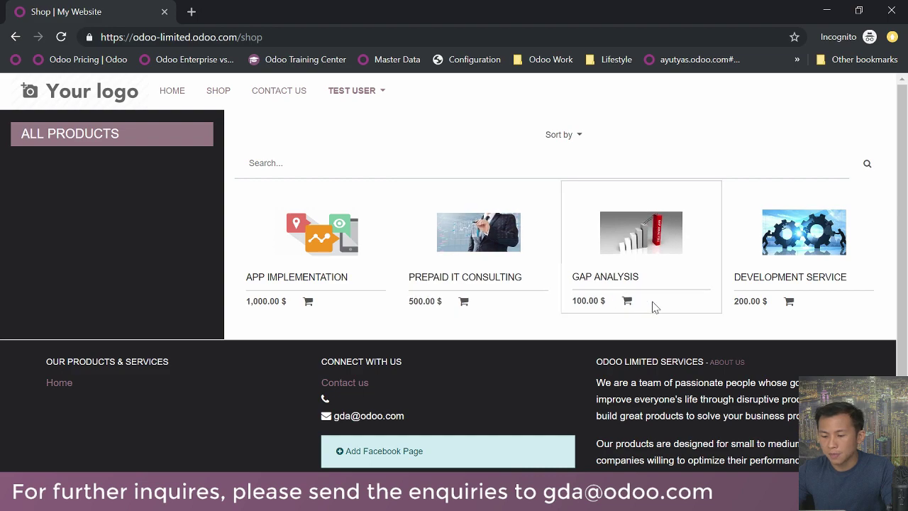
Add the Development Service to the cart with a quantity of 2 and return to the shop
click(791, 304)
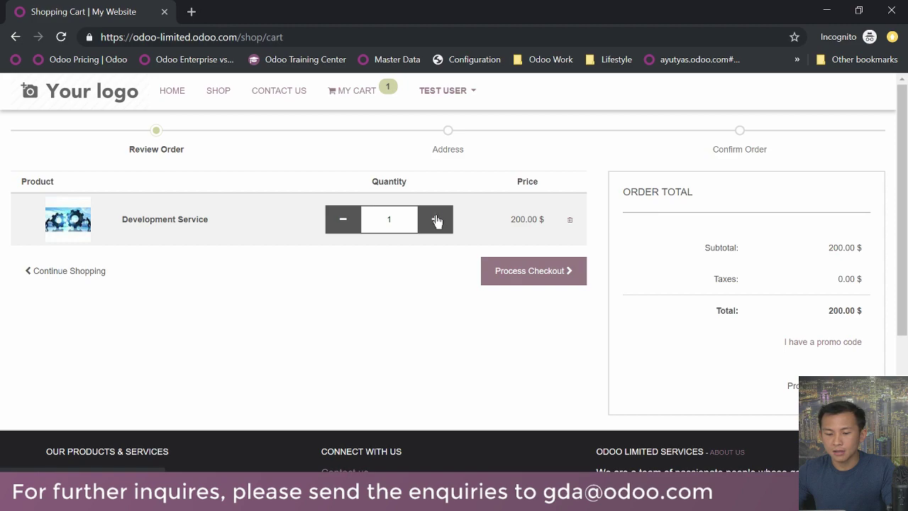
click(436, 220)
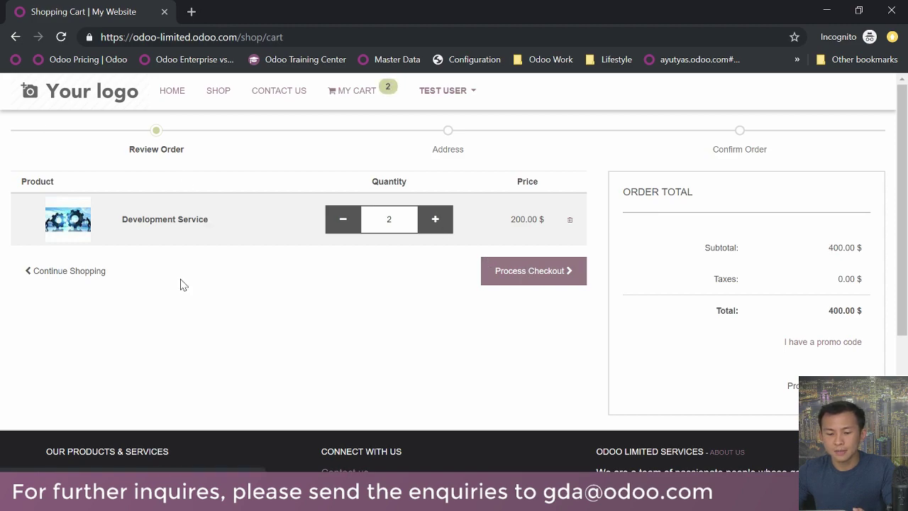
click(98, 276)
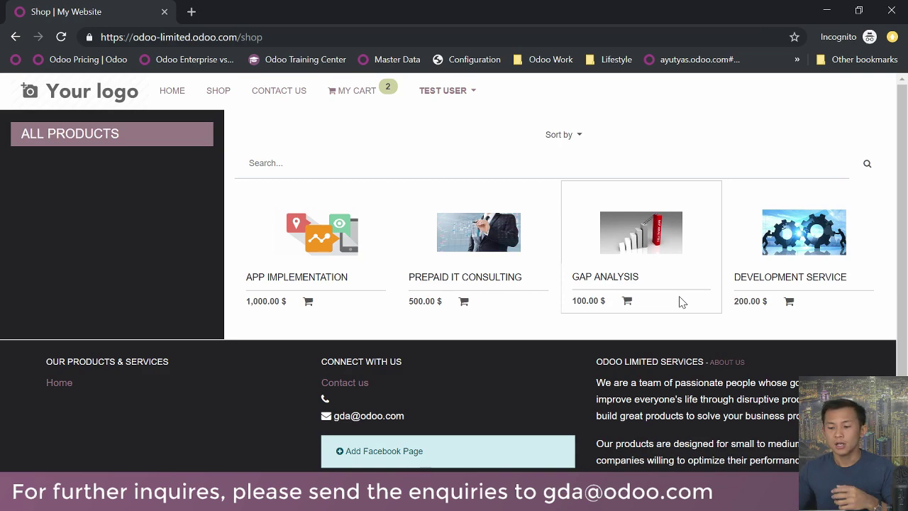
View the GAP Analysis product page and add one unit to the cart
click(596, 283)
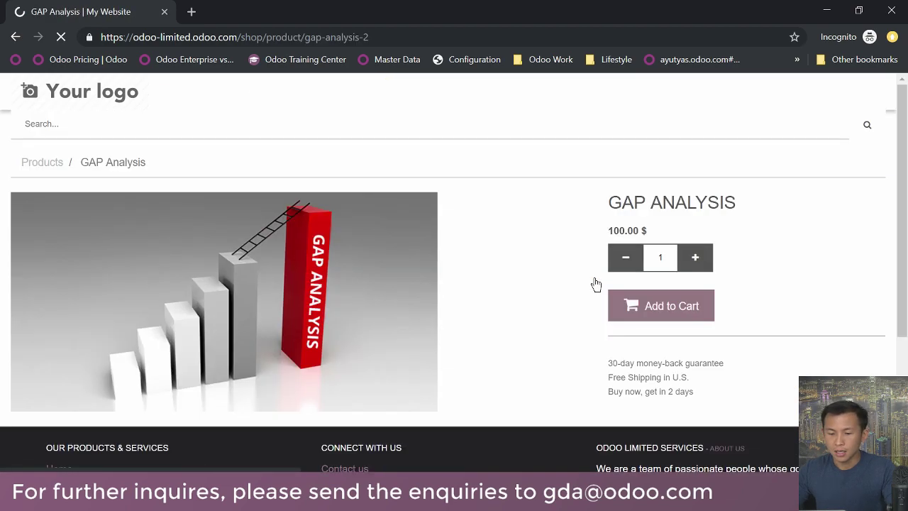
scroll(359, 227, down, 2)
scroll(439, 231, up, 2)
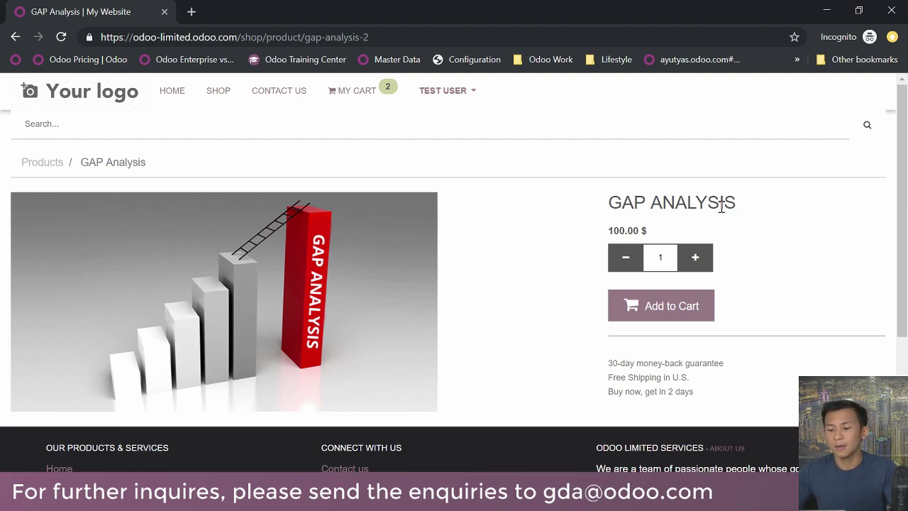
click(670, 314)
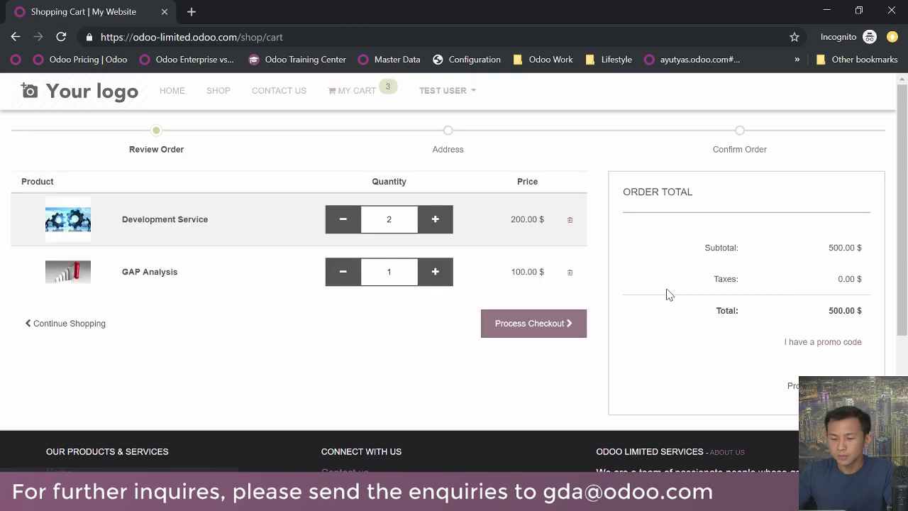
Check out the cart with Wire Transfer as the payment method and review the order confirmation with its transfer details
click(561, 333)
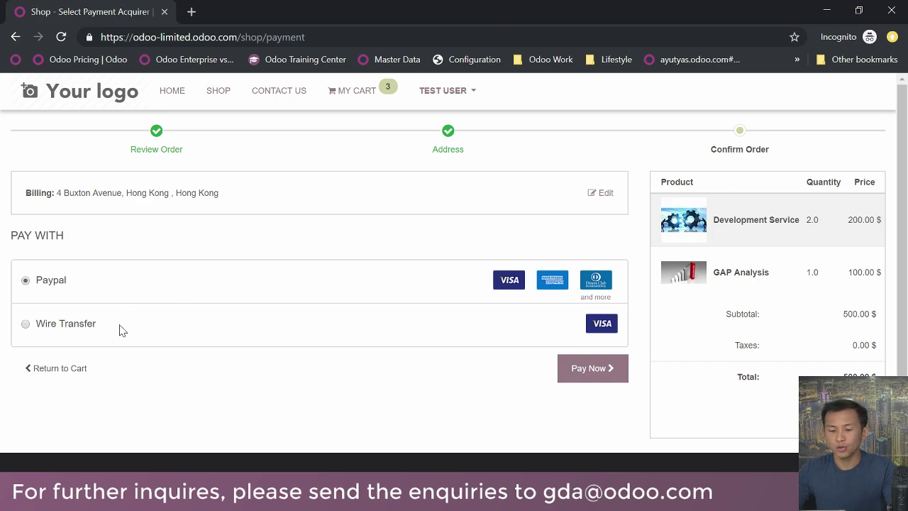
click(26, 325)
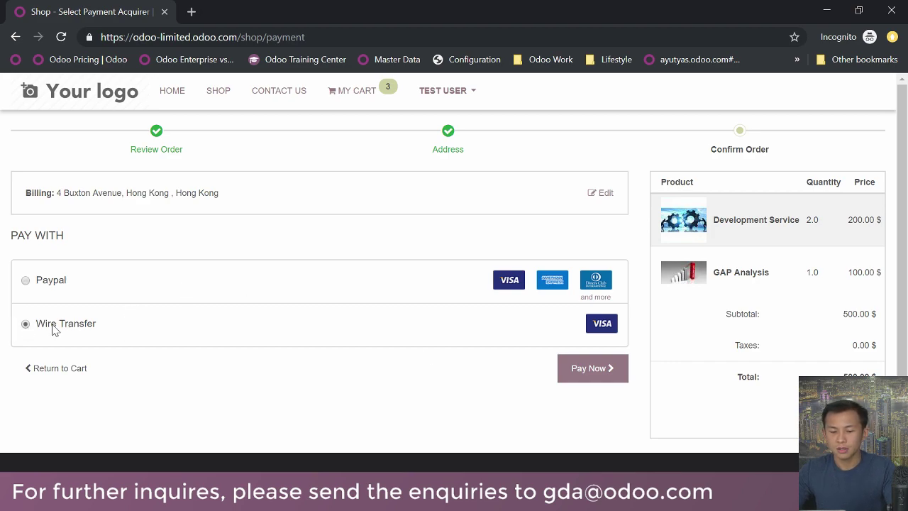
click(594, 377)
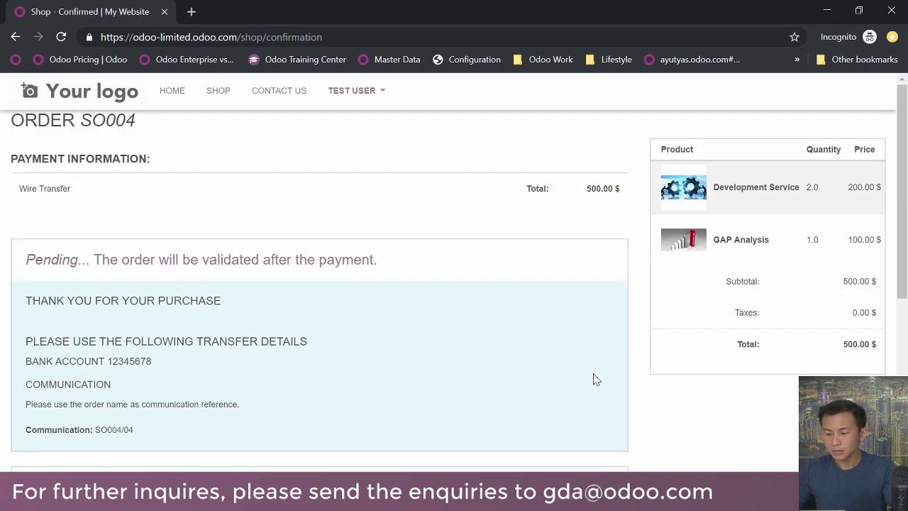
scroll(270, 241, down, 2)
scroll(270, 241, up, 2)
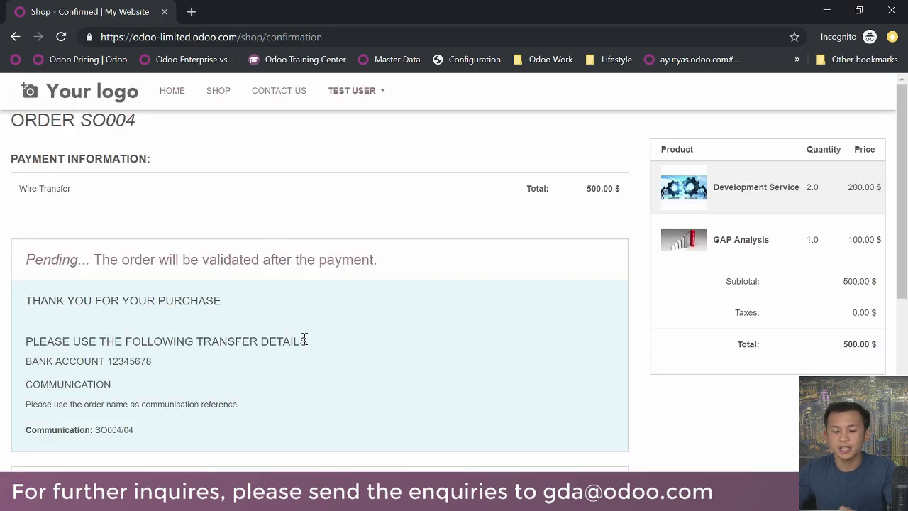
scroll(284, 335, down, 1)
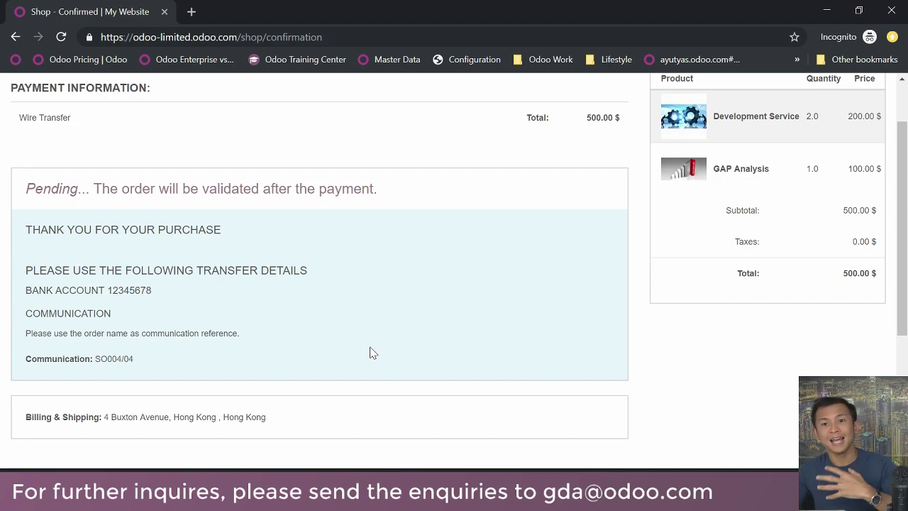
scroll(386, 350, down, 3)
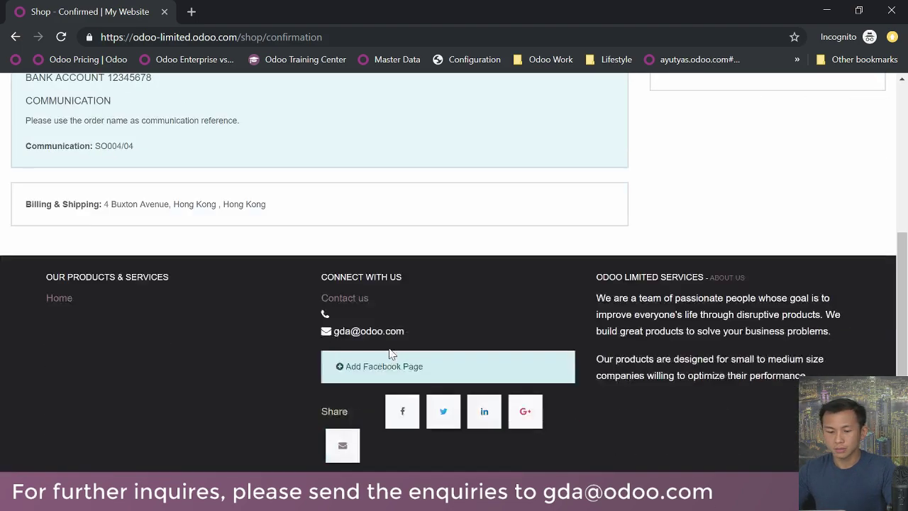
scroll(389, 352, up, 4)
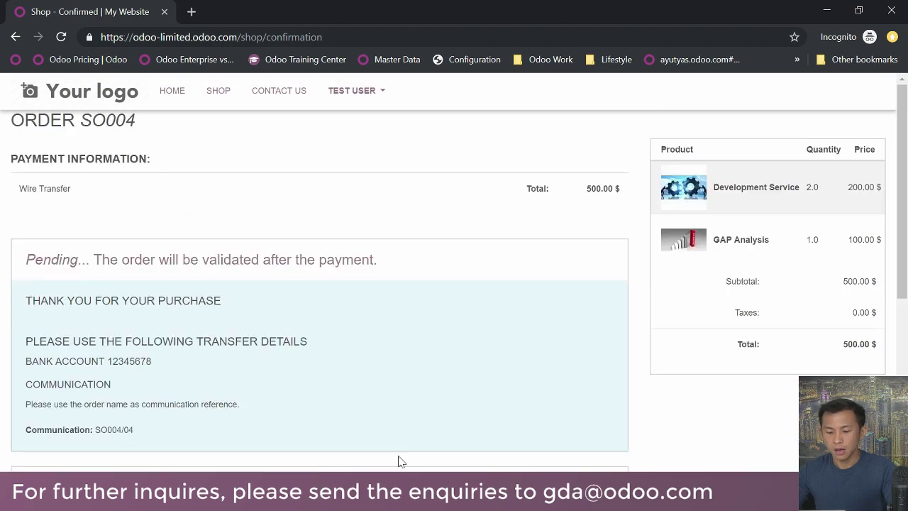
Switch to the browser window with the Odoo back end, open the Sales app and remove the My Quotations filter
click(401, 508)
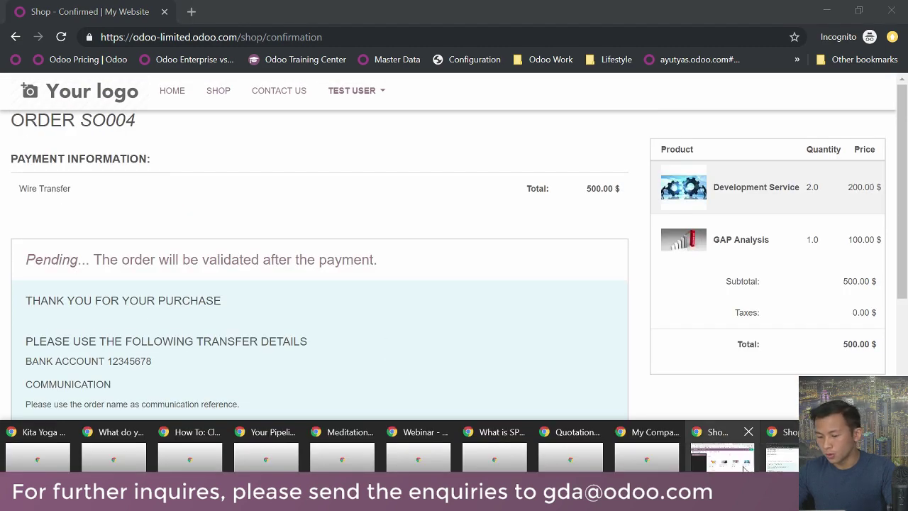
click(742, 469)
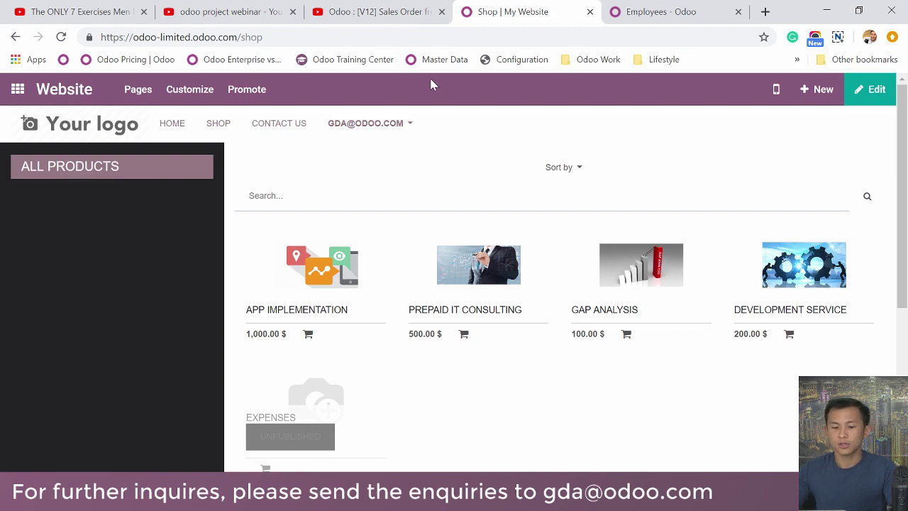
scroll(71, 92, down, 1)
scroll(23, 105, up, 1)
click(19, 98)
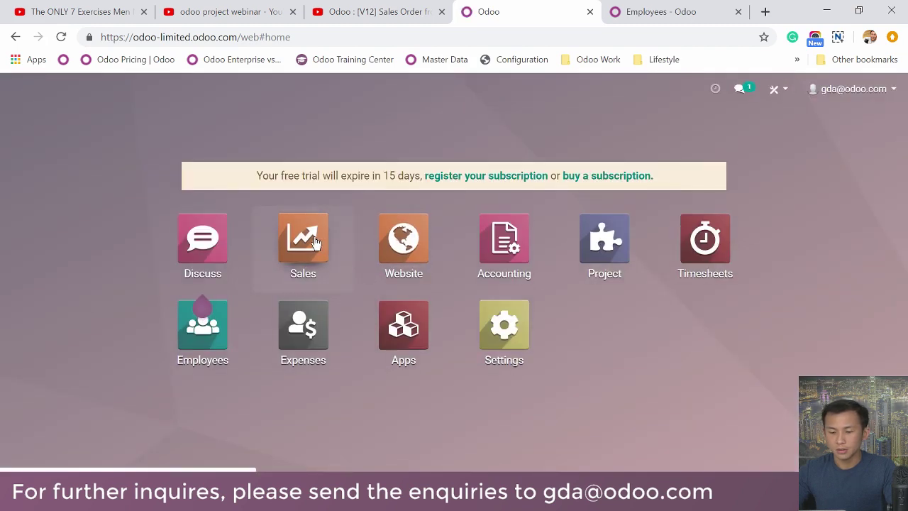
click(317, 243)
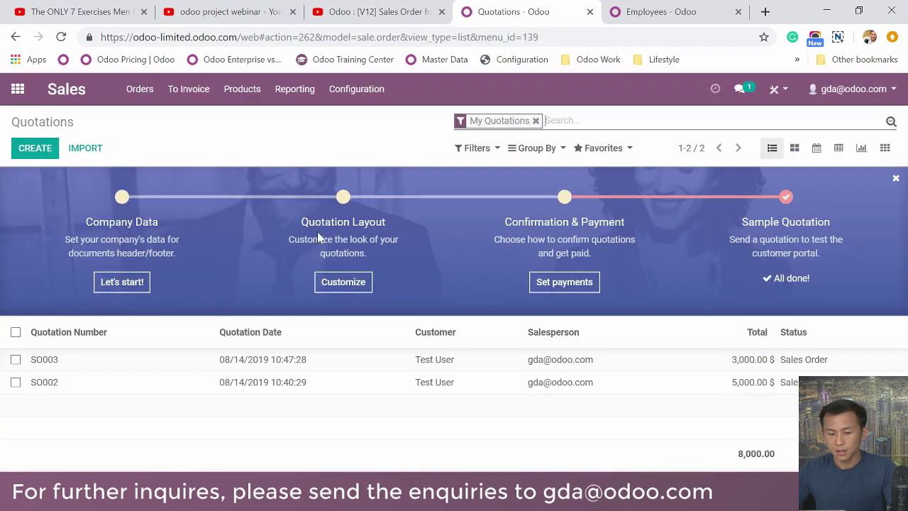
click(536, 121)
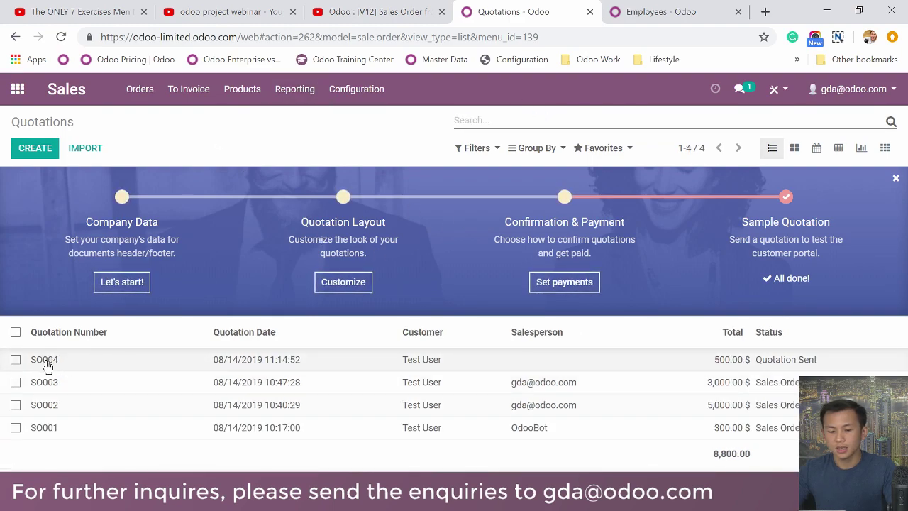
Open the newest quotation in the list and examine its order lines, status and message history
click(99, 368)
scroll(324, 195, down, 2)
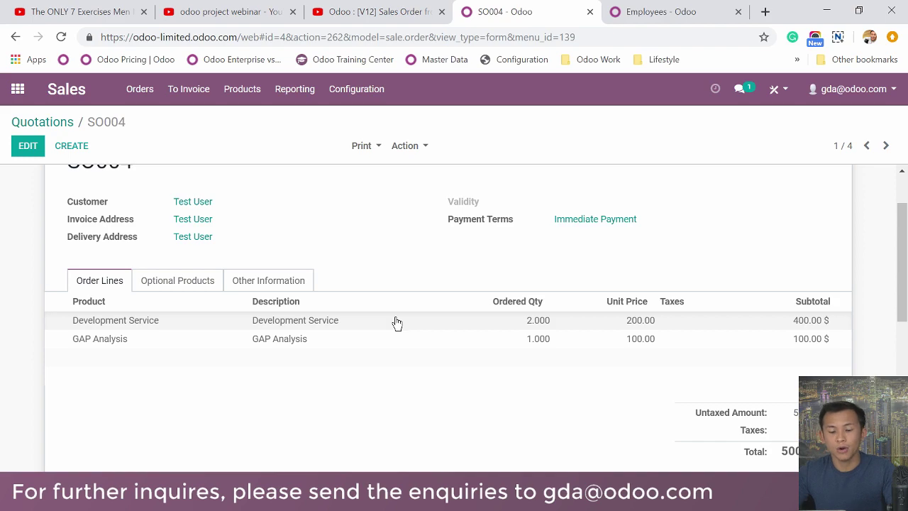
scroll(396, 320, down, 1)
scroll(396, 321, up, 3)
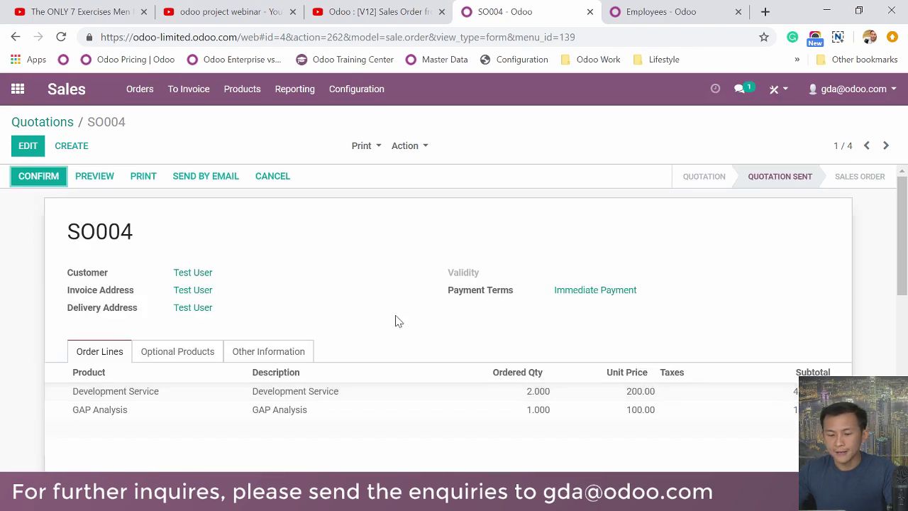
scroll(419, 301, down, 8)
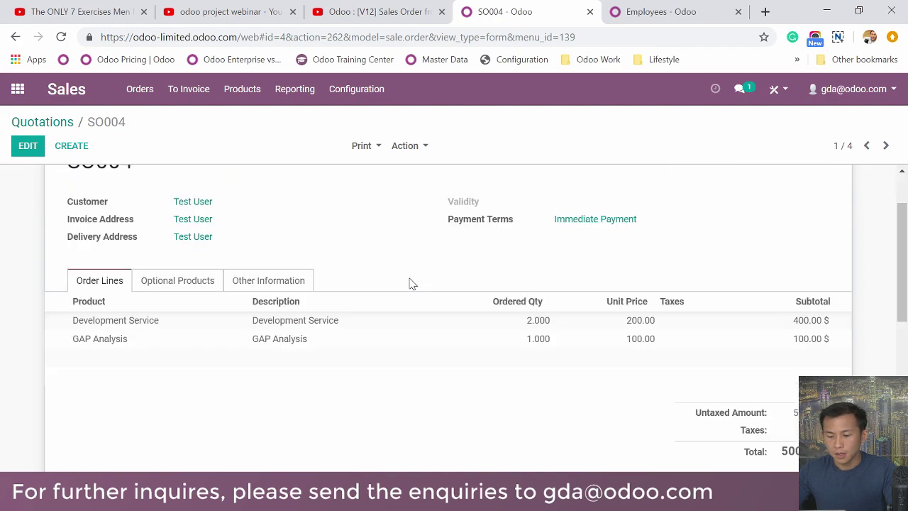
scroll(300, 233, up, 10)
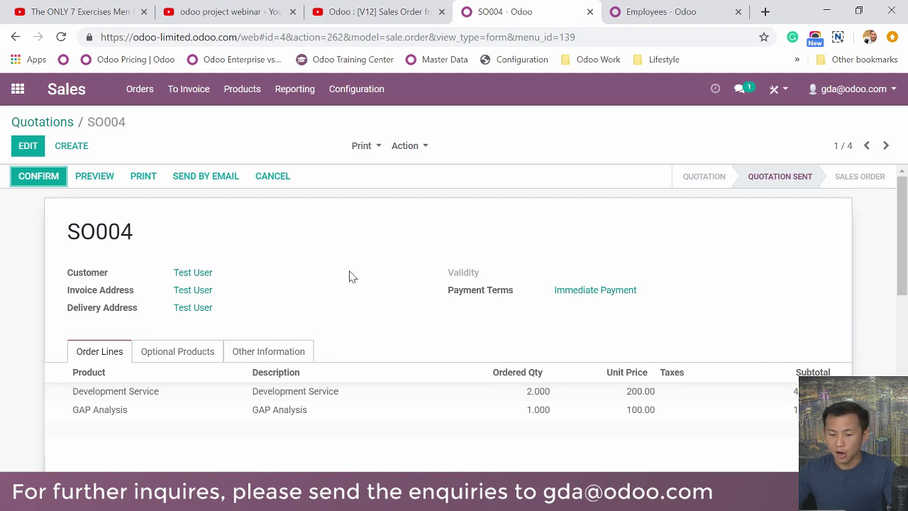
scroll(347, 278, down, 8)
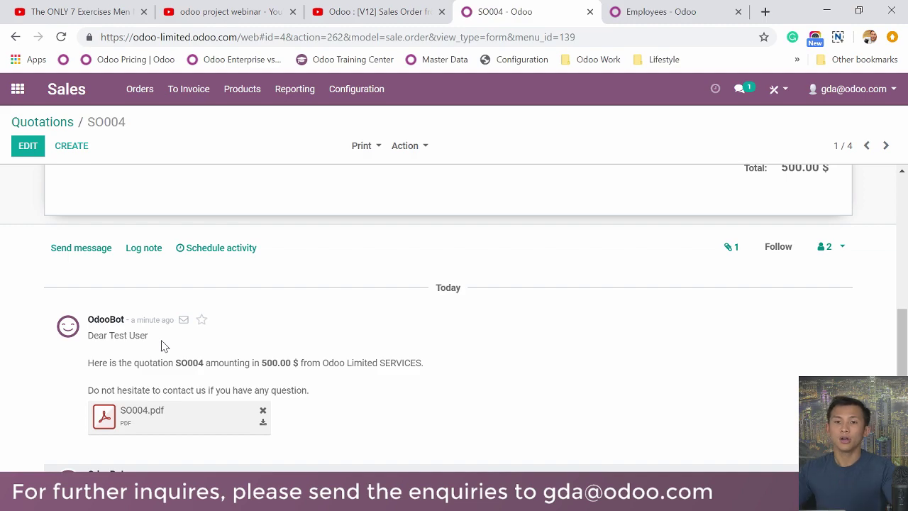
scroll(180, 338, down, 1)
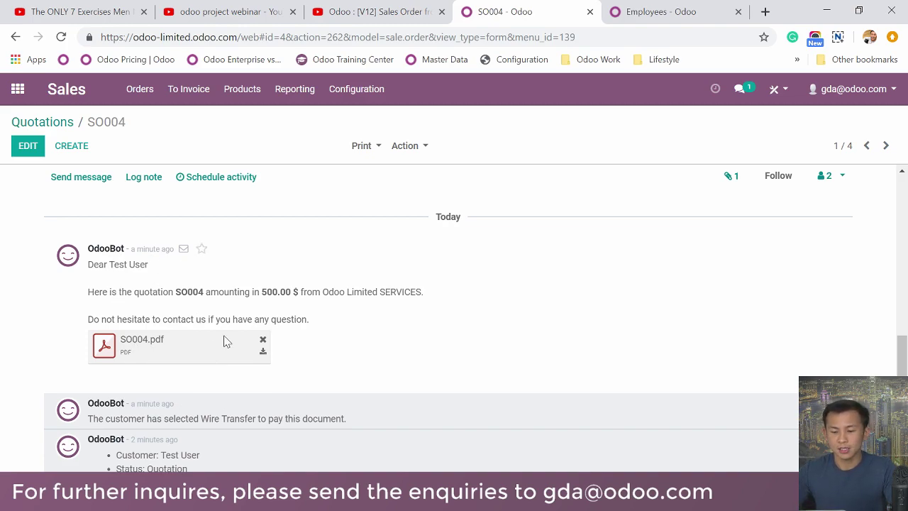
scroll(282, 327, down, 1)
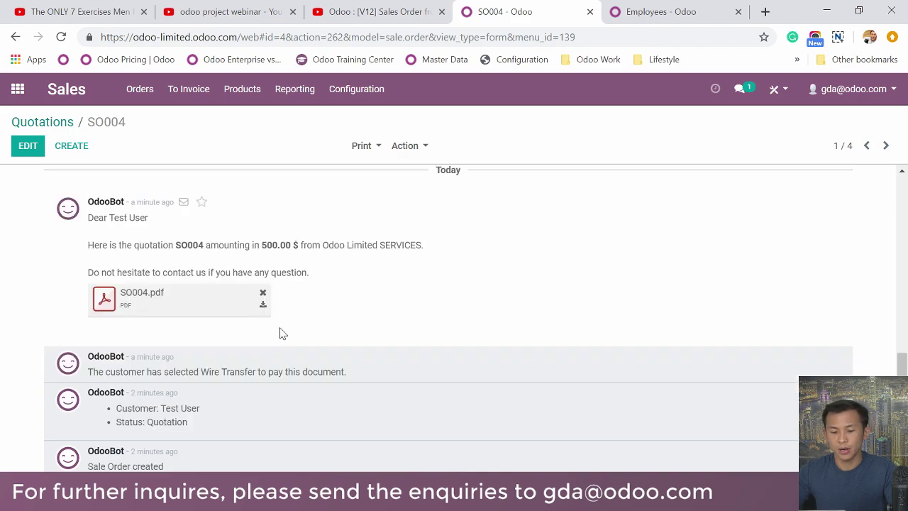
Switch to the customer's Gmail inbox, refresh it and open the newly received quotation email
key(alt+Tab)
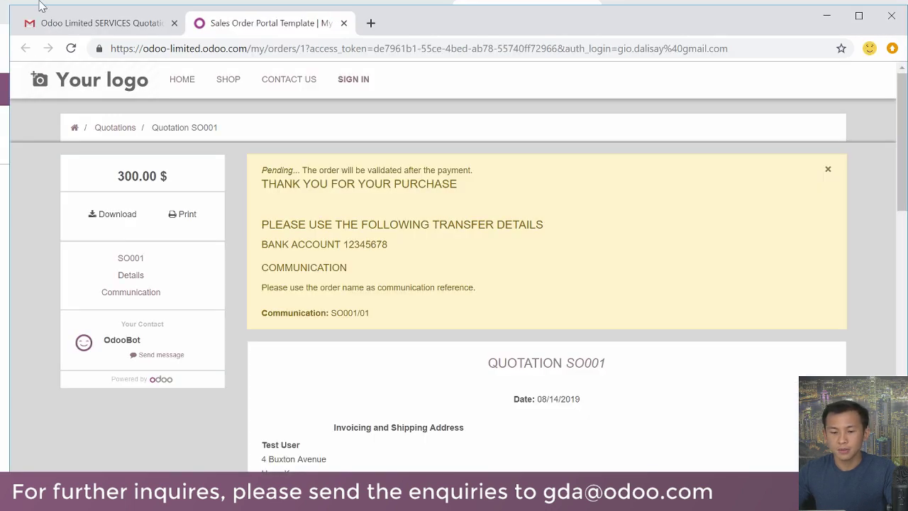
click(82, 24)
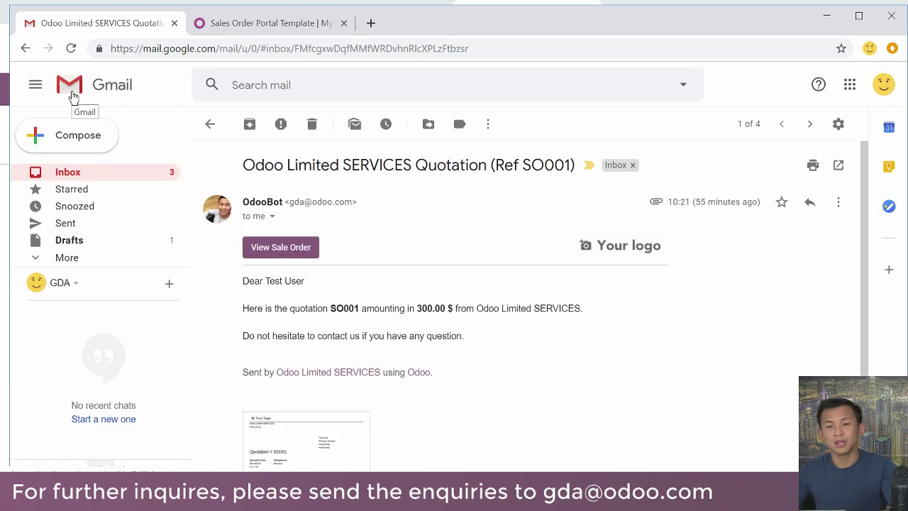
click(108, 178)
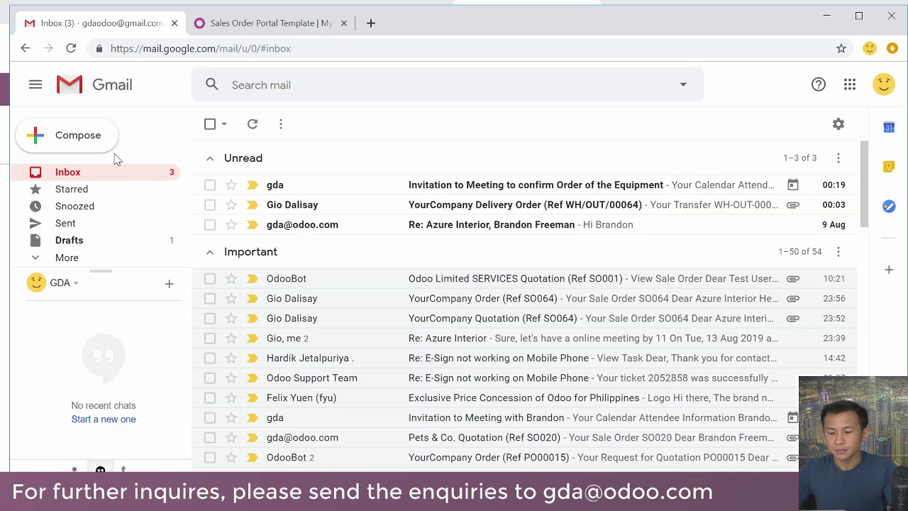
click(72, 48)
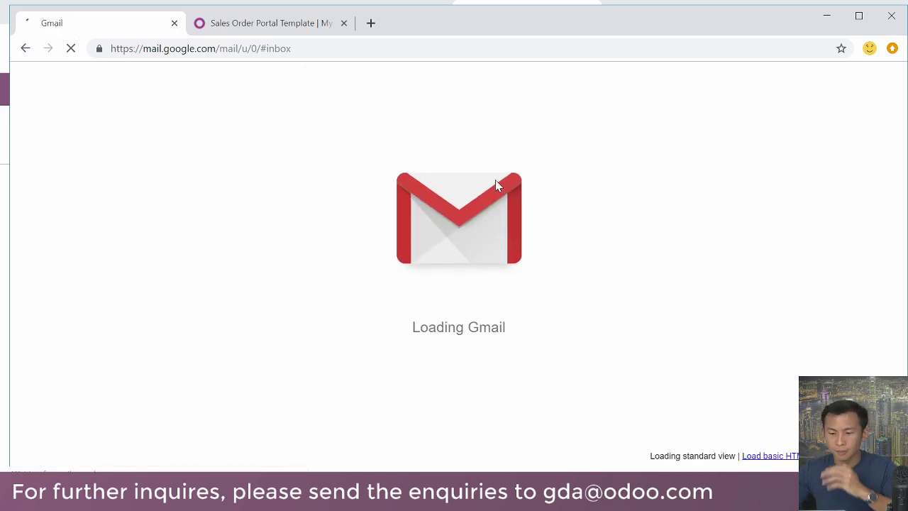
click(499, 187)
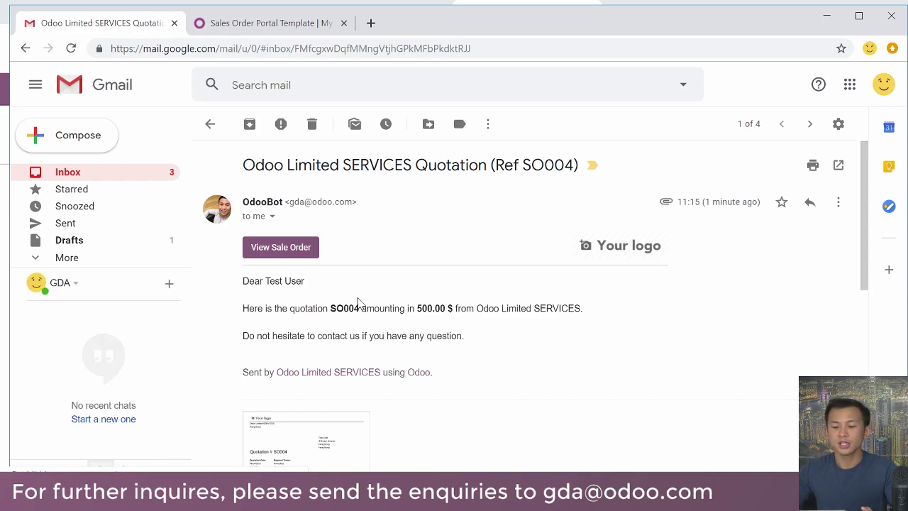
Preview the email's attached quotation PDF, examine its order lines and payment terms, and close the preview
scroll(351, 355, down, 2)
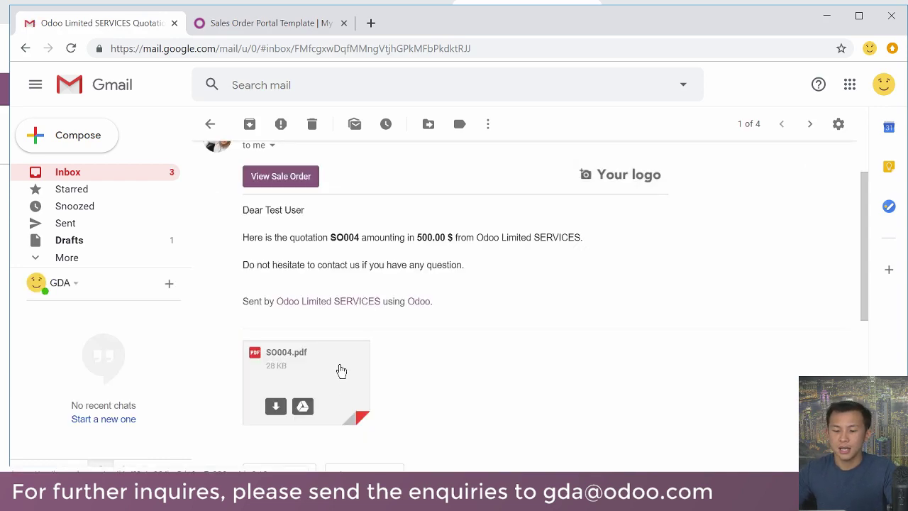
click(340, 371)
scroll(343, 363, down, 5)
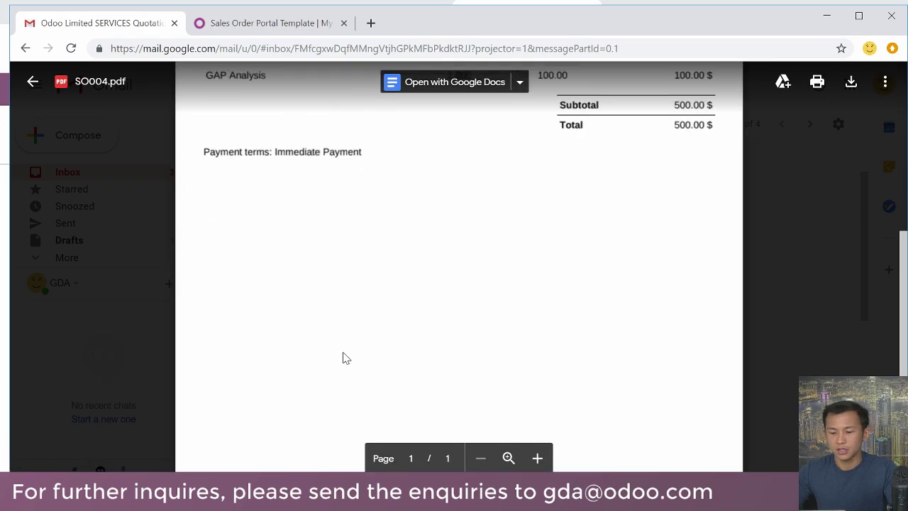
scroll(344, 359, up, 4)
scroll(348, 351, down, 1)
scroll(349, 344, down, 1)
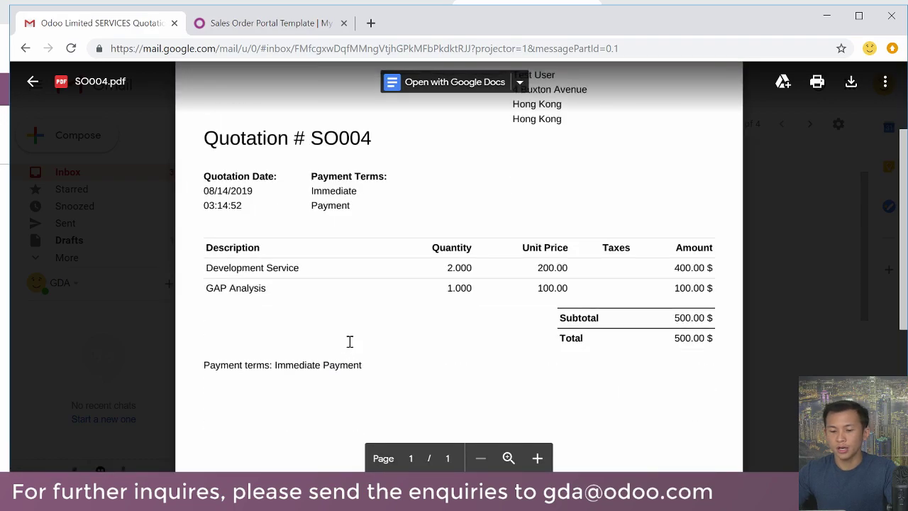
scroll(418, 305, down, 4)
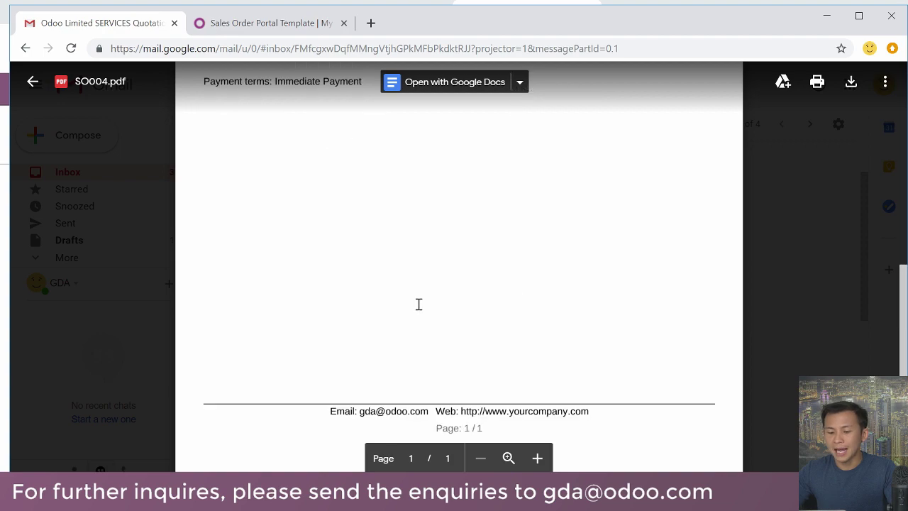
click(822, 271)
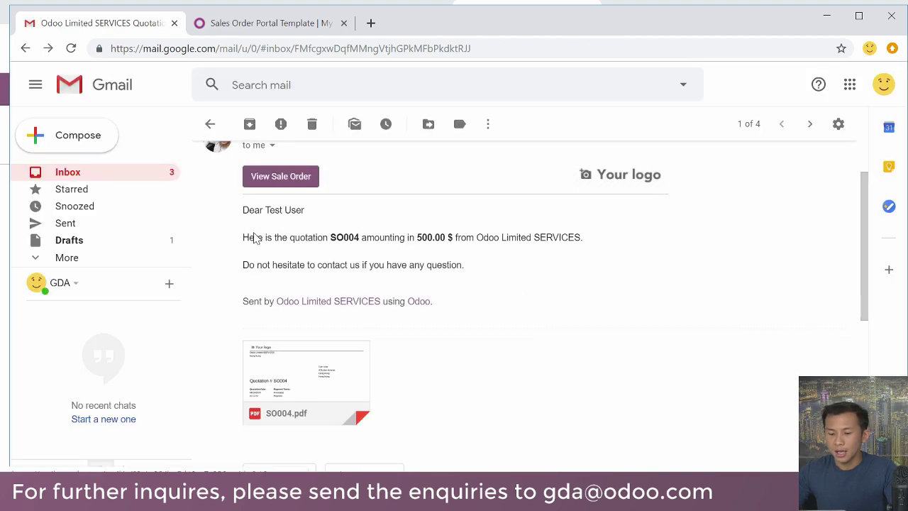
Open the sale order in the customer portal from the quotation email and examine its transfer instructions and order details
click(278, 183)
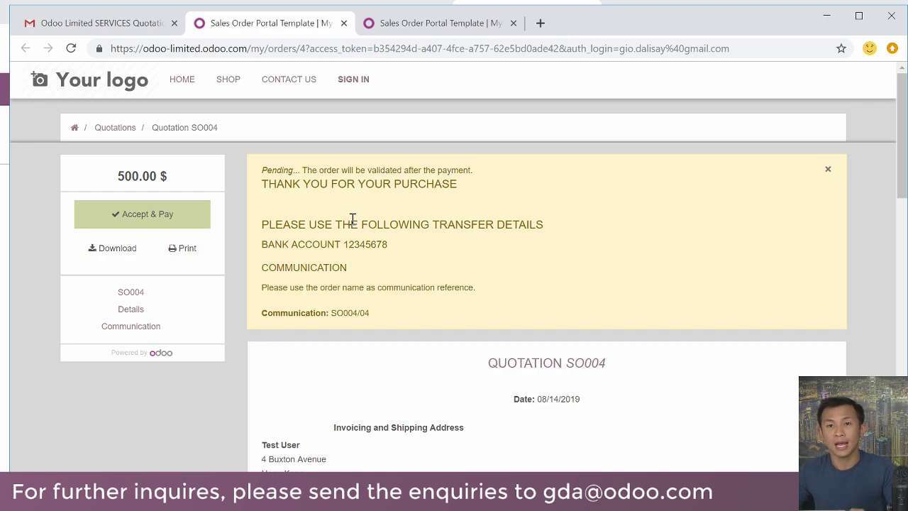
scroll(349, 233, down, 1)
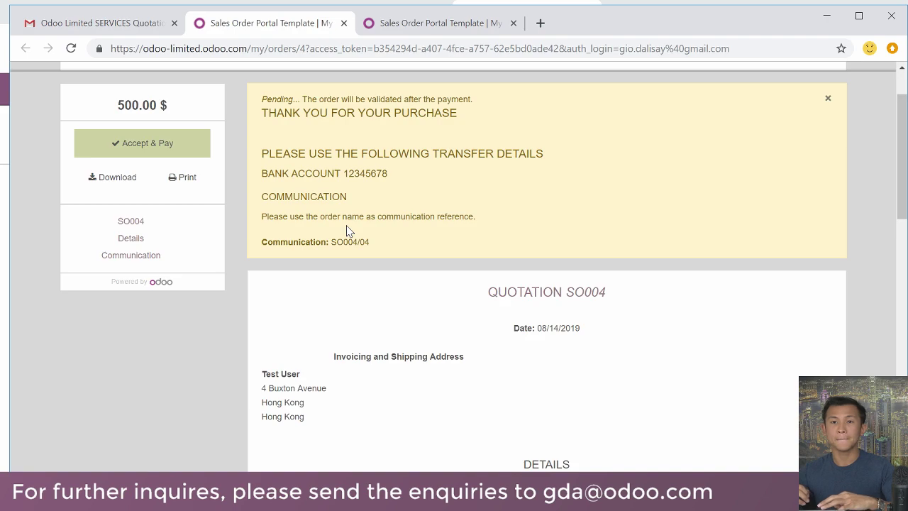
scroll(394, 261, down, 2)
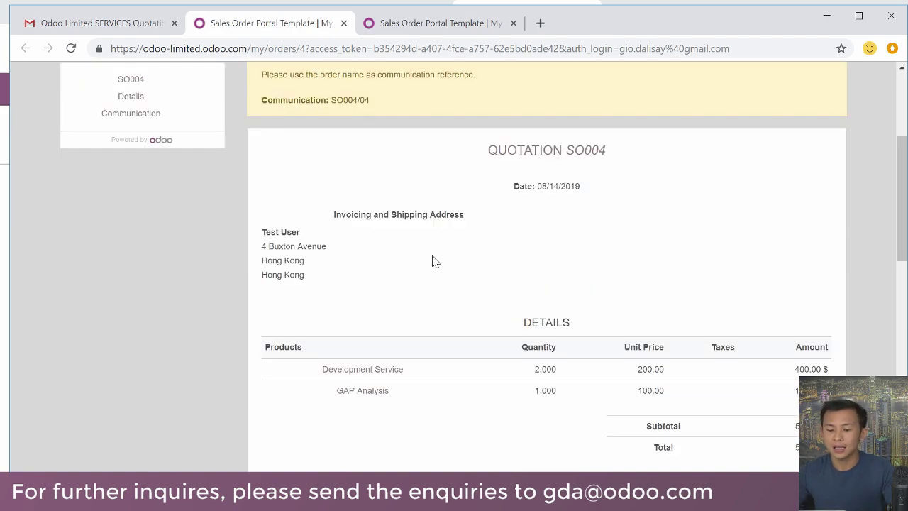
Post the comment "Ok na tong quotation" in the quotation's communication section of the customer portal
scroll(427, 265, down, 10)
scroll(428, 265, up, 2)
click(403, 303)
text(l)
key(BackSpace)
text(Ok na ton)
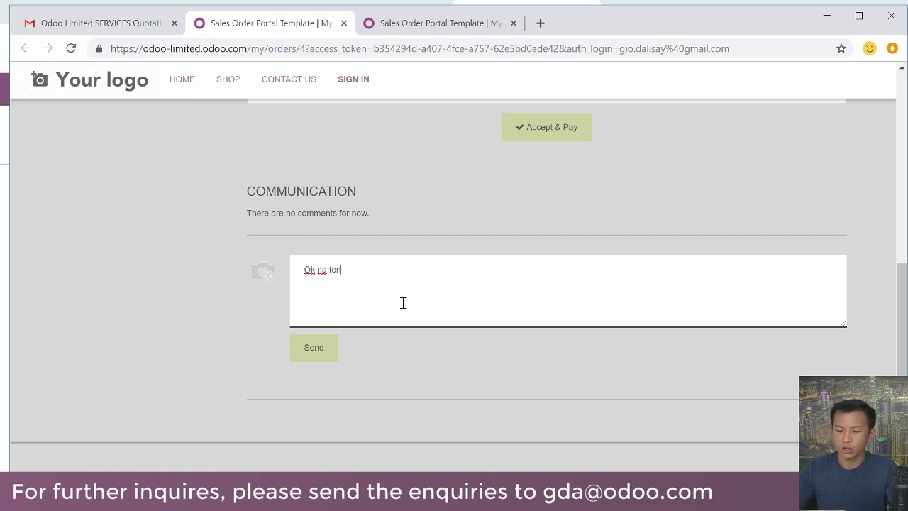
text(g quotatoo)
key(BackSpace)
key(BackSpace)
text(io)
click(320, 349)
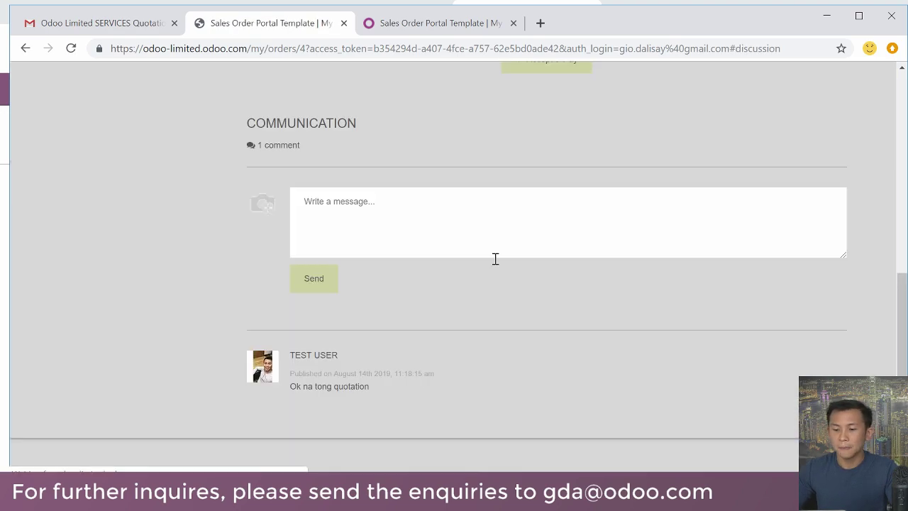
Accept the quotation with Wire Transfer as the payment method, confirm it, and review the resulting portal page down to the comments
scroll(496, 266, up, 2)
scroll(498, 275, up, 1)
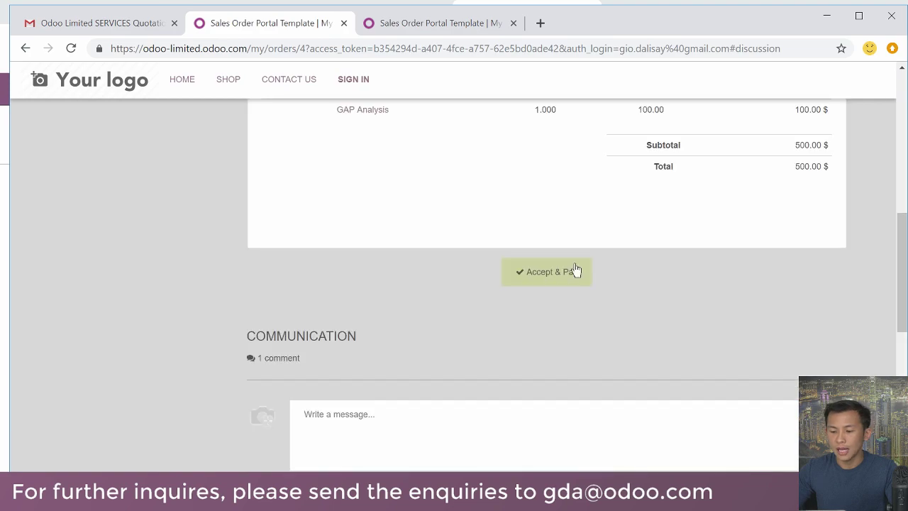
click(553, 277)
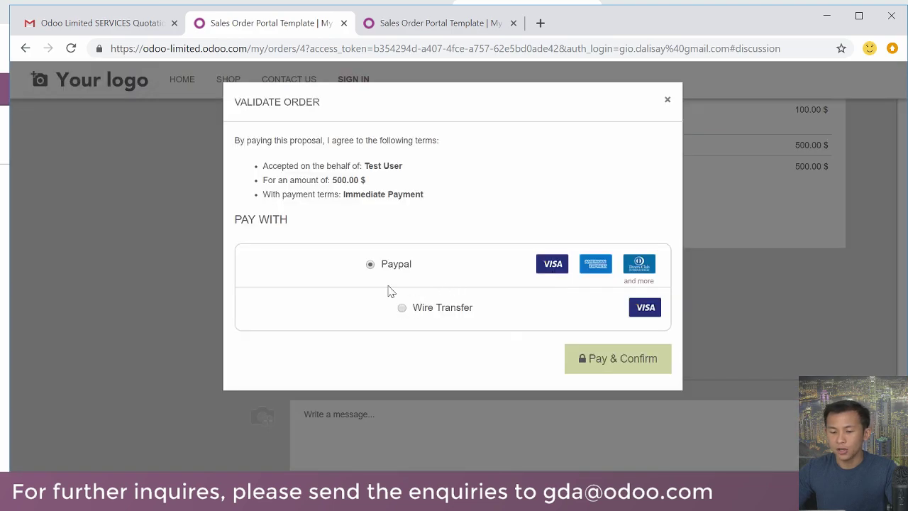
click(403, 309)
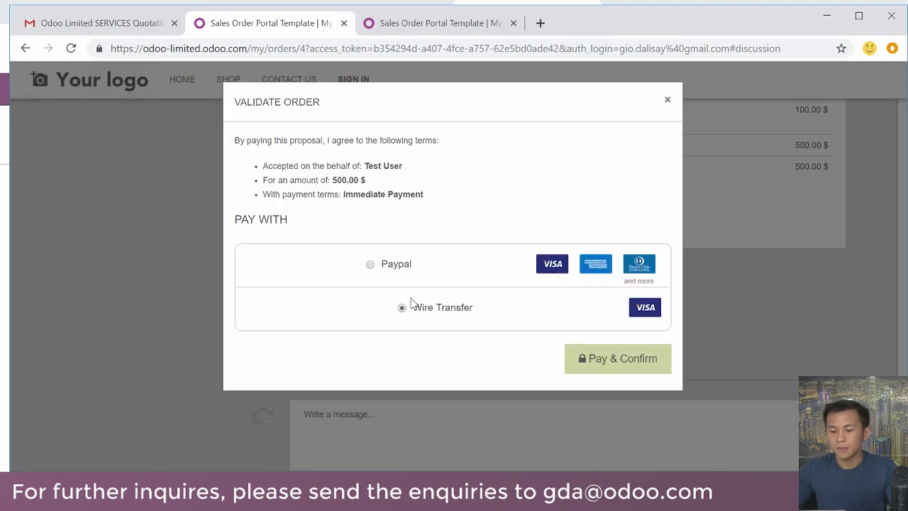
click(592, 361)
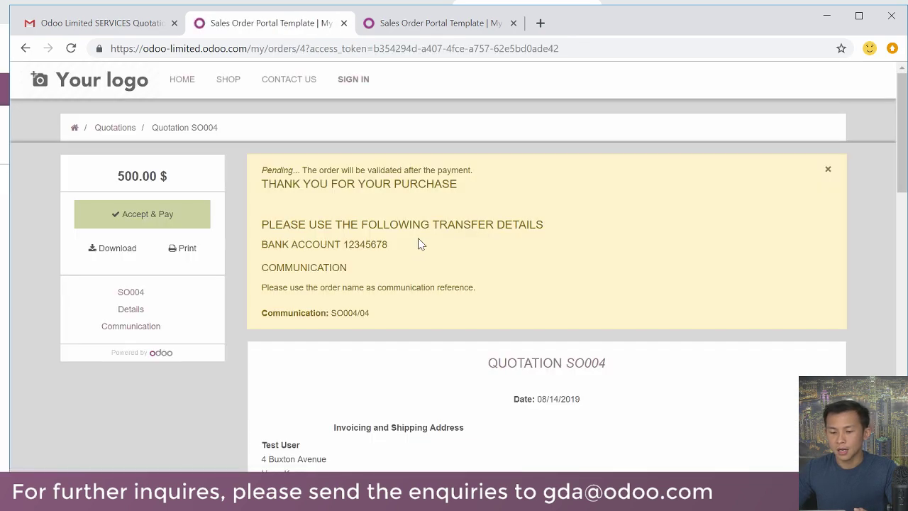
scroll(243, 215, down, 5)
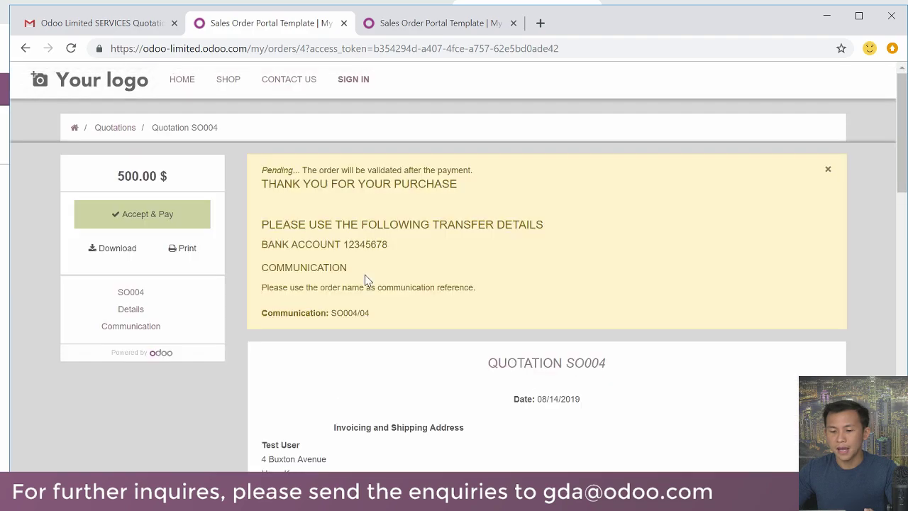
scroll(346, 257, down, 5)
scroll(343, 257, down, 4)
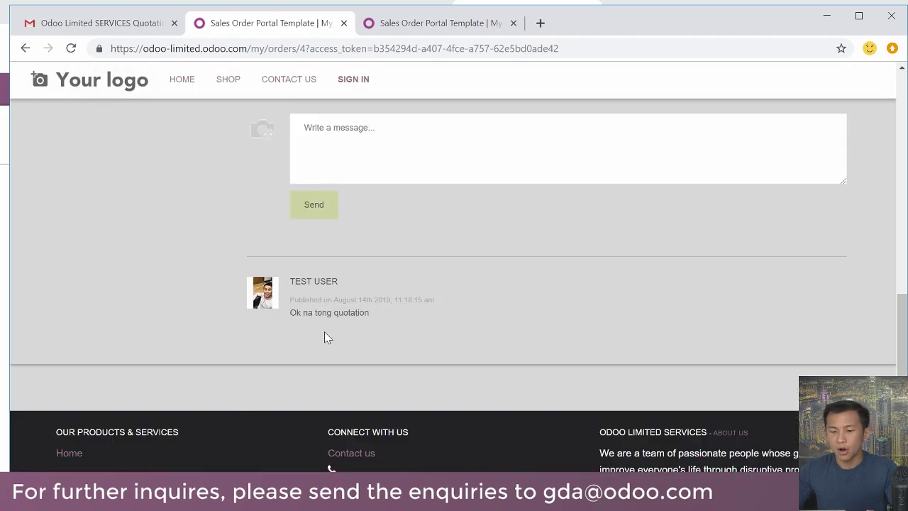
Switch to the Odoo back-end window, reopen the newest quotation from the Quotations list and examine its message history
click(826, 17)
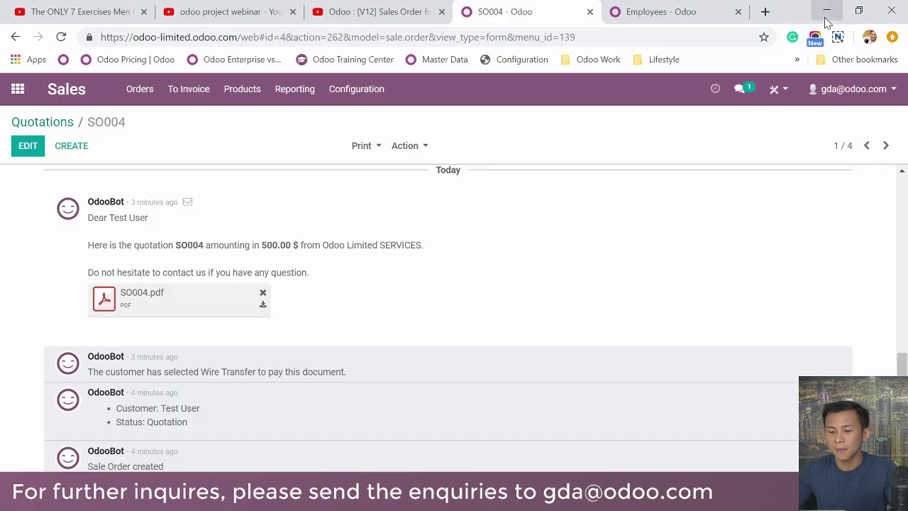
click(40, 123)
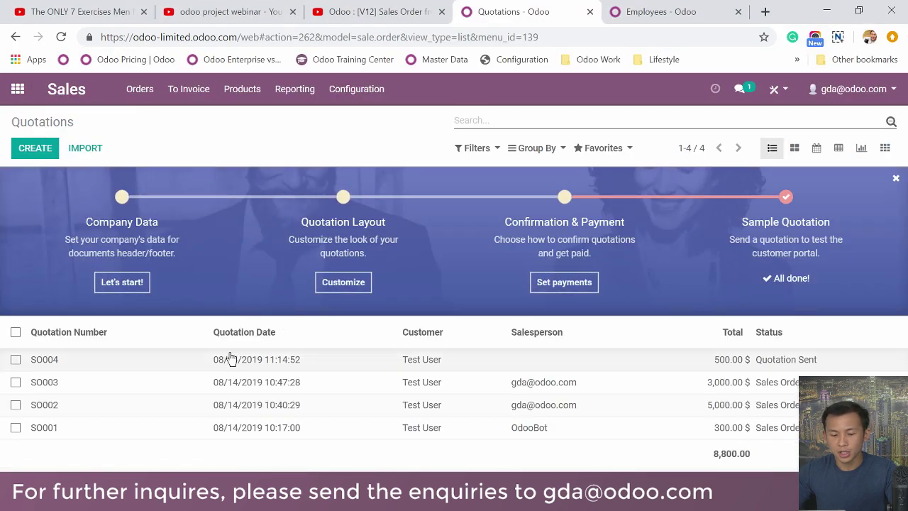
click(231, 359)
scroll(229, 355, down, 10)
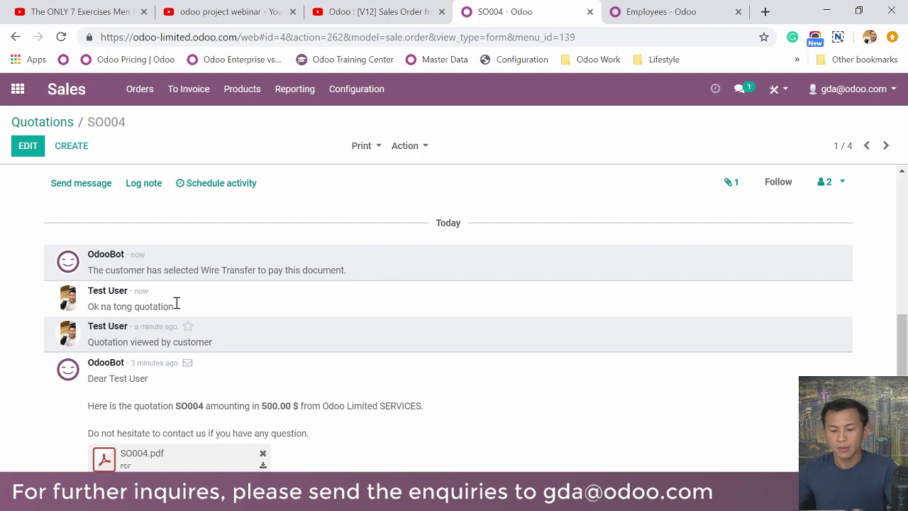
drag(173, 270, 282, 270)
scroll(303, 303, down, 2)
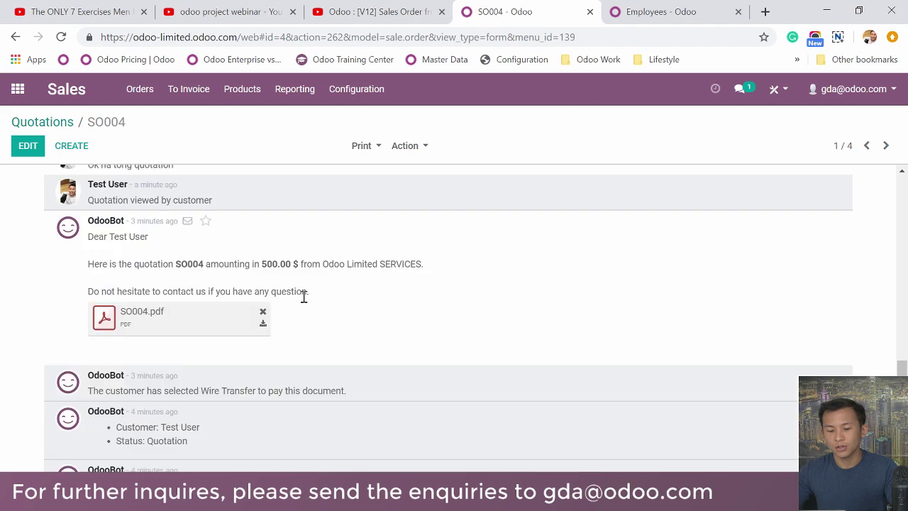
Confirm the 500.00 $ web shop quotation as a sales order
scroll(303, 303, up, 8)
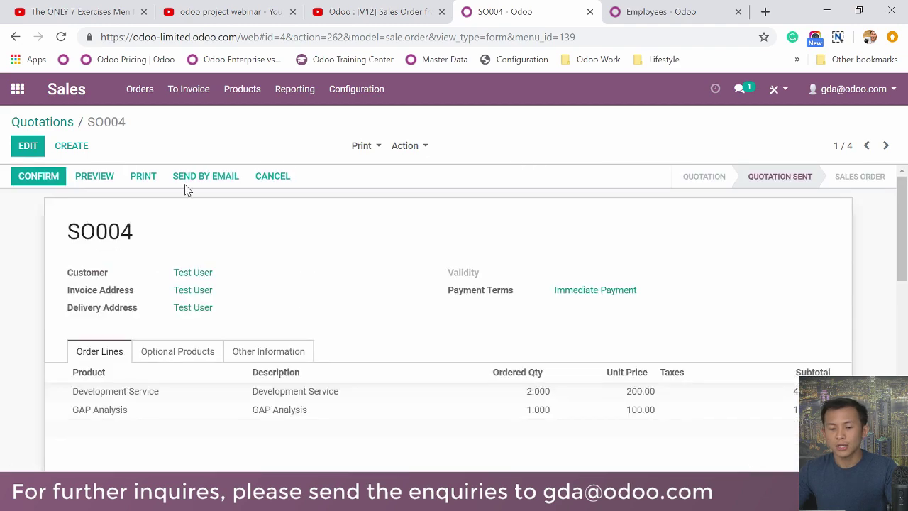
click(44, 178)
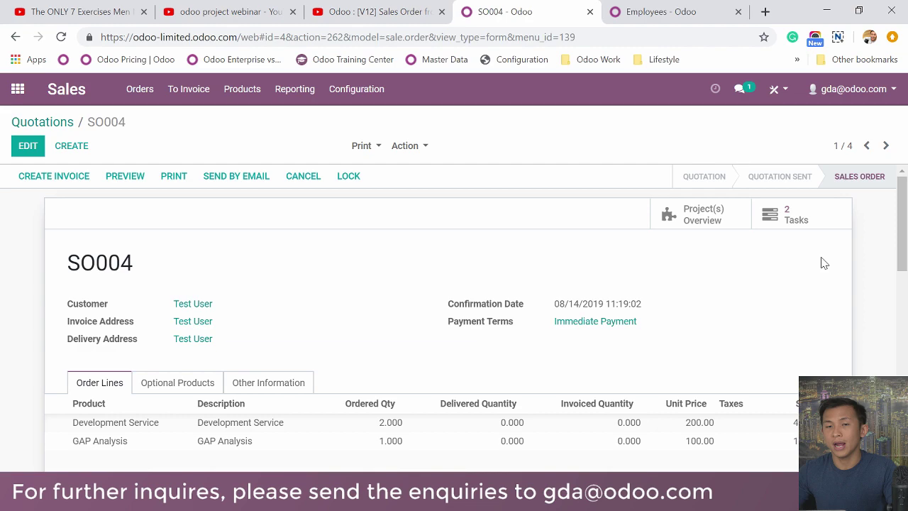
Open the GAP Analysis product from the Sales product catalogue and examine its general information
click(245, 94)
click(249, 121)
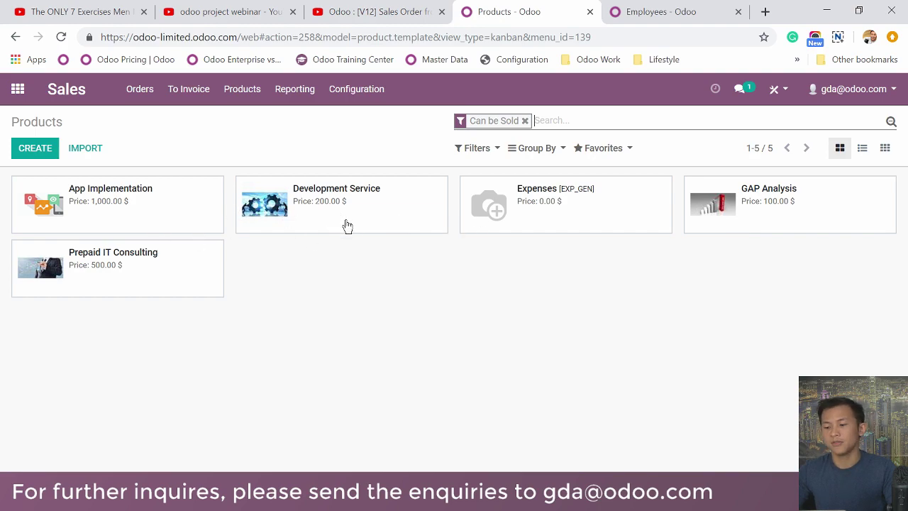
click(772, 202)
scroll(282, 260, down, 2)
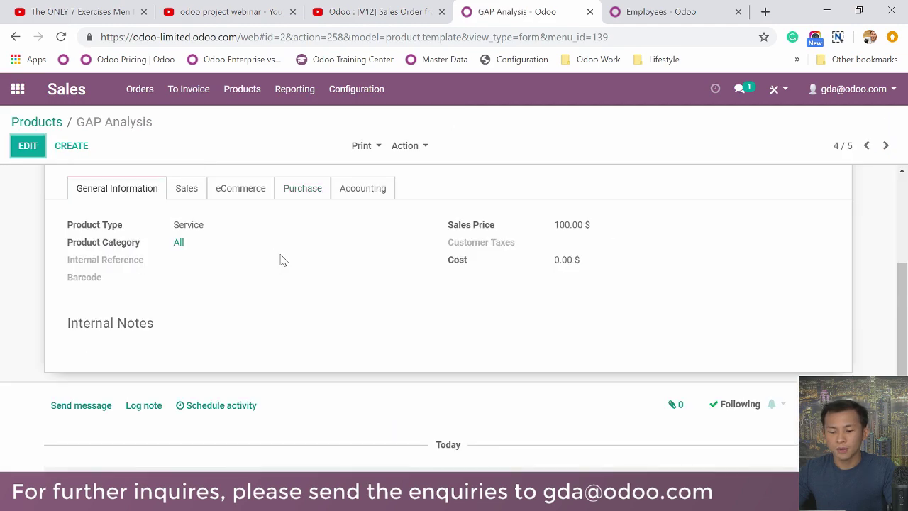
scroll(270, 256, up, 2)
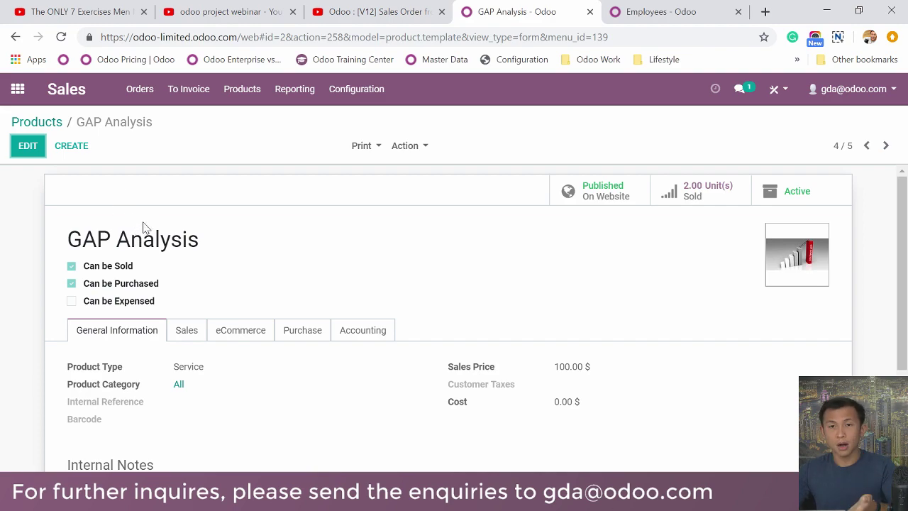
scroll(156, 252, down, 1)
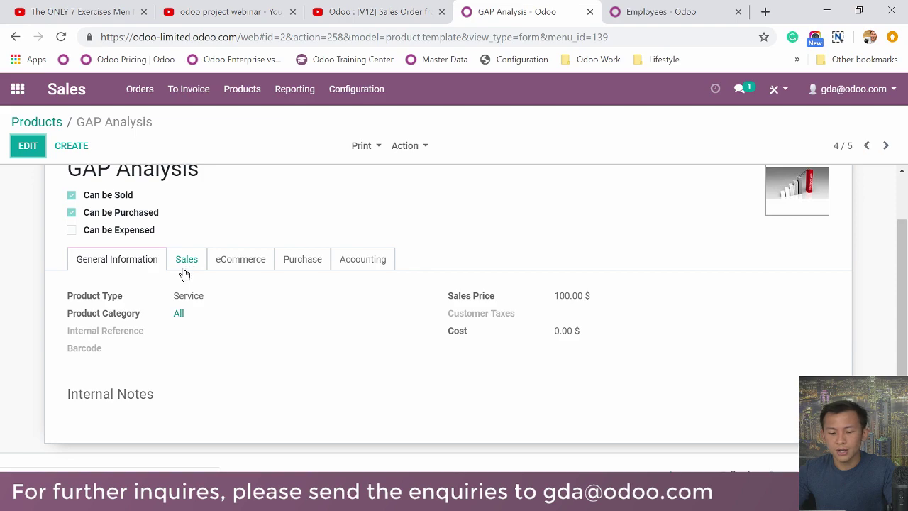
Open the GAP Analysis product for editing and examine its service invoicing policy and service tracking options
click(27, 145)
scroll(184, 277, down, 2)
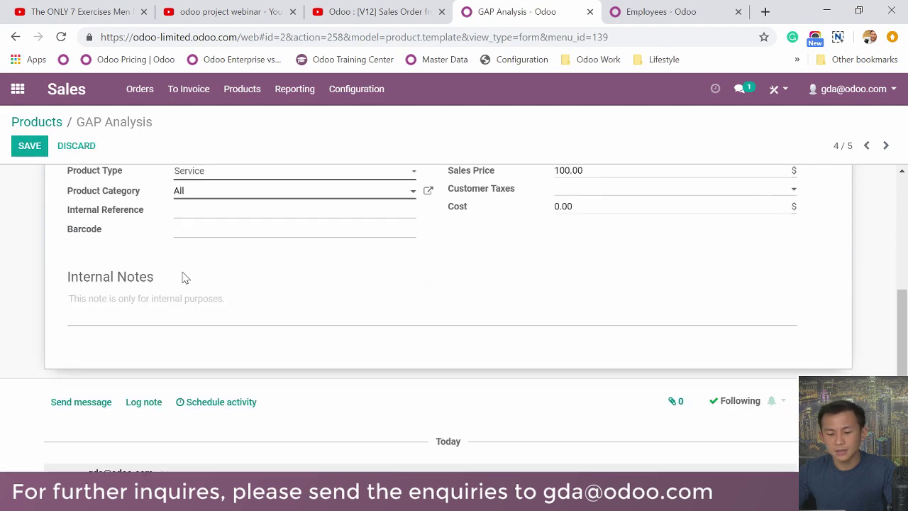
scroll(170, 259, up, 1)
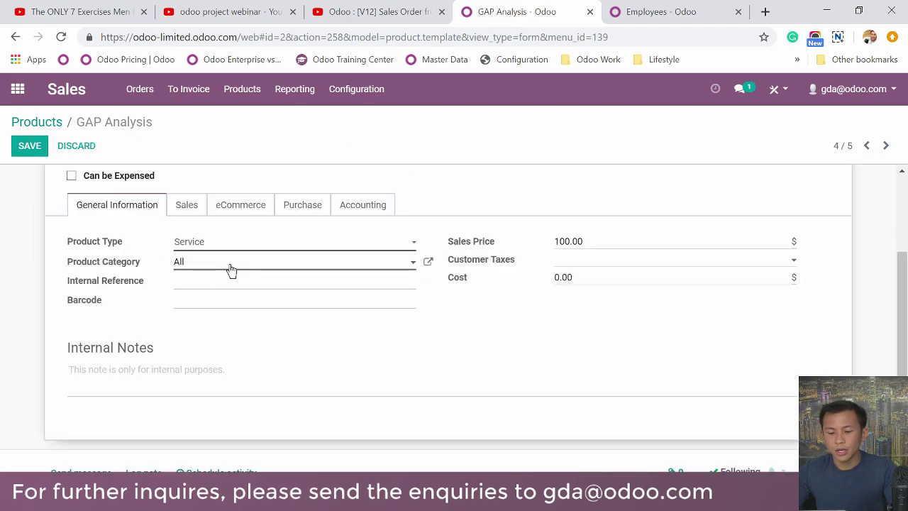
click(192, 207)
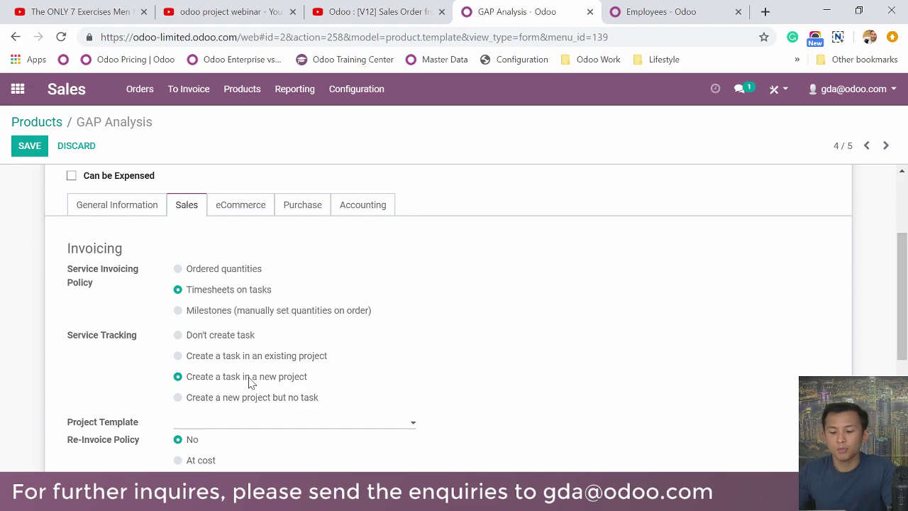
scroll(368, 400, down, 3)
scroll(369, 399, up, 5)
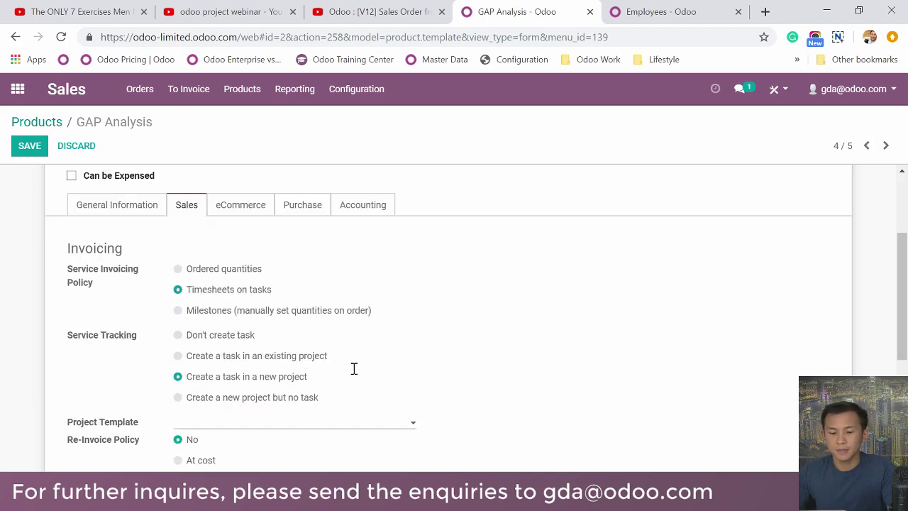
Look through the GAP Analysis product's eCommerce and Purchase settings, and save the product
click(260, 350)
scroll(314, 217, down, 2)
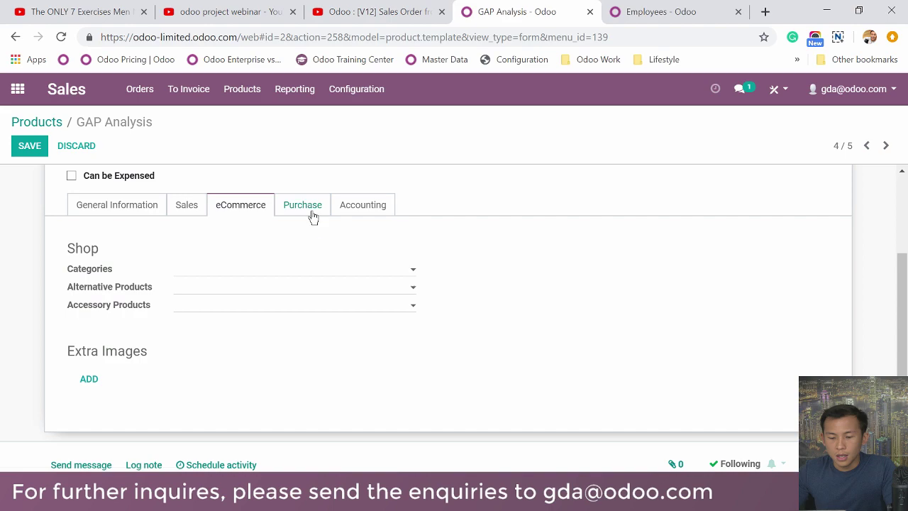
click(315, 211)
click(350, 229)
click(294, 213)
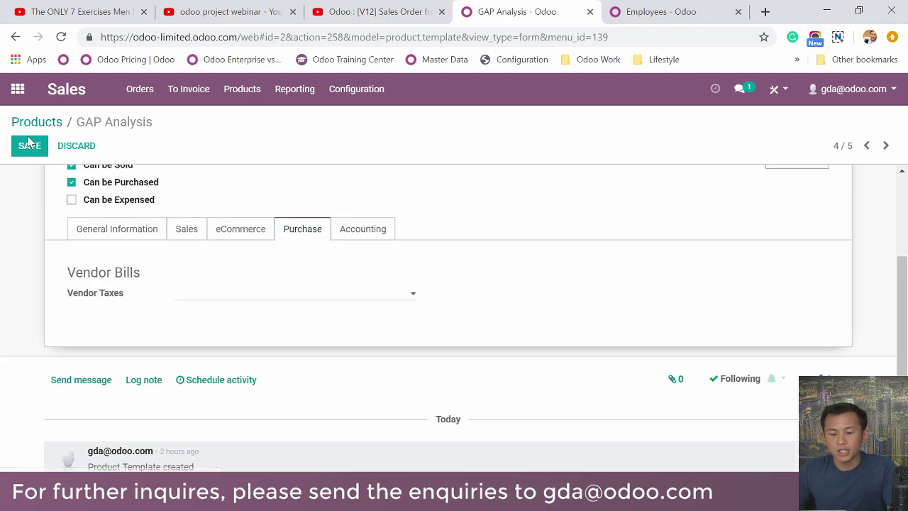
click(28, 146)
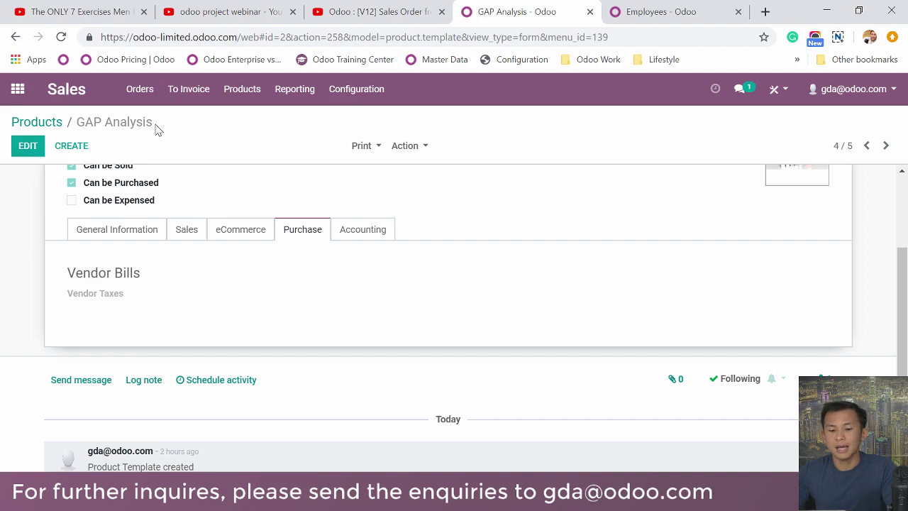
Return to the Quotations list, remove the My Quotations filter and open the newly confirmed sales order
click(41, 122)
click(142, 90)
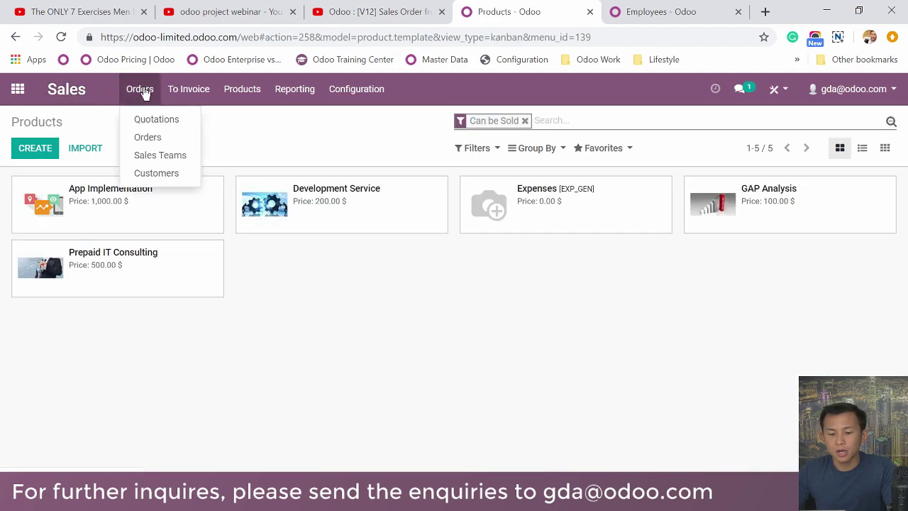
click(160, 121)
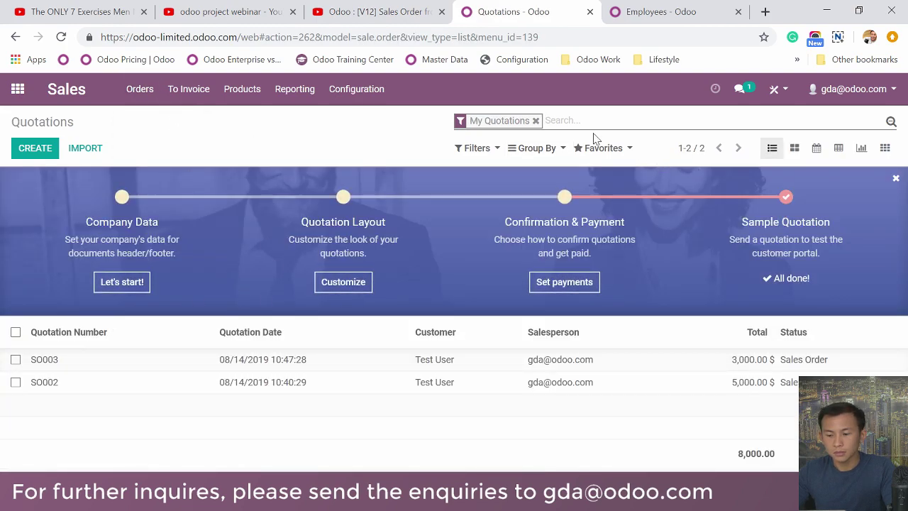
click(536, 120)
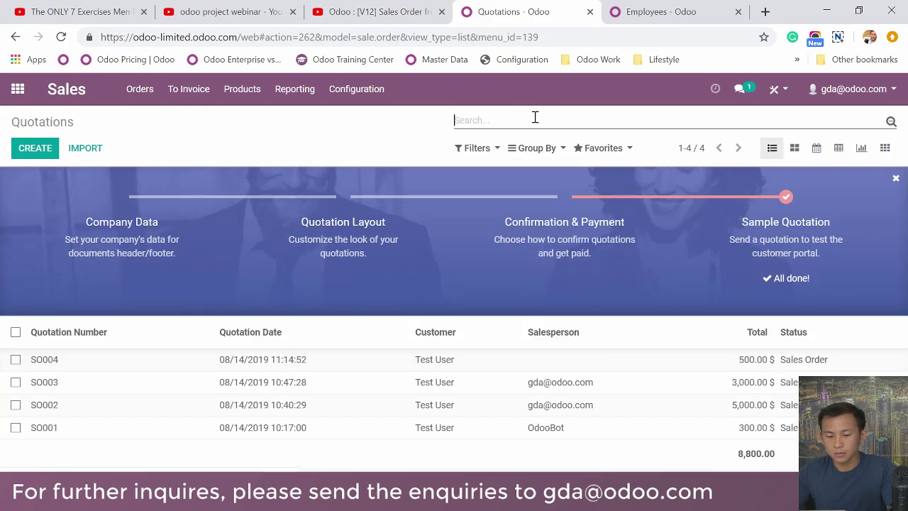
click(313, 366)
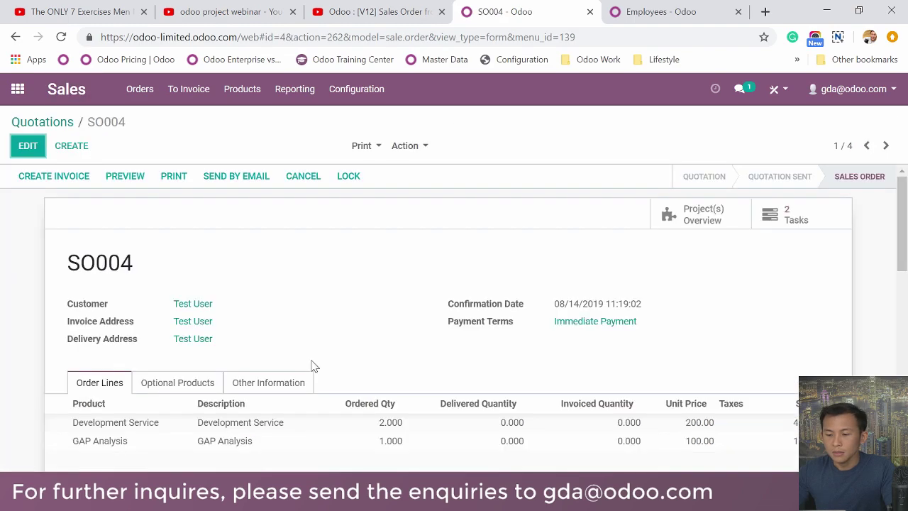
Open the sales order's project overview and examine its hours, rates, profitability and timesheet table
click(713, 232)
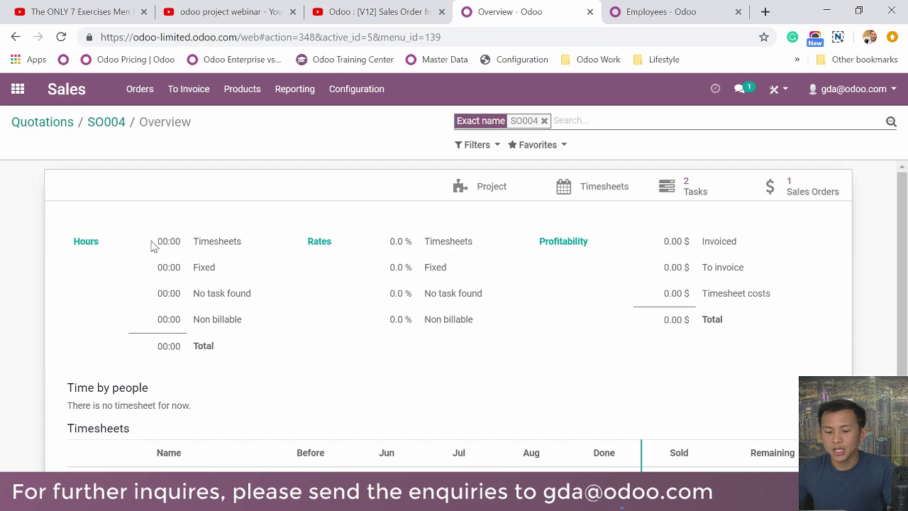
drag(152, 243, 239, 240)
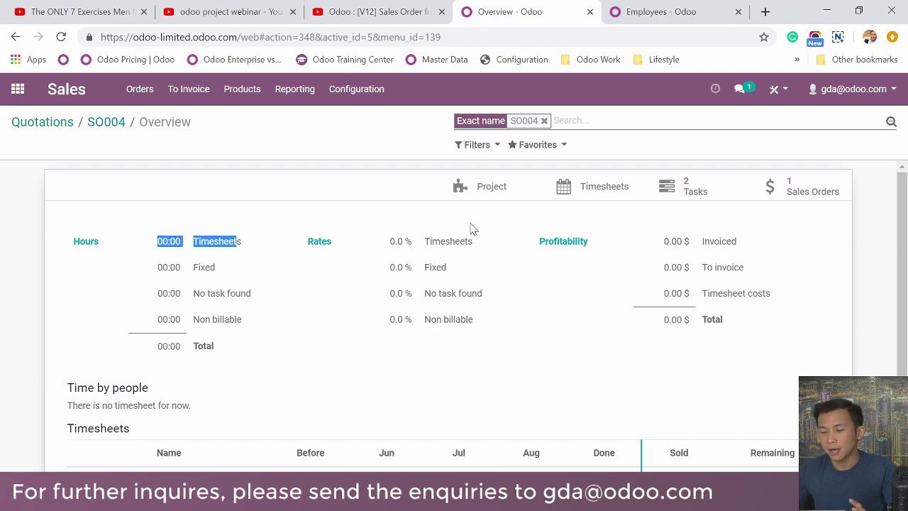
scroll(475, 231, down, 1)
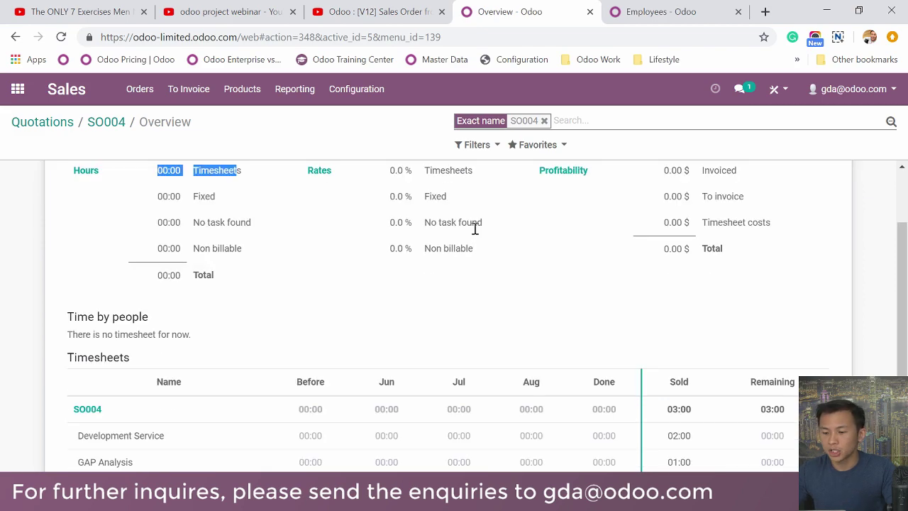
Review the project overview's profitability and sold hours, and open the GAP Analysis task from the project's tasks
scroll(475, 229, up, 1)
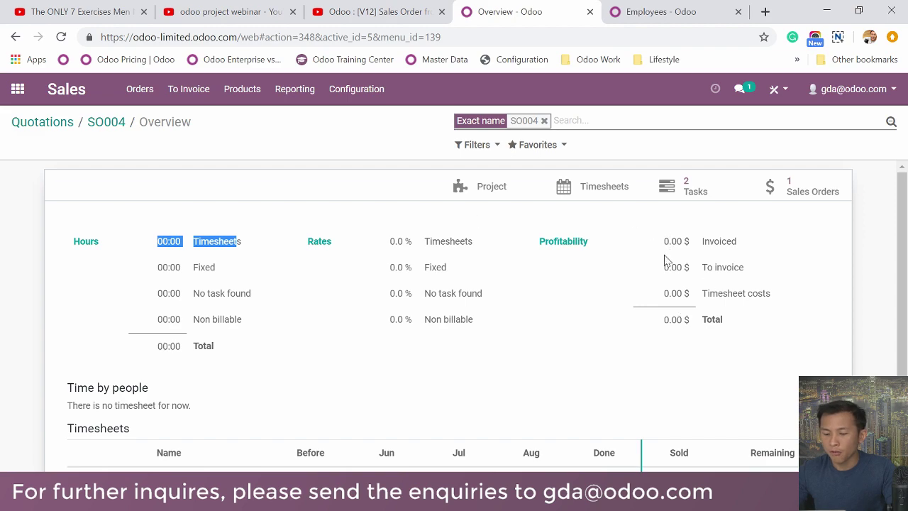
scroll(220, 318, down, 1)
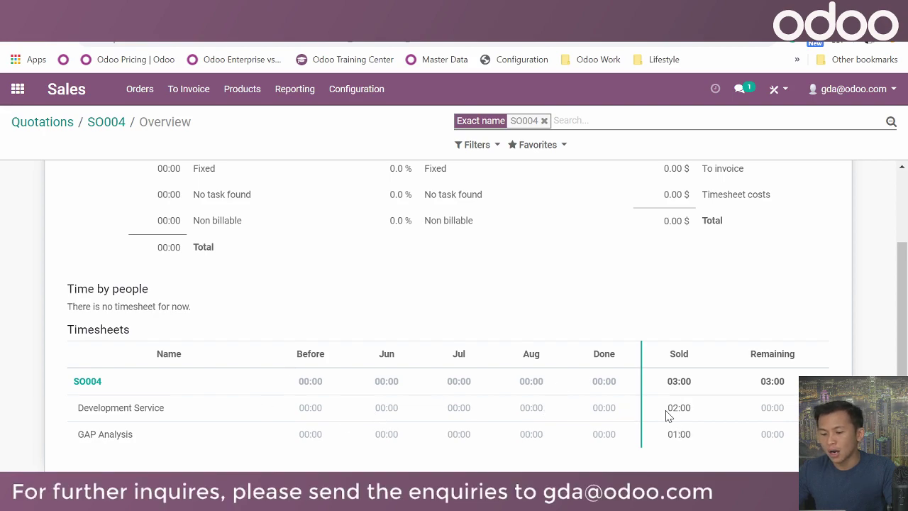
scroll(666, 341, up, 1)
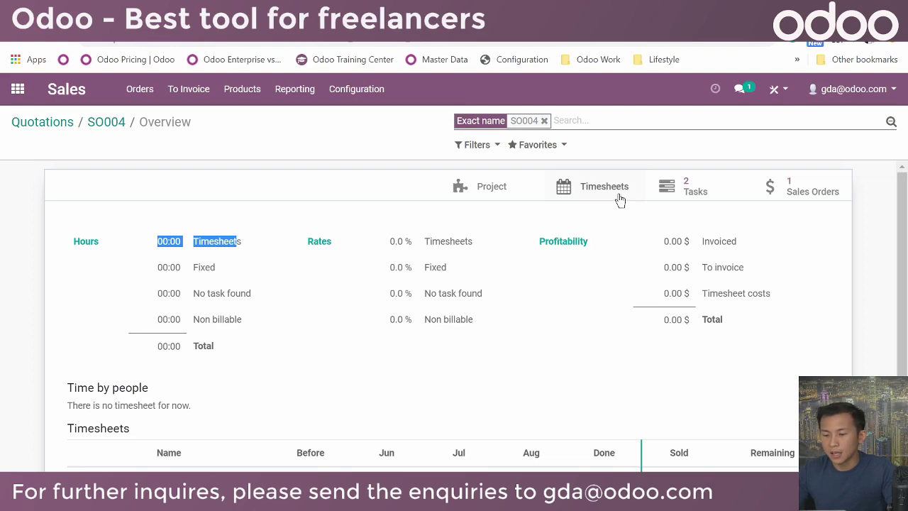
click(683, 188)
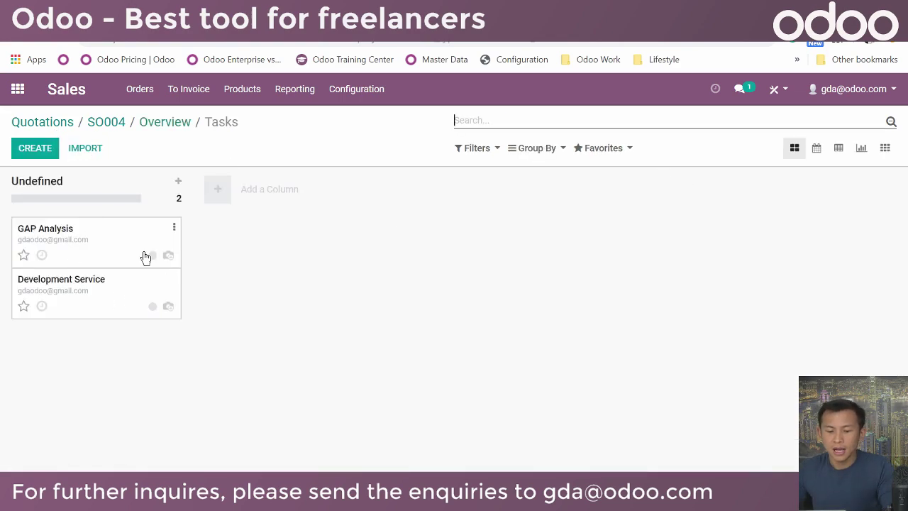
click(108, 232)
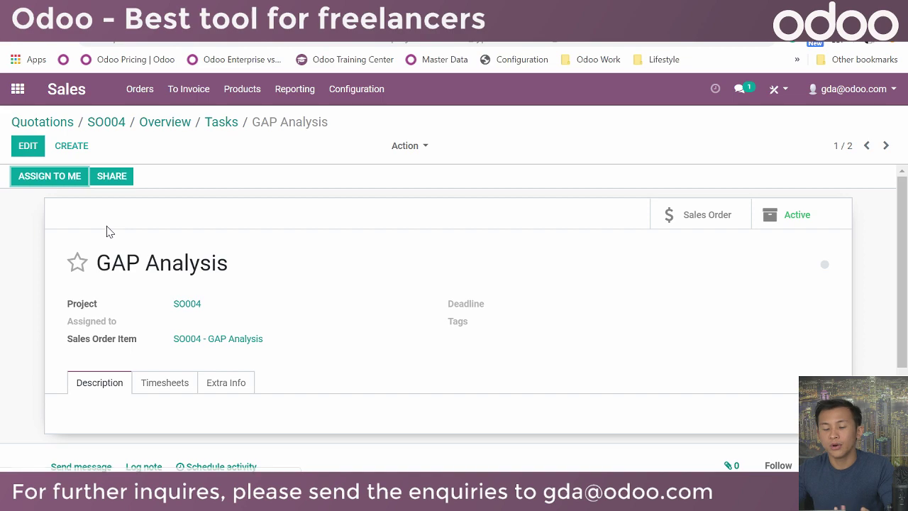
scroll(187, 260, down, 2)
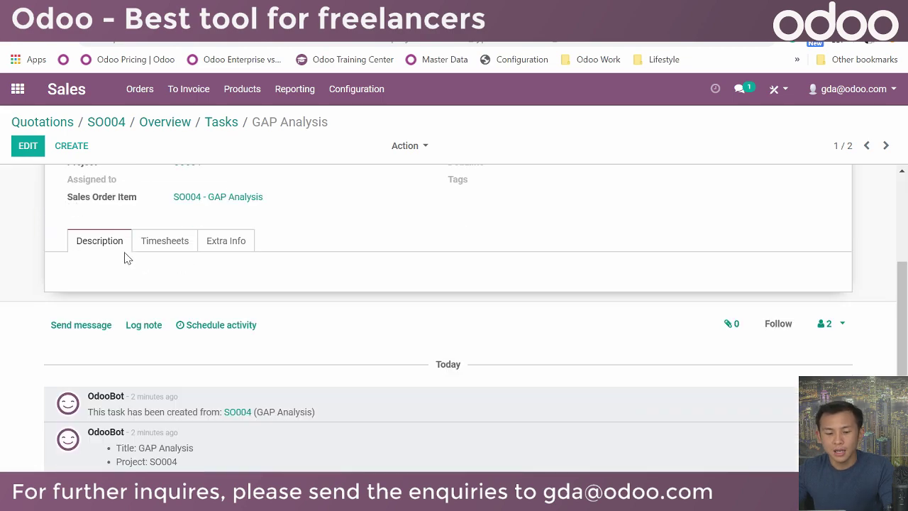
Edit the GAP Analysis task and add a timesheet line dated 08/14/2019 for Employee 1
click(28, 146)
scroll(166, 314, down, 1)
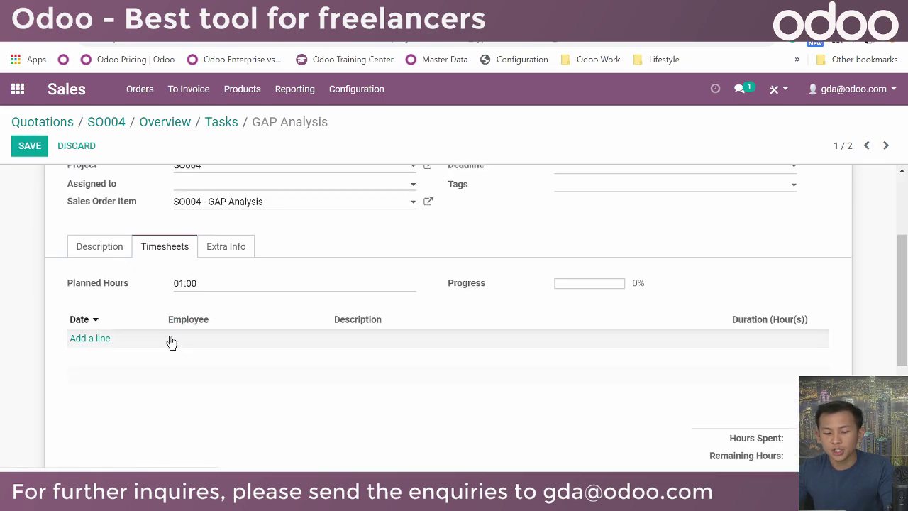
click(90, 339)
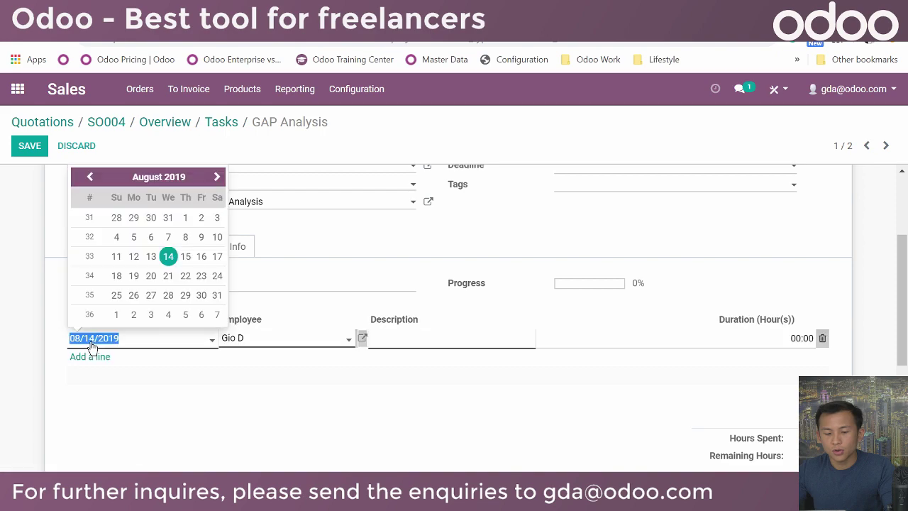
click(167, 255)
click(282, 338)
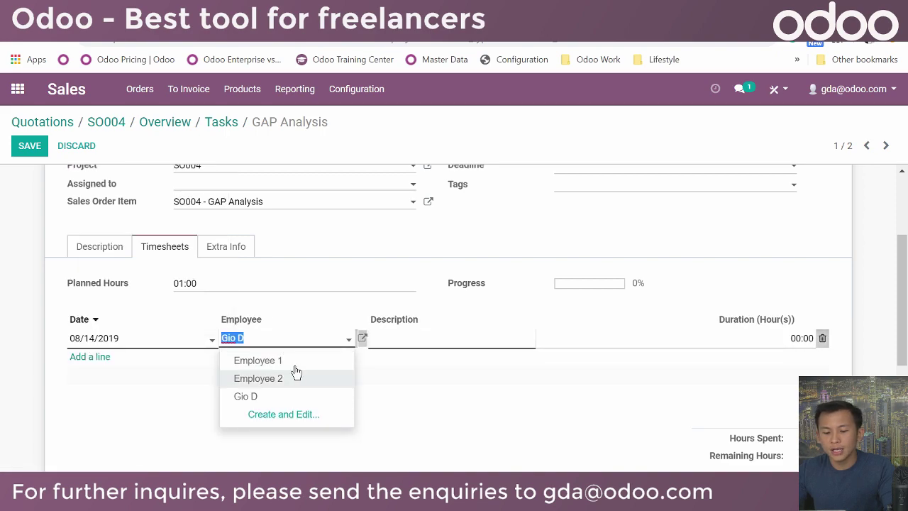
click(296, 373)
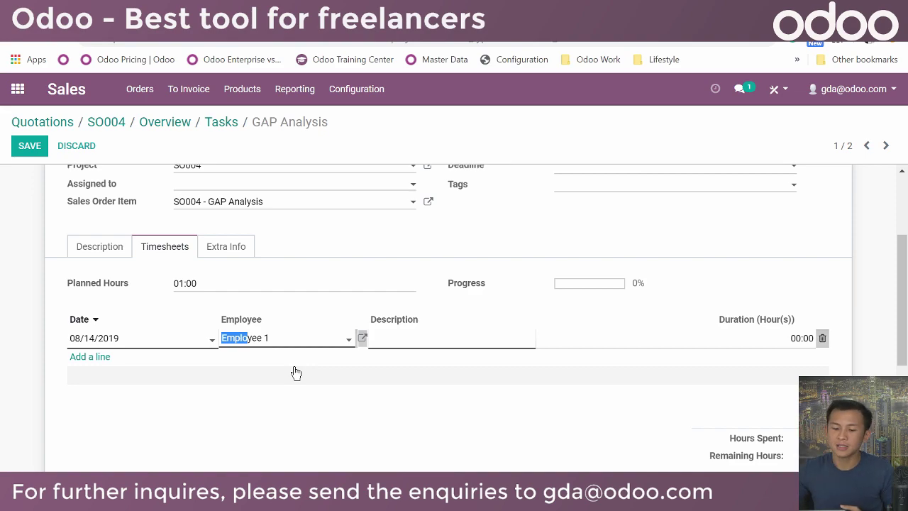
click(410, 341)
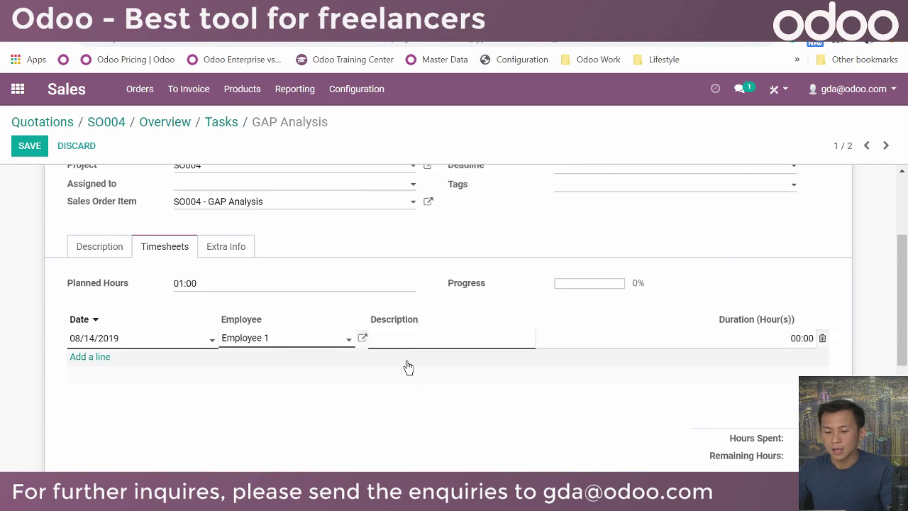
key(Escape)
click(673, 108)
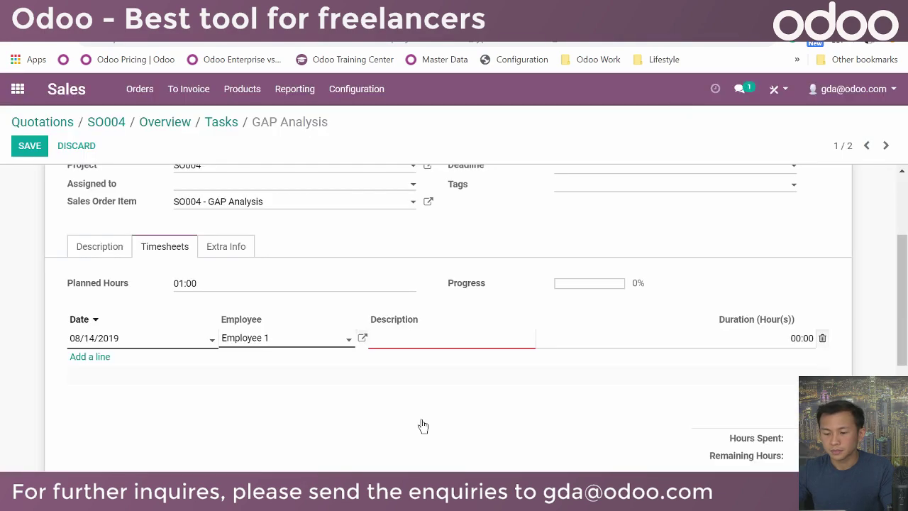
Describe the timesheet line as Kick Off Task, set its duration to 1 hour and save the task
click(442, 336)
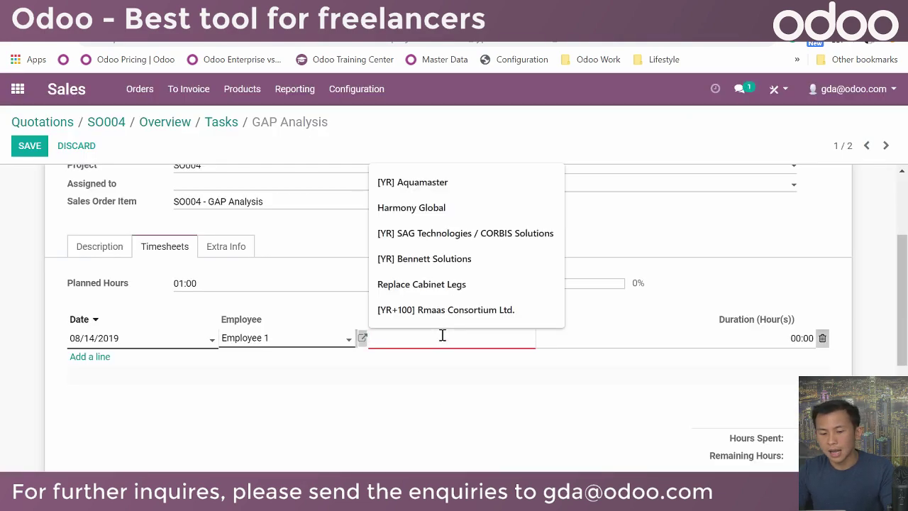
text(r)
key(BackSpace)
text(Ki)
key(BackSpace)
key(BackSpace)
text(Requ)
text(Kic)
text(k Off Task)
click(791, 338)
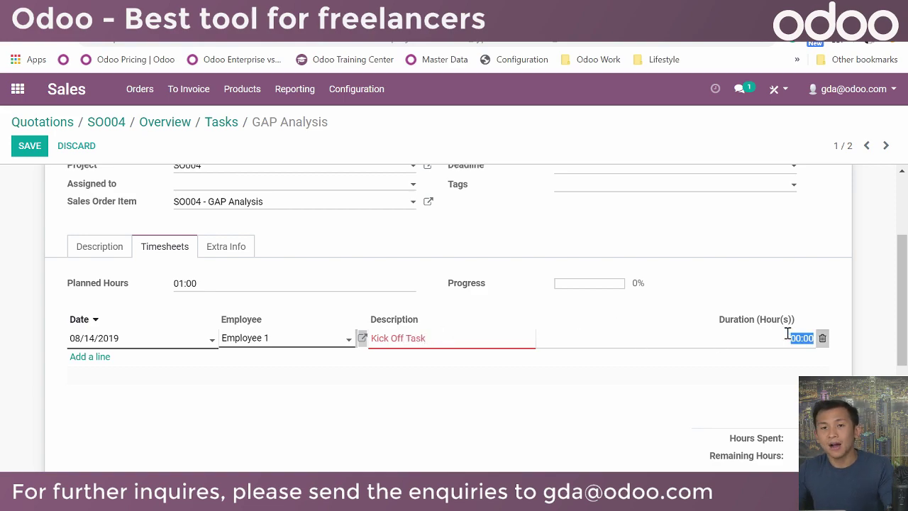
text(1)
click(29, 147)
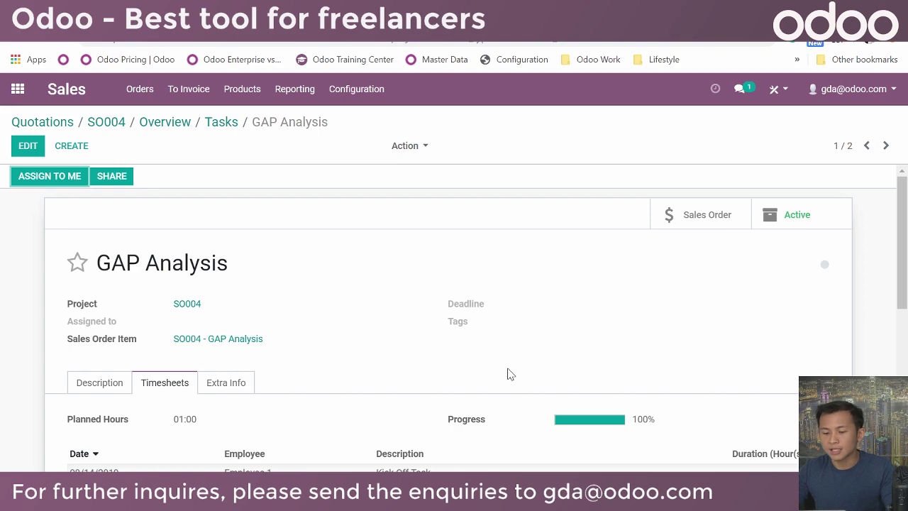
scroll(508, 374, down, 1)
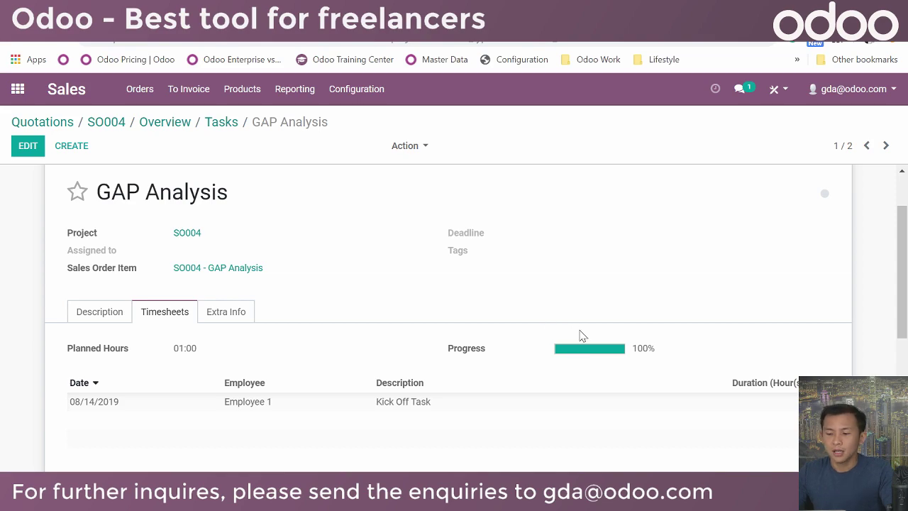
scroll(550, 241, down, 1)
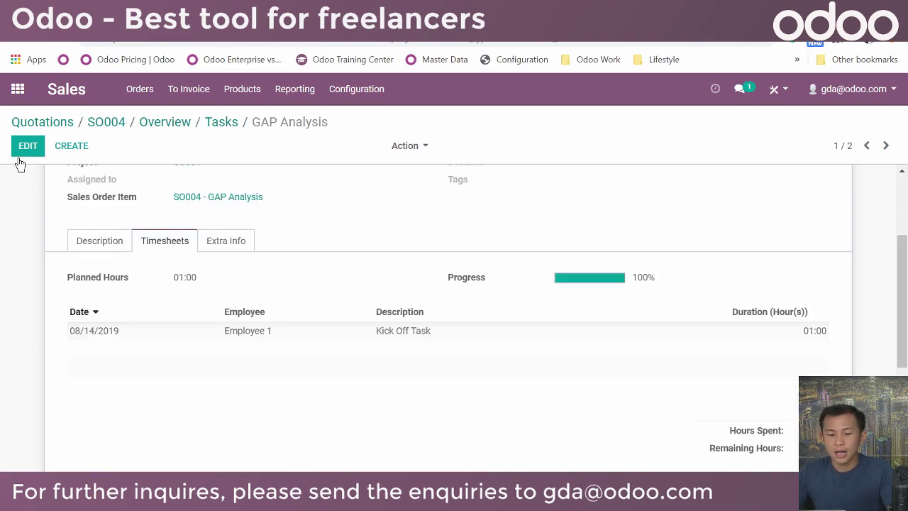
scroll(238, 239, up, 2)
Return to the project's tasks and open the Development Service task's timesheets
click(220, 124)
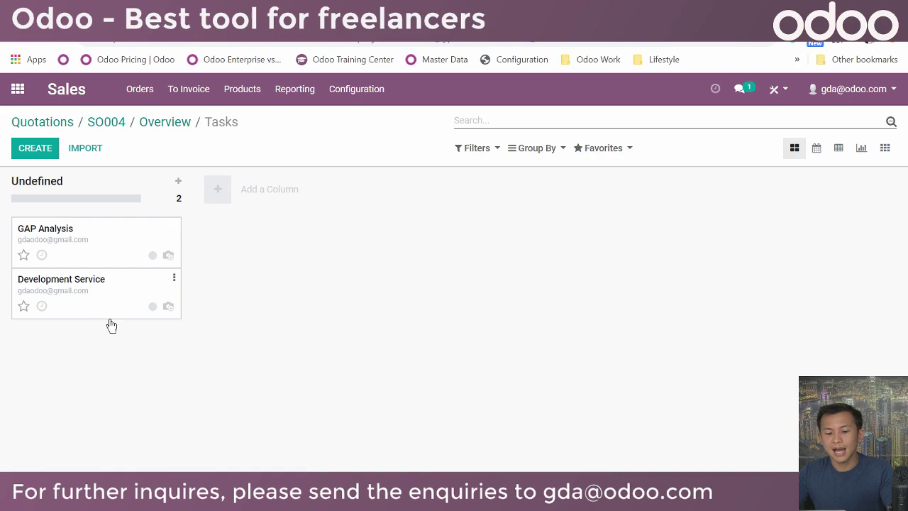
click(102, 296)
scroll(567, 374, down, 2)
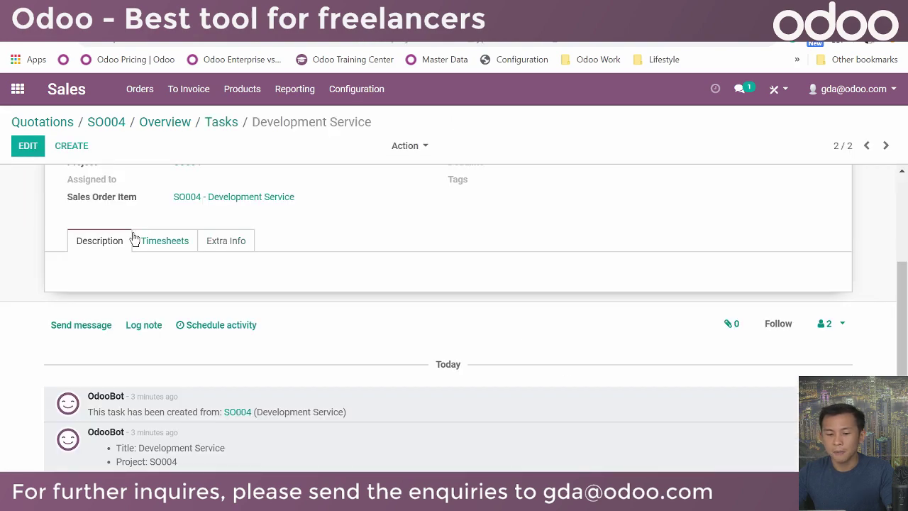
click(158, 245)
scroll(163, 284, up, 1)
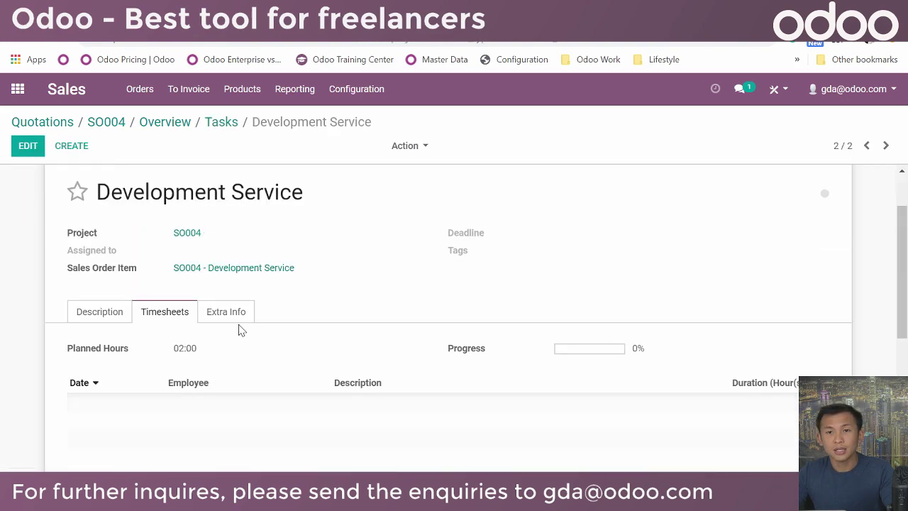
Add a timesheet line for Employee 2 described as Dev Task with a 2-hour duration, and save the task
click(31, 150)
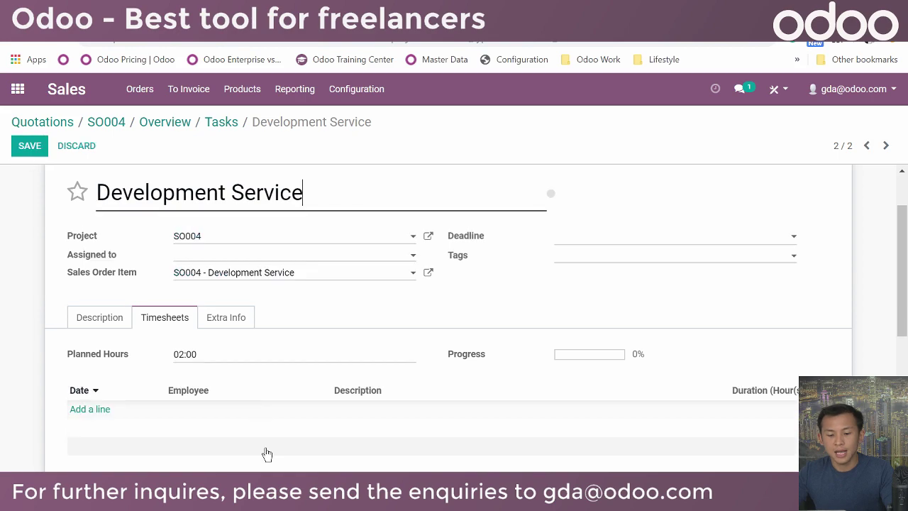
click(105, 412)
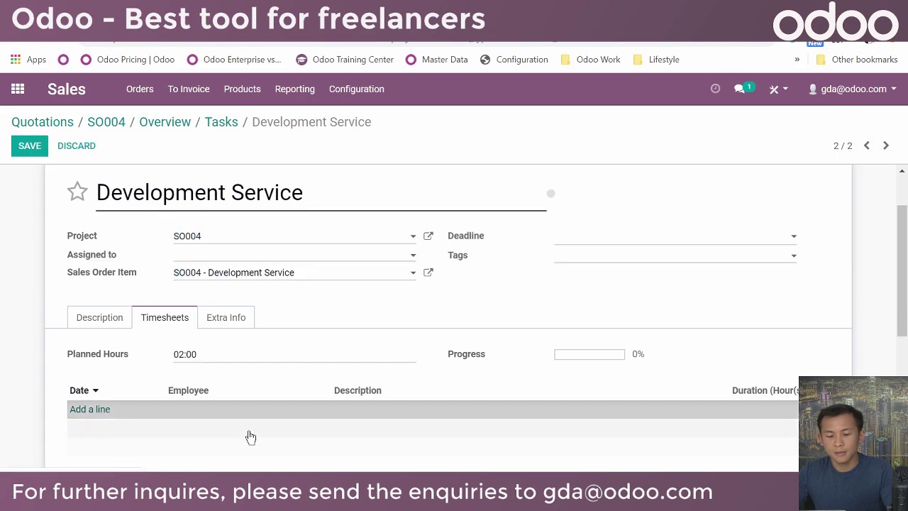
click(245, 410)
click(259, 350)
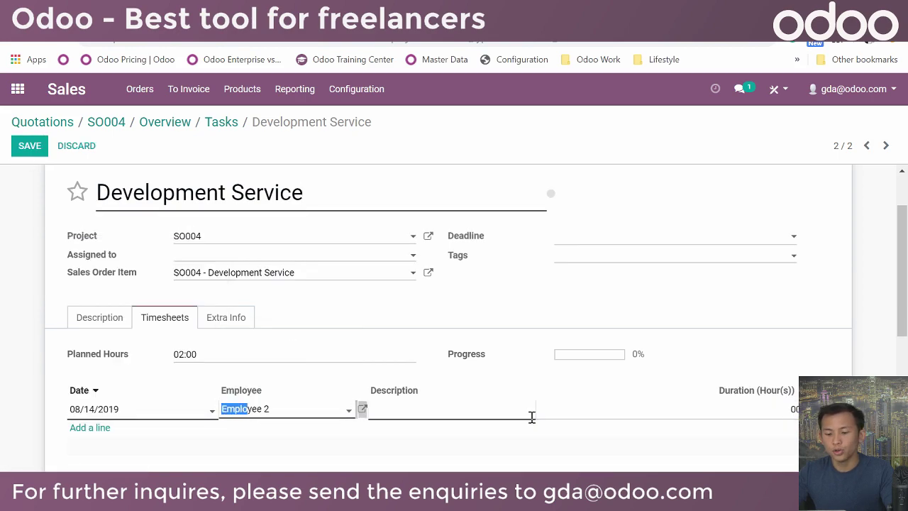
click(531, 415)
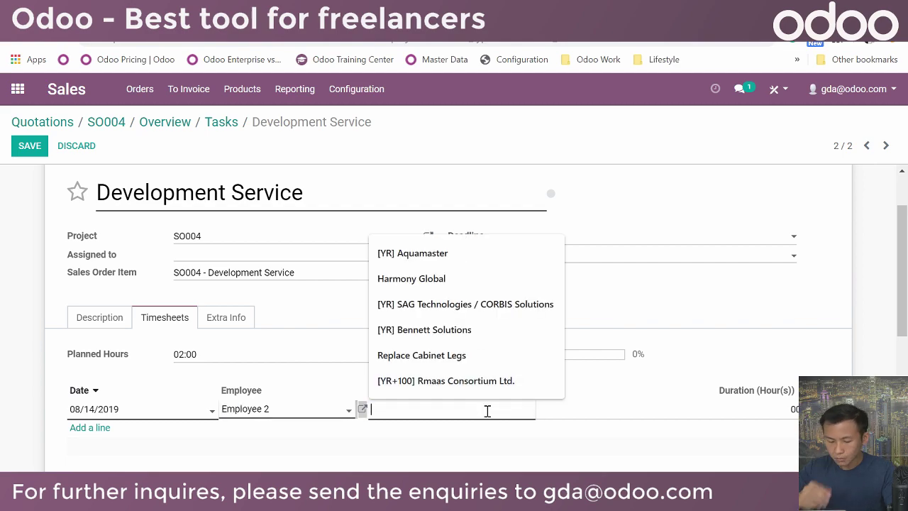
text(Dev Task)
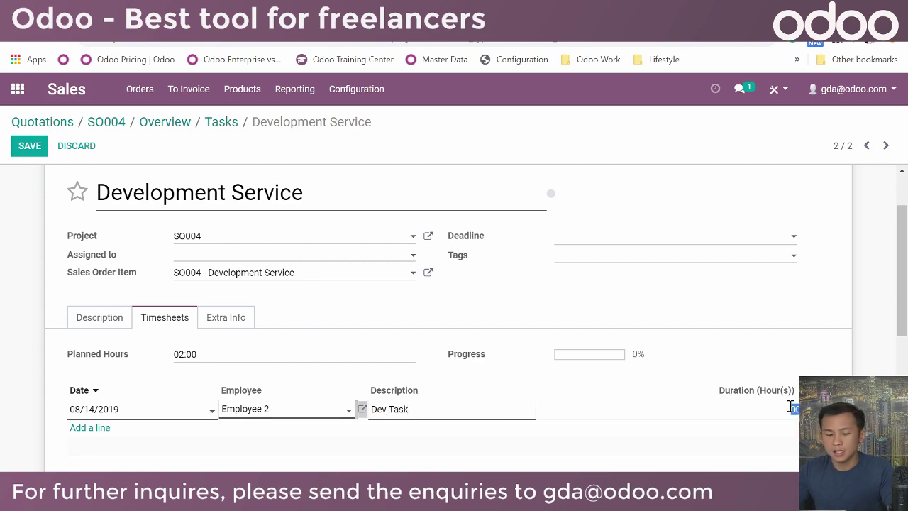
click(30, 147)
scroll(665, 378, down, 1)
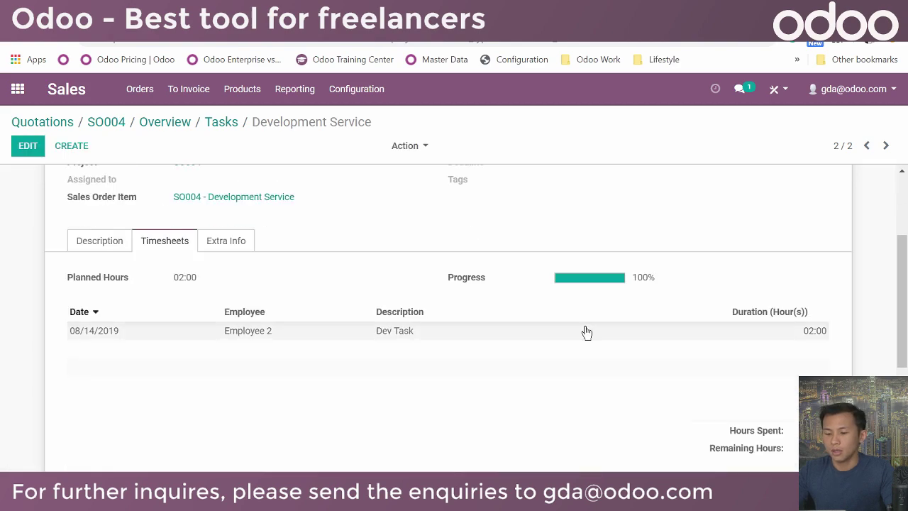
Check the task's progress and view the details of the Dev Task timesheet entry
scroll(615, 298, up, 1)
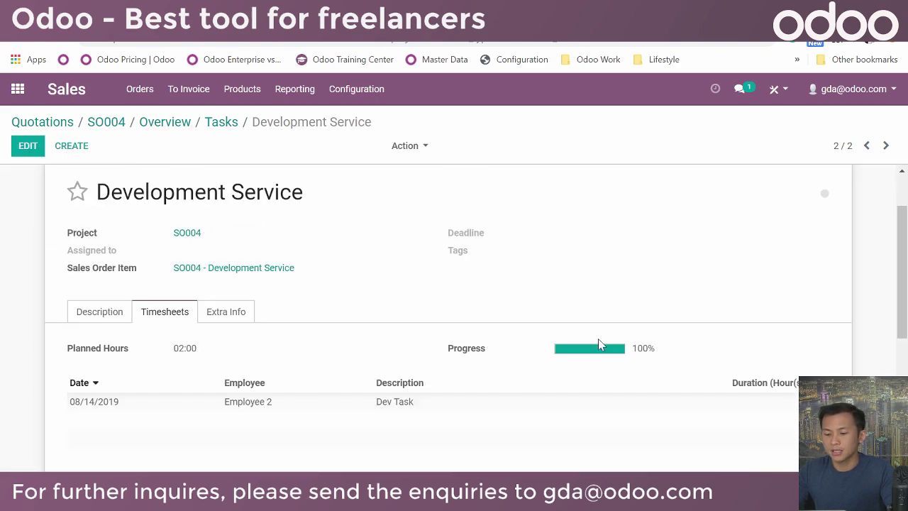
click(797, 408)
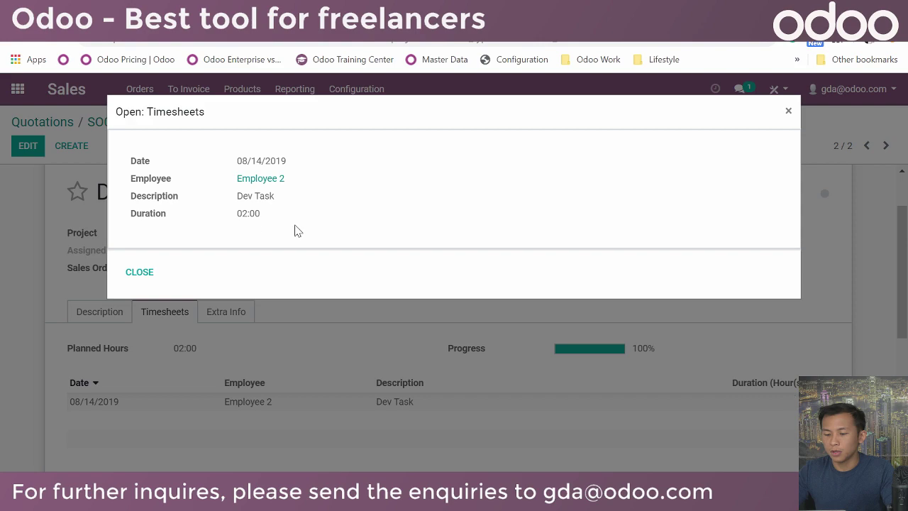
click(138, 271)
Try a 1-hour duration on the Dev Task timesheet line, set it back to 2 hours and save the task
click(28, 147)
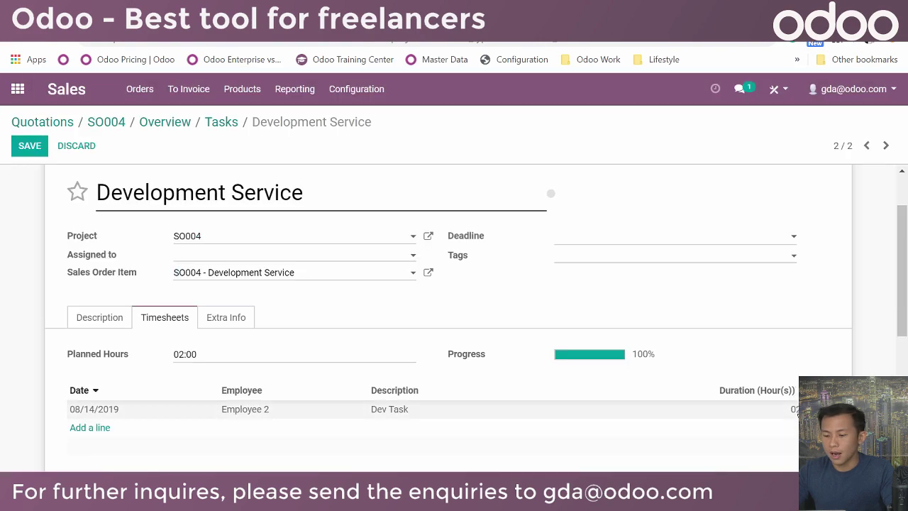
click(795, 408)
click(738, 315)
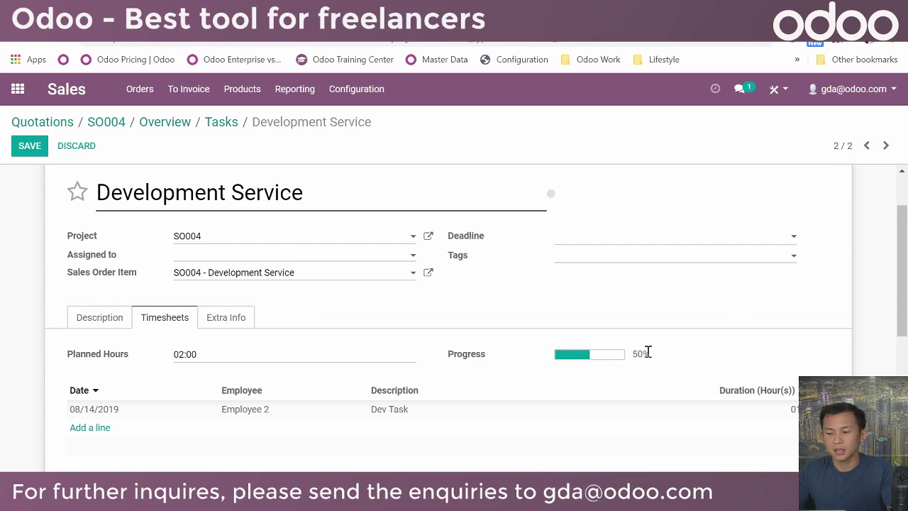
click(720, 411)
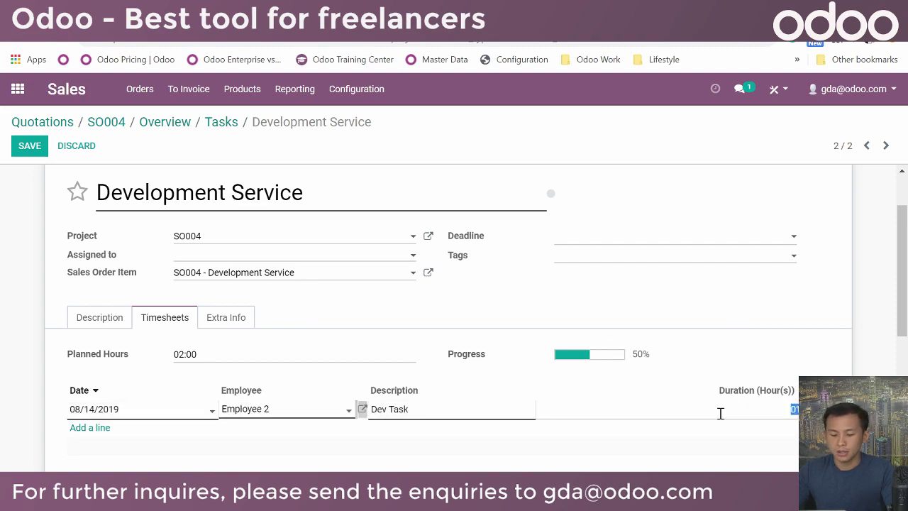
click(29, 145)
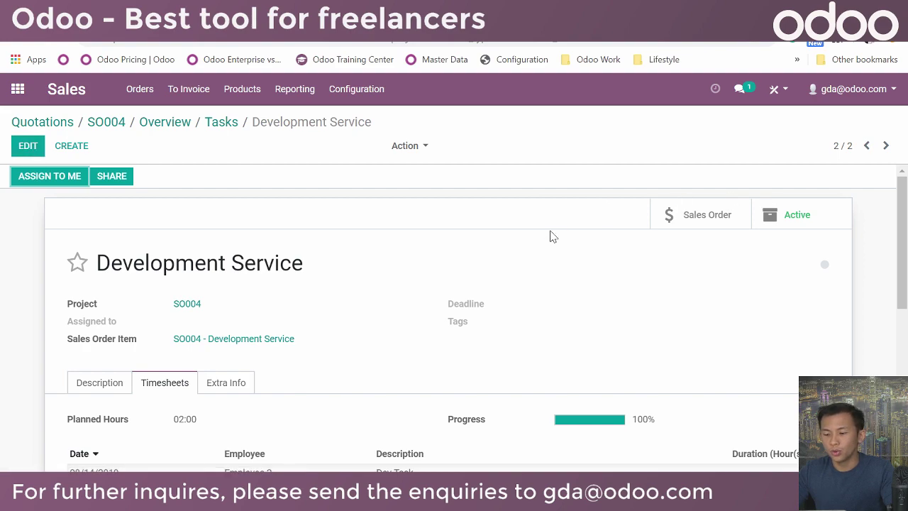
scroll(558, 240, down, 1)
scroll(567, 241, up, 1)
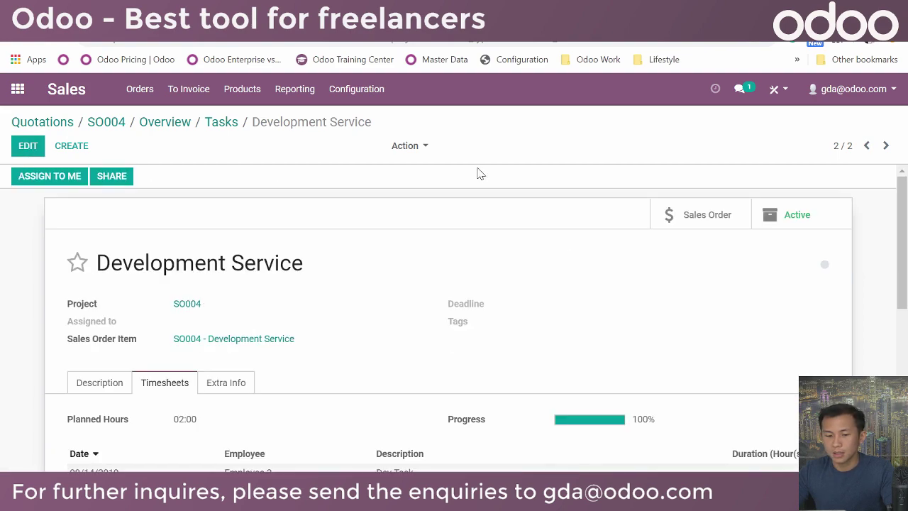
Open the sales order linked to the Development Service task and examine its ordered, delivered and invoiced quantities
click(710, 220)
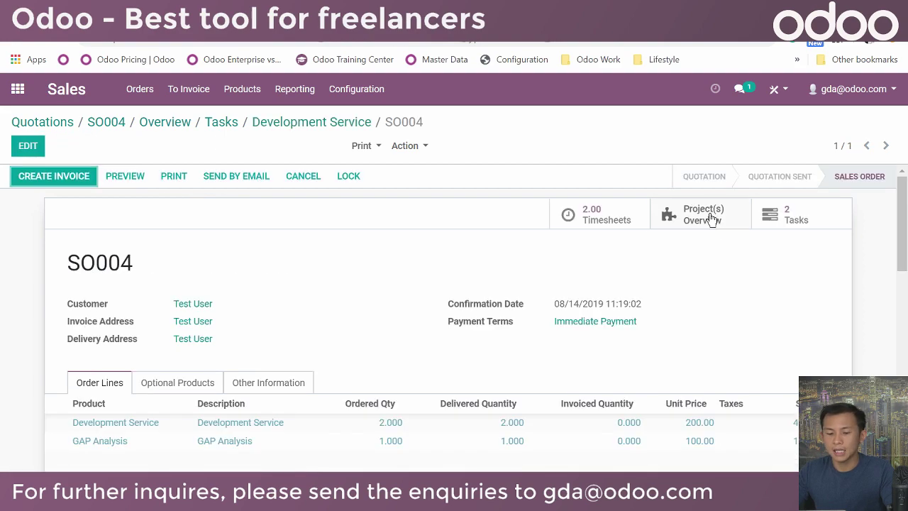
scroll(655, 336, down, 1)
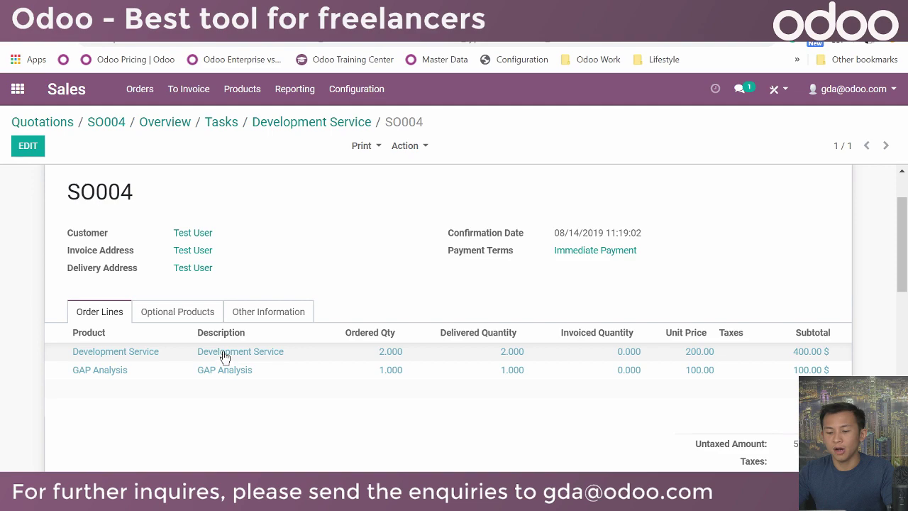
Open the timesheets recorded for sales order SO004 and show them as a list
scroll(225, 356, up, 1)
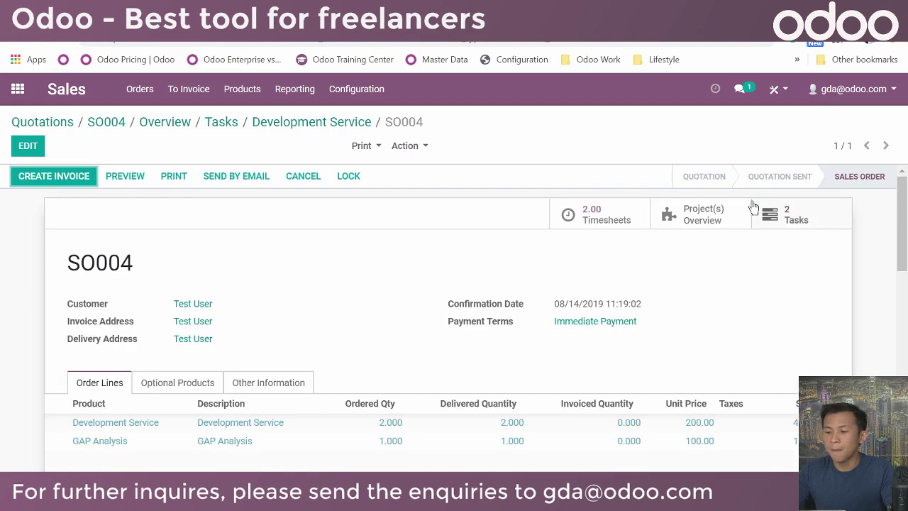
click(607, 226)
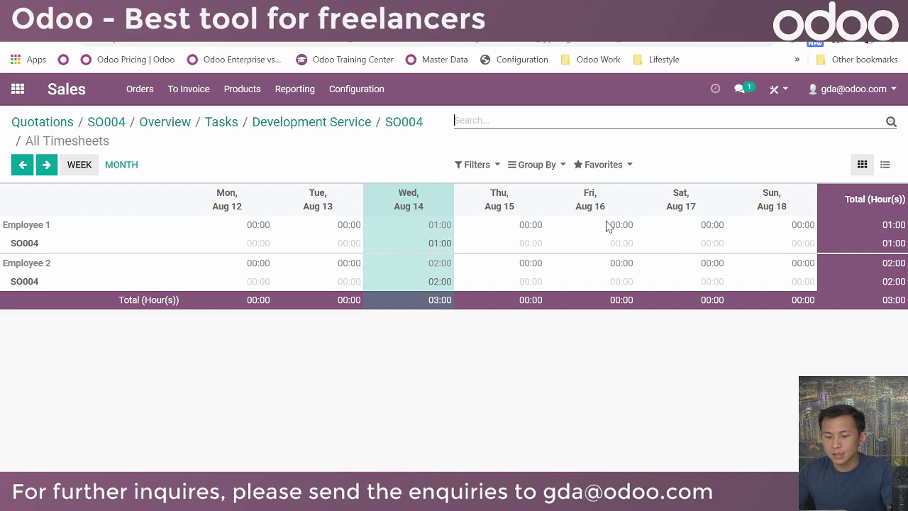
click(885, 165)
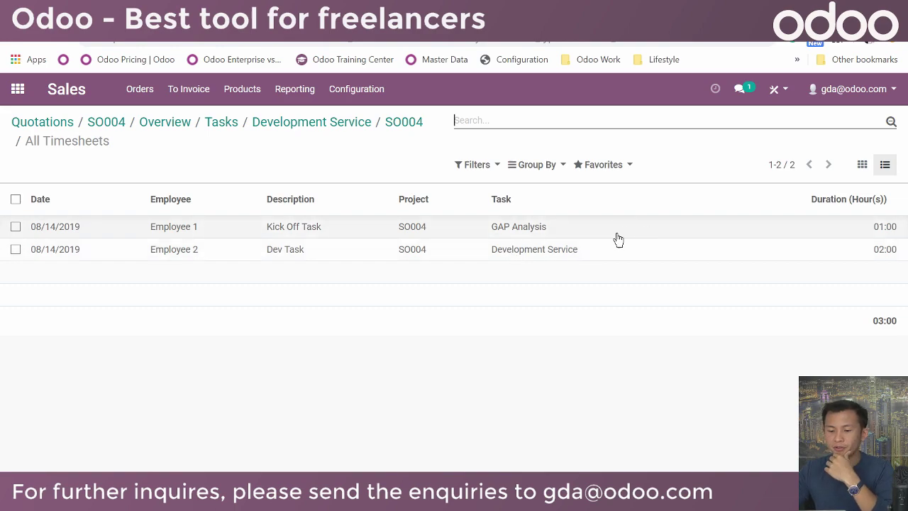
Open the project overview from sales order SO004 and examine its hours, rates, profitability and time by people
click(413, 123)
click(735, 226)
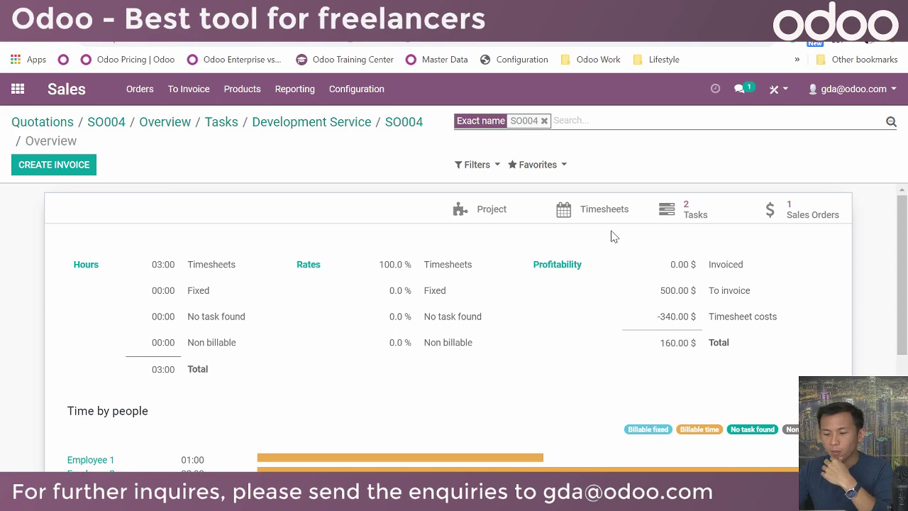
scroll(613, 238, down, 1)
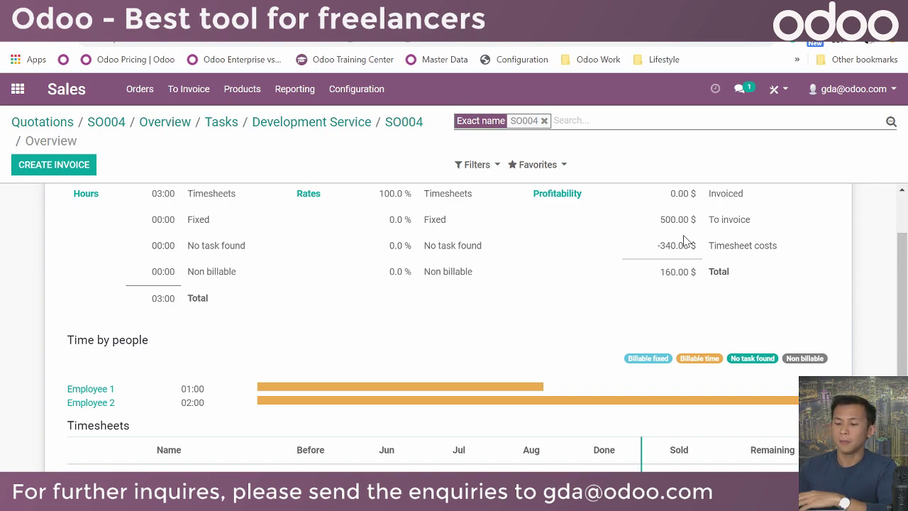
scroll(674, 266, down, 2)
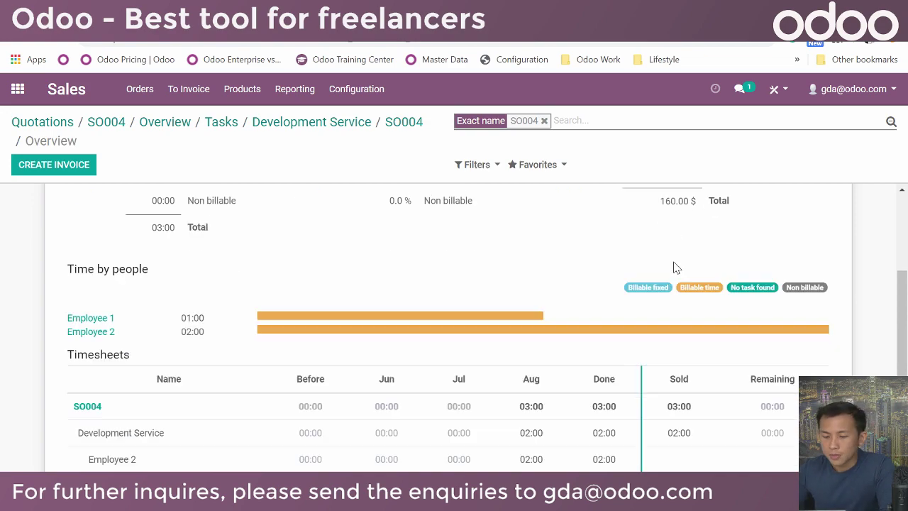
scroll(673, 265, up, 3)
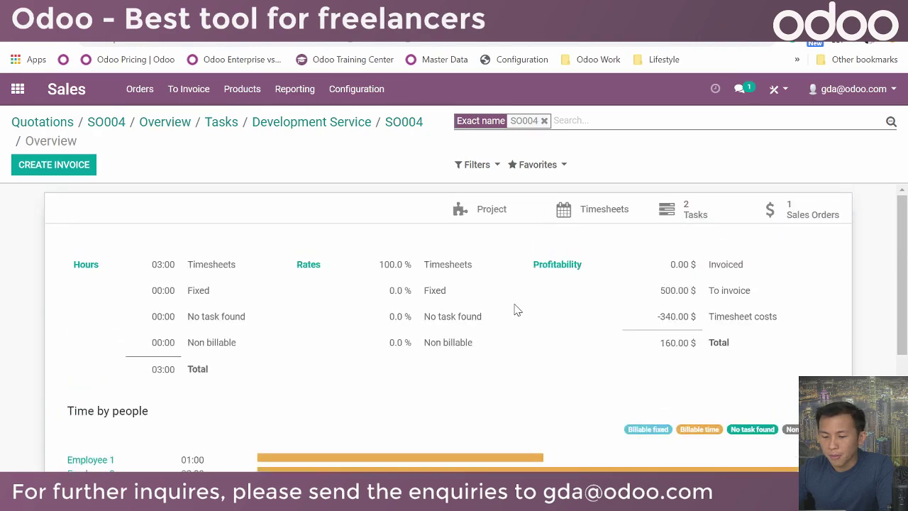
Switch to the Employees app and check the timesheet cost in Employee 1's HR settings
click(20, 91)
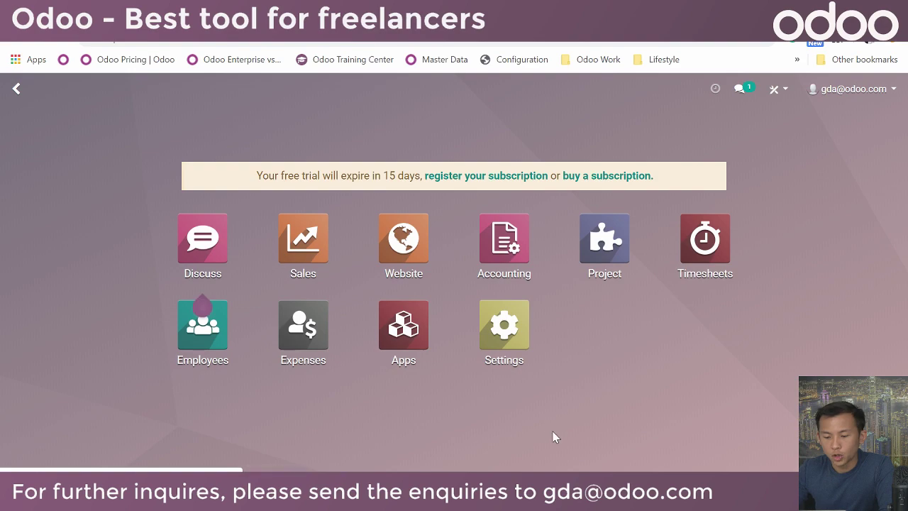
click(215, 327)
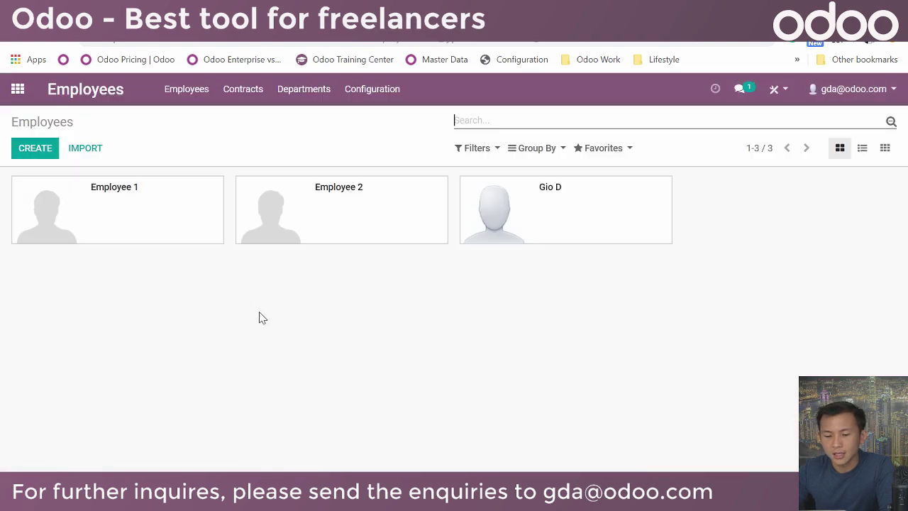
click(131, 204)
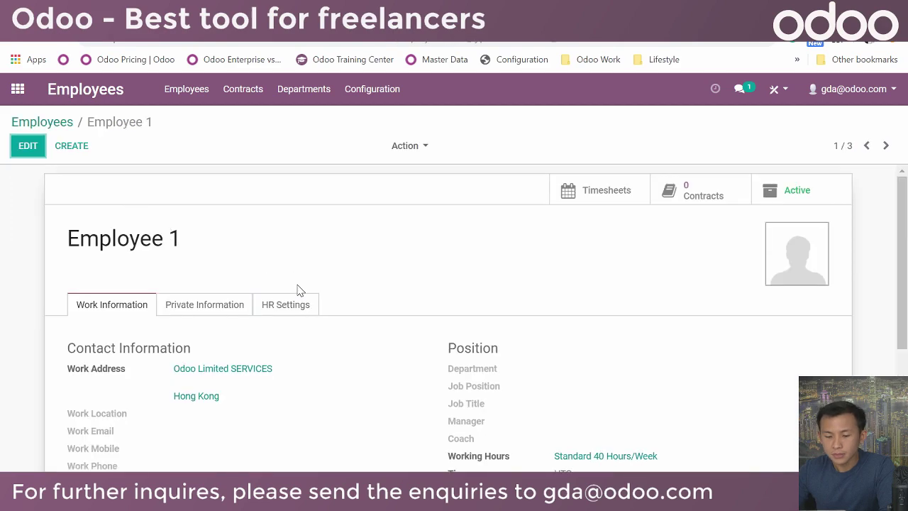
click(291, 304)
scroll(288, 308, down, 1)
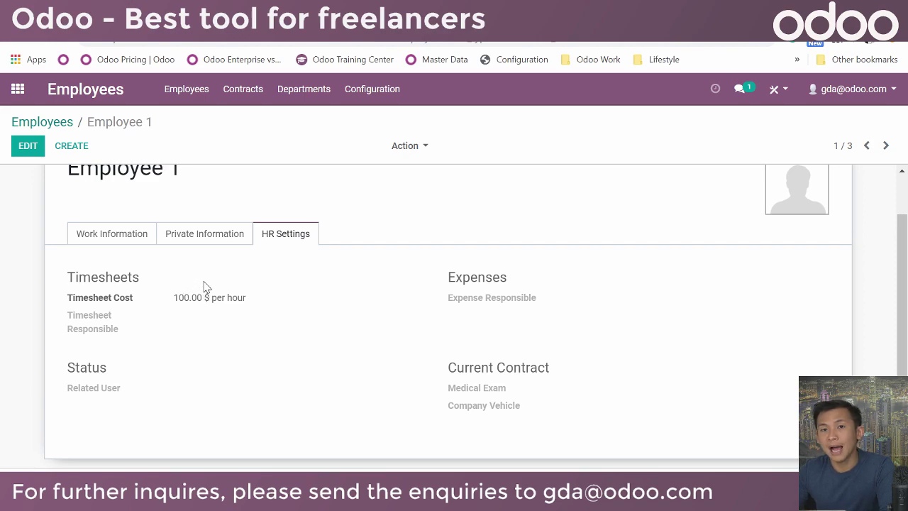
Check the timesheet cost in Employee 2's HR settings
click(60, 122)
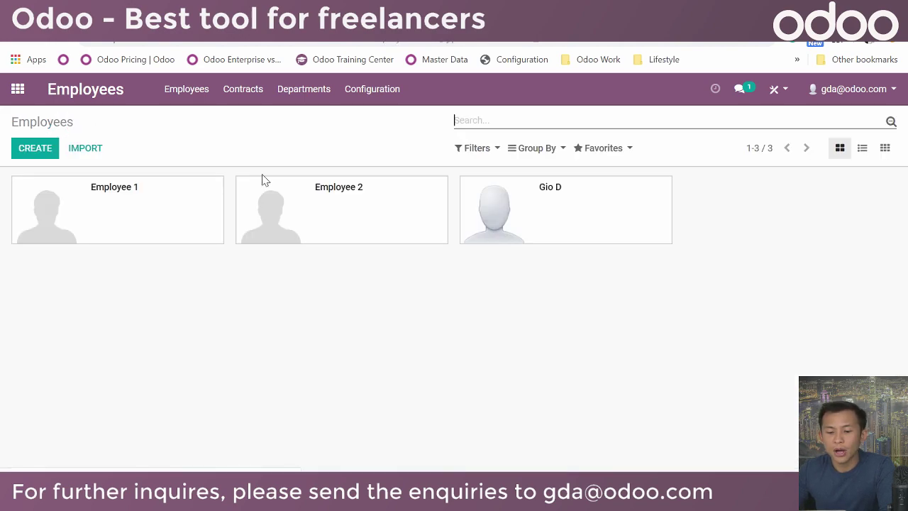
click(324, 205)
click(297, 248)
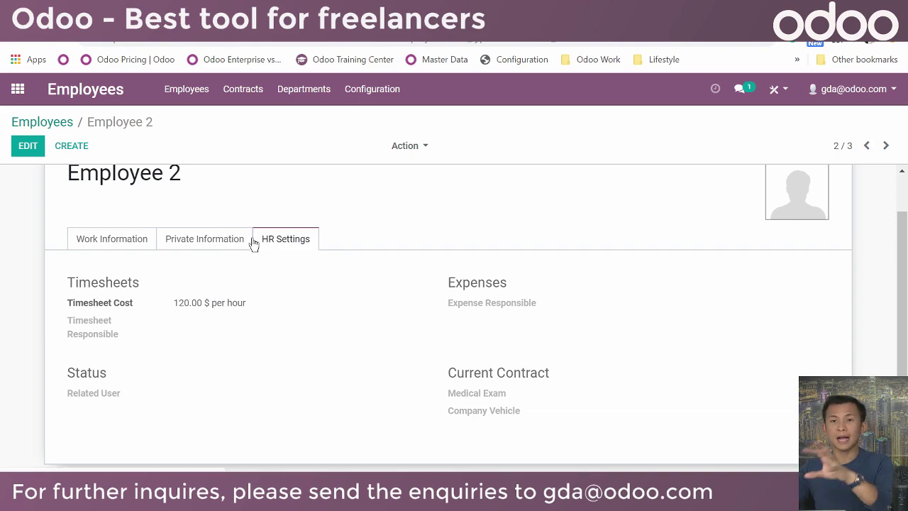
Switch to the Project app and view the tasks of project SO004
click(18, 89)
click(629, 241)
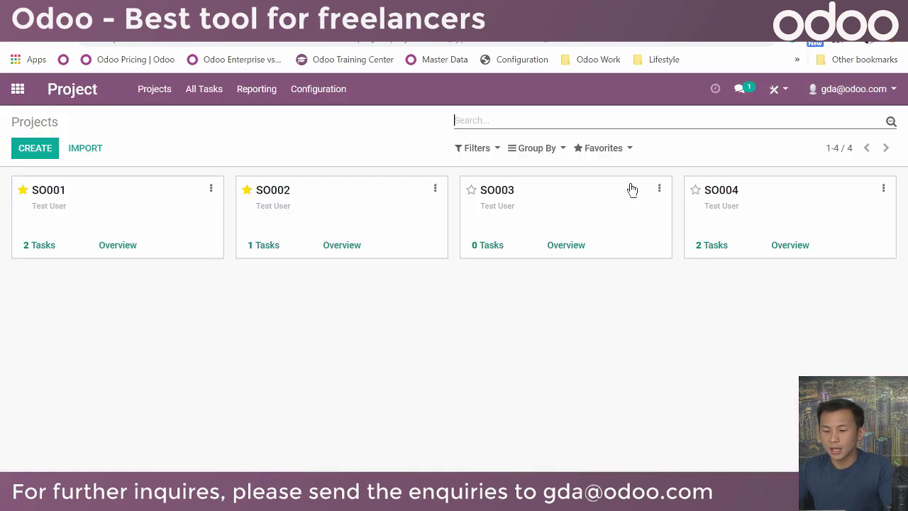
click(750, 202)
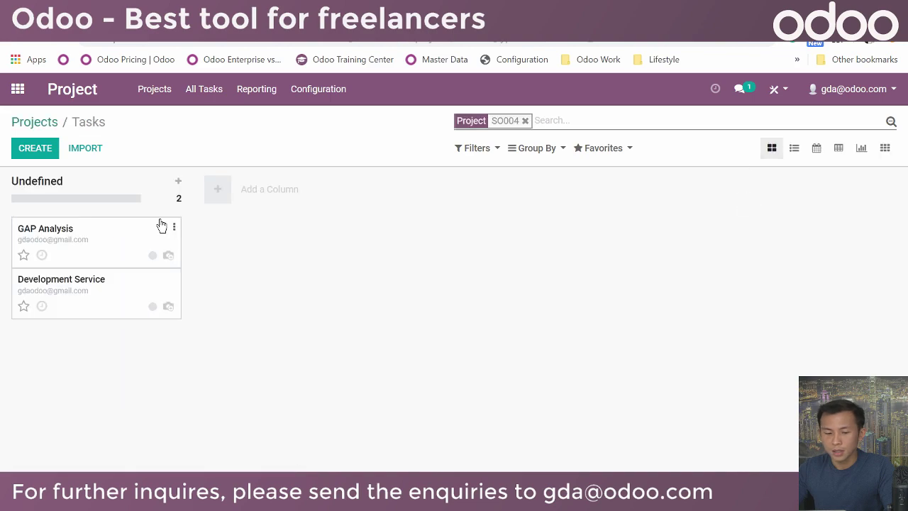
Switch to the Sales app, remove the My Quotations filter and open sales order SO004
click(18, 88)
click(303, 238)
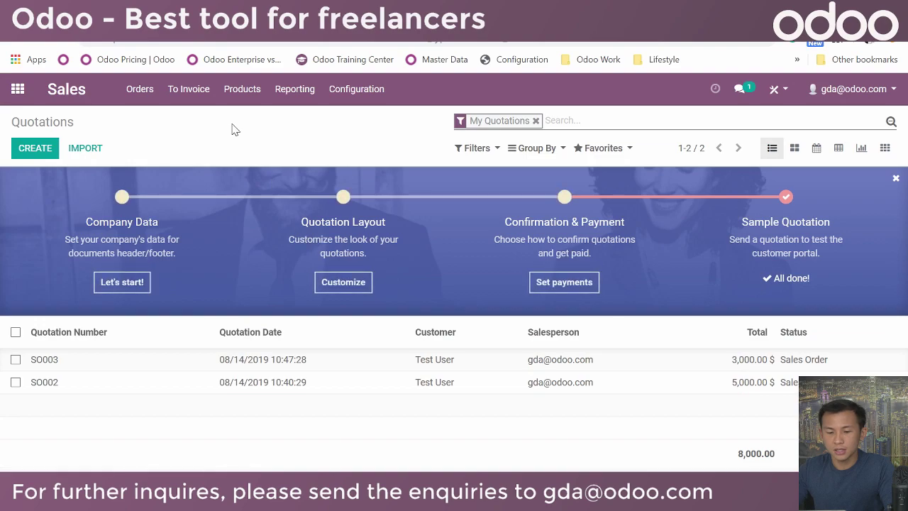
click(238, 97)
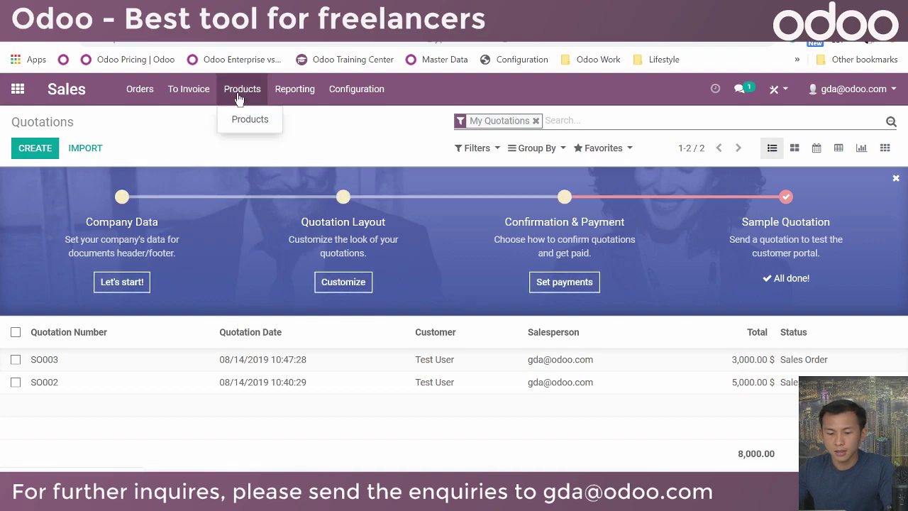
click(535, 121)
click(165, 373)
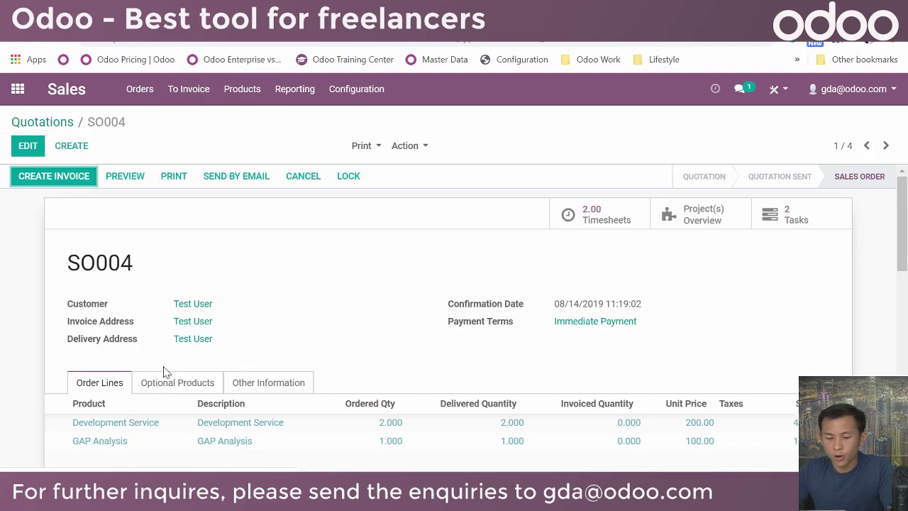
Create an invoice for the invoiceable lines of sales order SO004 and look through the updated order
click(41, 181)
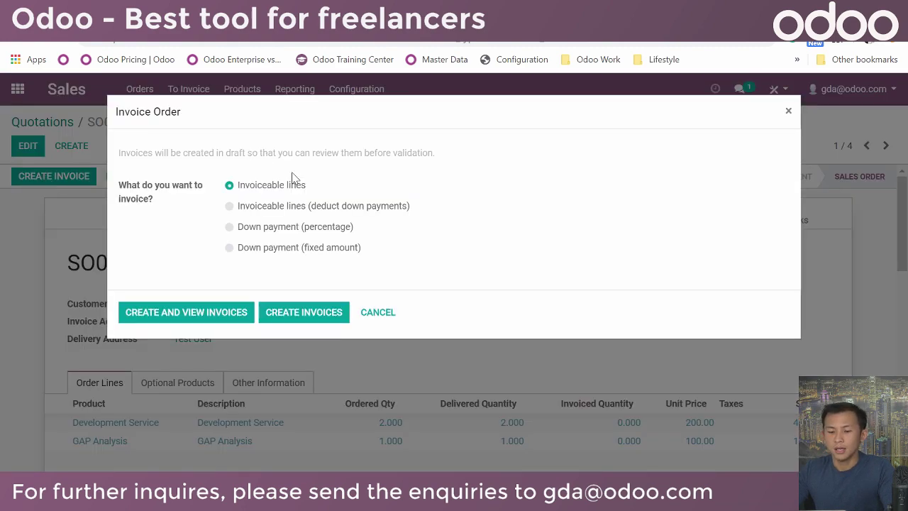
click(280, 313)
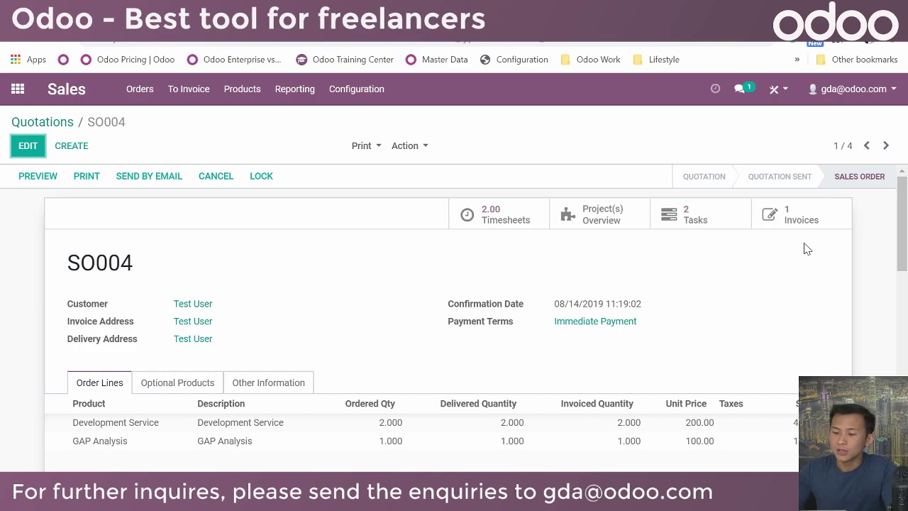
scroll(807, 248, down, 10)
scroll(801, 241, up, 5)
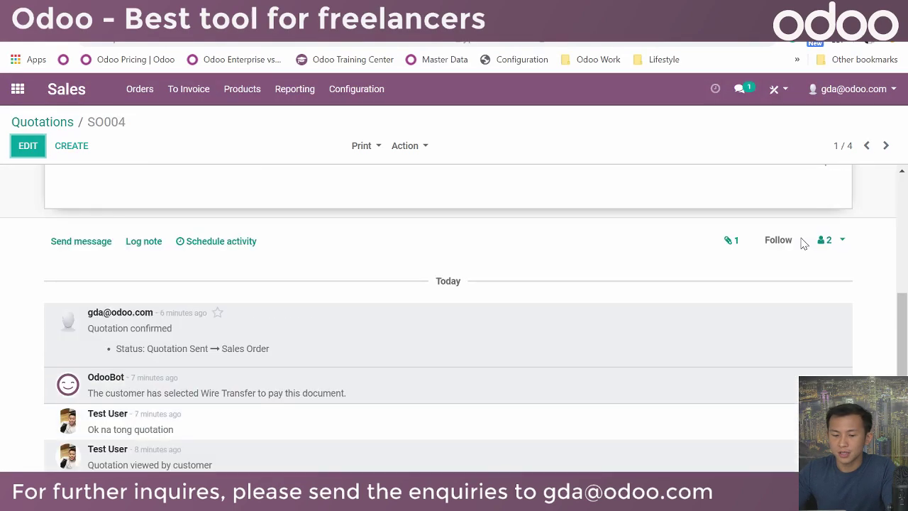
scroll(803, 244, up, 10)
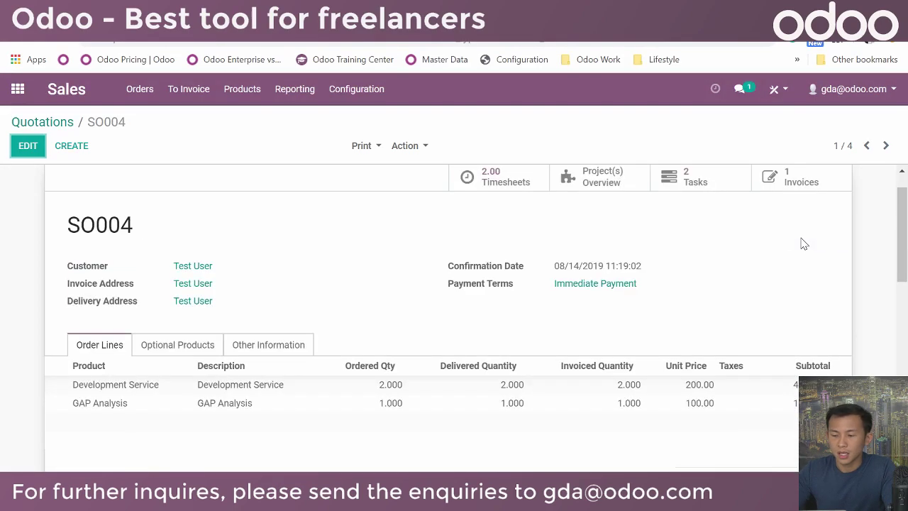
Validate the draft invoice of SO004 and register a 500.00 $ payment for it in the Bank (HKD) journal
click(813, 176)
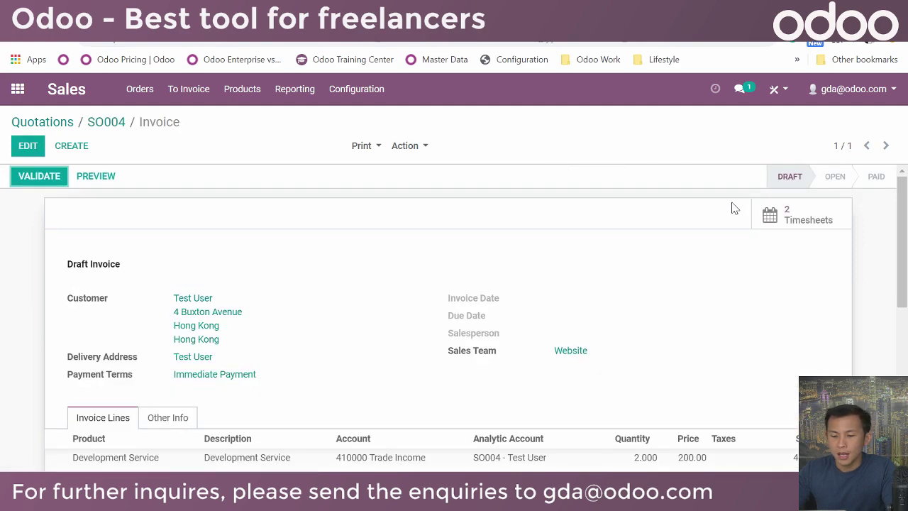
click(44, 180)
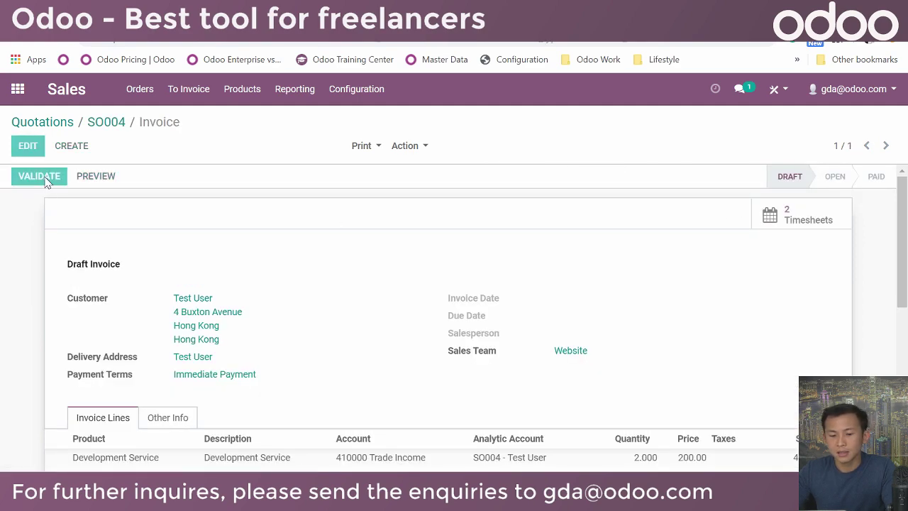
click(122, 177)
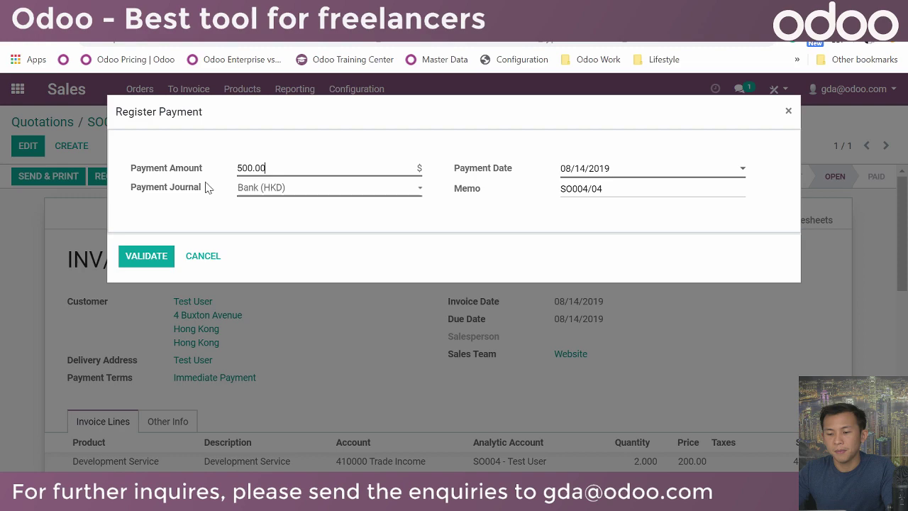
click(151, 261)
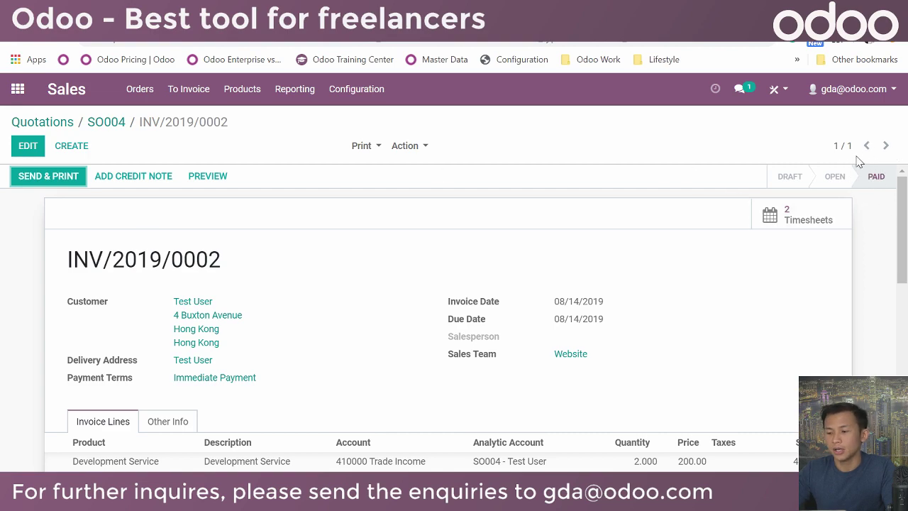
scroll(845, 183, down, 8)
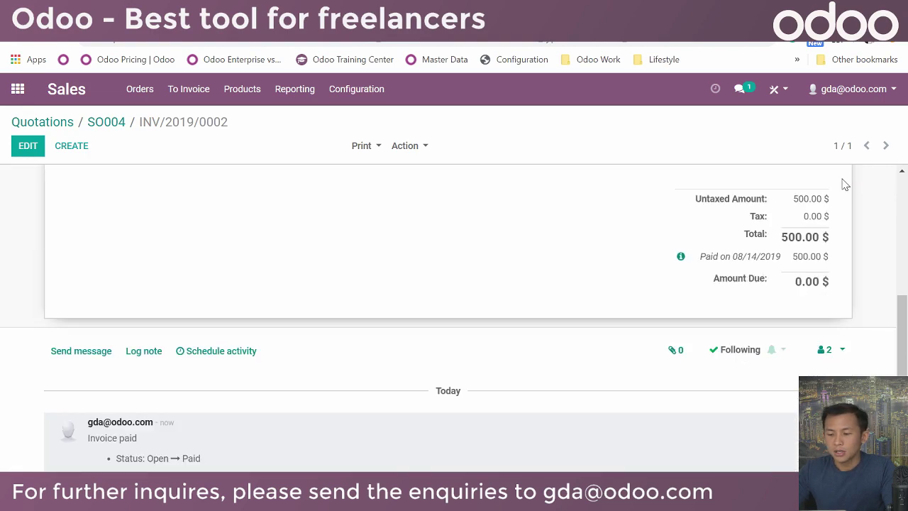
scroll(660, 287, down, 5)
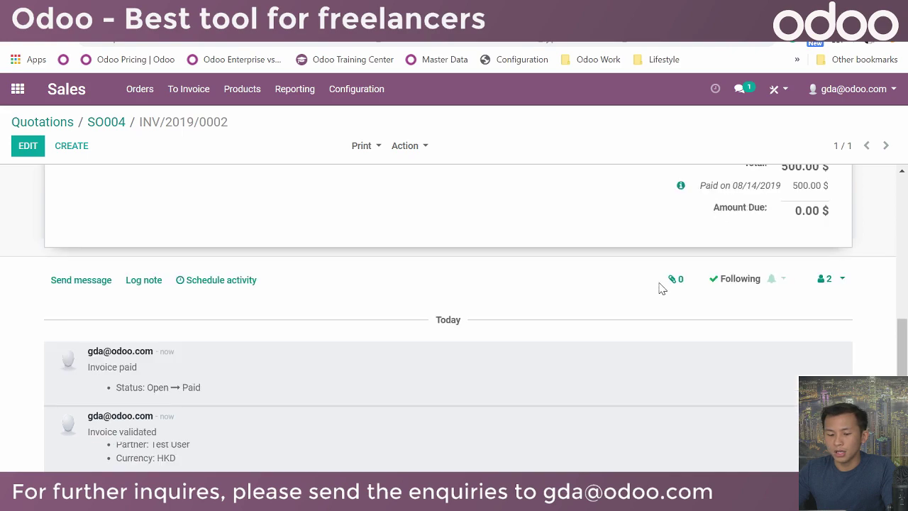
scroll(660, 287, up, 15)
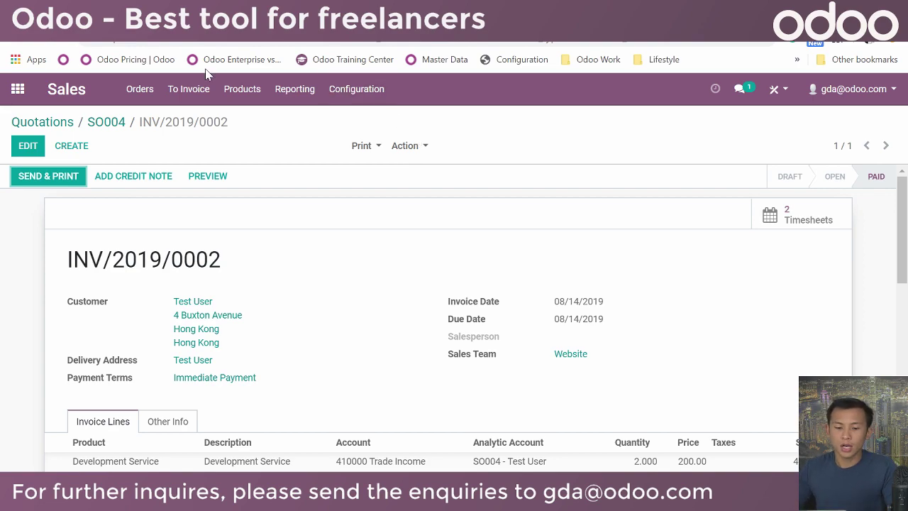
Open the Prepaid IT Consulting product and check its sales settings for invoicing policy and service tracking
click(241, 91)
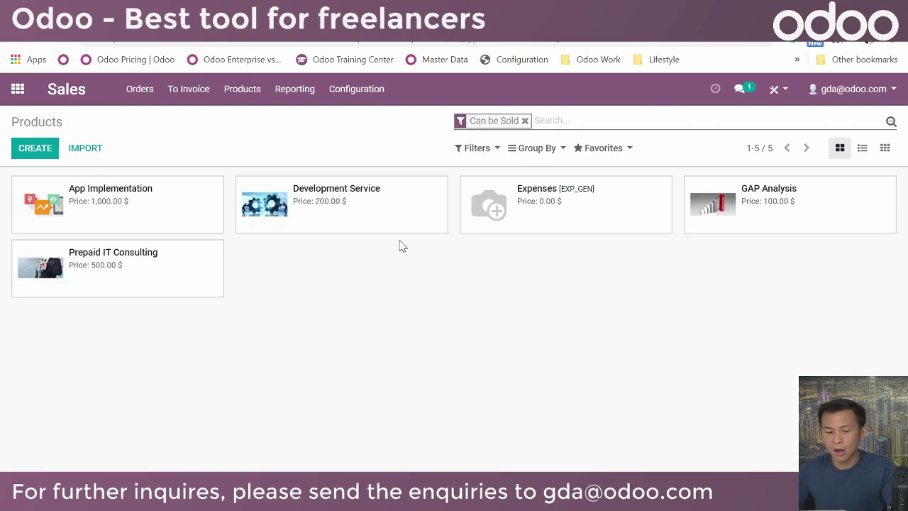
click(152, 273)
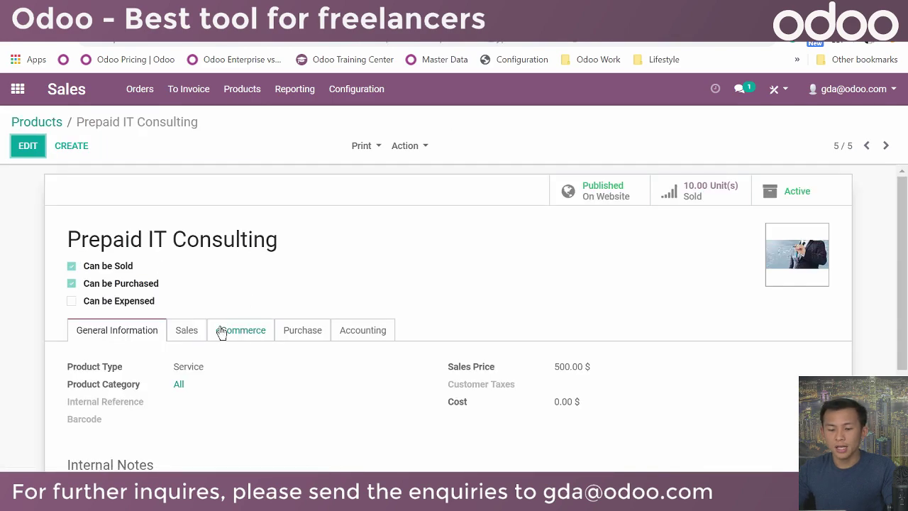
click(188, 333)
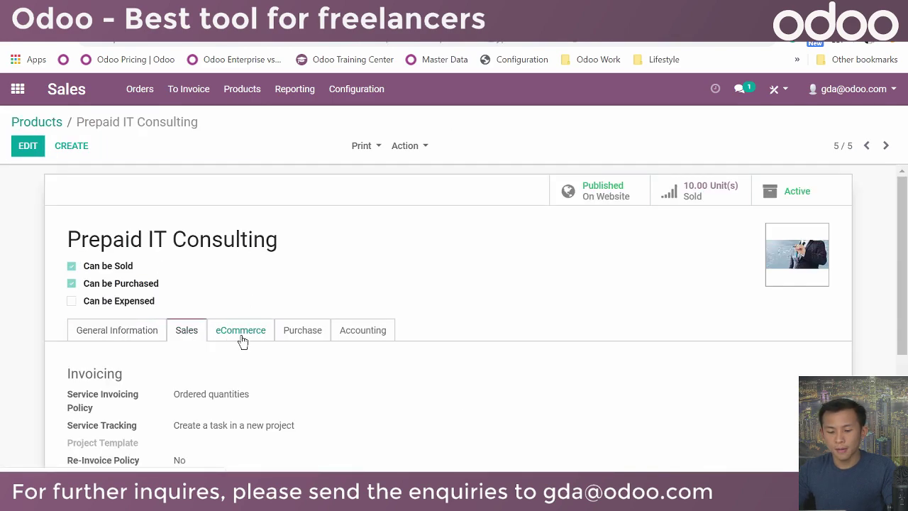
scroll(242, 341, down, 1)
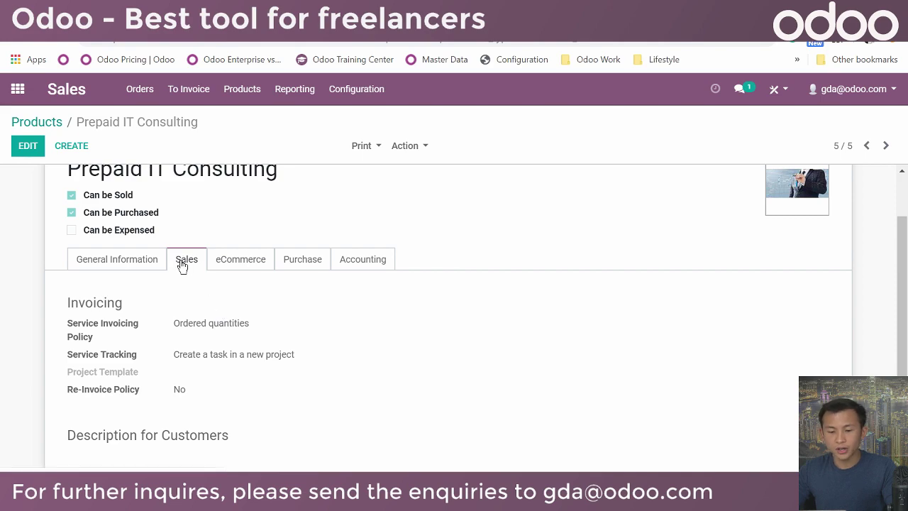
Open the Prepaid IT Consulting product for editing, review its invoicing policy, service tracking and re-invoice options, and save it
click(28, 145)
click(28, 145)
click(28, 146)
scroll(228, 246, down, 2)
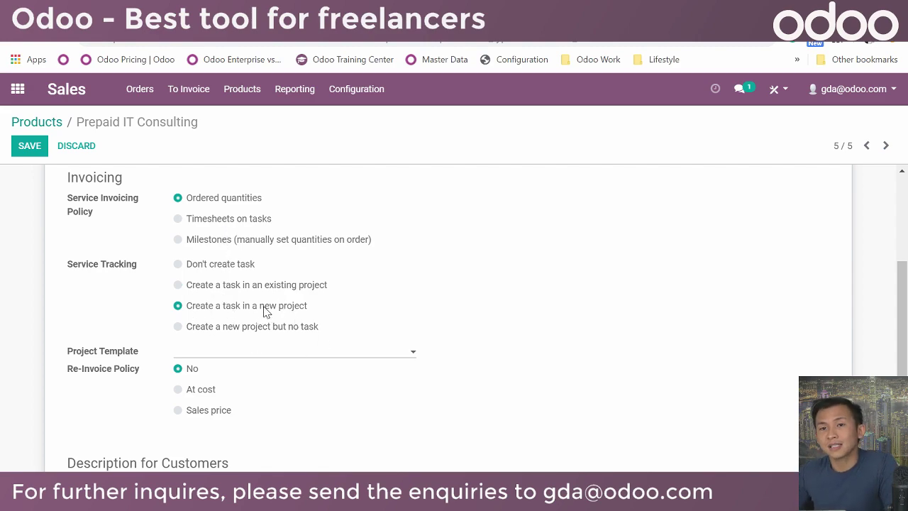
scroll(270, 302, down, 3)
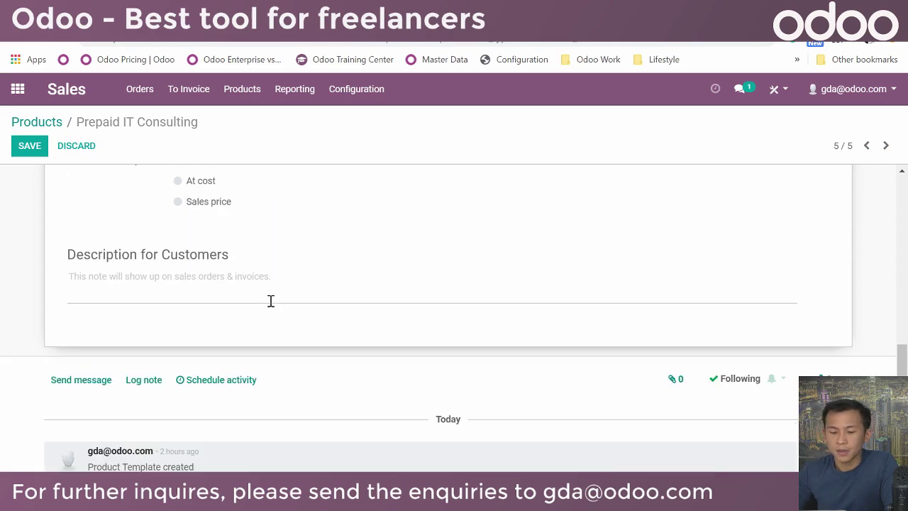
scroll(203, 173, up, 6)
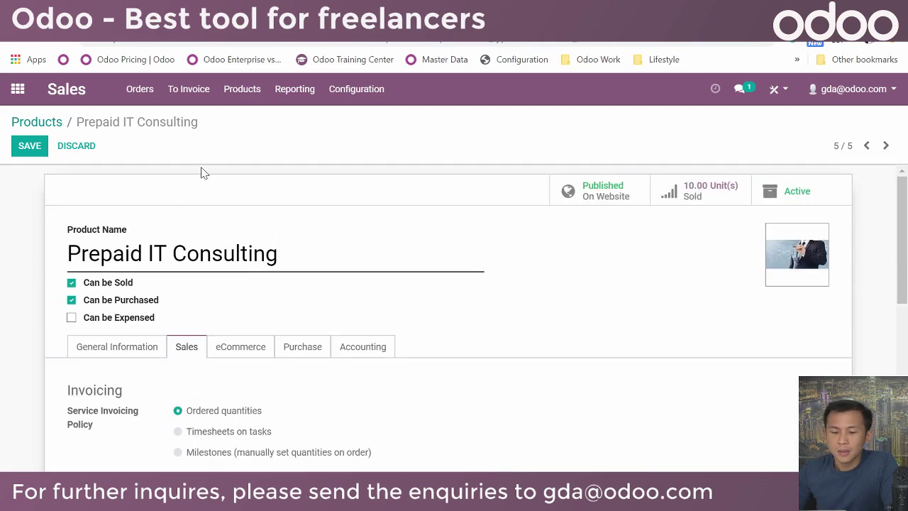
click(128, 90)
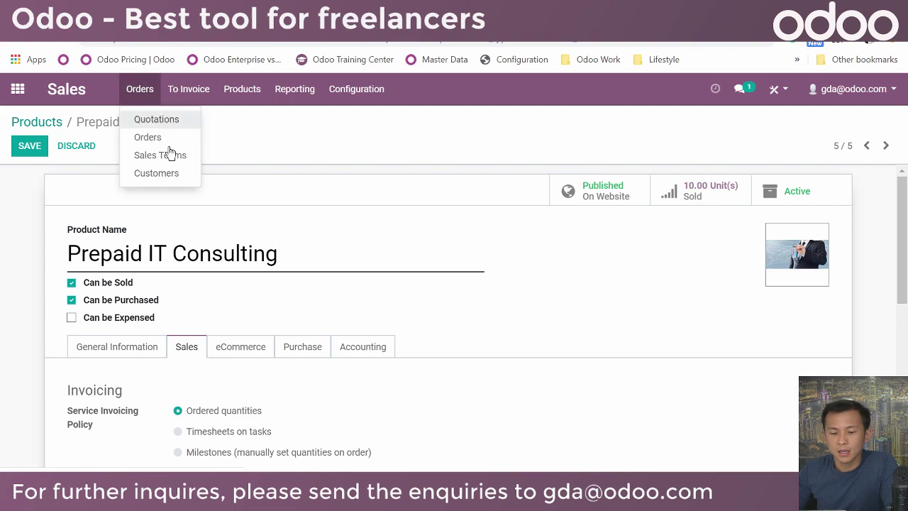
click(29, 149)
Glance at the customer list, go to the sales orders and start a new order for the customer Thor
click(140, 96)
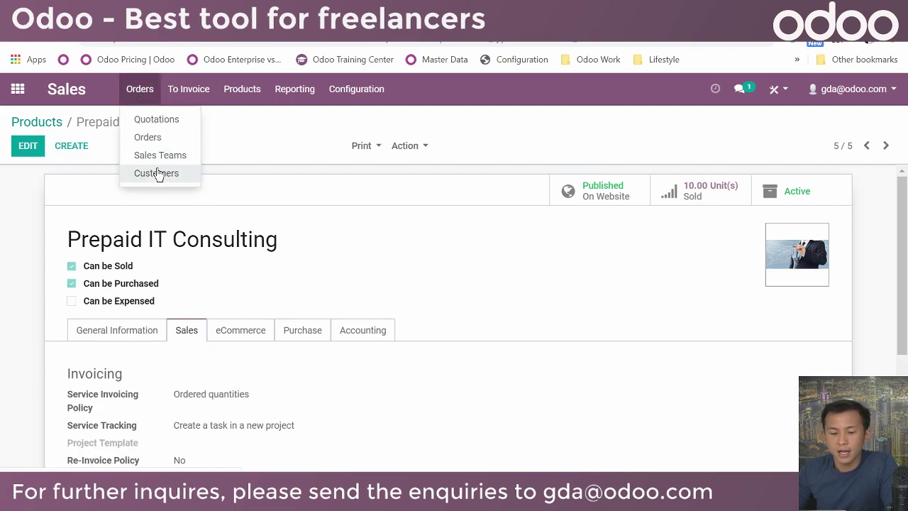
click(162, 172)
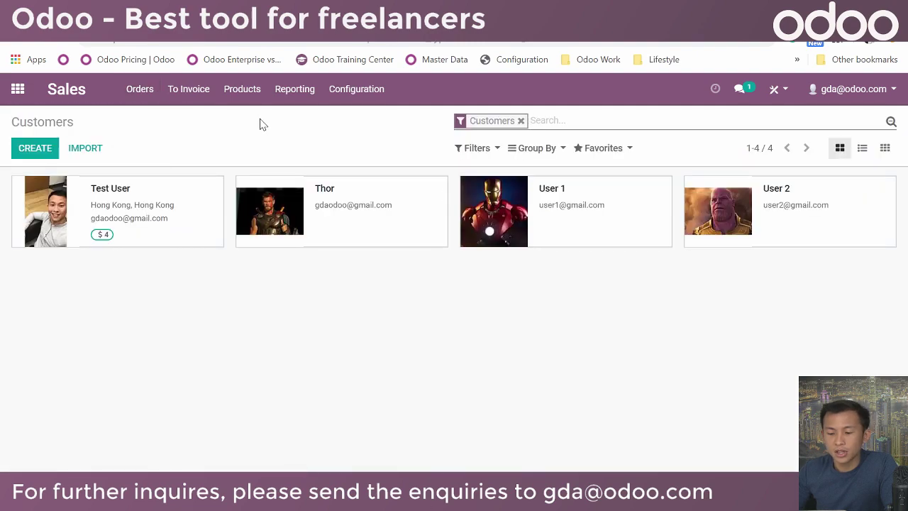
click(137, 92)
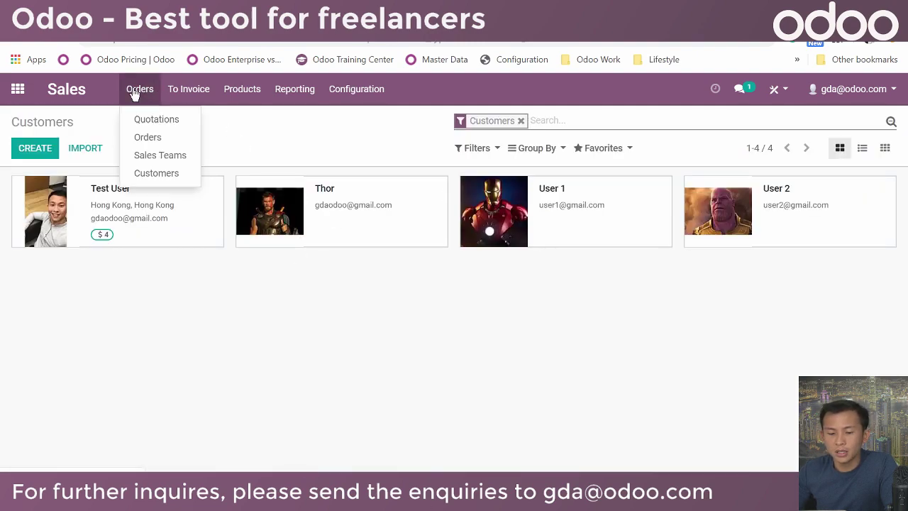
click(149, 137)
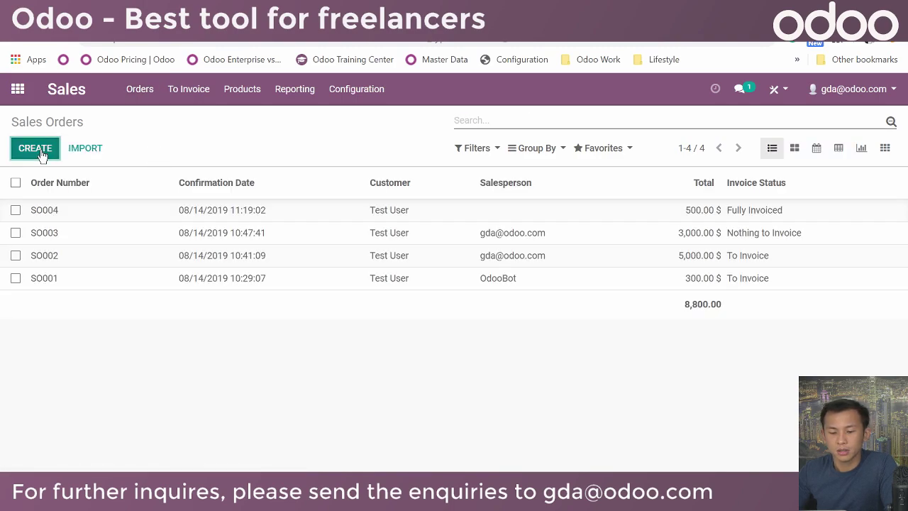
click(36, 148)
click(276, 276)
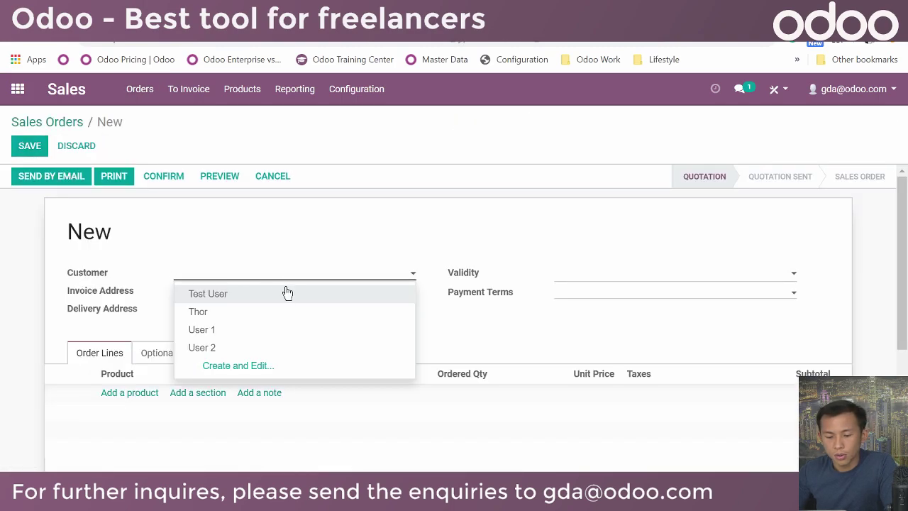
click(283, 313)
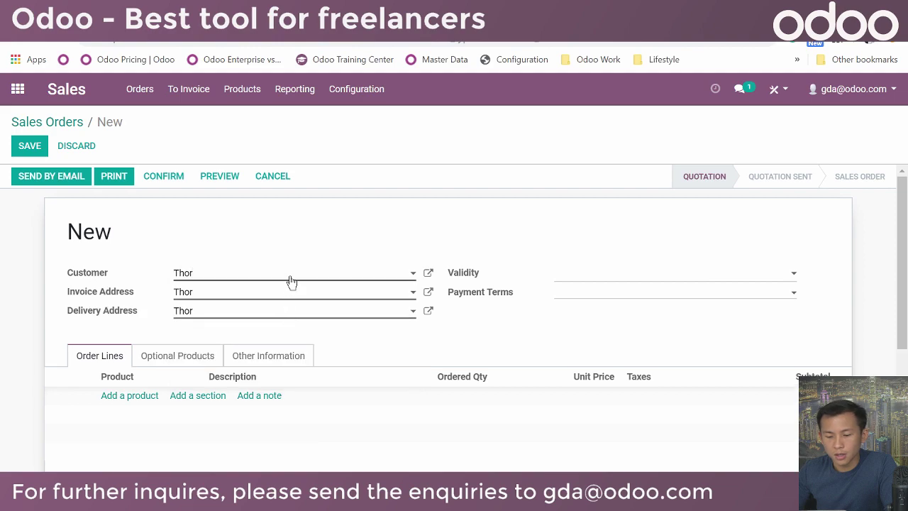
Add Prepaid IT Consulting to the new order with an ordered quantity of 10 and save the order
click(110, 396)
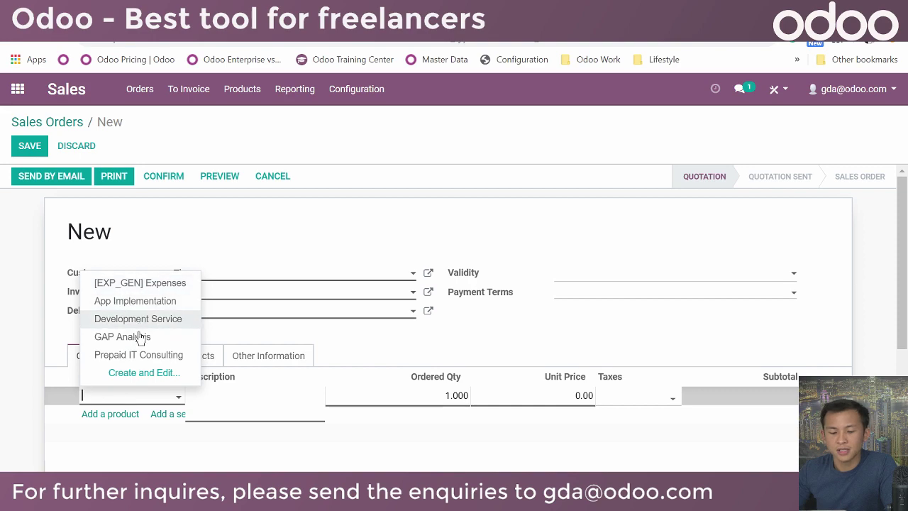
scroll(418, 372, down, 1)
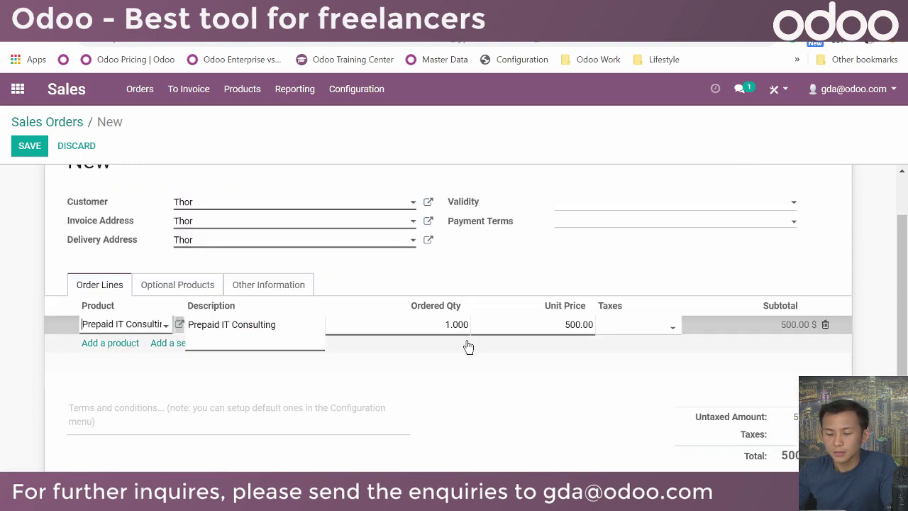
drag(445, 324, 488, 326)
text(10)
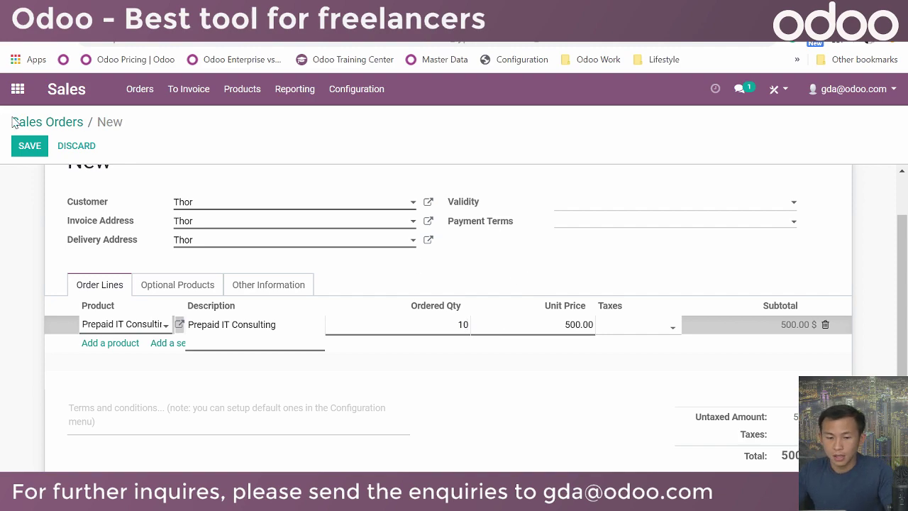
click(29, 145)
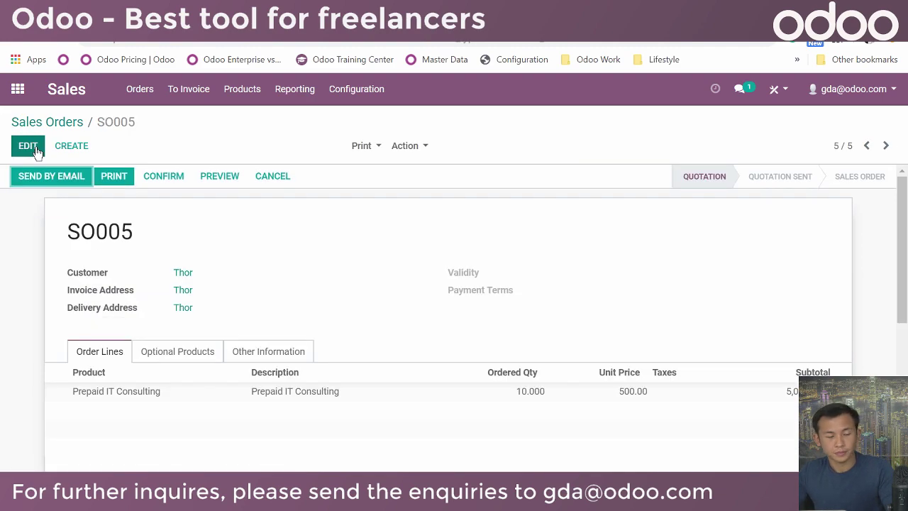
Check the order line and total of quotation SO005, and confirm it as a sales order
scroll(469, 211, down, 3)
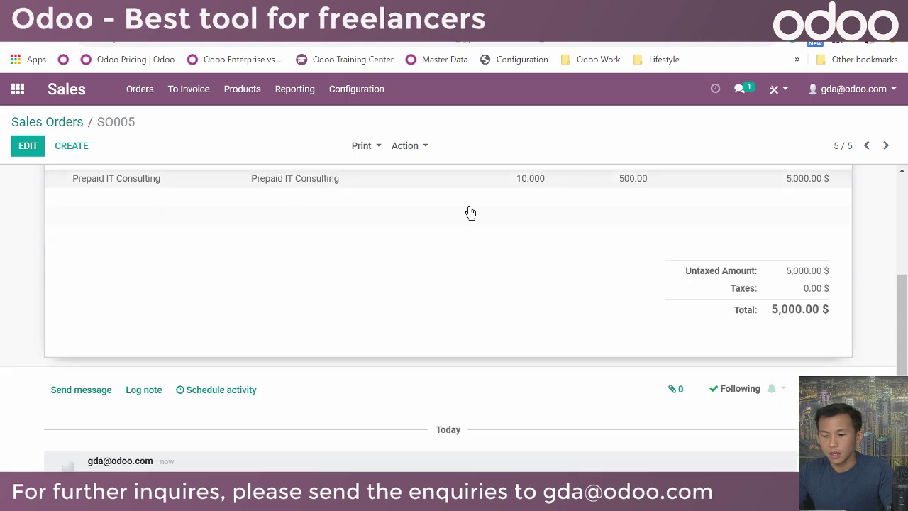
scroll(495, 234, up, 1)
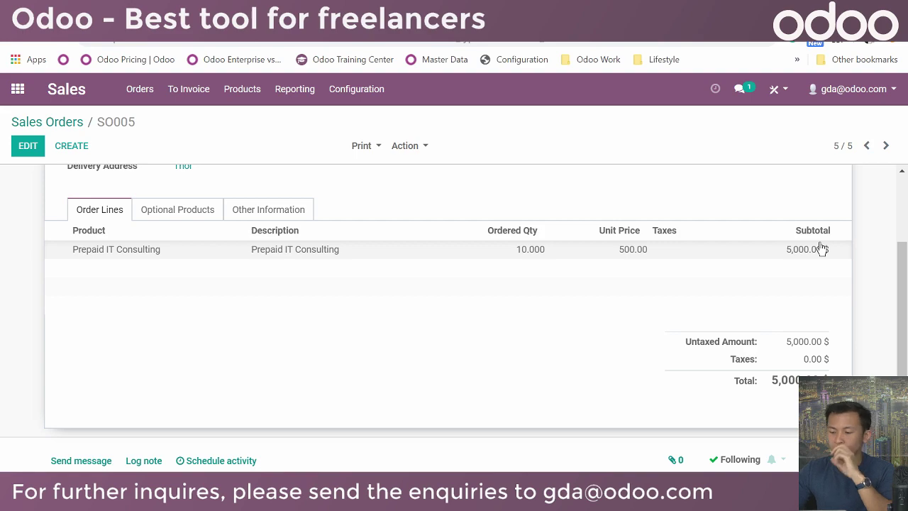
scroll(689, 234, down, 3)
scroll(672, 214, up, 4)
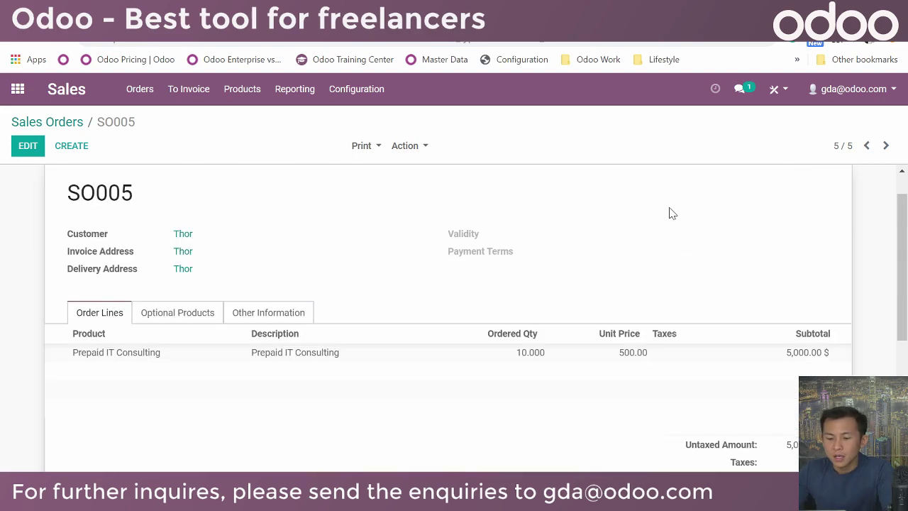
scroll(533, 219, up, 1)
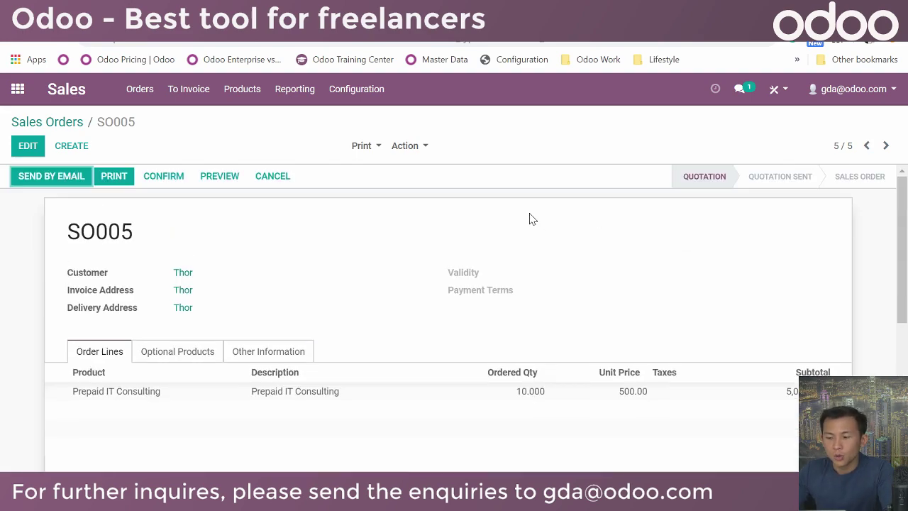
click(160, 178)
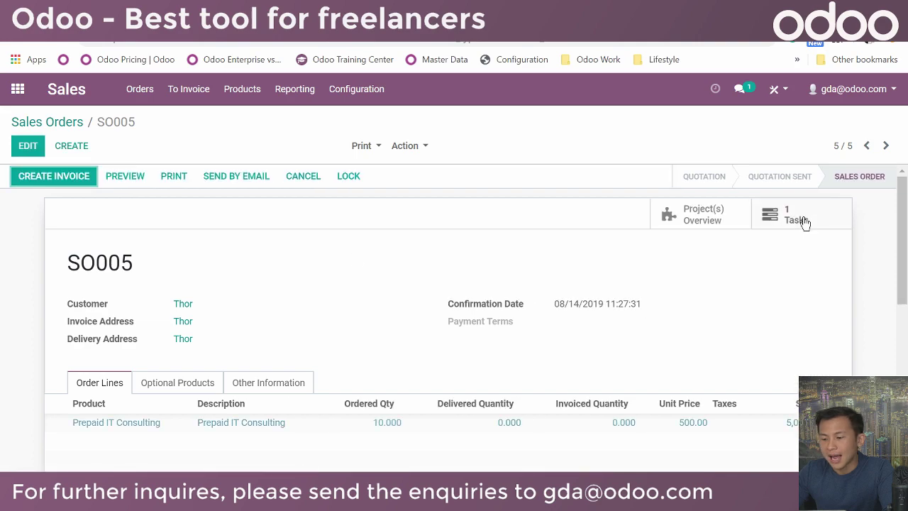
View the project overview of sales order SO005 and its linked Prepaid IT Consulting task
click(720, 225)
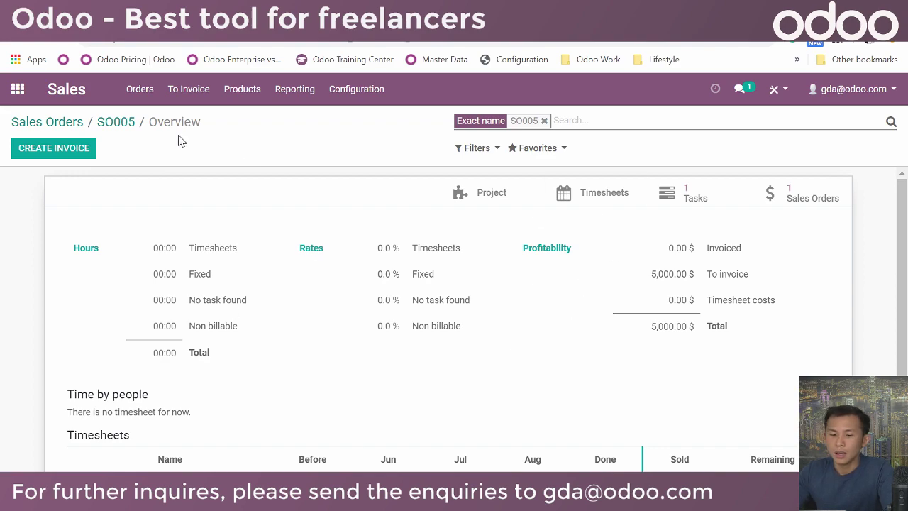
click(823, 207)
click(829, 210)
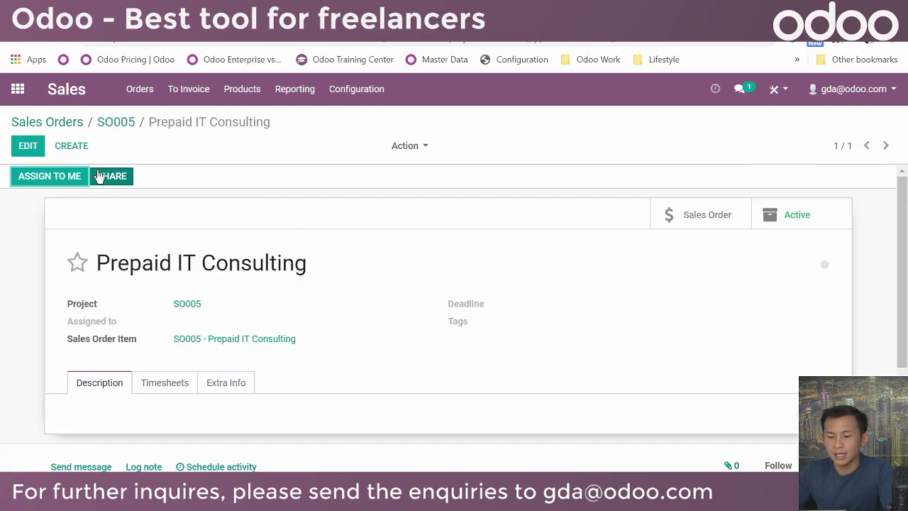
scroll(596, 186, down, 3)
scroll(594, 189, up, 2)
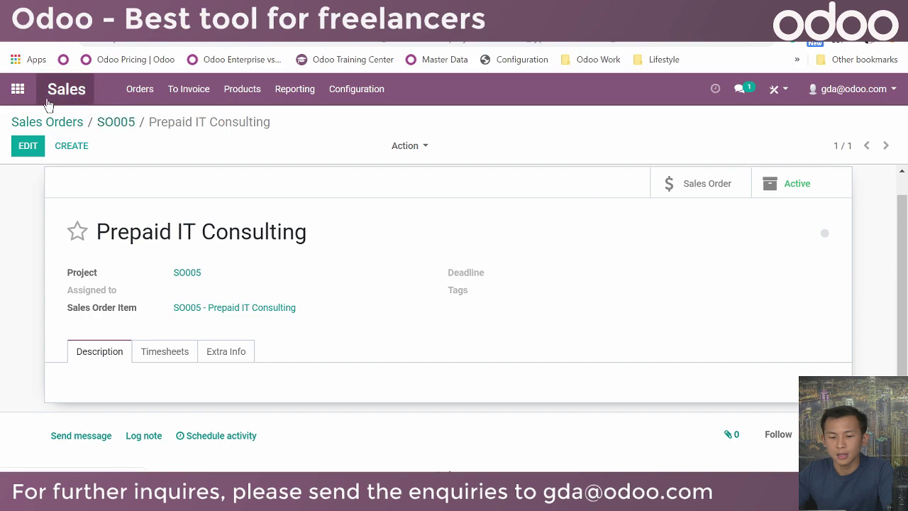
Switch to the Project app and open the timesheets of the Prepaid IT Consulting task in project SO005
click(18, 89)
click(604, 297)
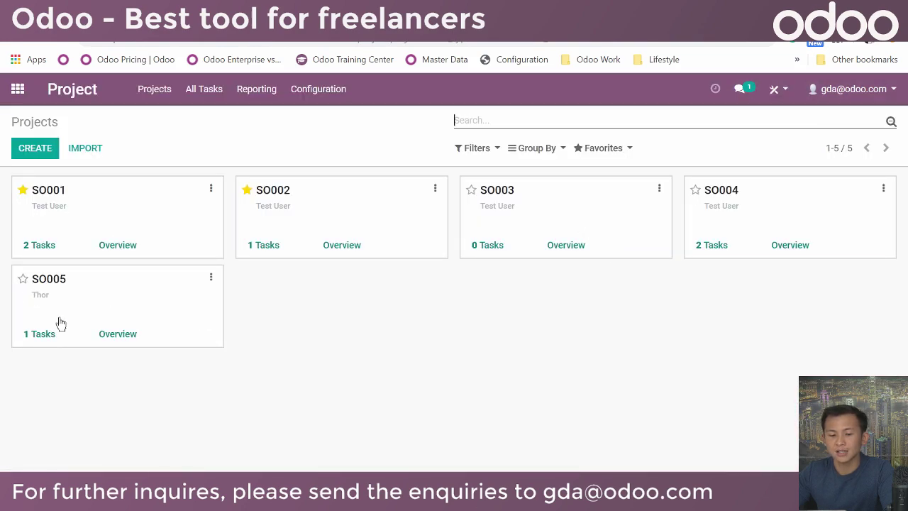
click(92, 299)
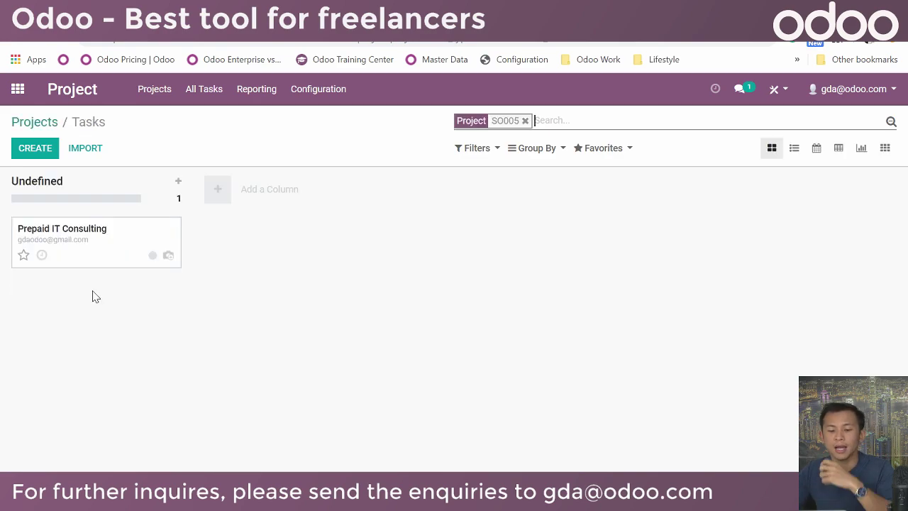
click(102, 238)
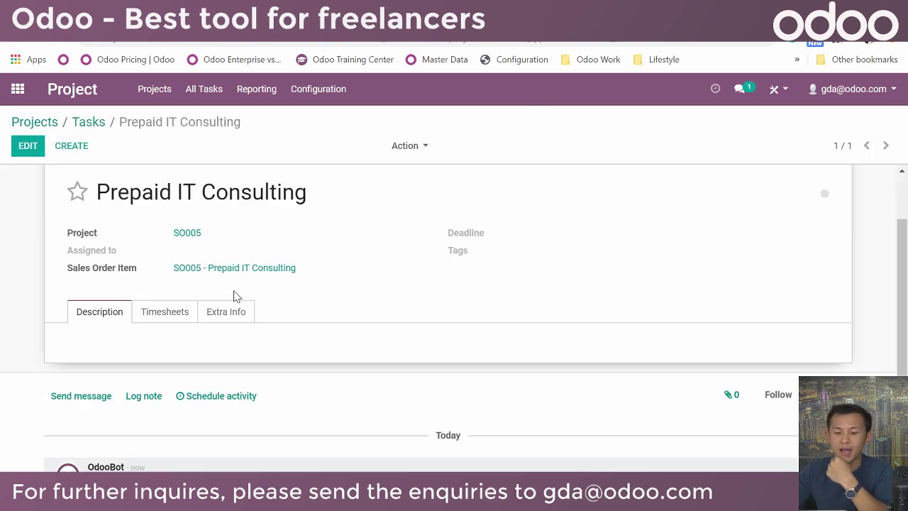
click(186, 318)
scroll(186, 319, down, 1)
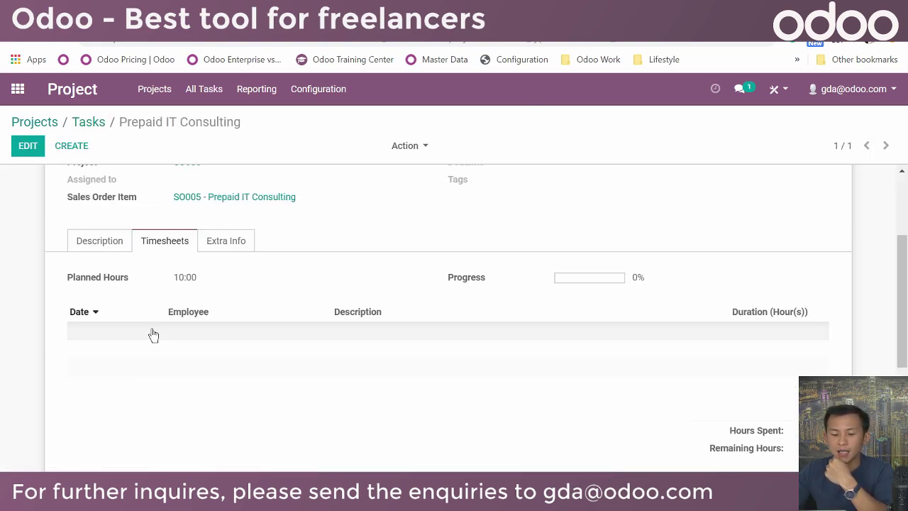
Add a timesheet line to the task for Employee 1, described "Req Analysis and Consultation", with a duration of 6 hours
click(28, 146)
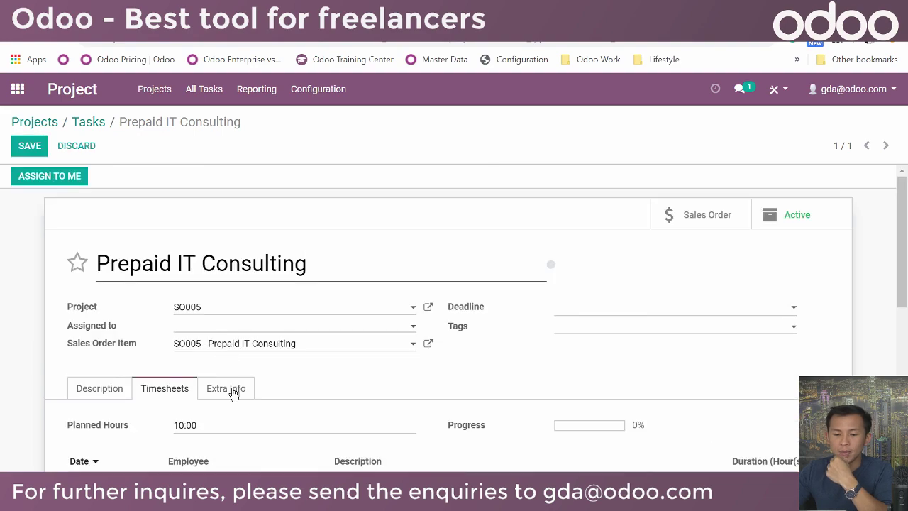
scroll(234, 384, down, 2)
click(217, 328)
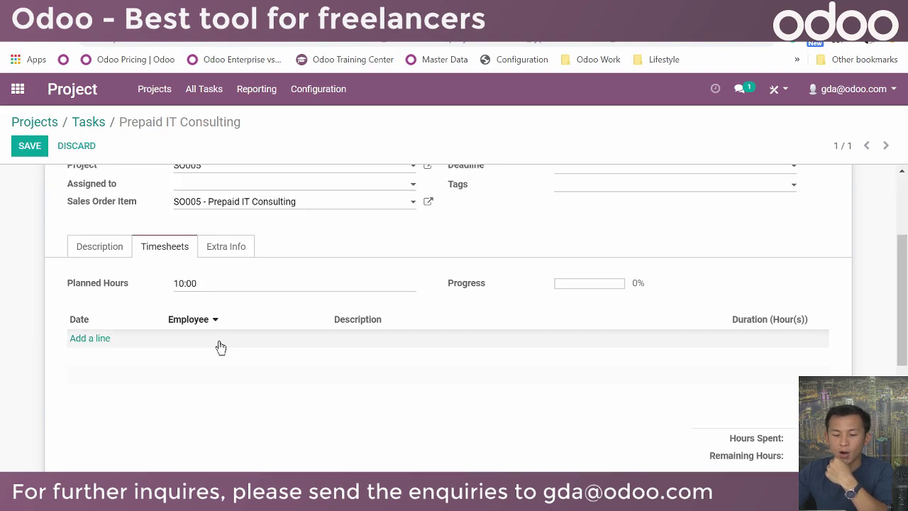
click(83, 345)
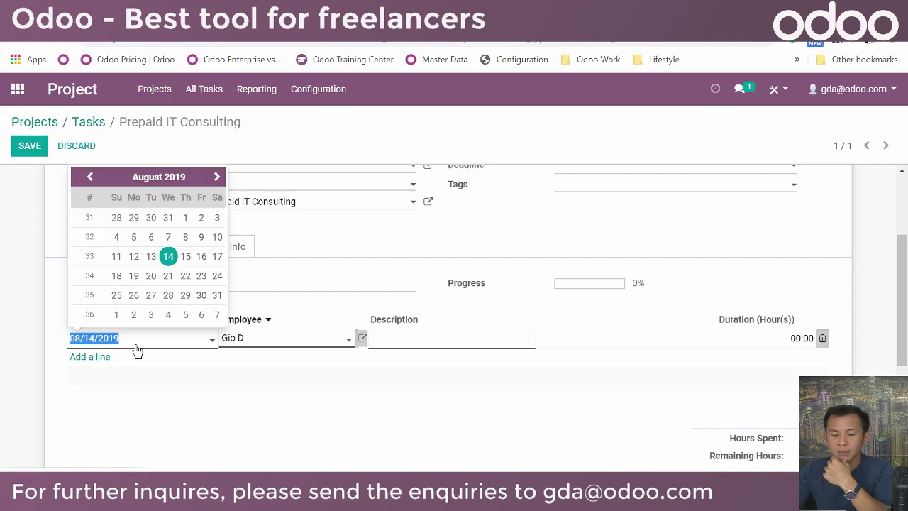
click(301, 347)
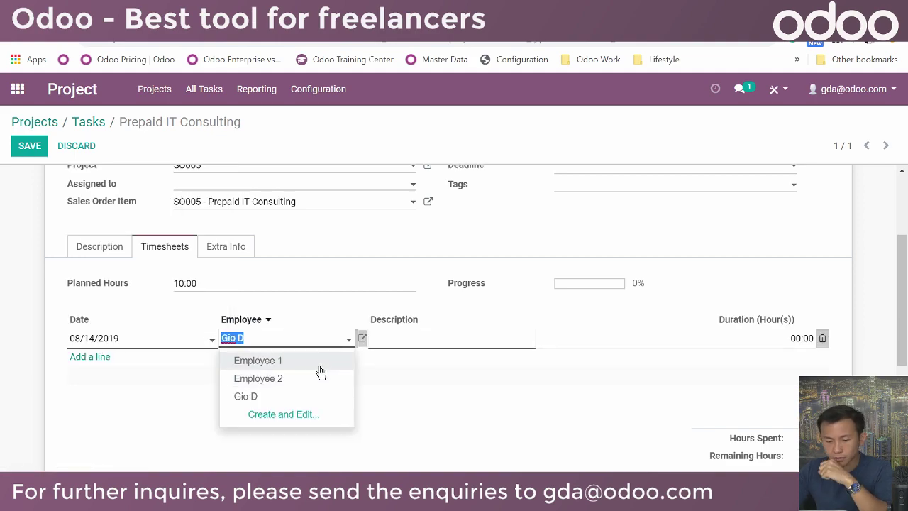
click(317, 364)
click(476, 342)
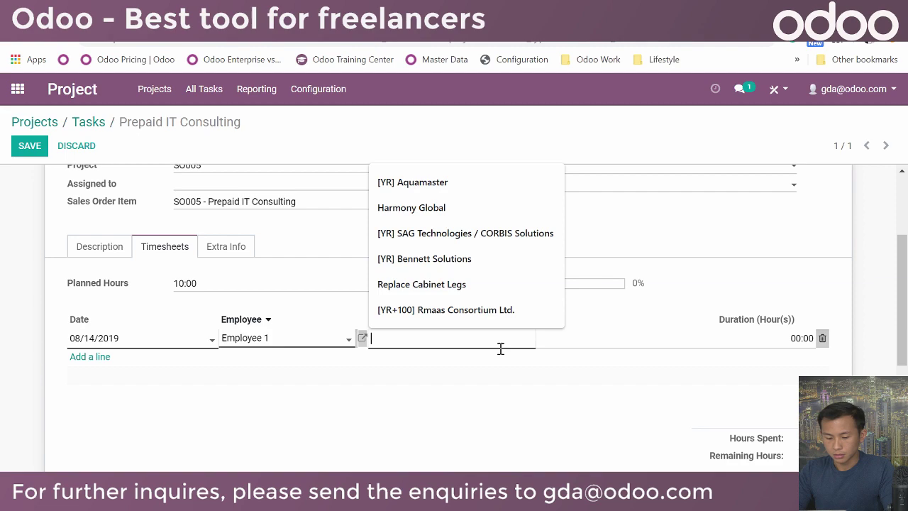
text(Req)
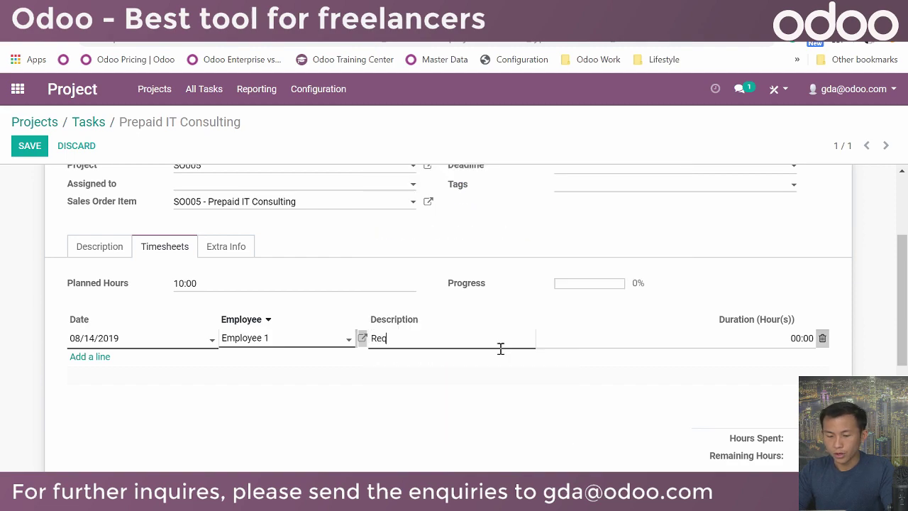
text( analysis and Constu)
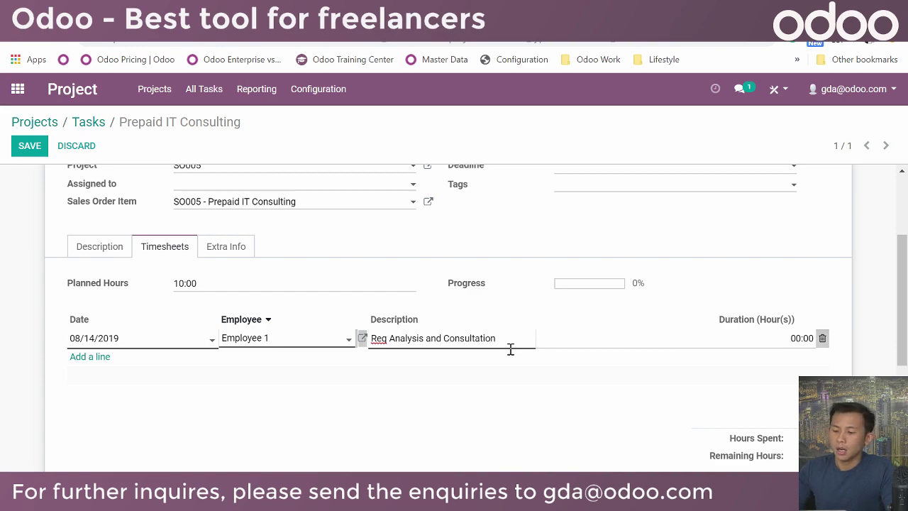
click(800, 338)
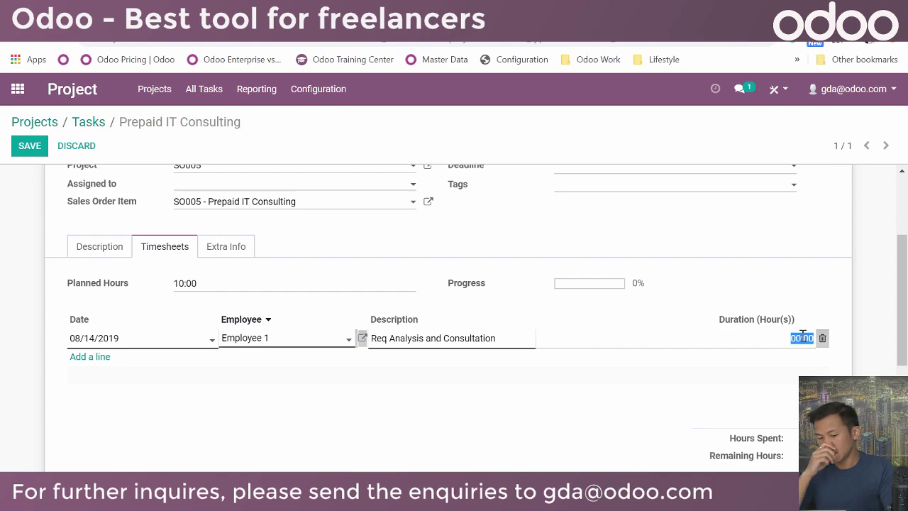
text(6)
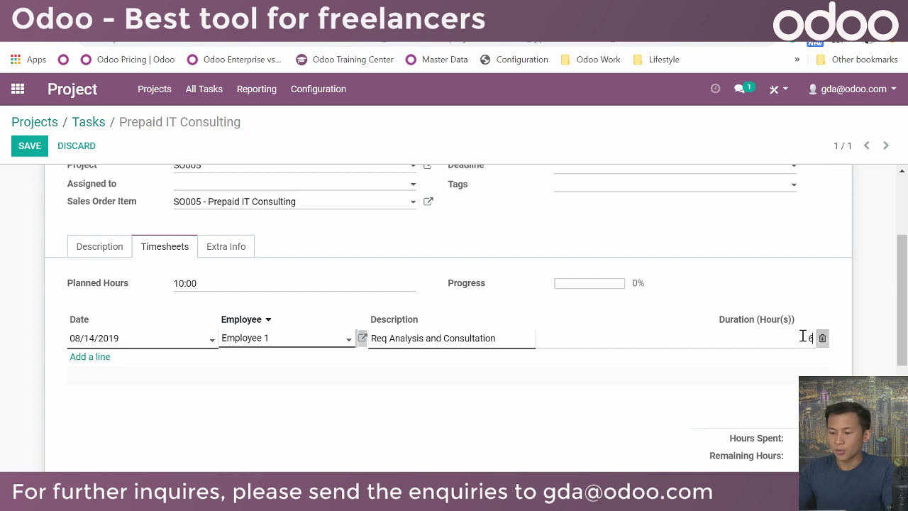
Add a second timesheet line to the Prepaid IT Consulting task for Employee 2, dated 08/14/2019 and described "Consultancy"
click(773, 368)
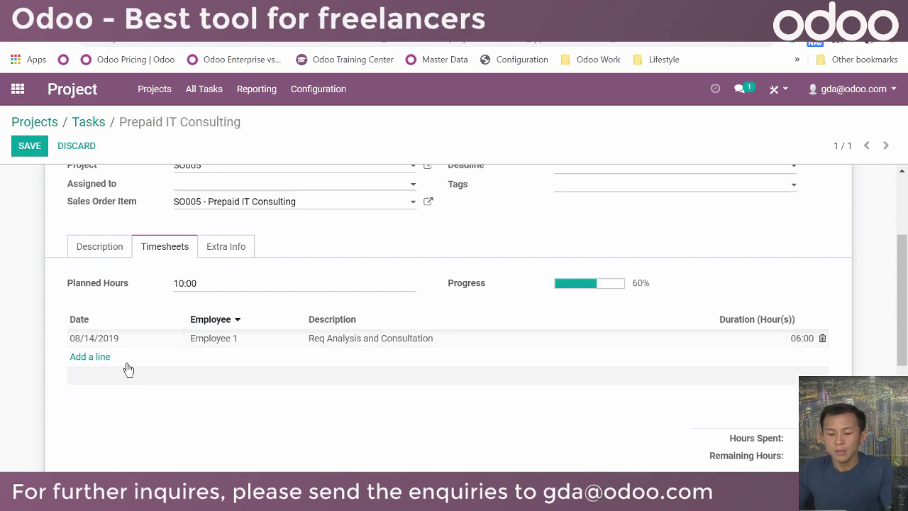
click(105, 361)
click(101, 383)
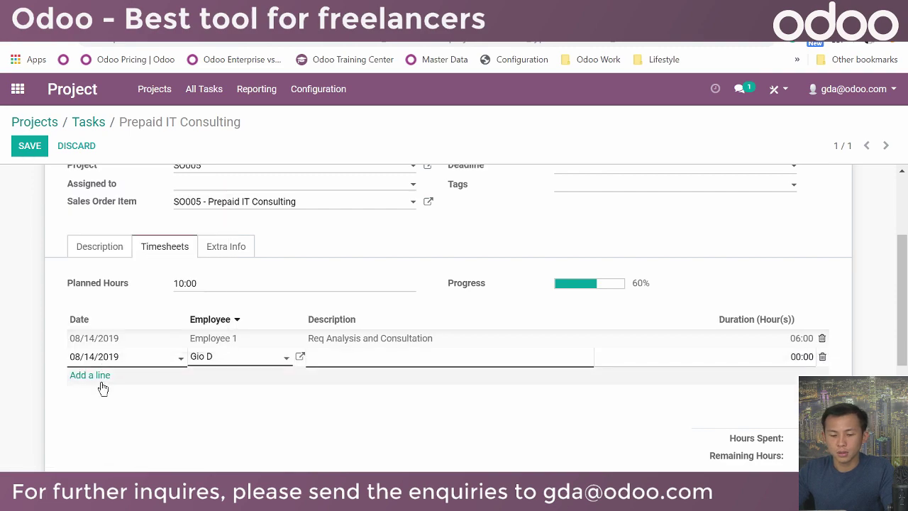
click(106, 358)
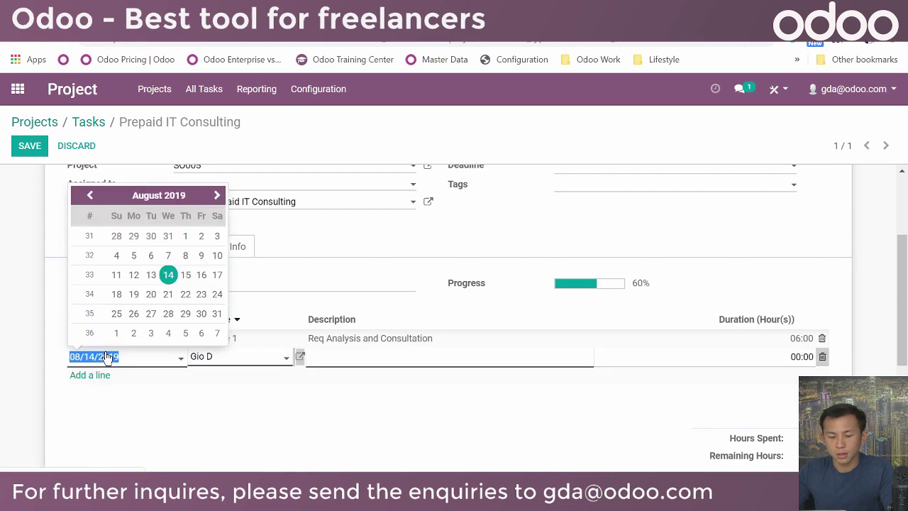
click(231, 357)
click(235, 395)
click(372, 357)
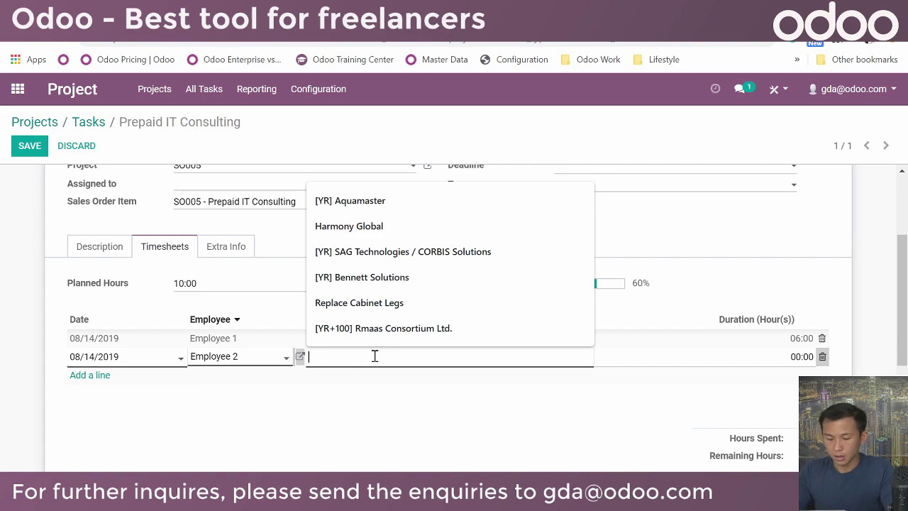
text(Con)
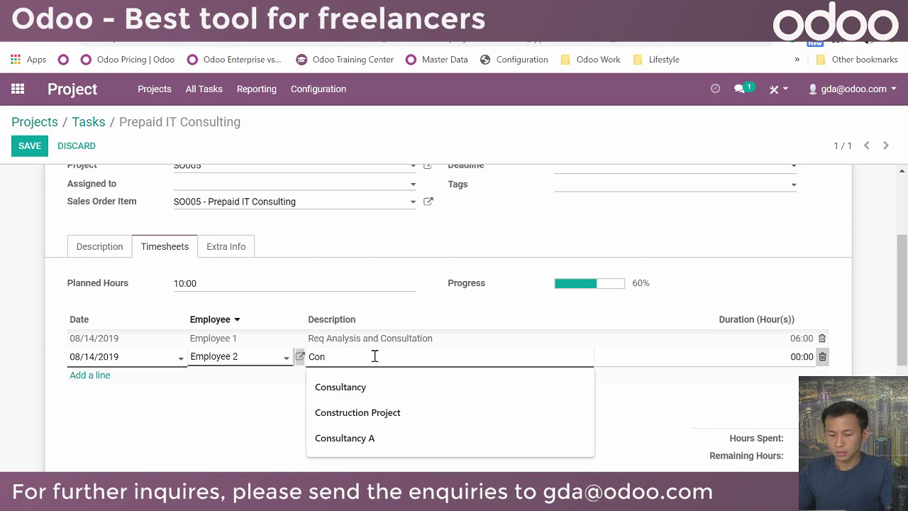
click(388, 388)
click(782, 355)
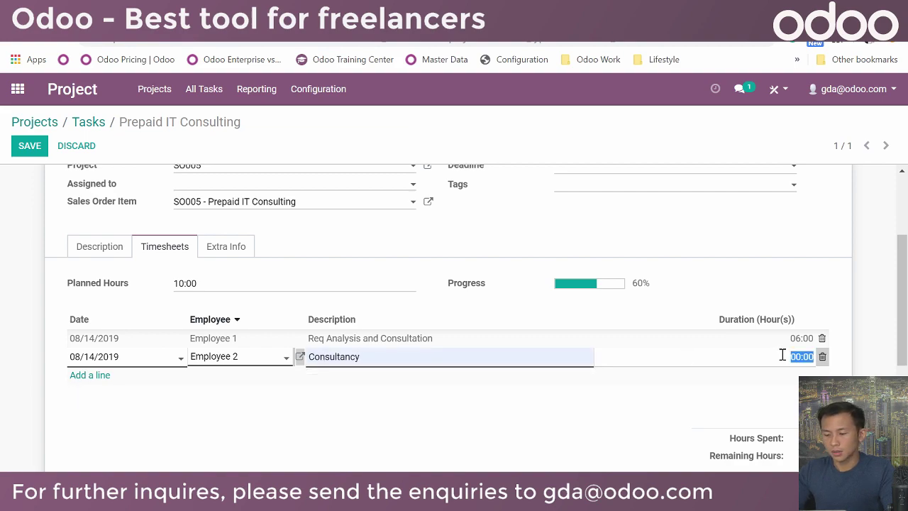
Change the description of Employee 2's timesheet line to "Customization Consultancy"
click(311, 359)
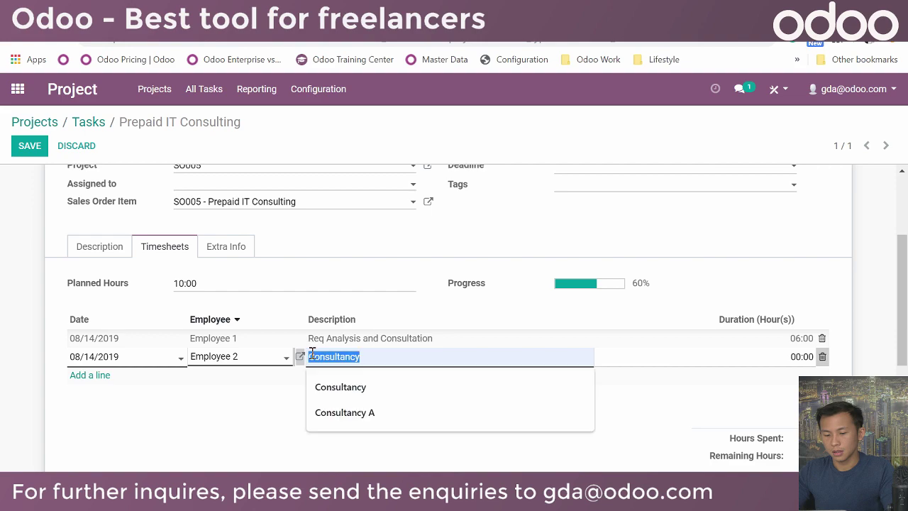
text(Config)
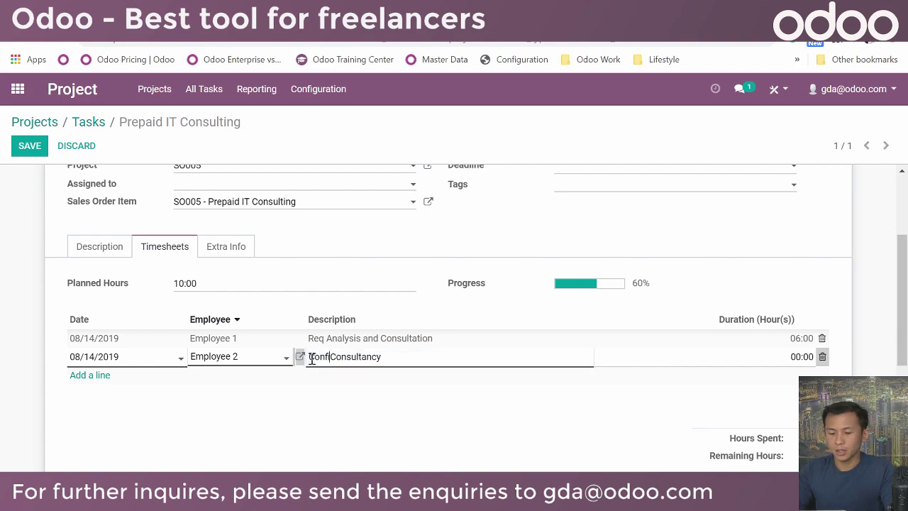
key(BackSpace)
key(BackSpace)
key(BackSpace)
key(BackSpace)
key(BackSpace)
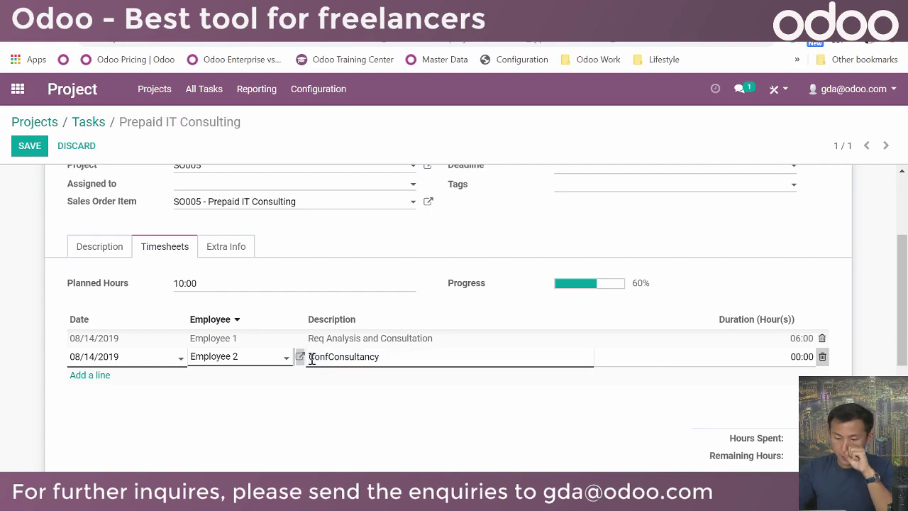
key(BackSpace)
text(ustomizatio)
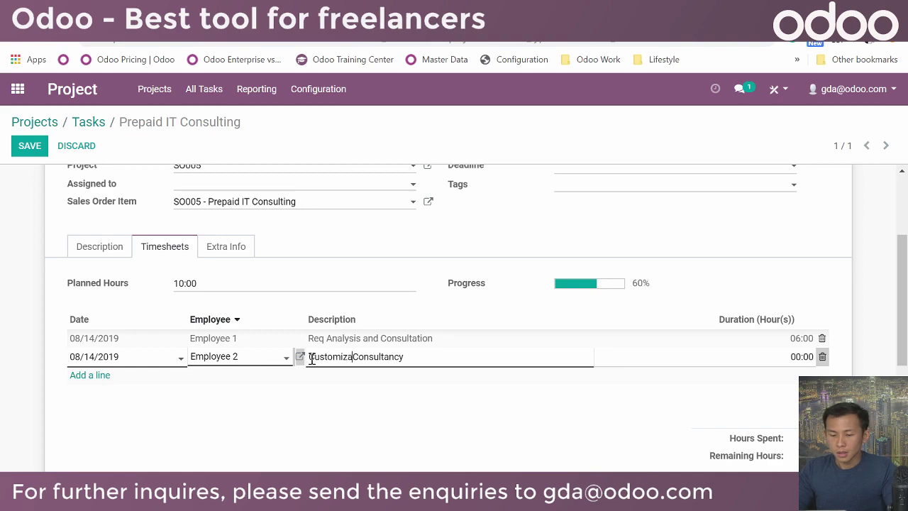
text(n)
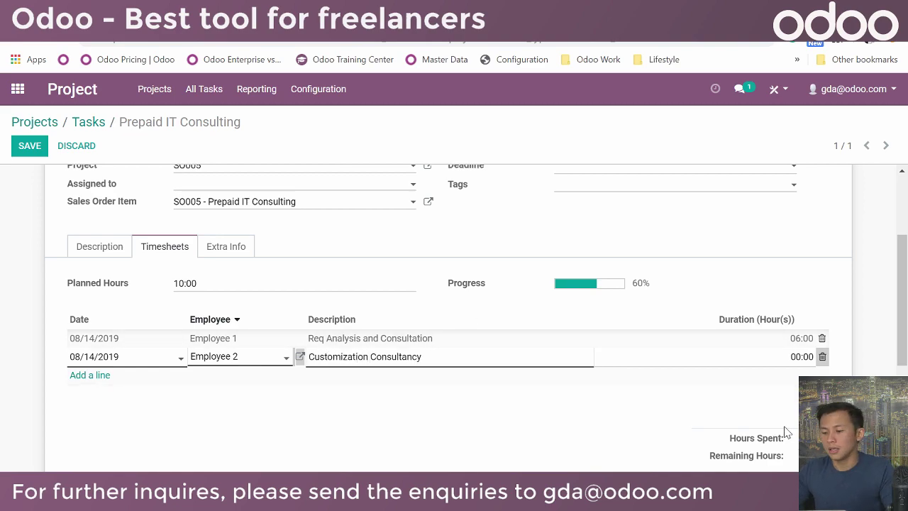
Set the duration of the Customization Consultancy line to 3 hours and save the task
click(801, 357)
text(3)
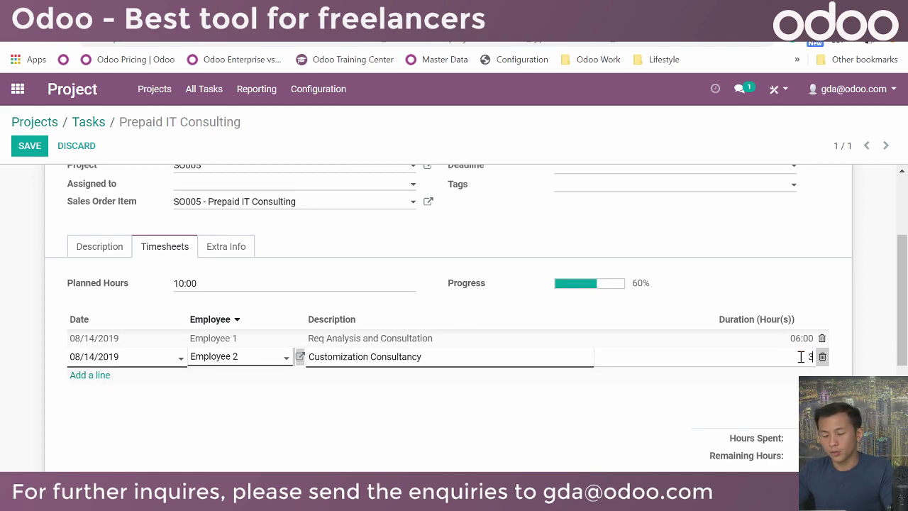
click(778, 262)
click(28, 147)
scroll(603, 360, down, 2)
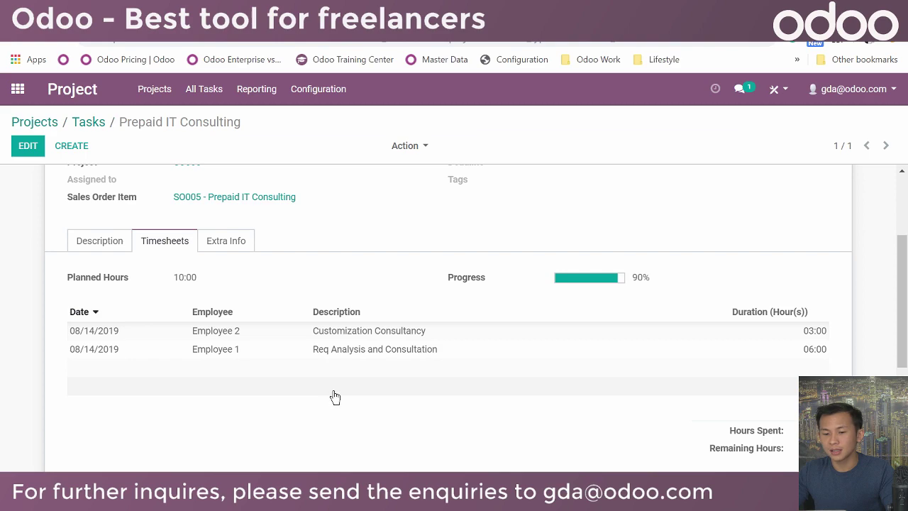
Open the task's linked sales order SO005 and check the delivered quantity on its order line
scroll(376, 430, up, 2)
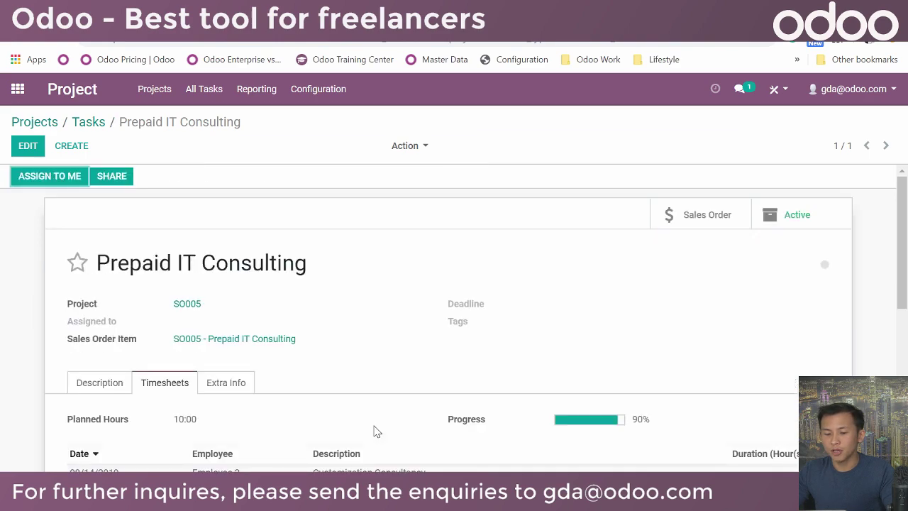
click(689, 213)
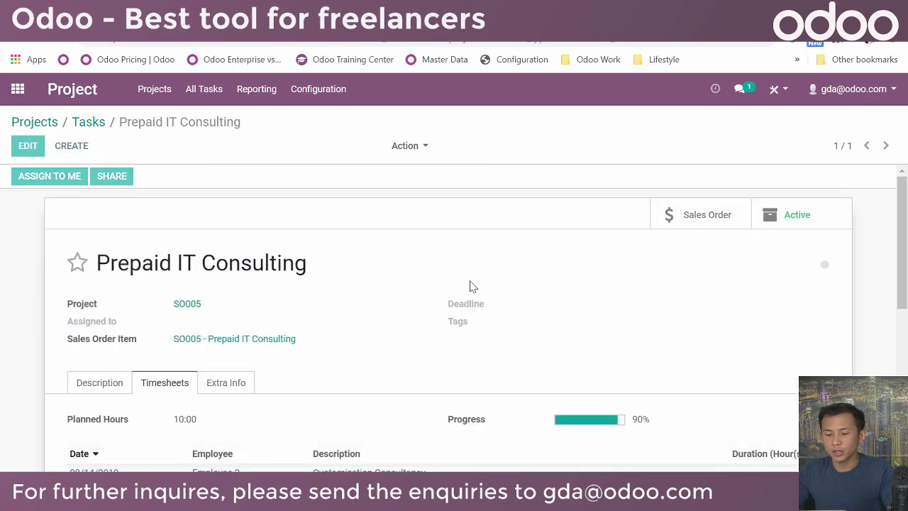
scroll(467, 270, down, 1)
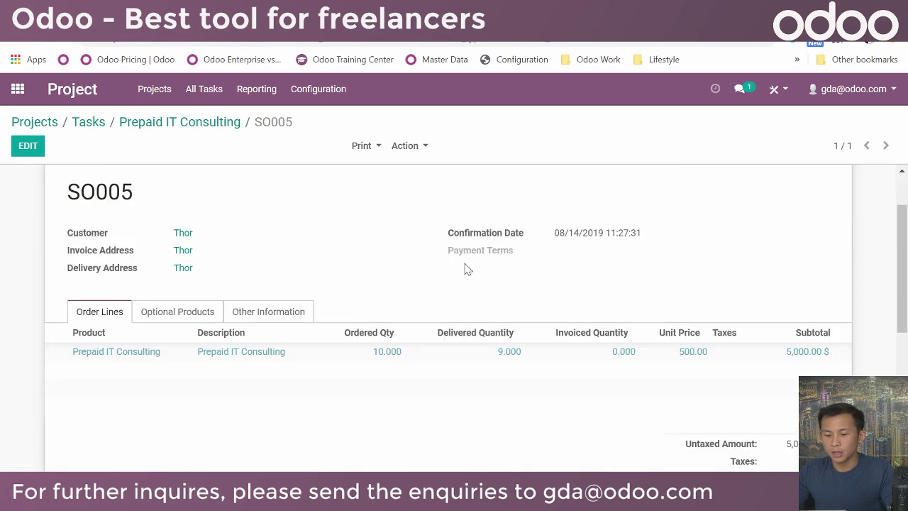
scroll(387, 365, up, 1)
scroll(383, 353, down, 1)
scroll(386, 351, up, 1)
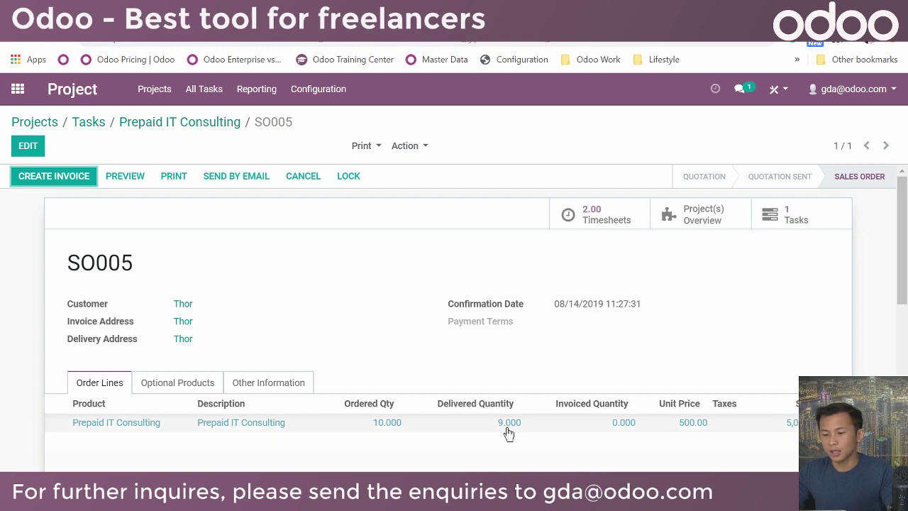
View the project overview of SO005, including hours, profitability, time by people, and sold versus remaining hours
click(695, 220)
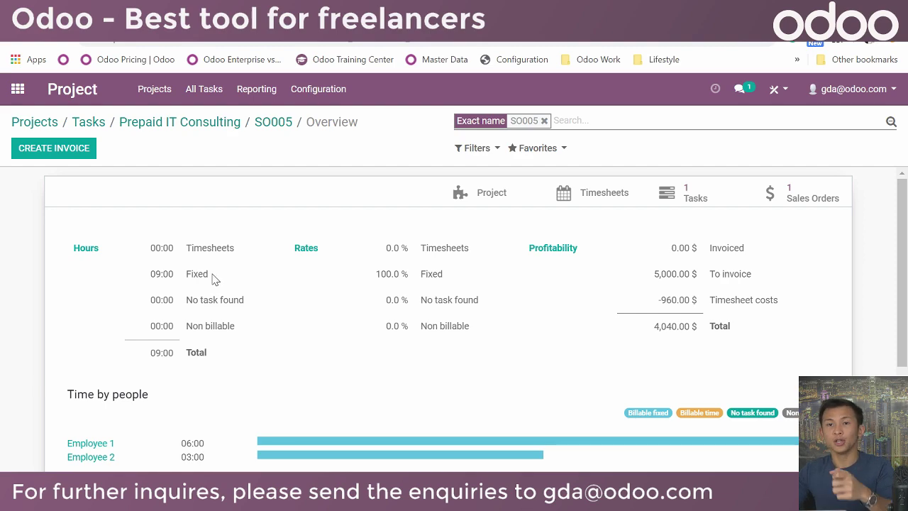
scroll(224, 278, down, 2)
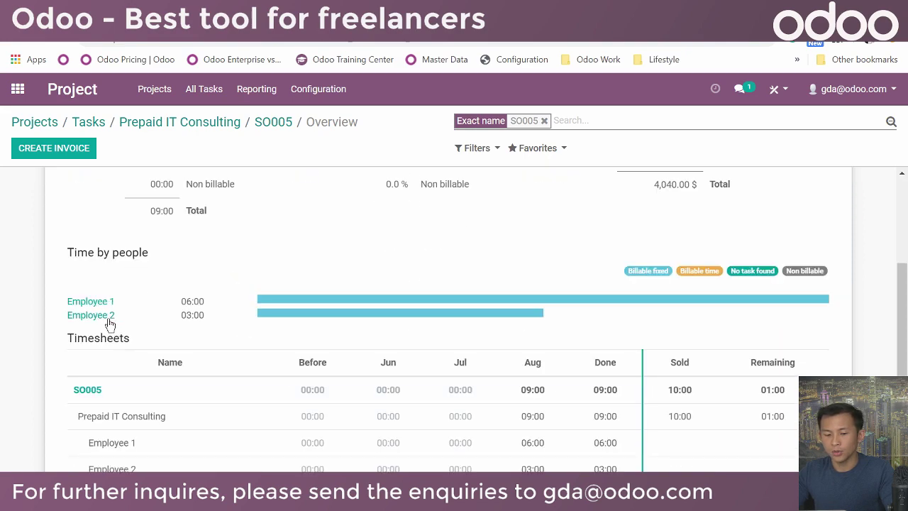
scroll(112, 321, down, 1)
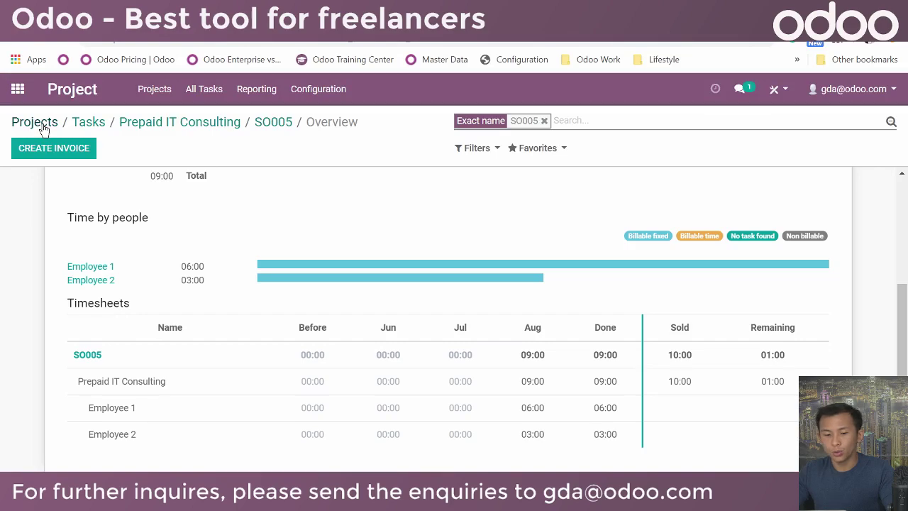
Return to the Prepaid IT Consulting task and view its timesheets, including the details of Employee 1's entry
click(170, 127)
scroll(263, 360, down, 3)
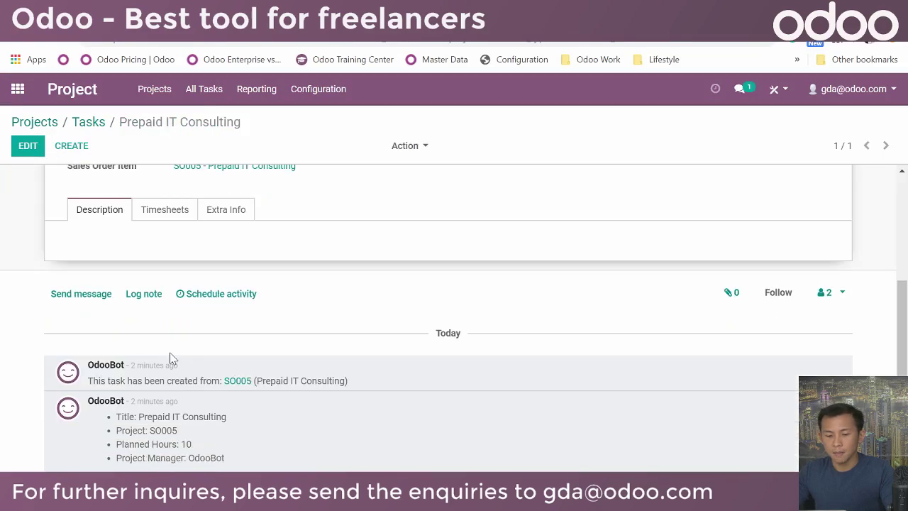
scroll(192, 298, up, 3)
click(99, 122)
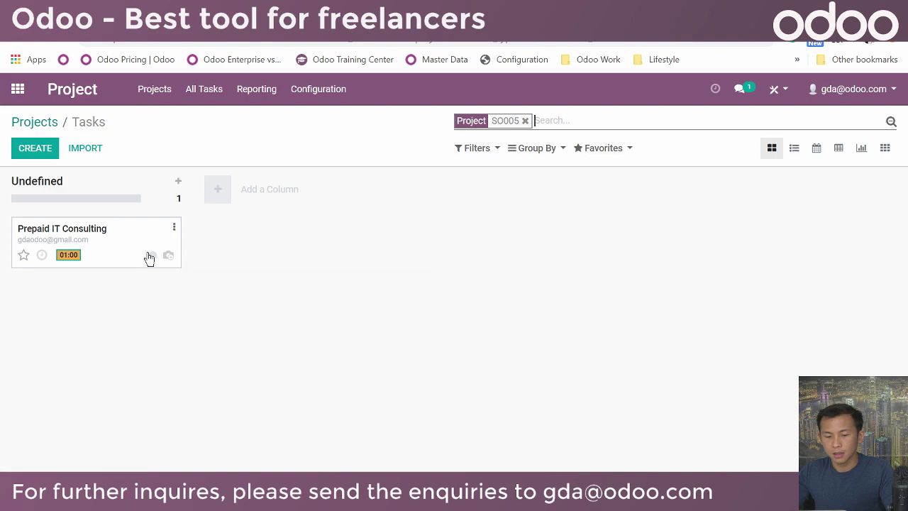
click(114, 234)
scroll(205, 300, down, 3)
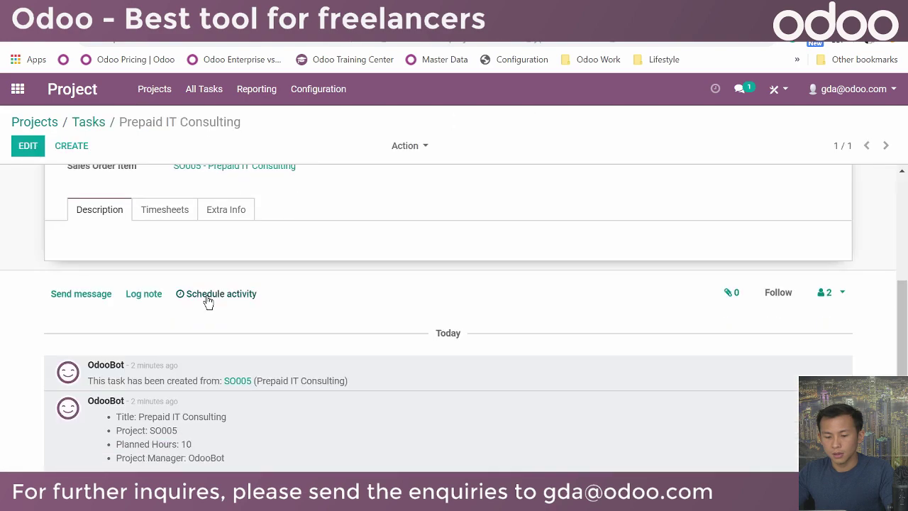
click(162, 212)
click(163, 323)
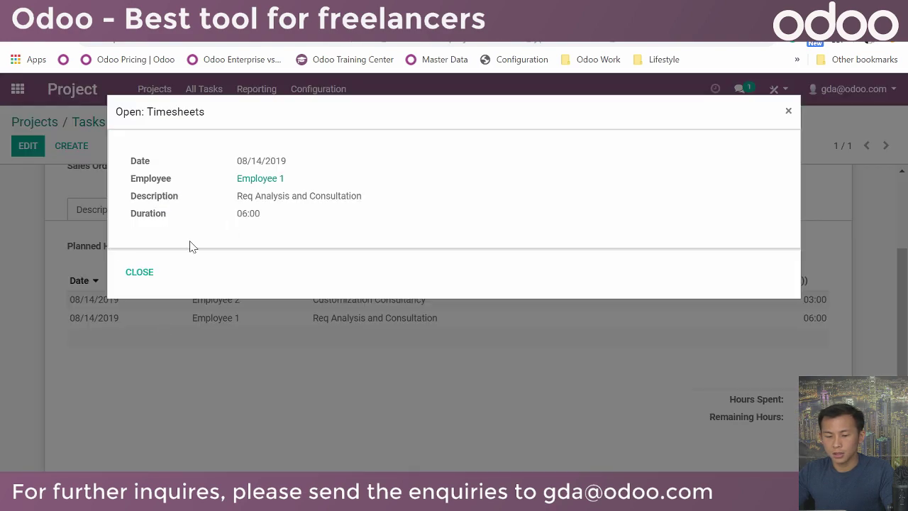
click(139, 270)
Add a timesheet line dated 08/14/2019 for Employee 2, described "Dev Cons", with a duration of 1 hour, and save the task
click(28, 146)
scroll(178, 308, down, 5)
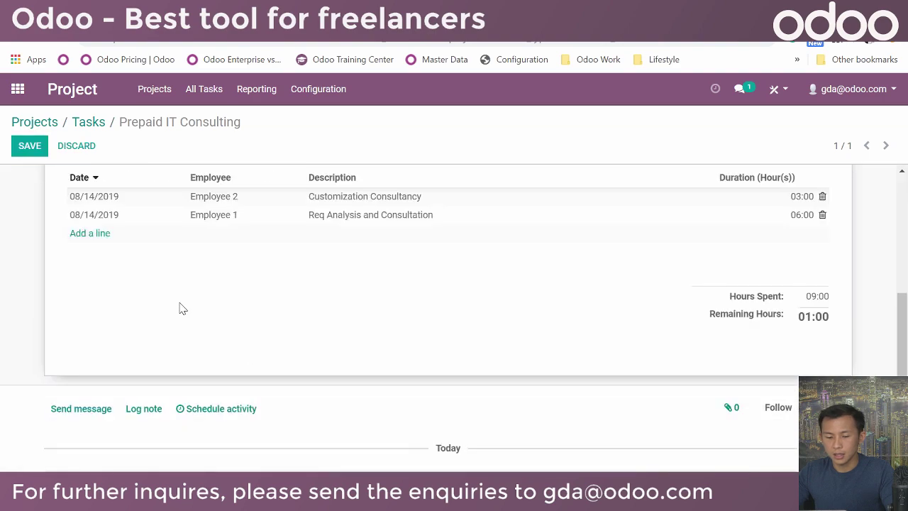
click(95, 234)
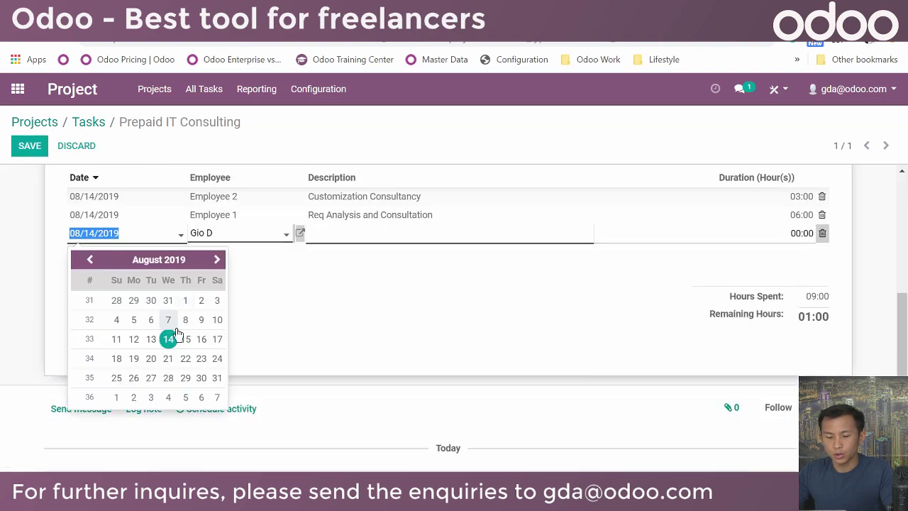
click(170, 337)
click(275, 233)
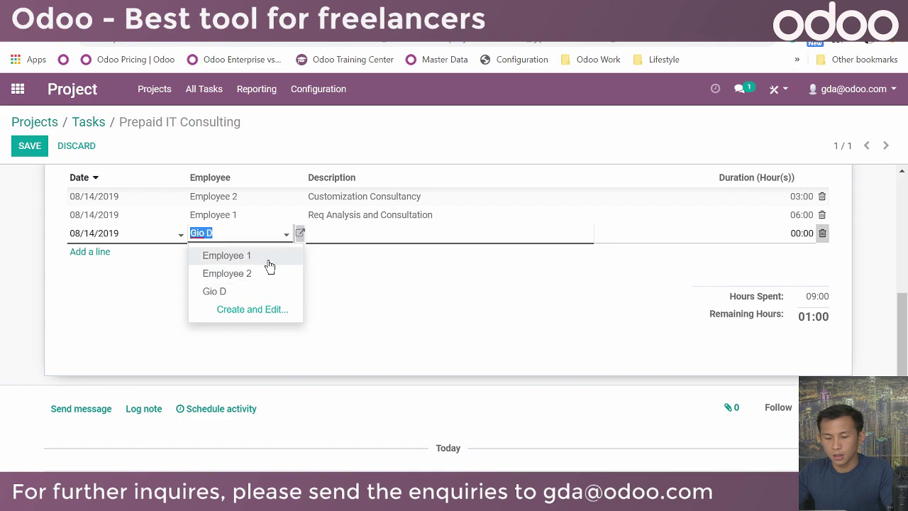
click(263, 272)
click(396, 227)
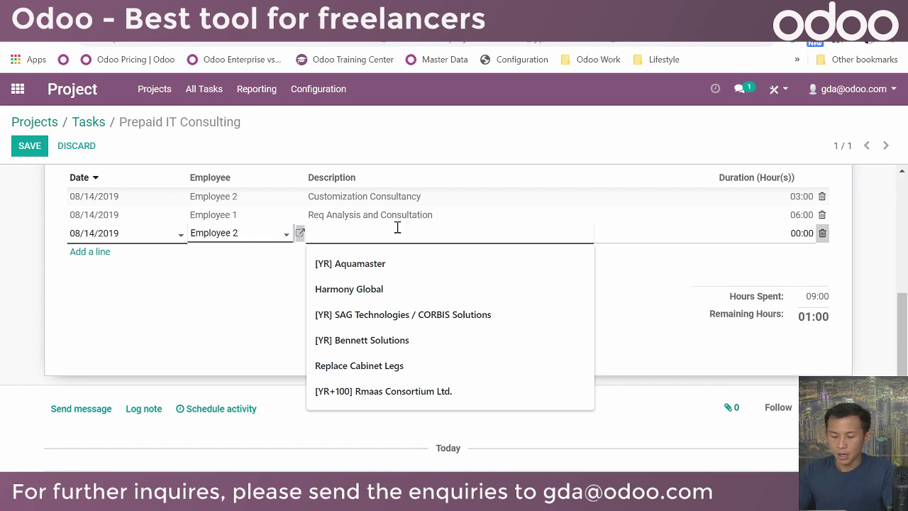
text(Dev Cons)
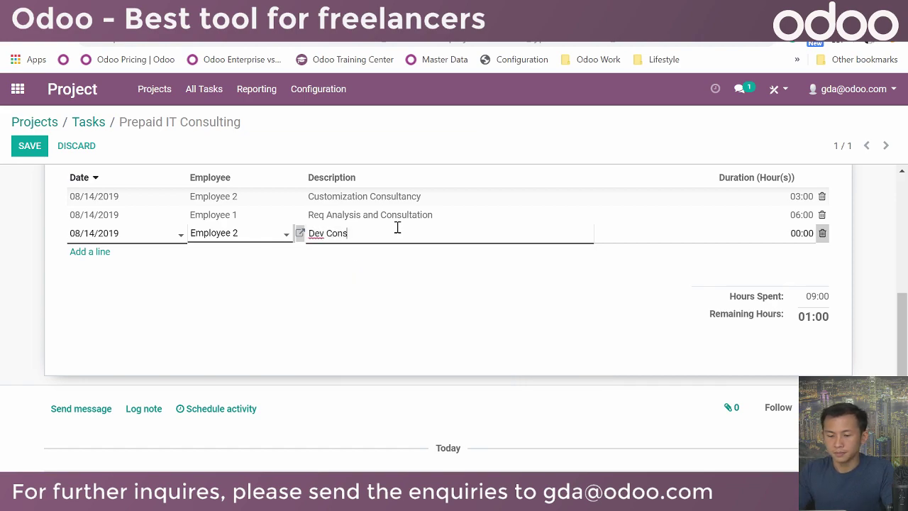
click(397, 279)
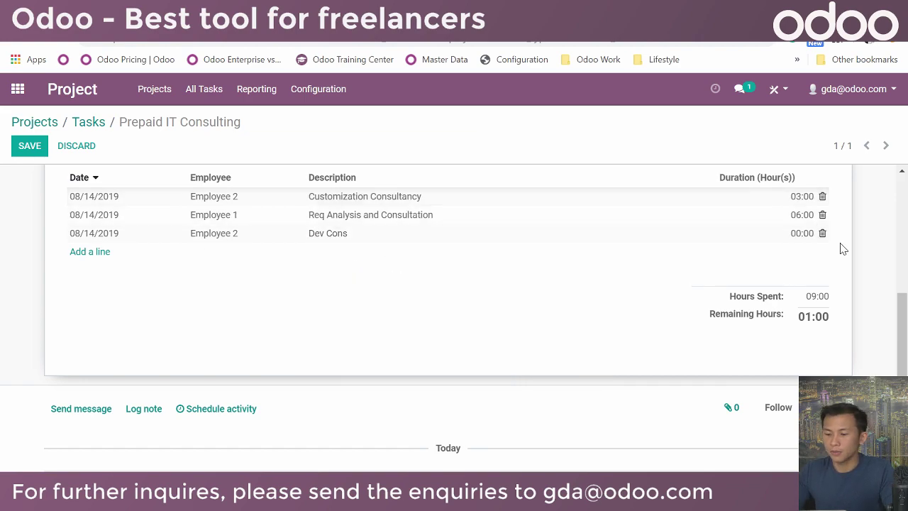
click(810, 239)
text(1)
click(35, 149)
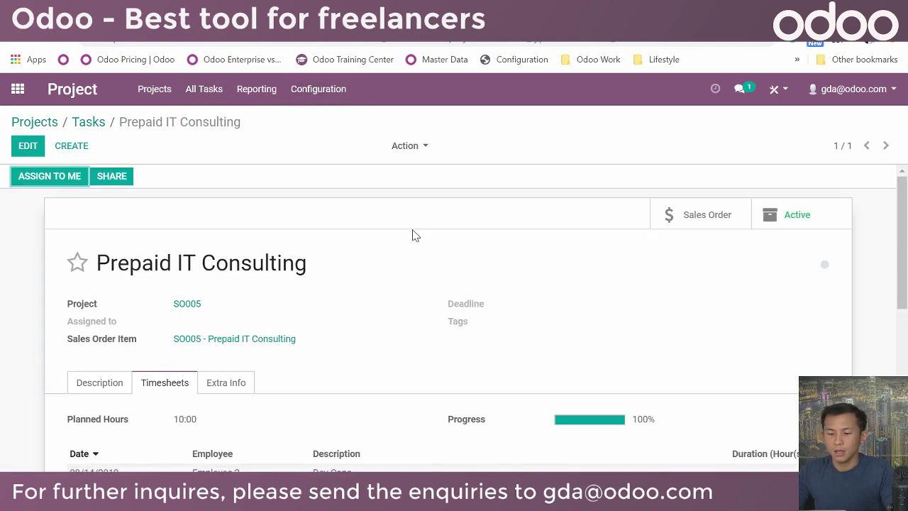
From the task's linked sales order SO005, create an invoice for the invoiceable lines and open the draft invoice
click(701, 225)
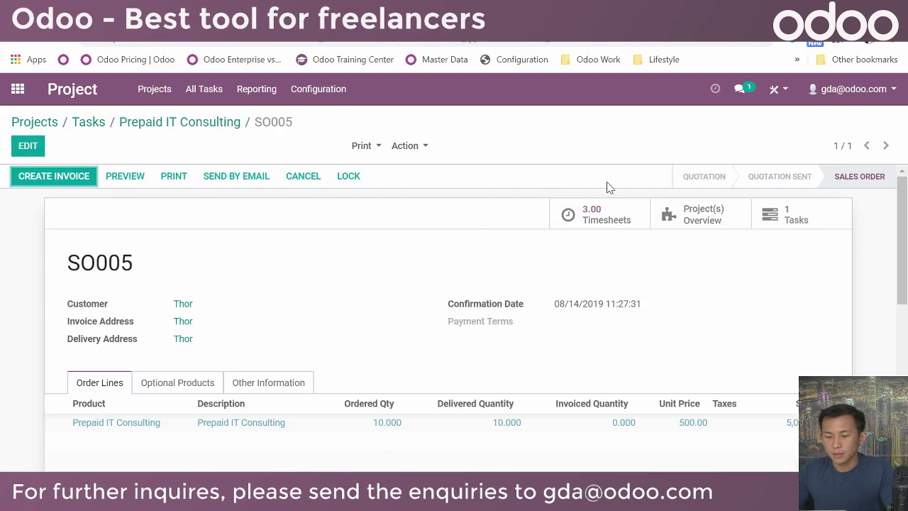
scroll(345, 270, down, 2)
scroll(345, 284, up, 2)
click(64, 178)
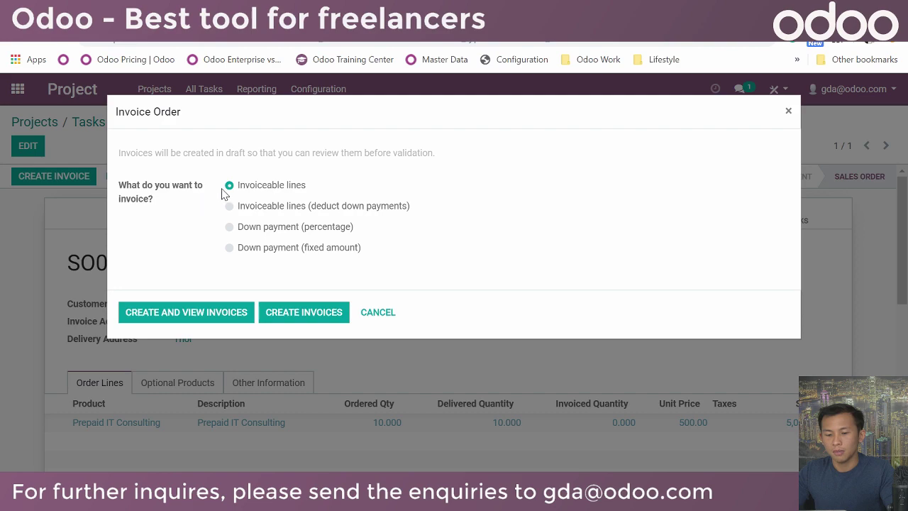
click(299, 318)
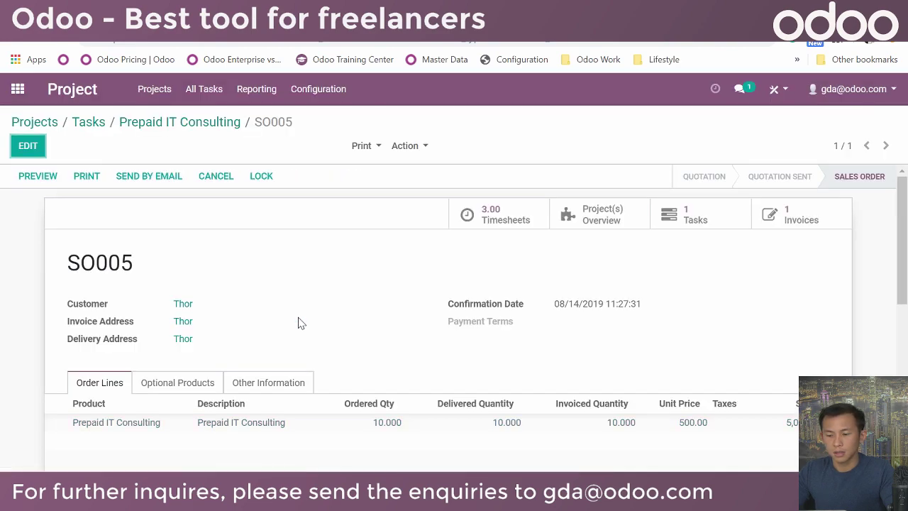
click(813, 217)
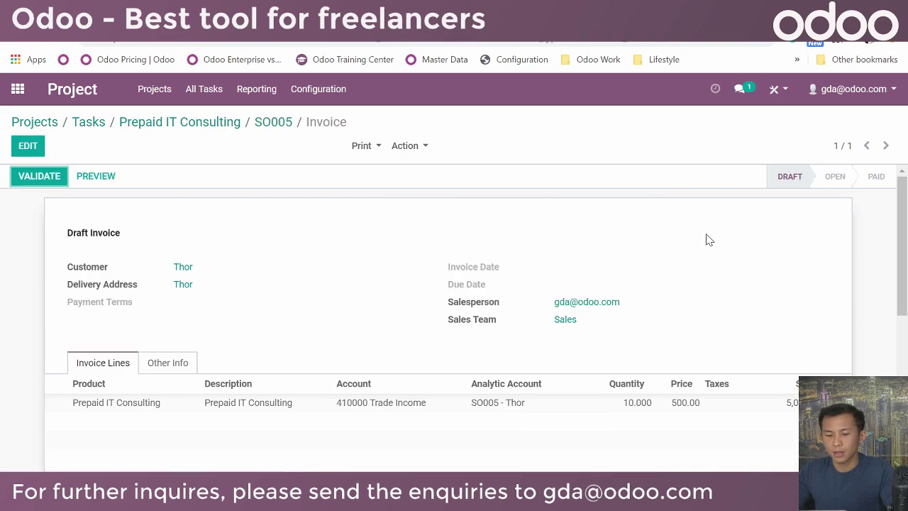
Validate the draft invoice and register its payment of 5,000.00 in the Bank (HKD) journal, dated 08/14/2019
click(24, 183)
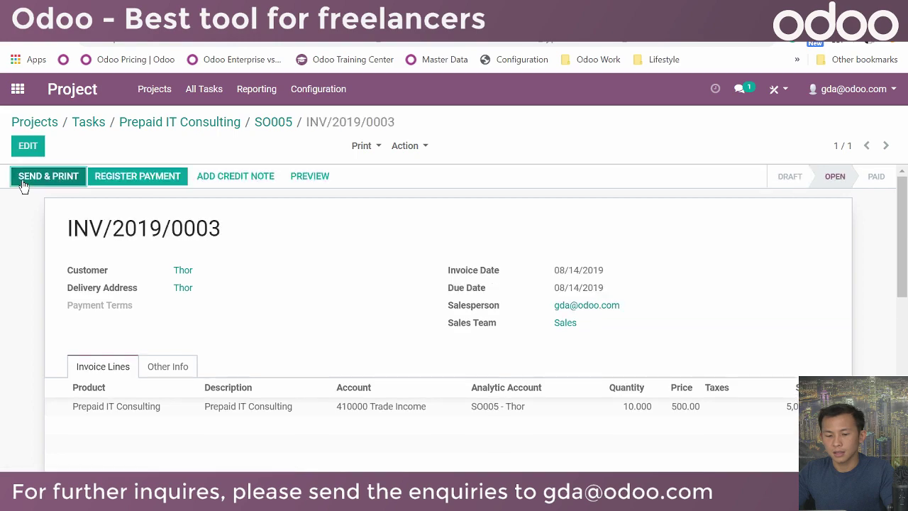
click(107, 176)
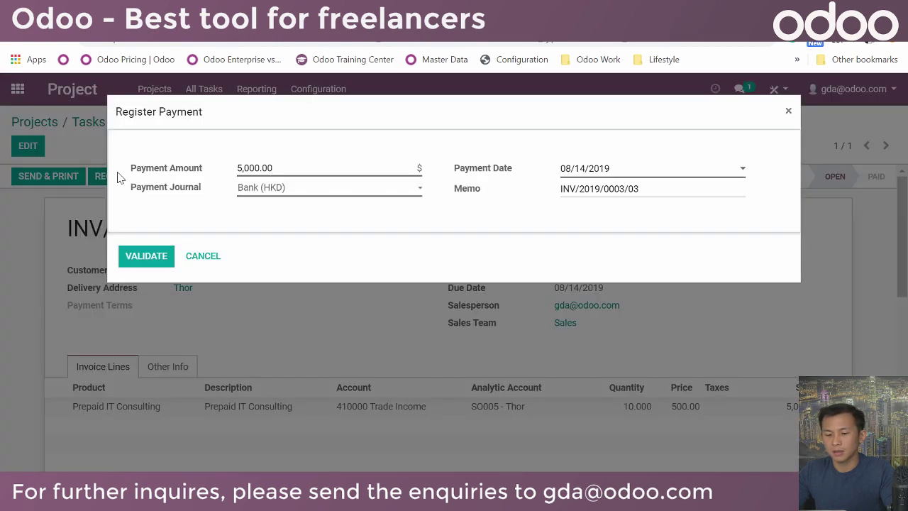
click(146, 257)
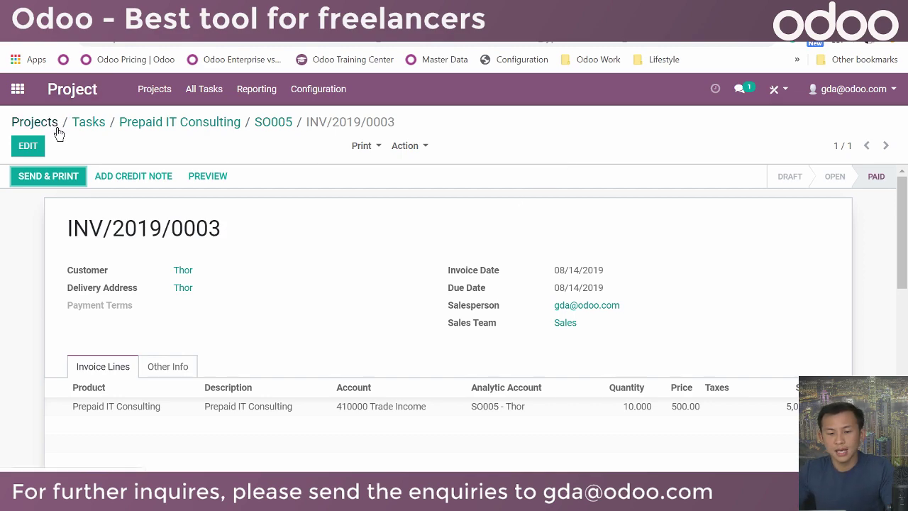
Switch to the Sales app and start a new quotation with Test User as the customer
click(29, 93)
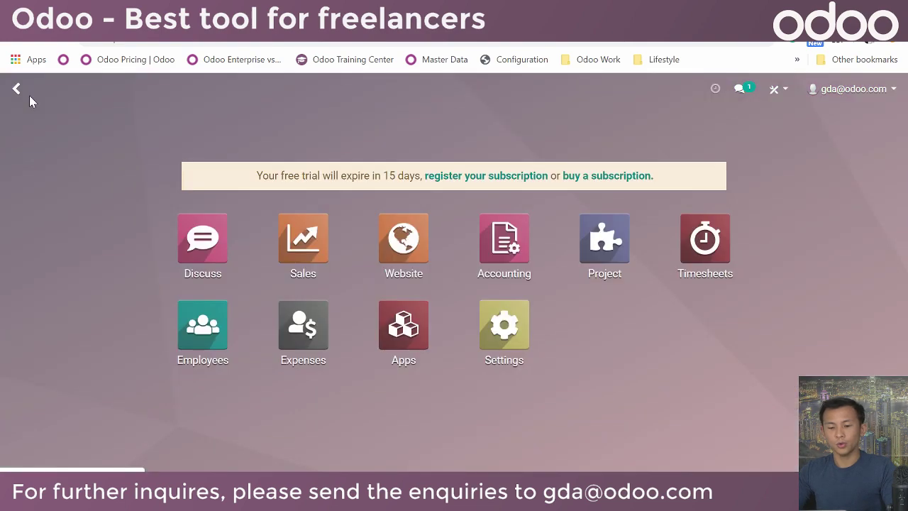
click(319, 260)
click(32, 149)
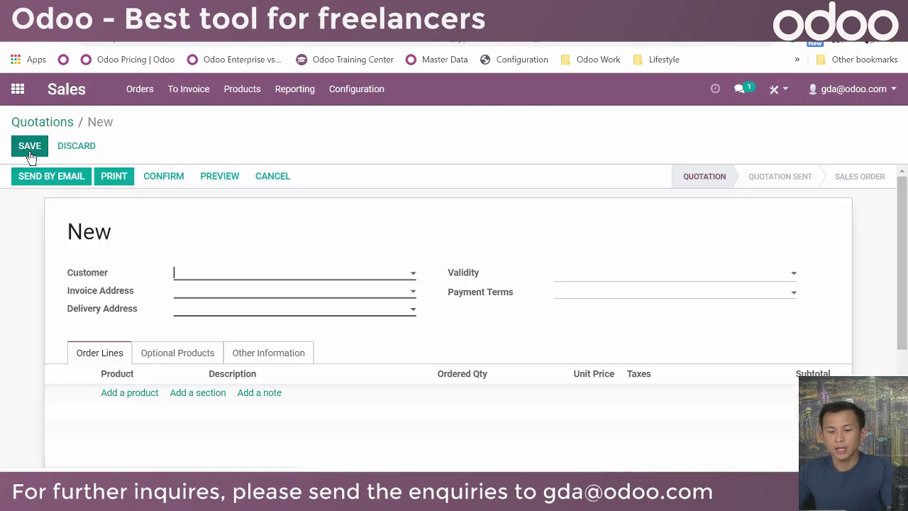
click(328, 276)
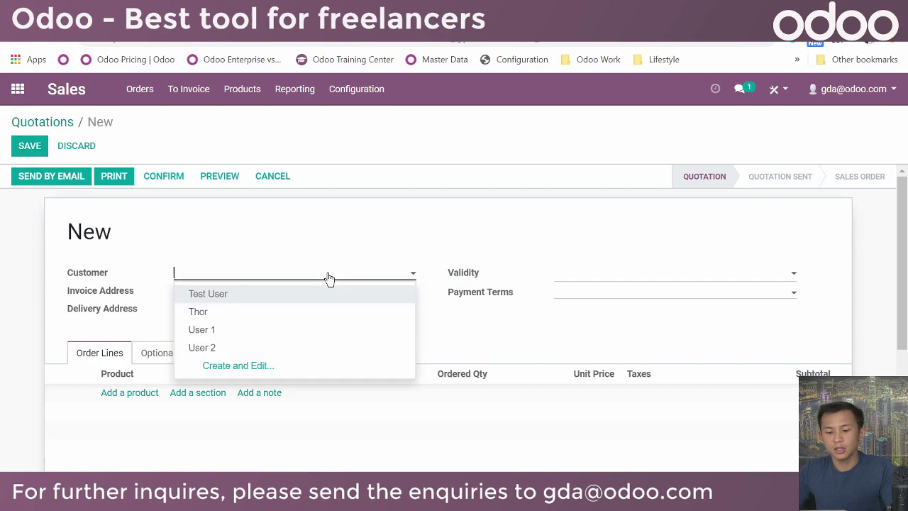
click(303, 352)
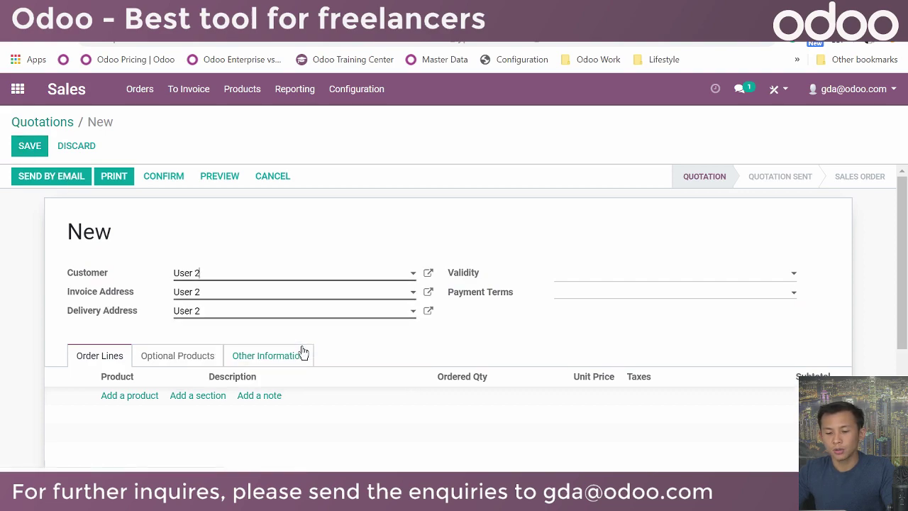
click(303, 276)
click(289, 300)
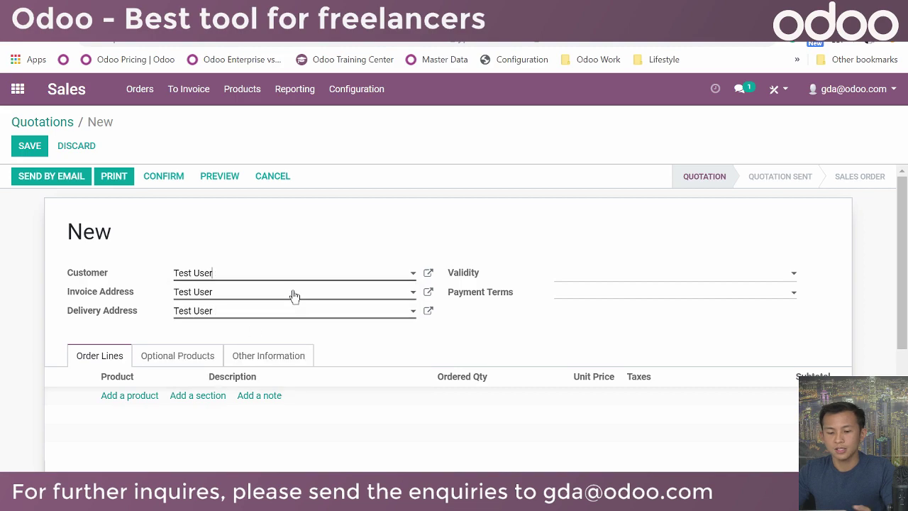
Add an App Implementation order line to the quotation with an ordered quantity of 3
click(129, 395)
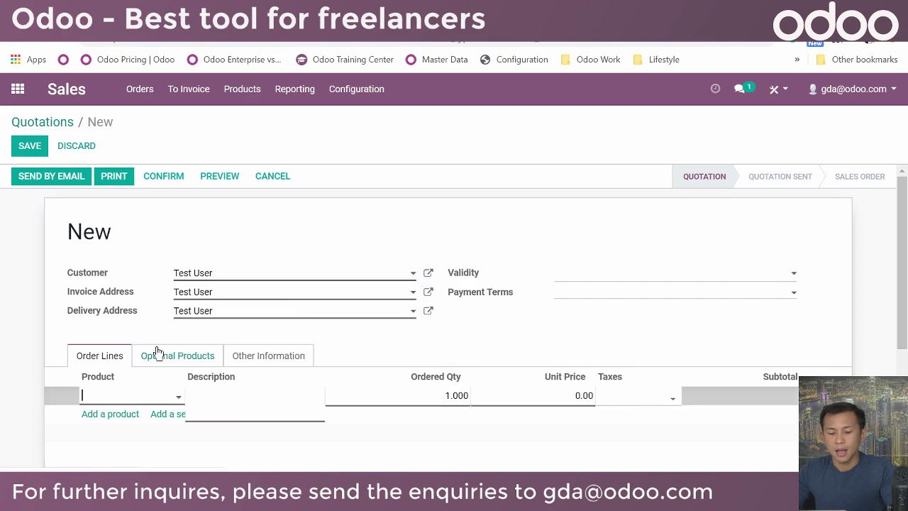
click(146, 397)
click(150, 305)
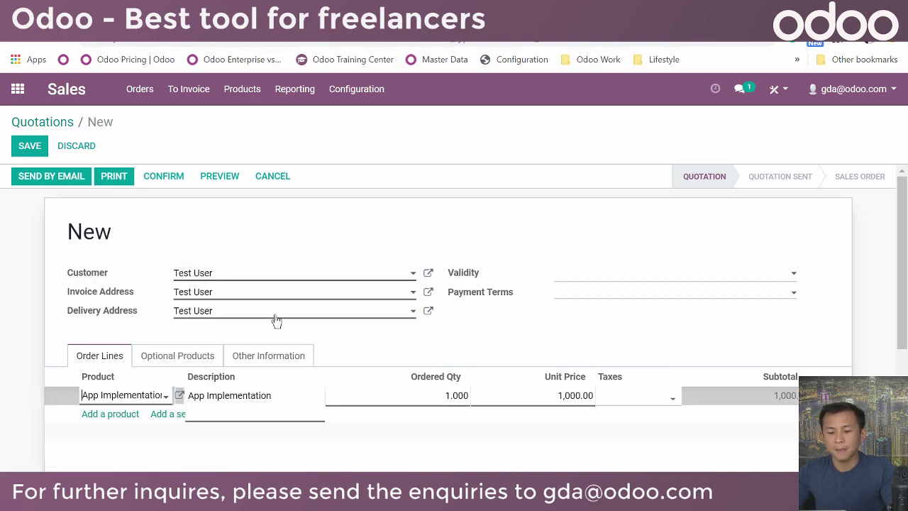
click(449, 395)
text(3)
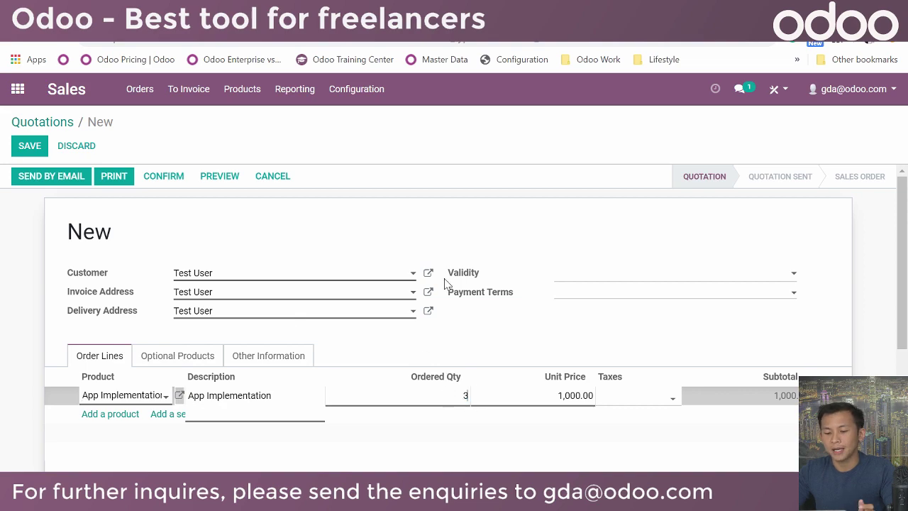
click(465, 323)
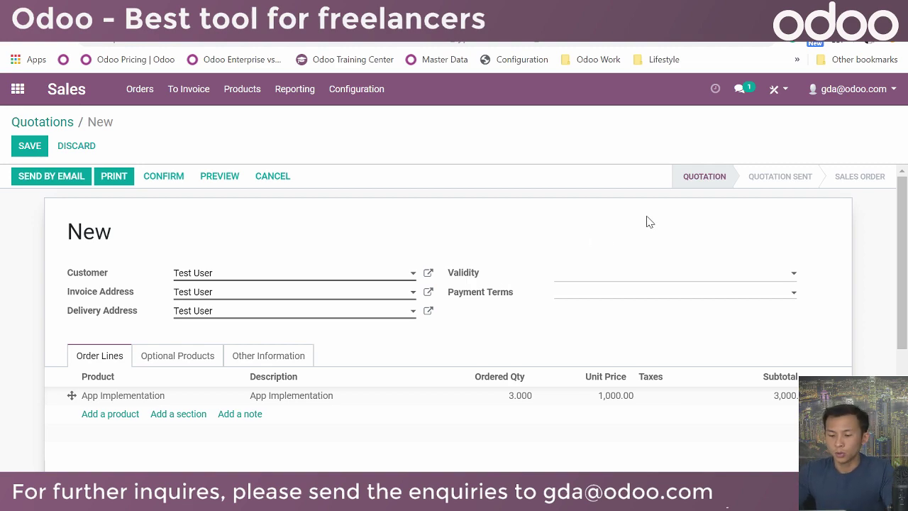
Set the quotation's validity to 08/31/2019, then save the quotation and confirm it as a sales order
click(669, 275)
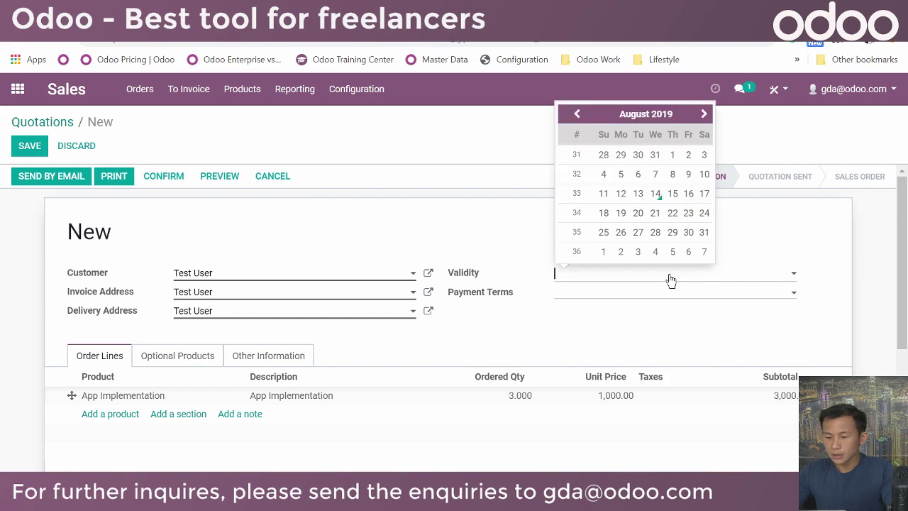
click(703, 232)
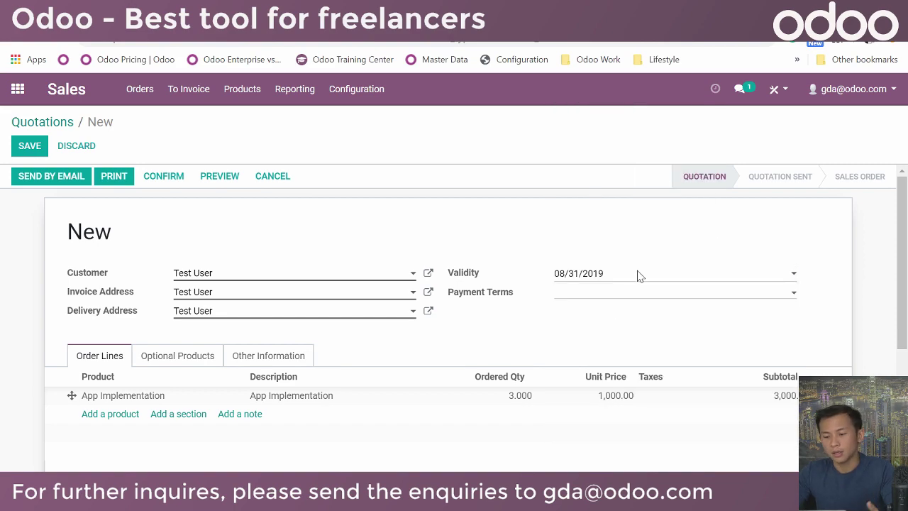
click(609, 299)
click(522, 331)
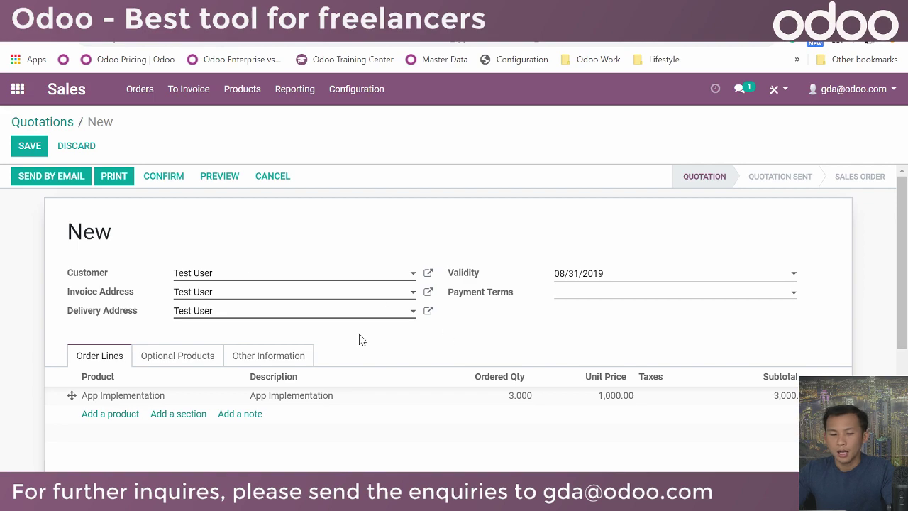
click(40, 146)
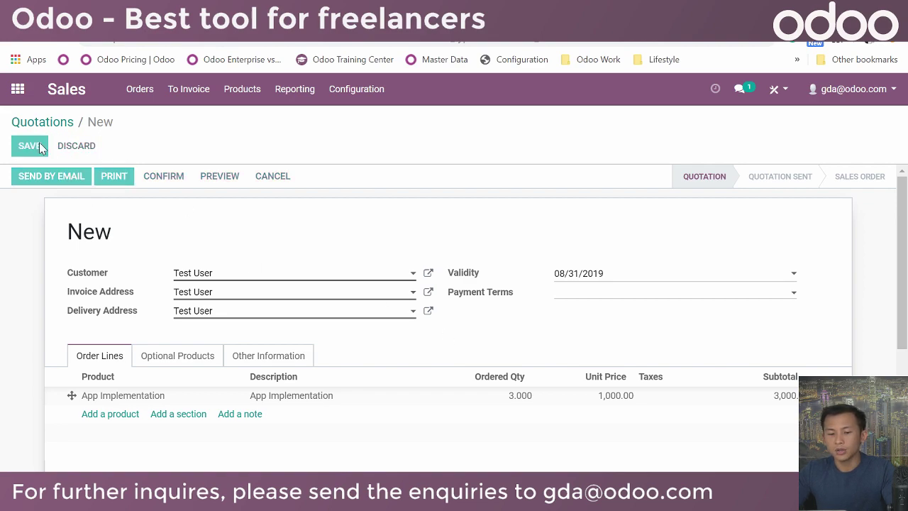
click(117, 176)
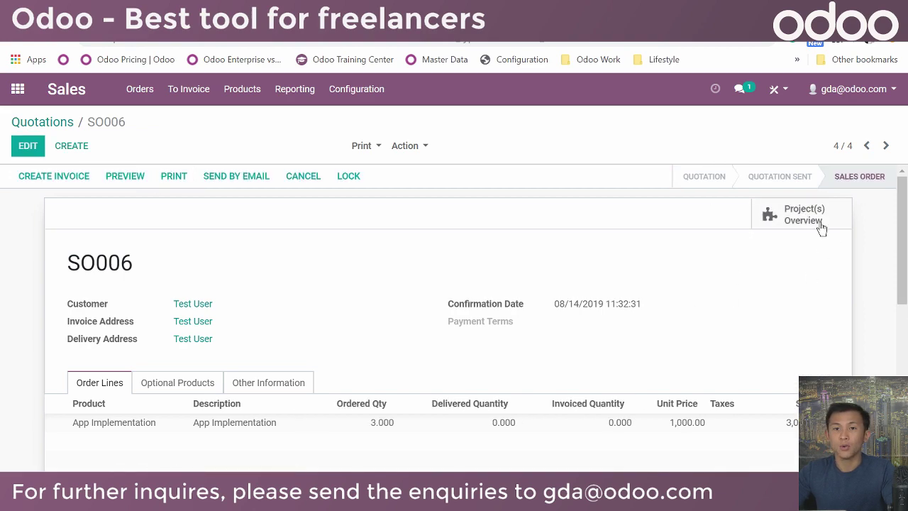
Open the App Implementation product for editing and review its service invoicing policy and service tracking settings
click(238, 93)
click(249, 119)
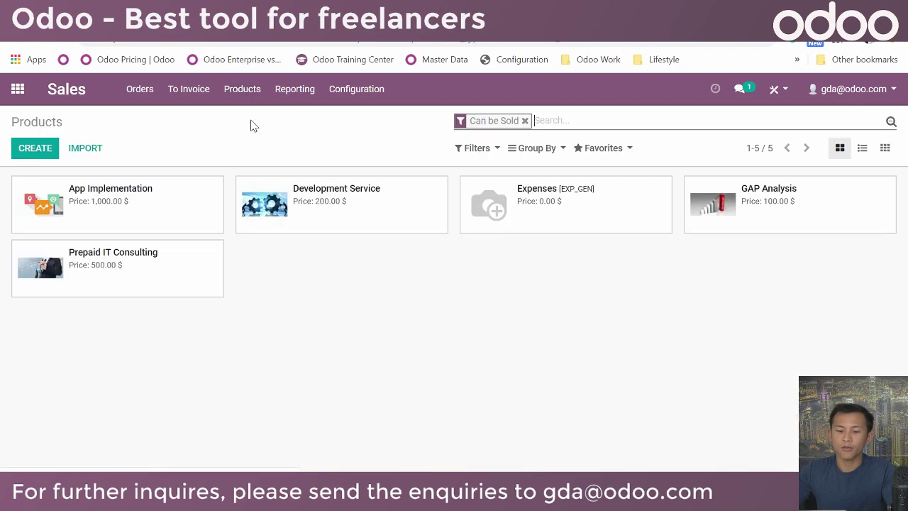
click(175, 205)
click(31, 146)
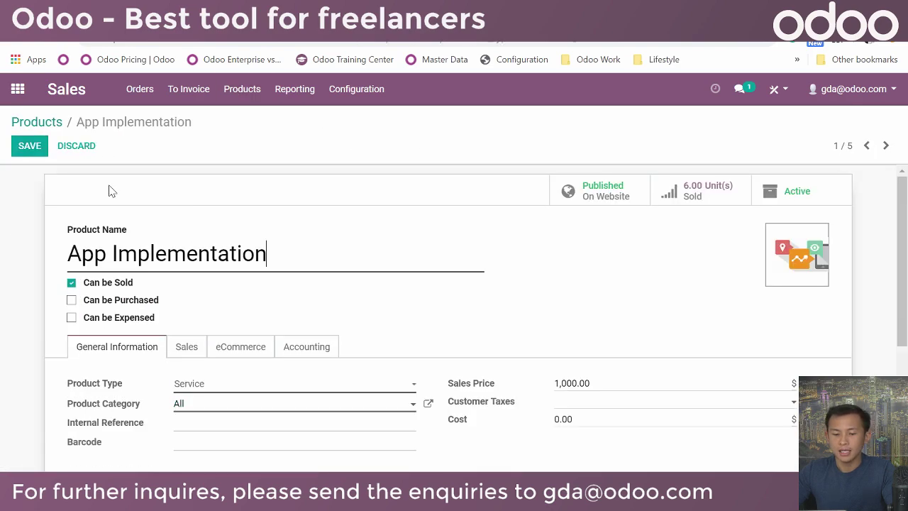
scroll(160, 216, down, 1)
click(196, 277)
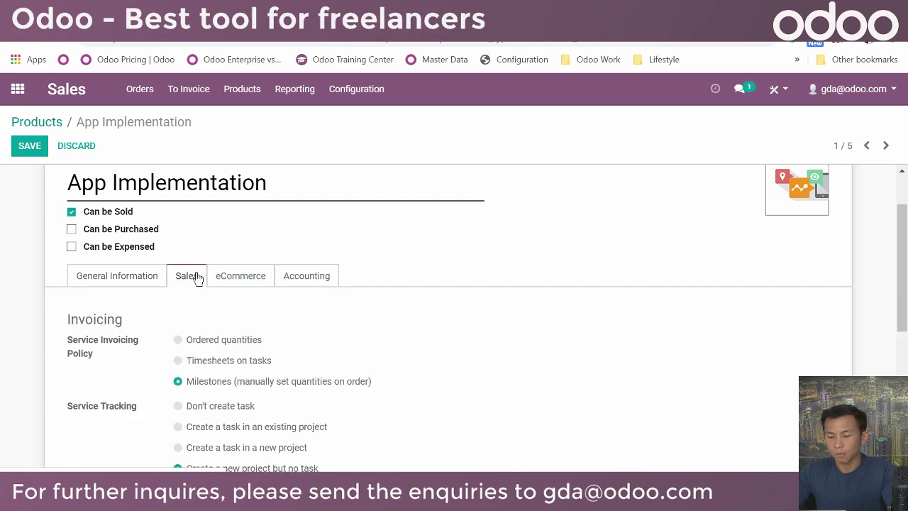
scroll(197, 278, down, 1)
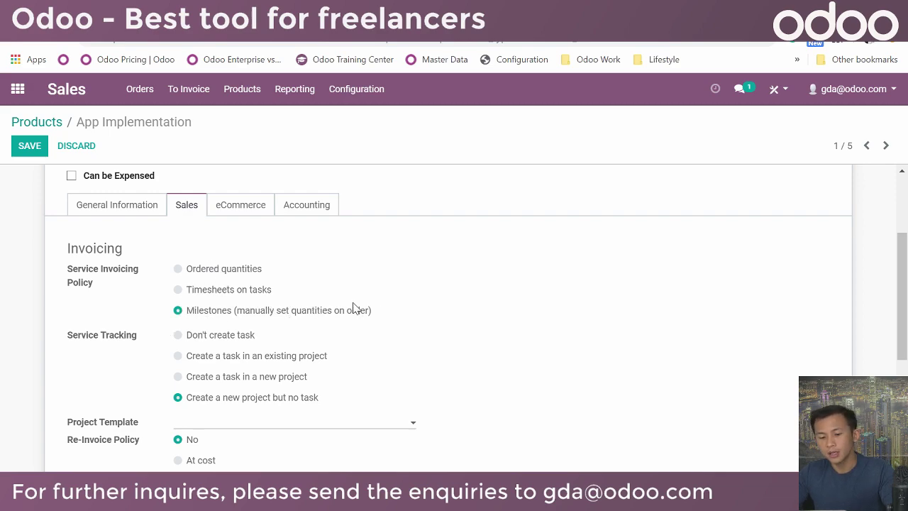
Review the App Implementation product's invoicing and service tracking settings and save the product
scroll(355, 310, down, 1)
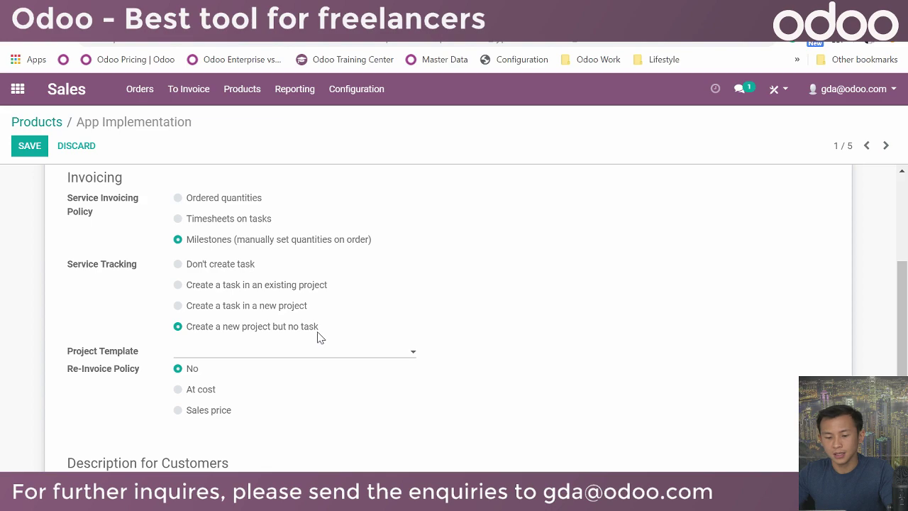
scroll(317, 337, down, 3)
scroll(317, 336, up, 2)
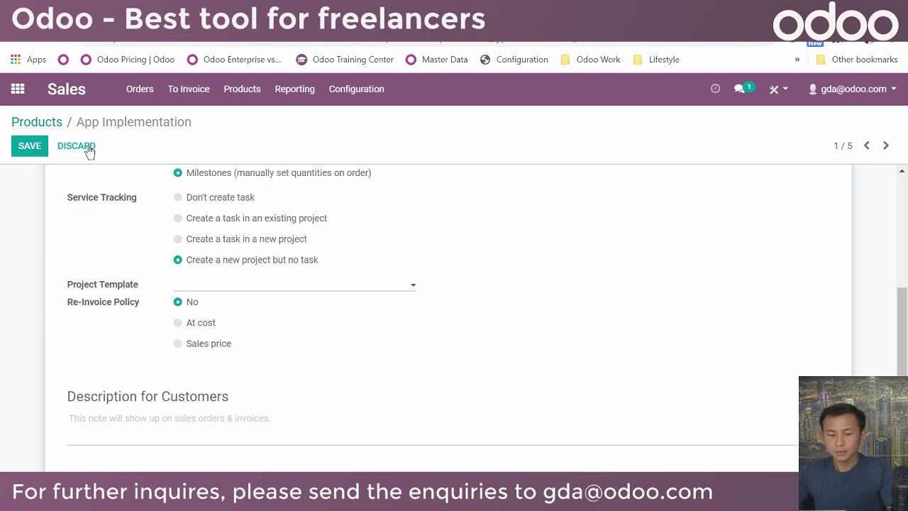
click(28, 147)
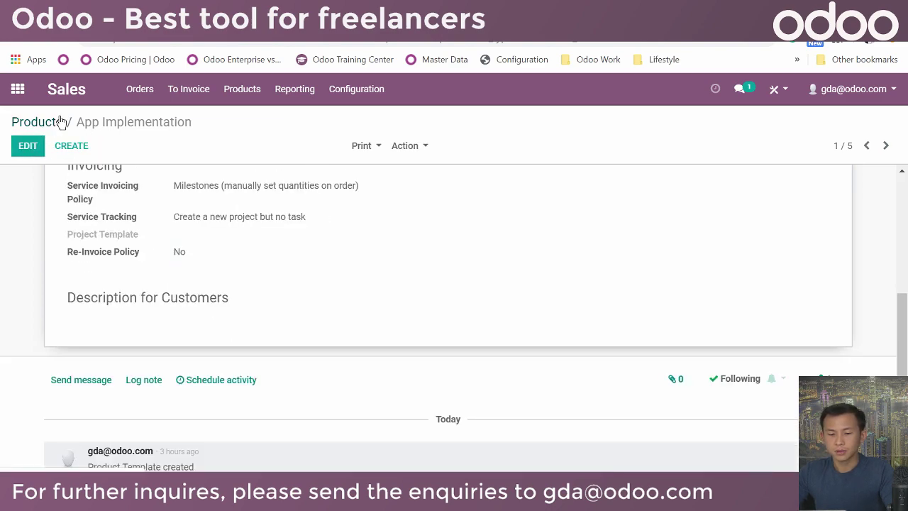
Open sales order SO006 from the confirmed orders and view its project overview
click(144, 90)
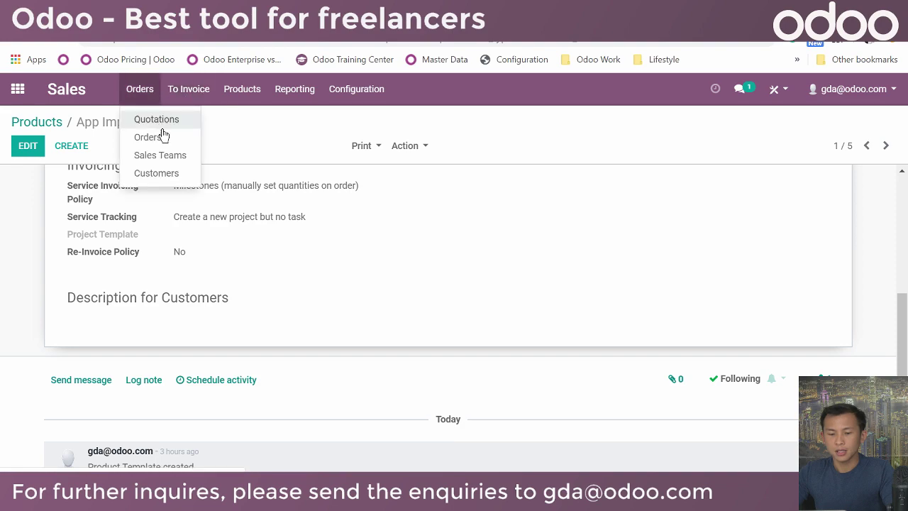
click(162, 137)
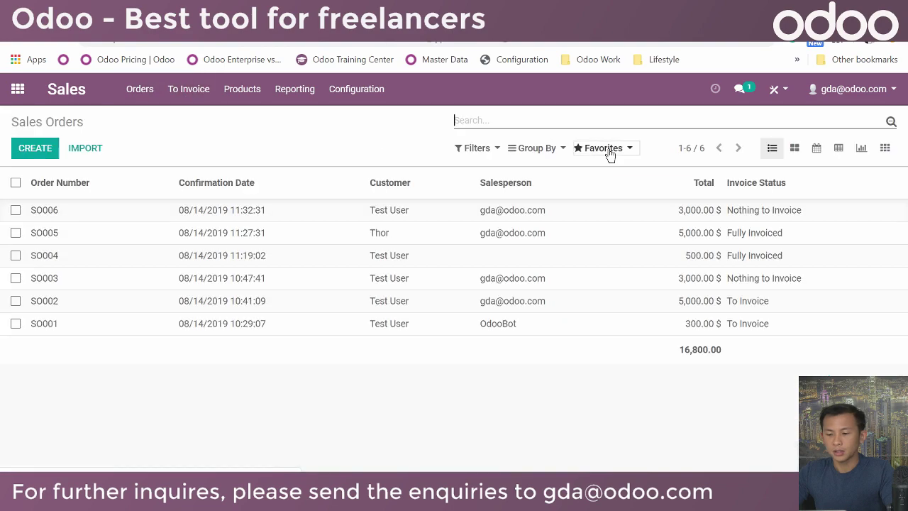
click(291, 217)
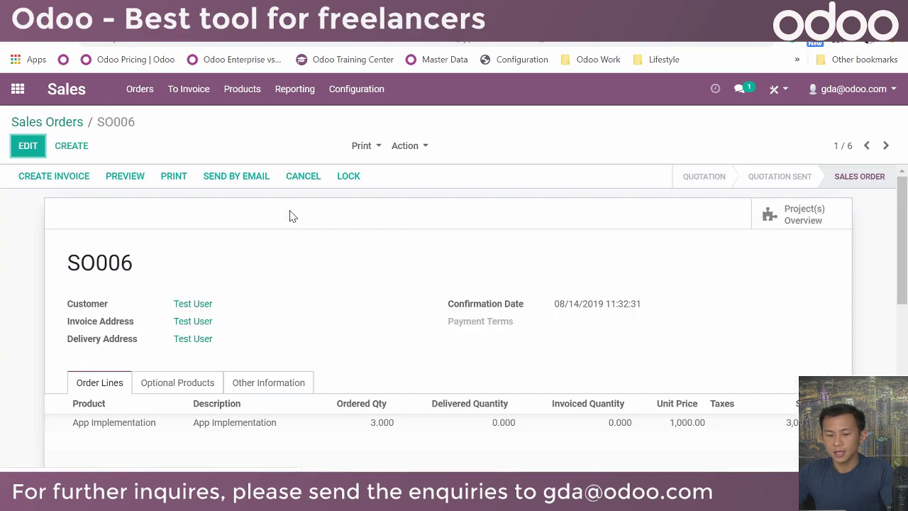
click(809, 220)
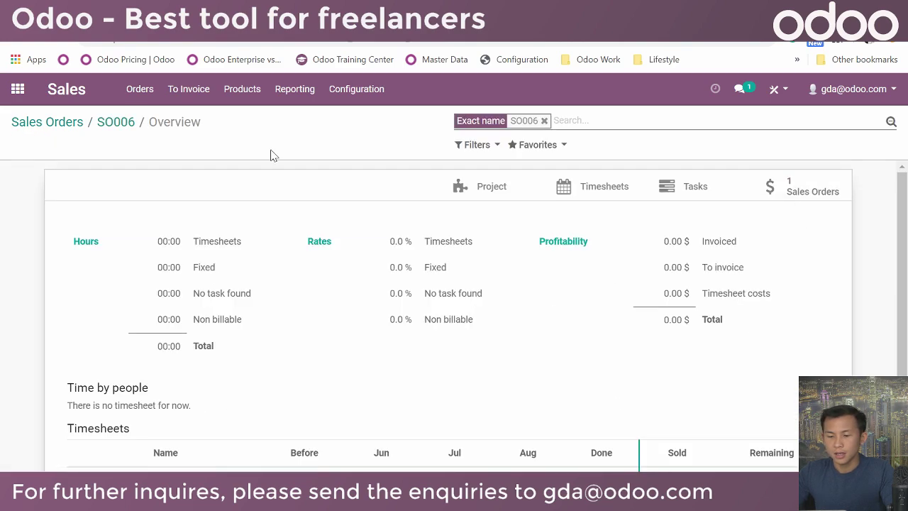
Switch to the Project app and open the task board of project SO006
click(20, 87)
click(605, 241)
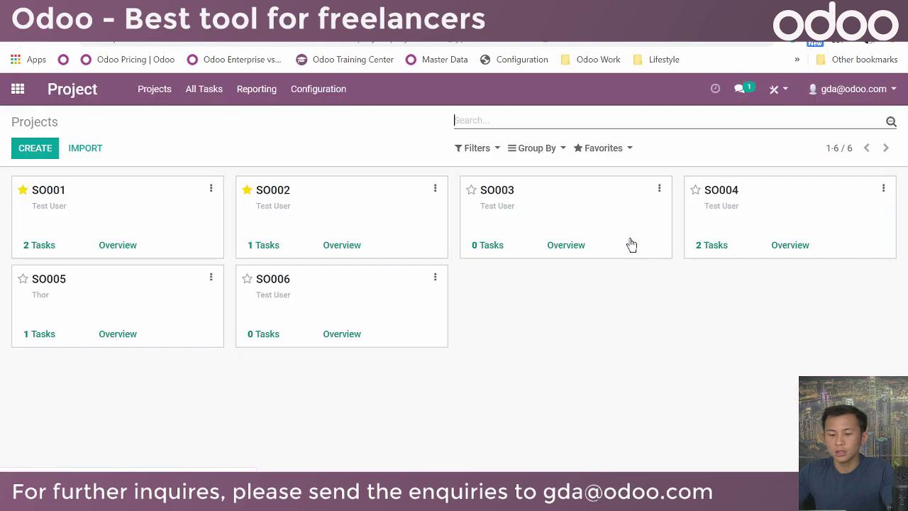
click(384, 300)
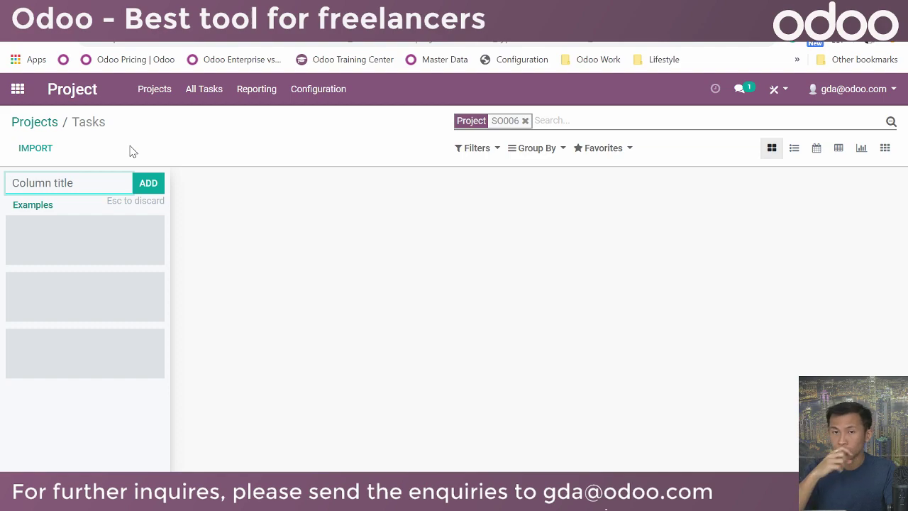
Add four stage columns to the SO006 task board: Analysis, Configuration, Production and Done
text(Anal)
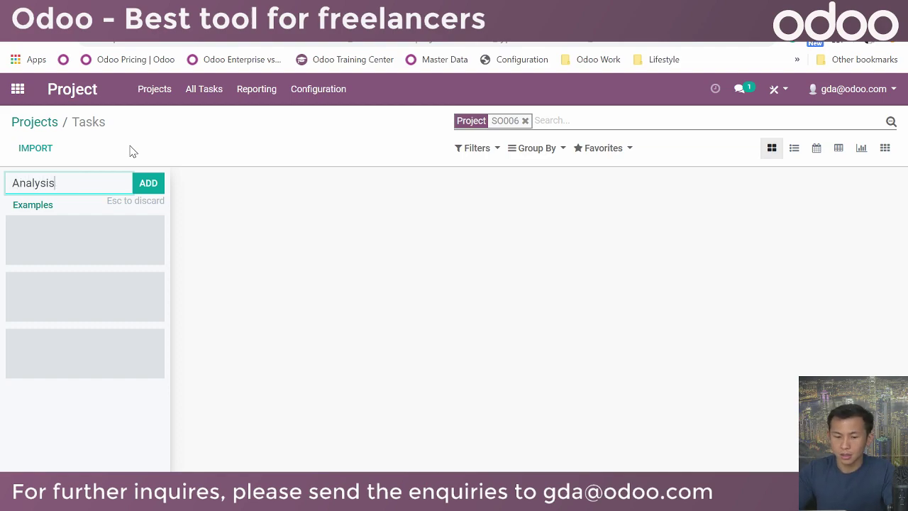
text(ysis)
click(156, 186)
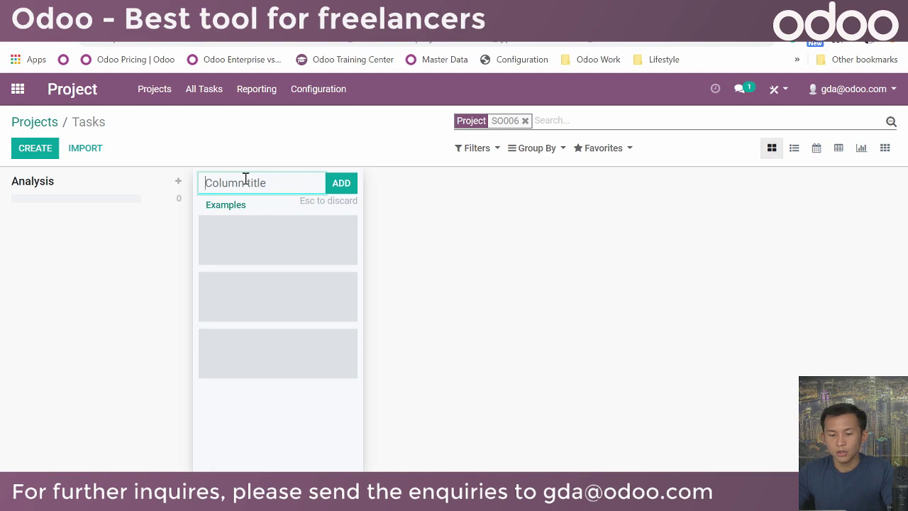
text(Conf)
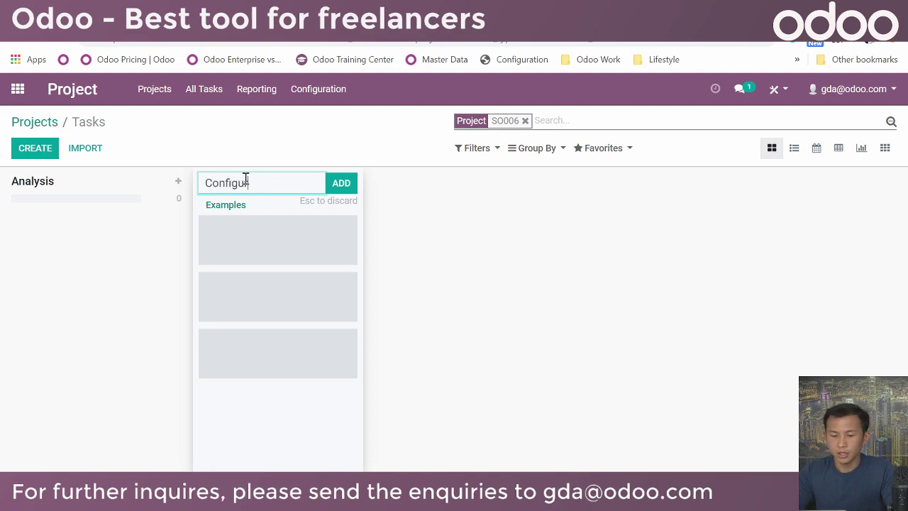
text(iguration)
key(Return)
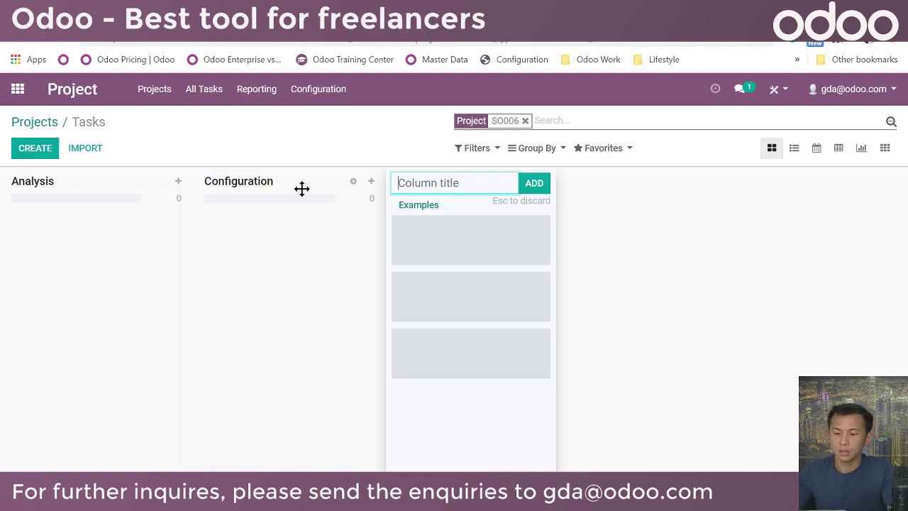
text(Production)
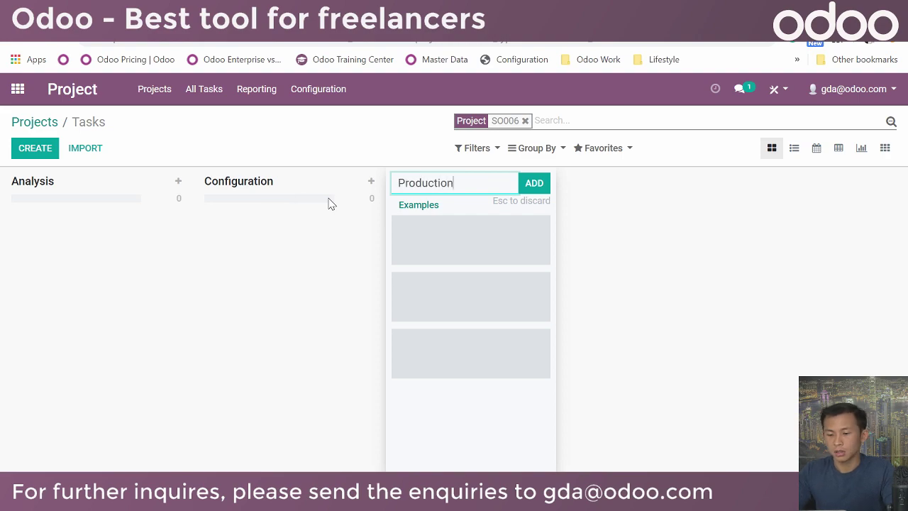
key(Return)
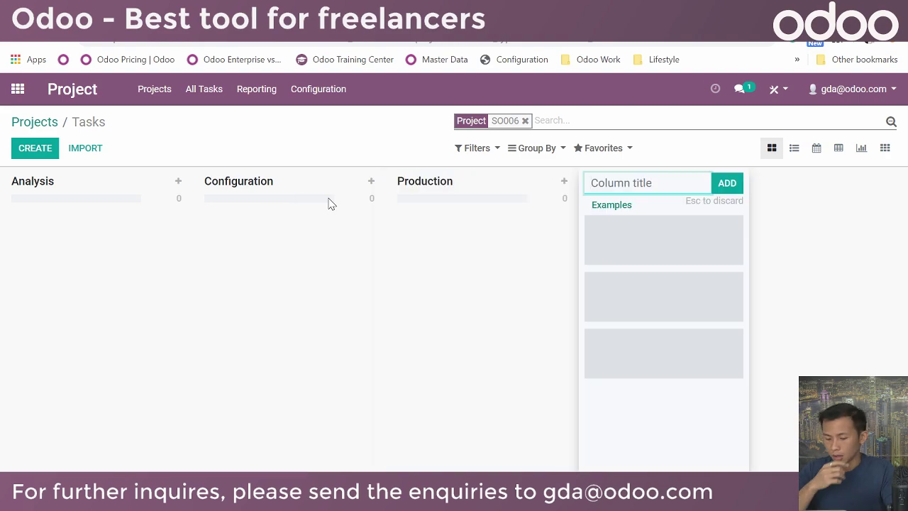
text(Fone)
key(Return)
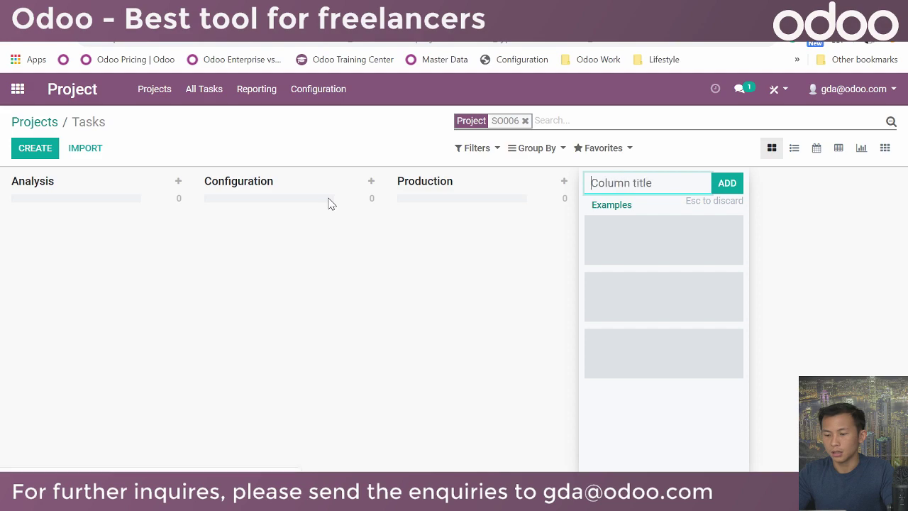
key(Escape)
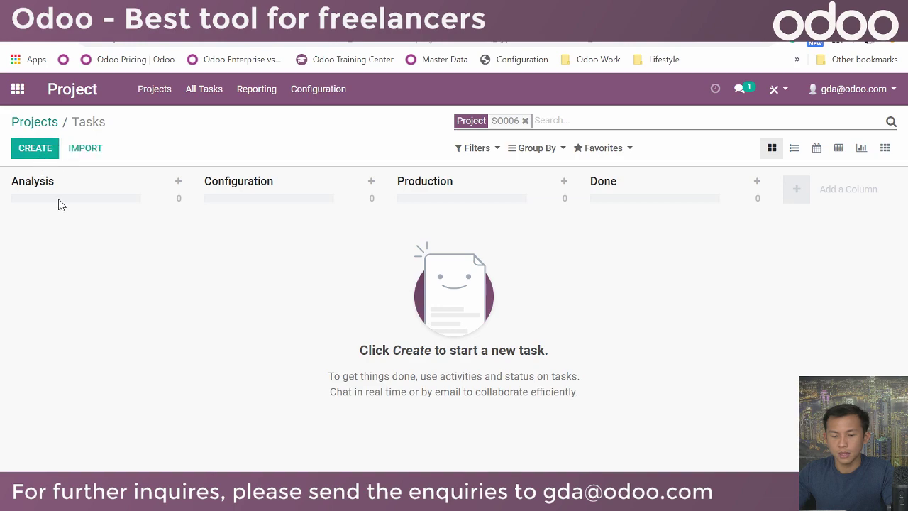
click(178, 183)
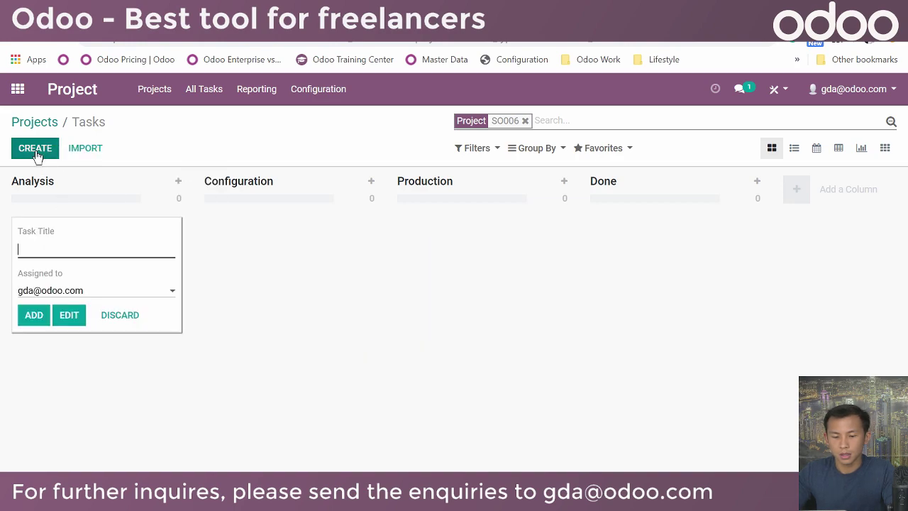
click(318, 280)
click(28, 147)
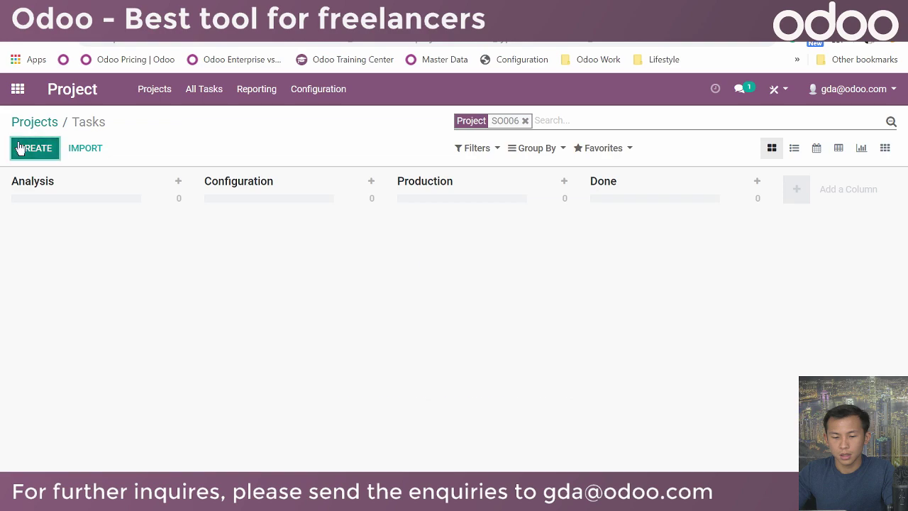
click(35, 147)
click(41, 122)
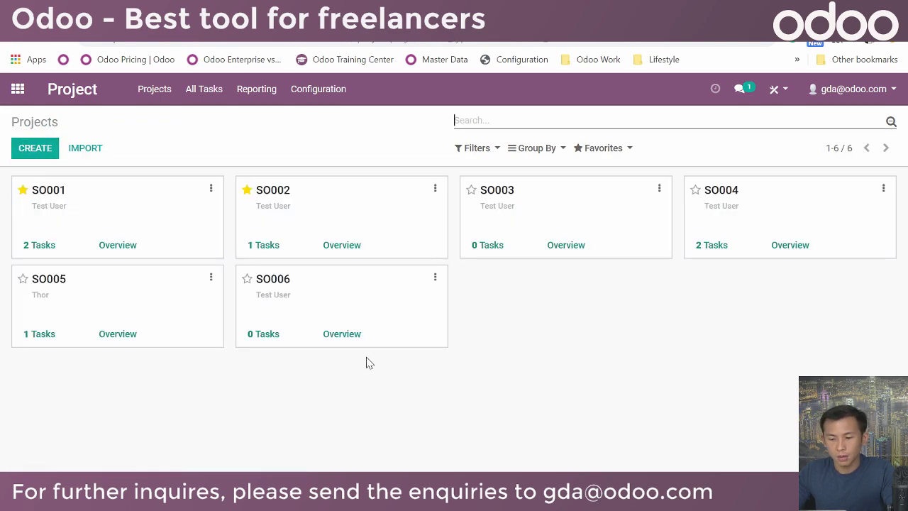
click(282, 286)
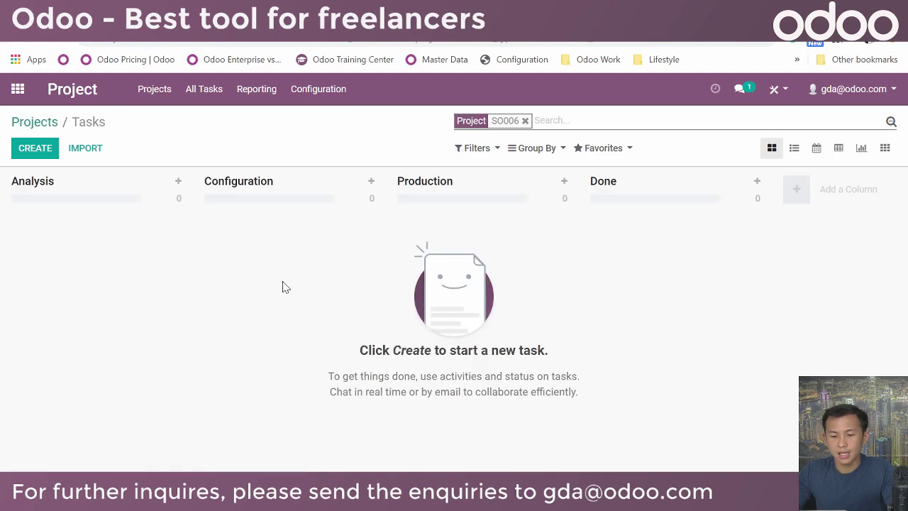
Create a task titled "App Implementation 1" in the Analysis stage, keeping the default assignee
click(34, 148)
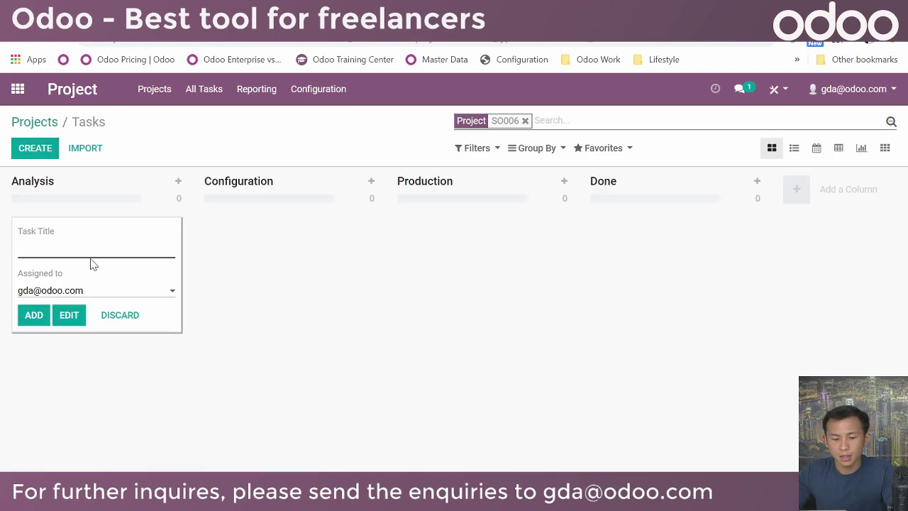
text(App 1)
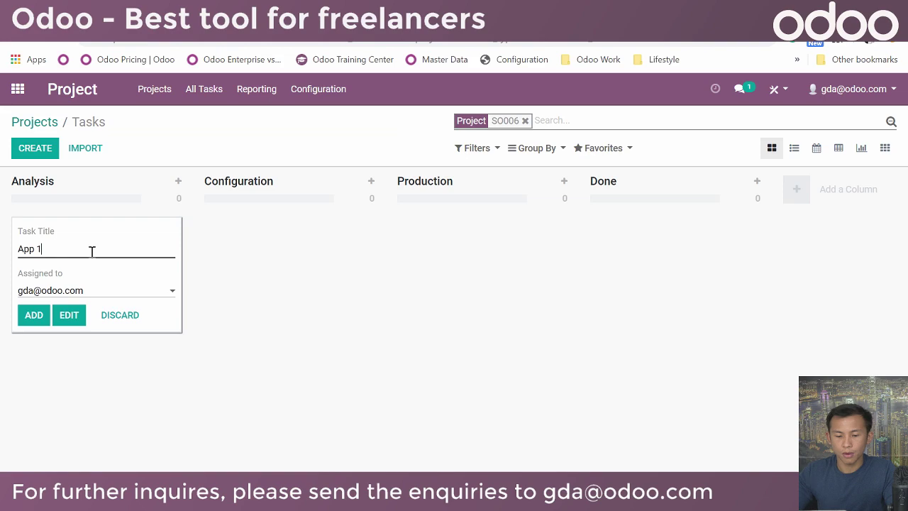
key(BackSpace)
key(BackSpace)
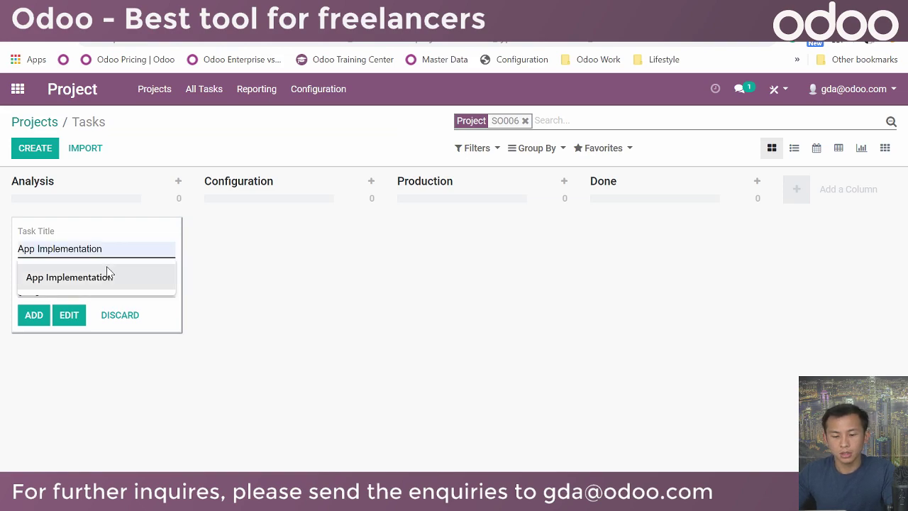
click(107, 274)
text(1)
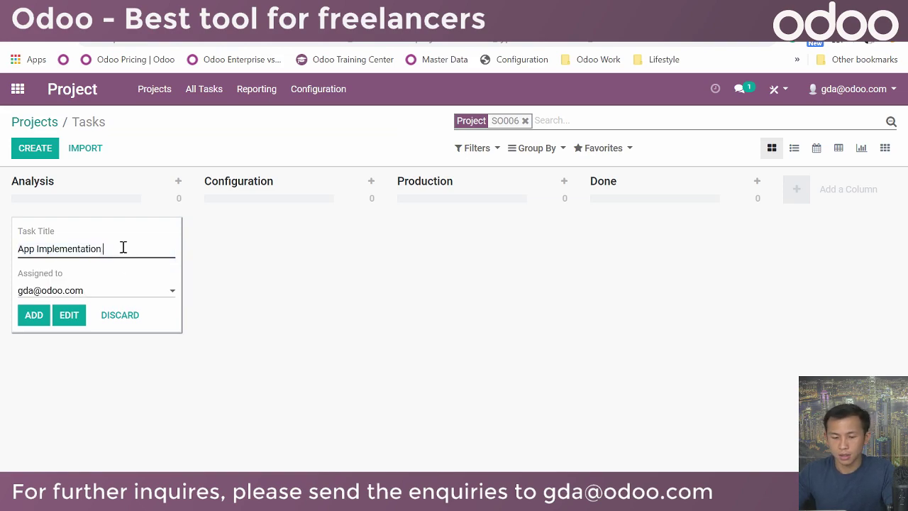
click(23, 319)
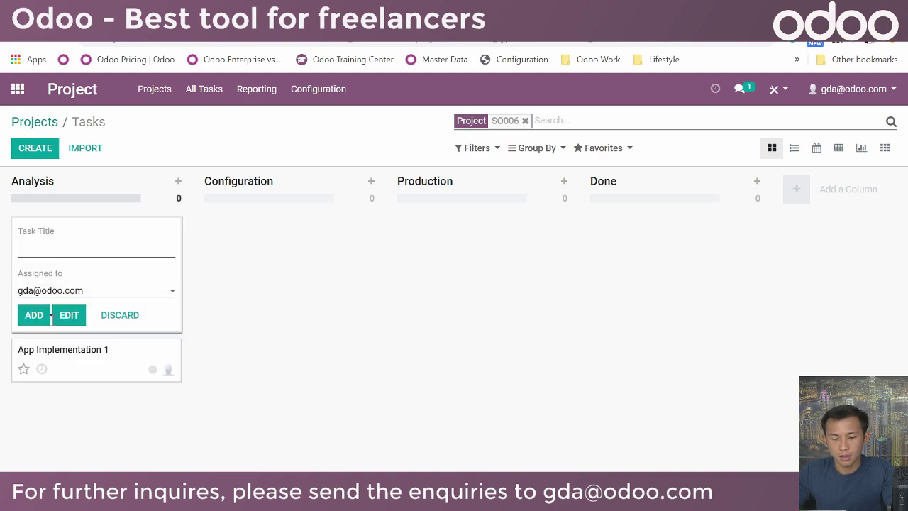
click(251, 280)
Examine the App Implementation 1 task's details and timesheets, and return to the task board
click(103, 241)
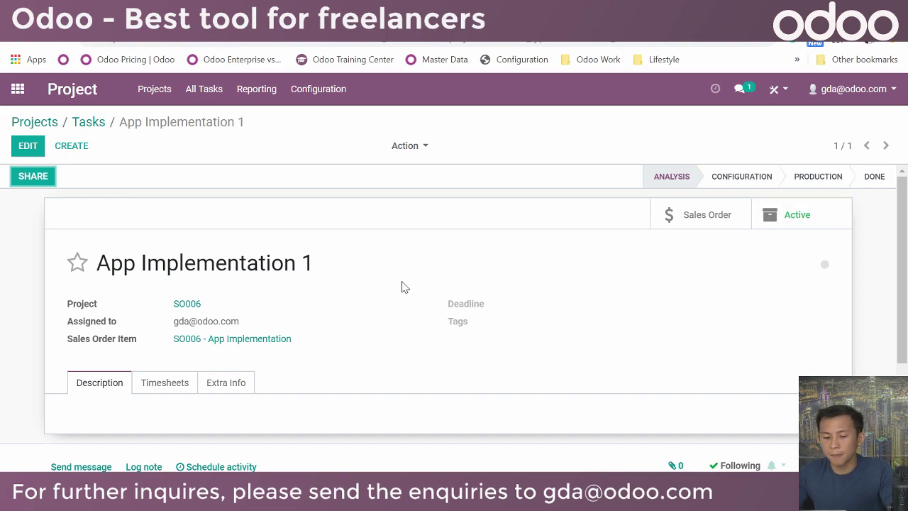
click(151, 386)
scroll(151, 389, down, 2)
scroll(202, 344, up, 1)
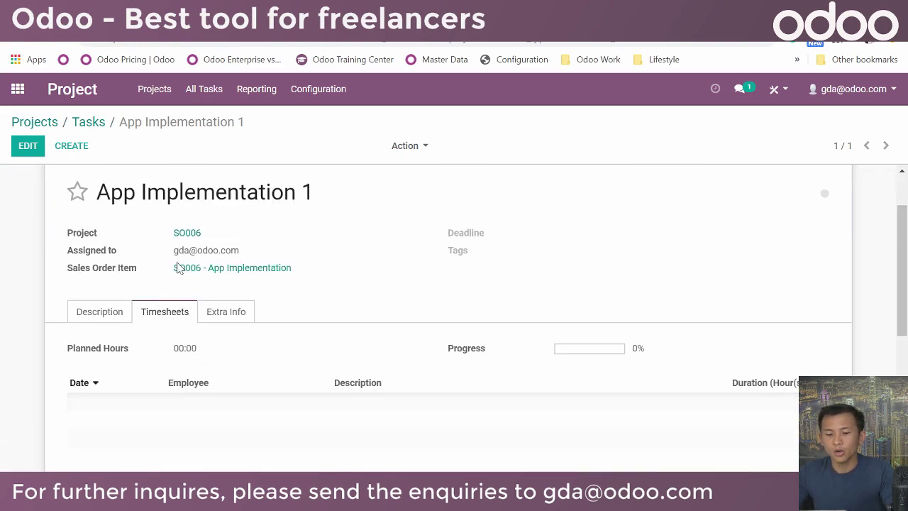
click(91, 122)
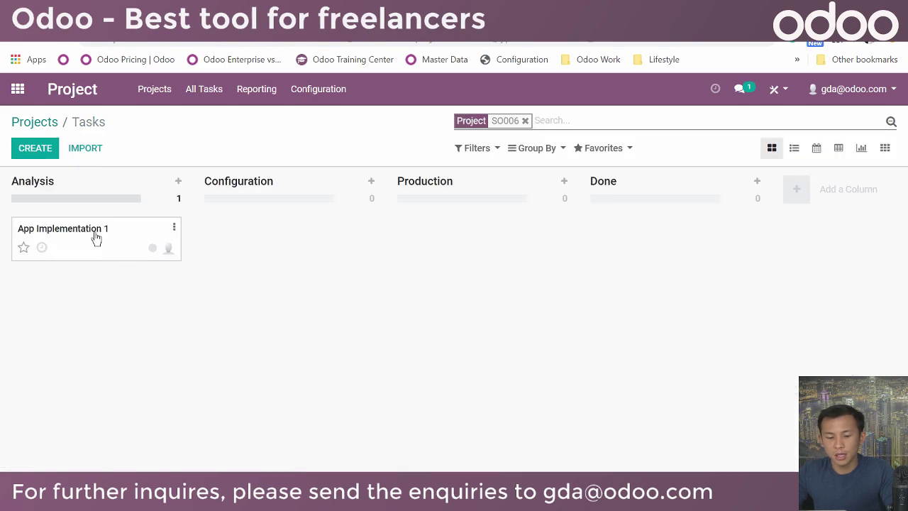
Rename the App Implementation 1 task to "App 1" and save it
click(175, 227)
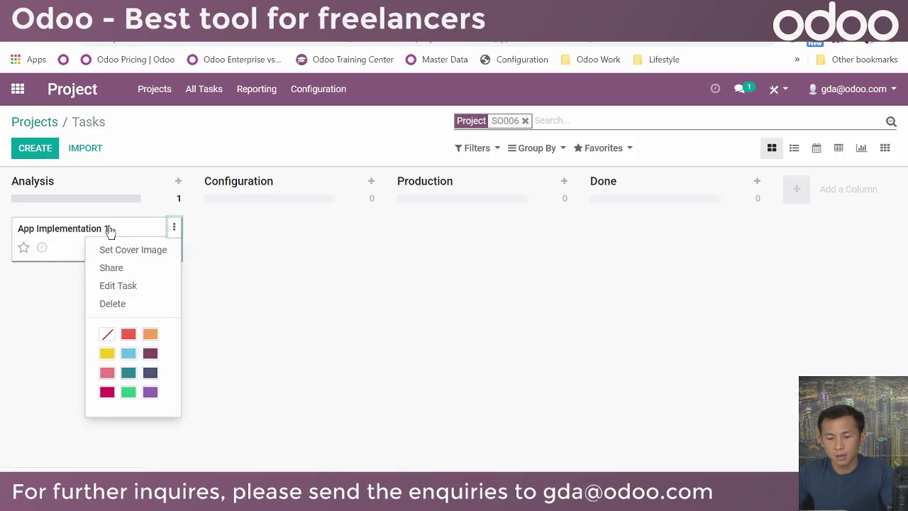
click(80, 229)
click(356, 191)
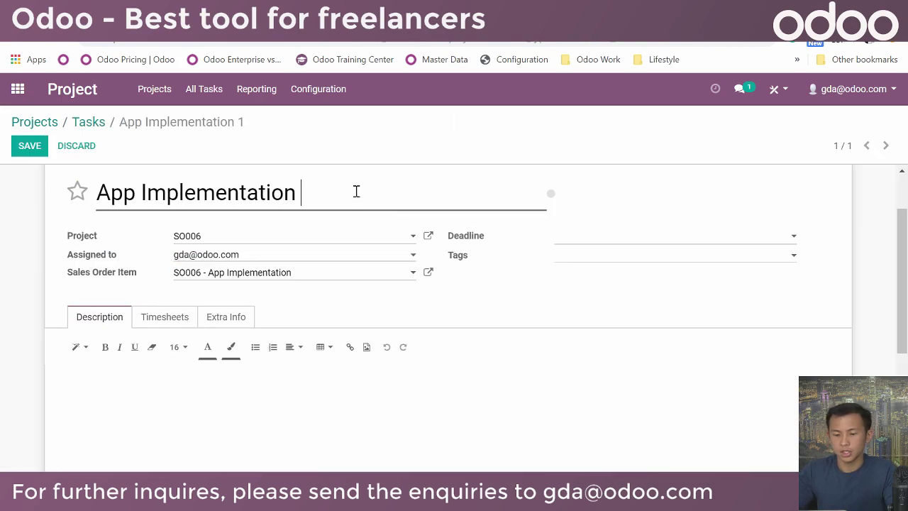
key(BackSpace)
key(BackSpace)
key(BackSpace)
key(BackSpace)
key(BackSpace)
key(BackSpace)
key(BackSpace)
key(BackSpace)
key(BackSpace)
key(BackSpace)
key(BackSpace)
key(BackSpace)
key(BackSpace)
key(BackSpace)
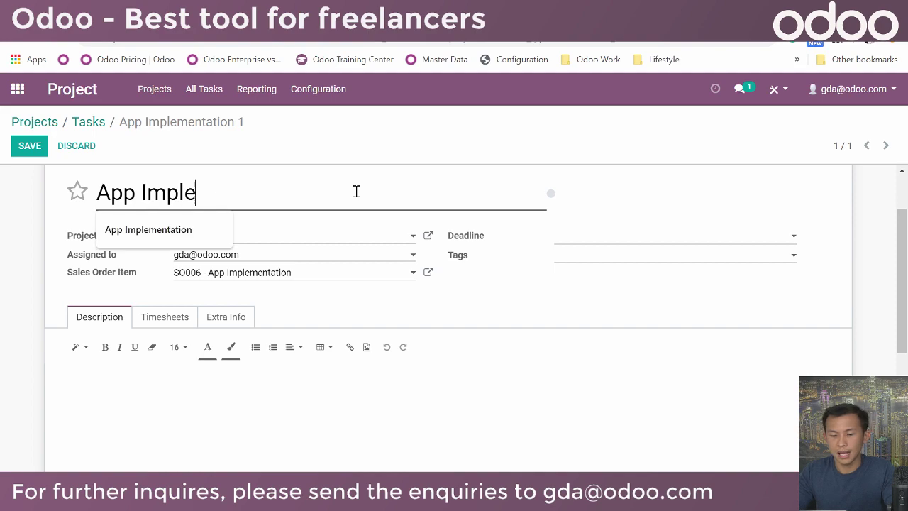
text(1)
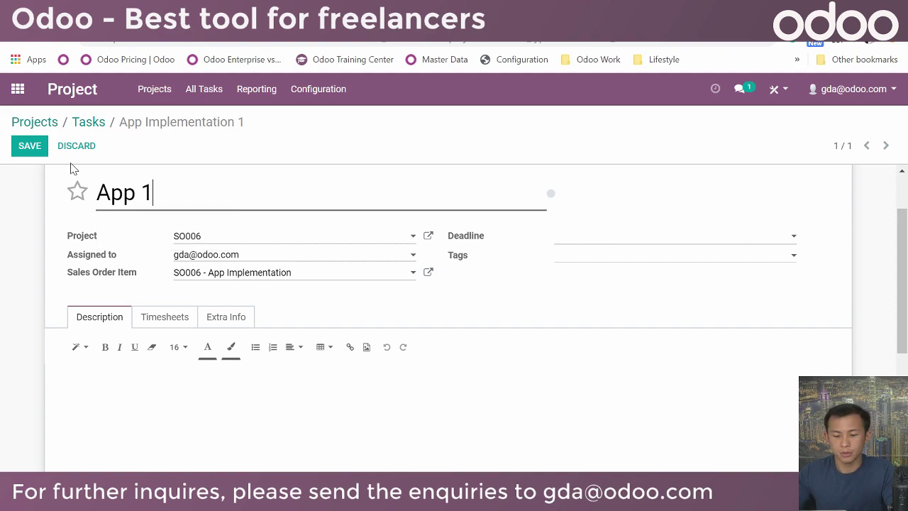
click(36, 150)
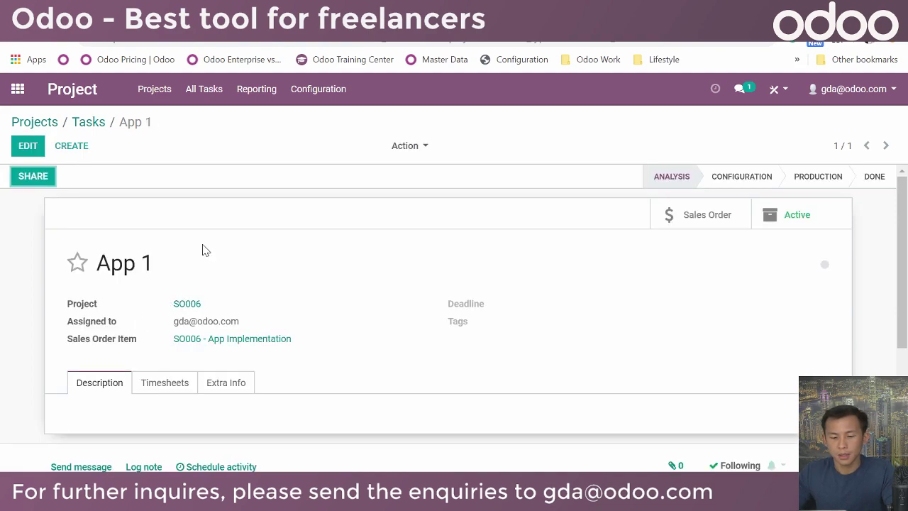
scroll(284, 240, down, 2)
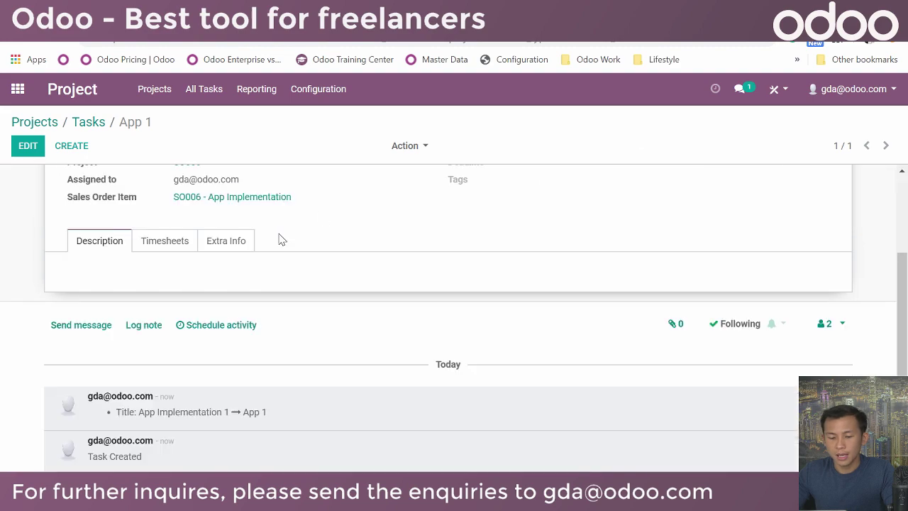
Add a timesheet line to the App 1 task and assign it to Employee 1
click(176, 244)
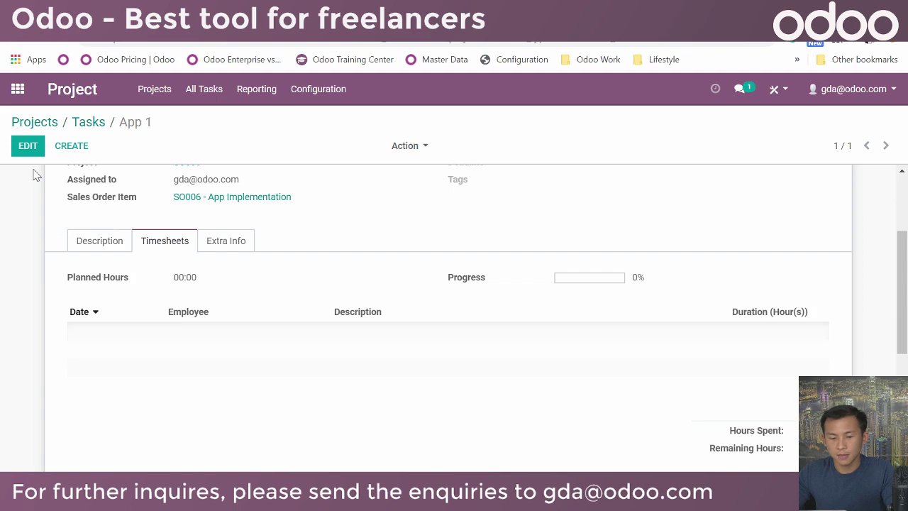
click(28, 147)
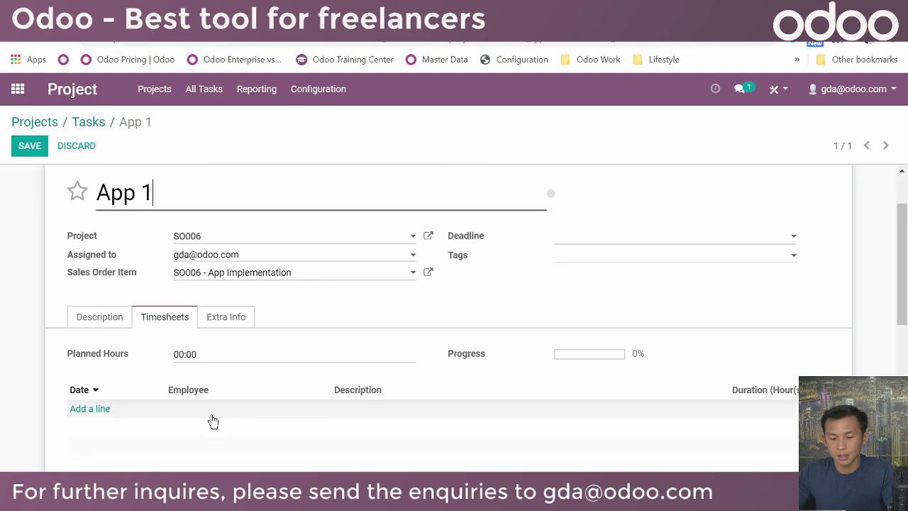
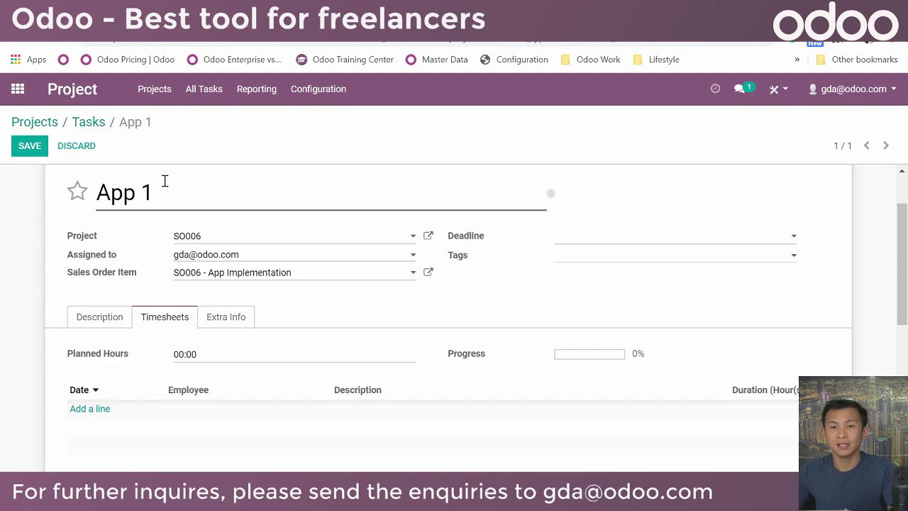
click(100, 416)
click(272, 416)
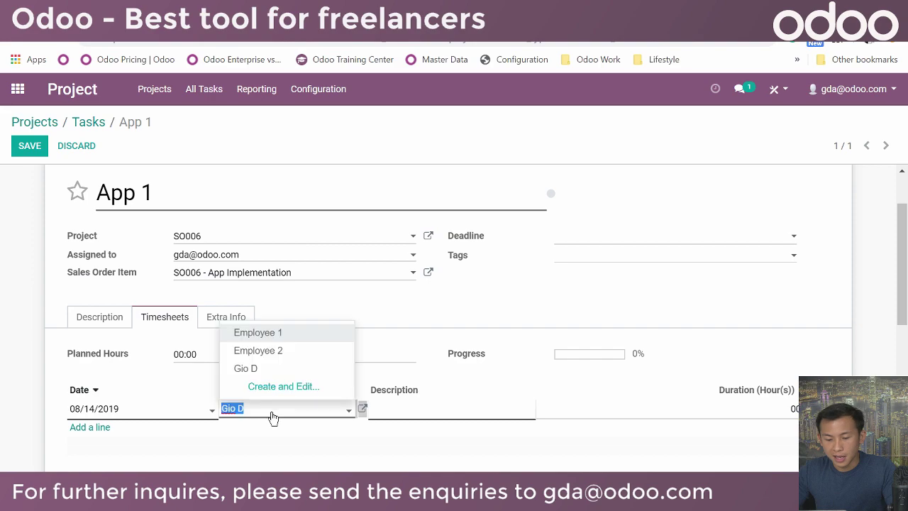
click(292, 342)
Describe Employee 1's timesheet line as "App Kick off task", set its duration to 02:00 and save the task
click(426, 411)
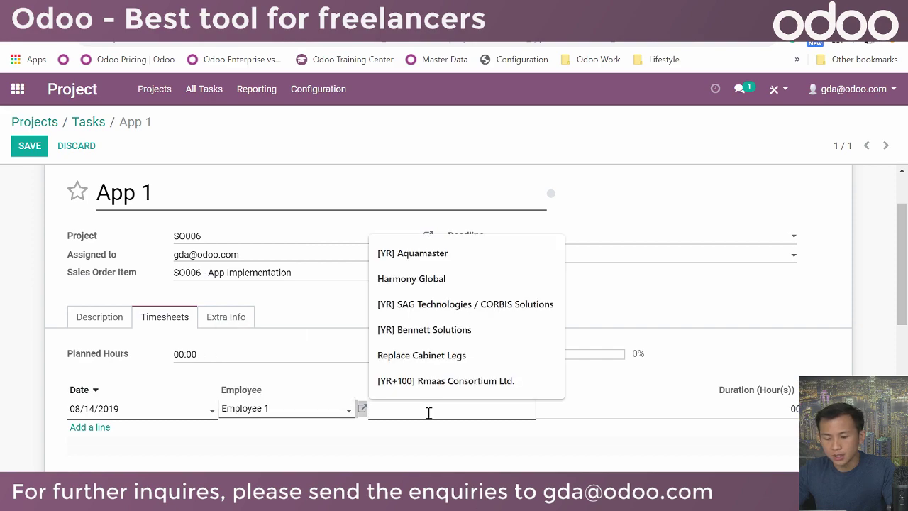
text(a)
key(BackSpace)
text(App R)
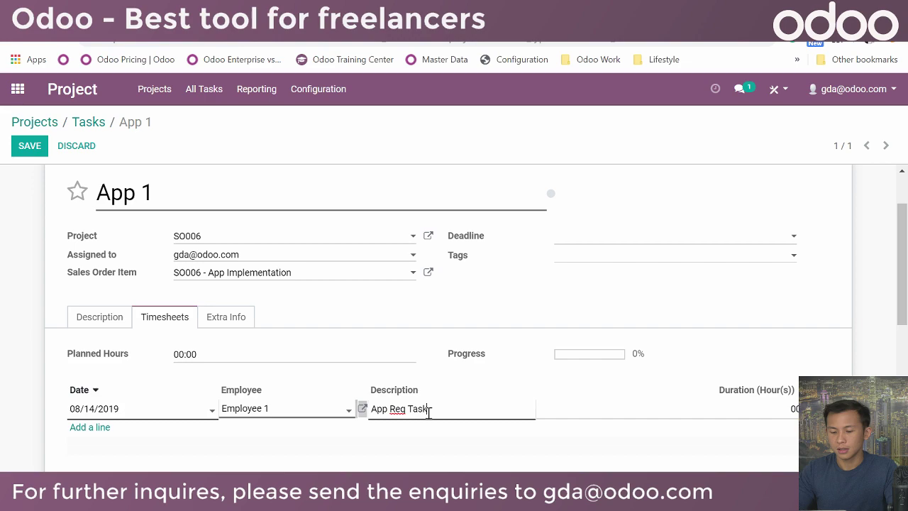
text(eq)
key(BackSpace)
key(BackSpace)
key(BackSpace)
text(Kick)
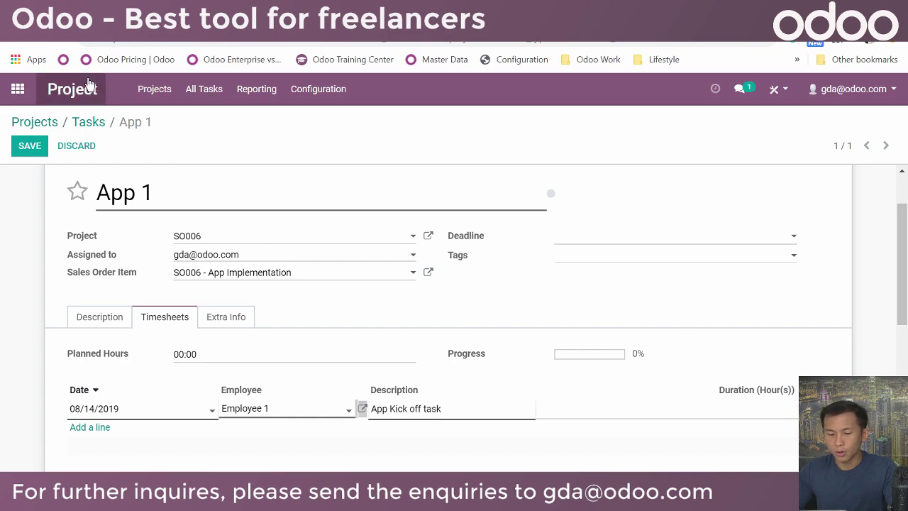
click(26, 145)
scroll(120, 223, down, 4)
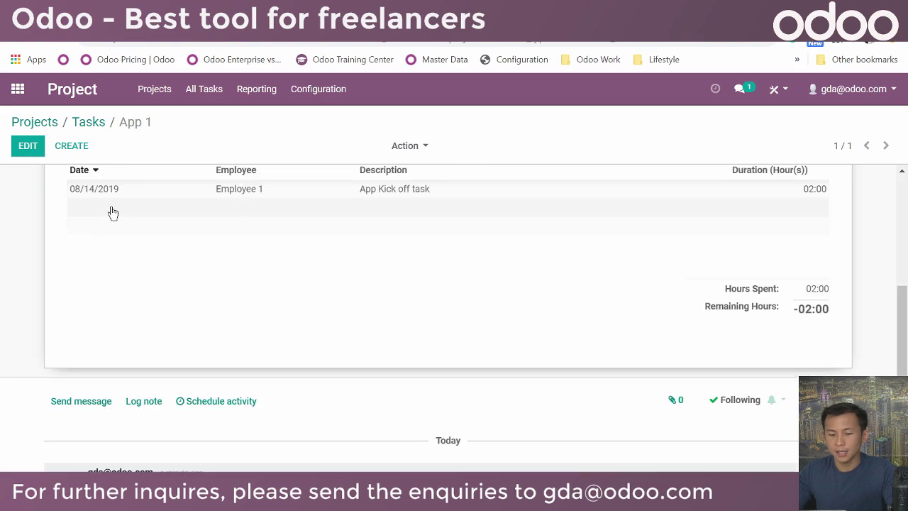
Add an 8-hour timesheet line for Employee 2 described as "Configuration" to App 1 and save the task
click(28, 145)
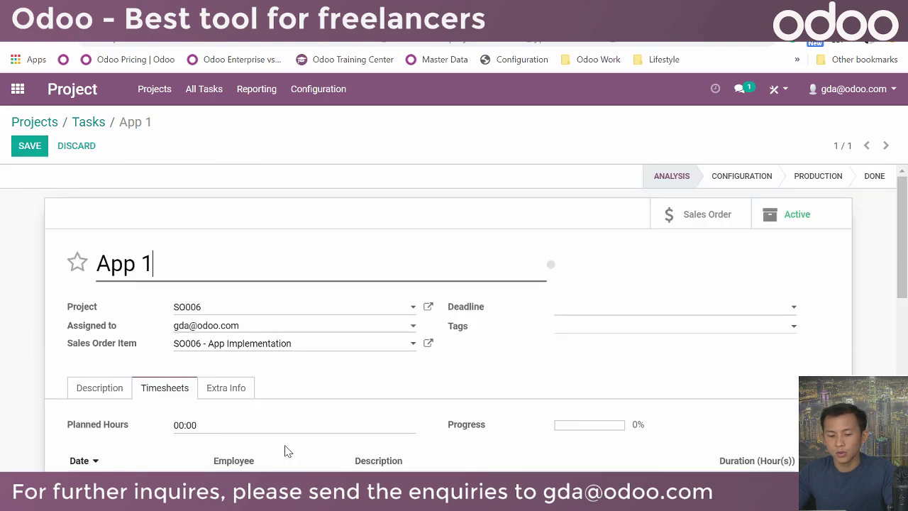
click(107, 429)
click(267, 429)
click(272, 369)
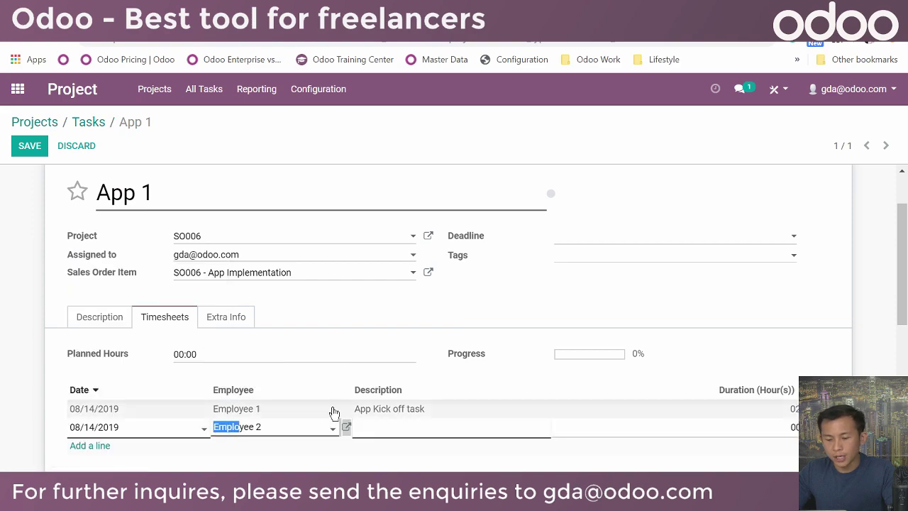
click(383, 427)
text(Configuration)
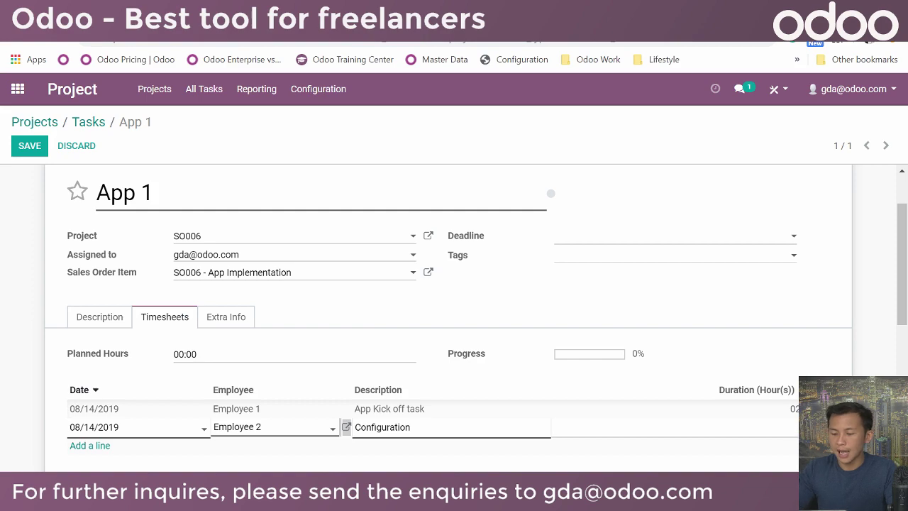
key(Return)
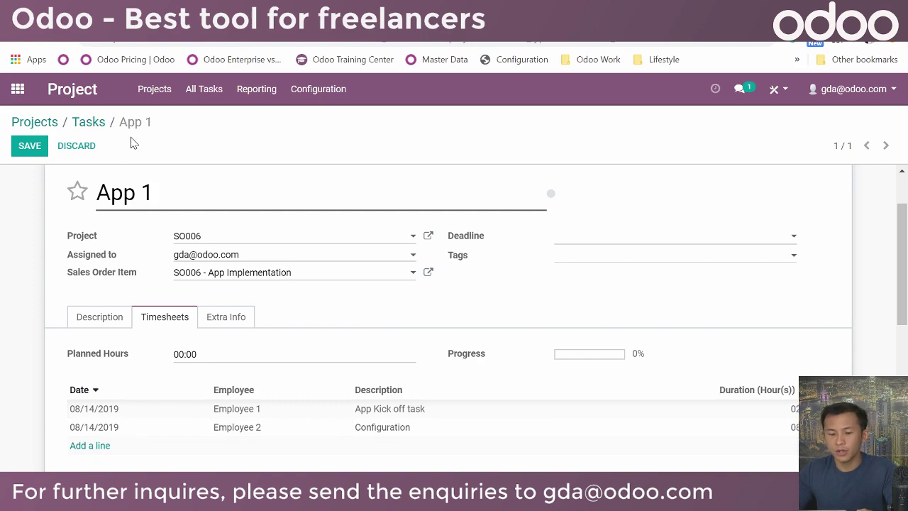
click(29, 147)
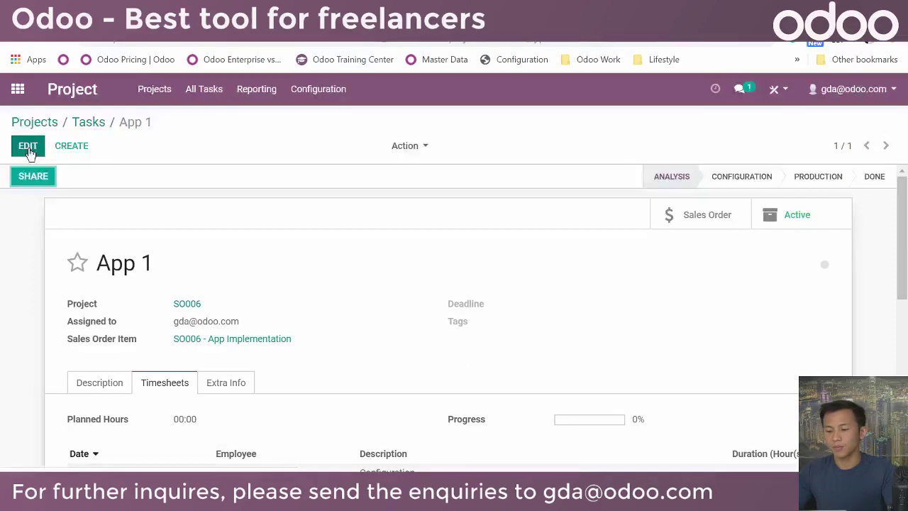
scroll(269, 262, down, 3)
scroll(272, 262, up, 2)
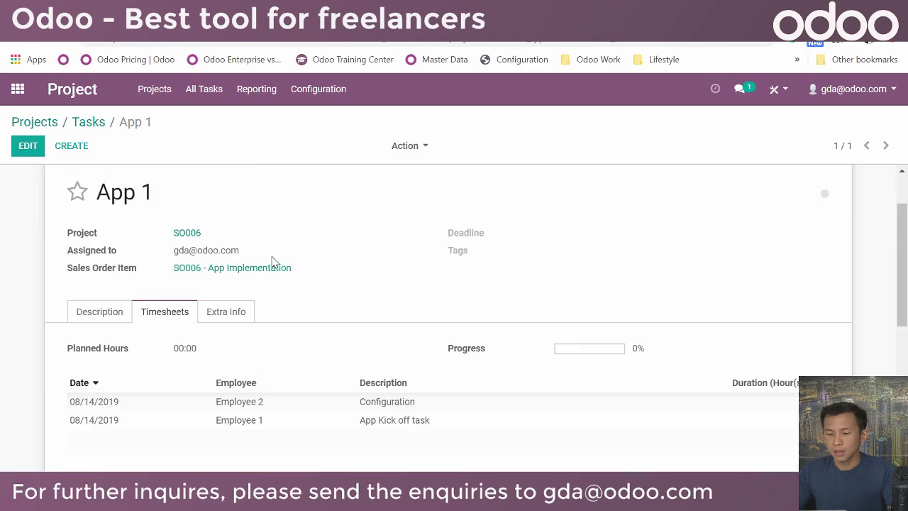
Schedule a Meeting activity for App 1 from the task board with the summary "Meeting afternoon", due 08/14/2019
click(90, 124)
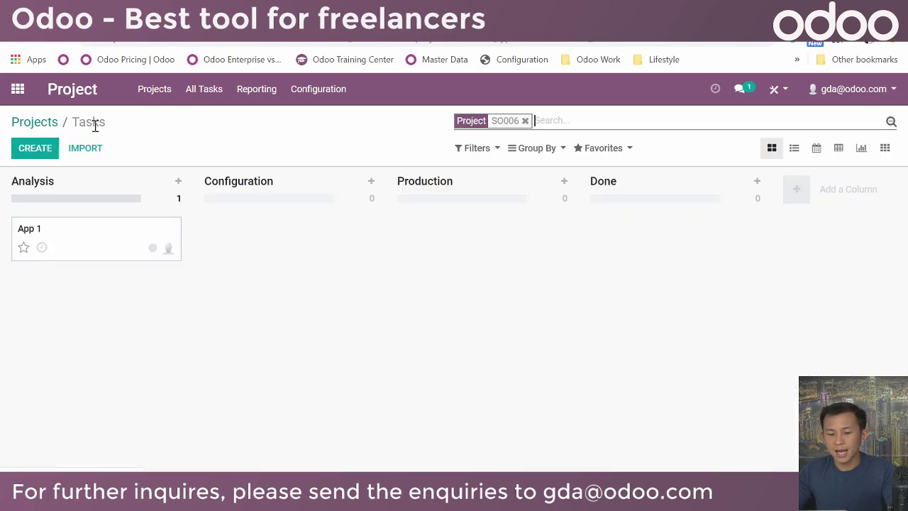
click(44, 249)
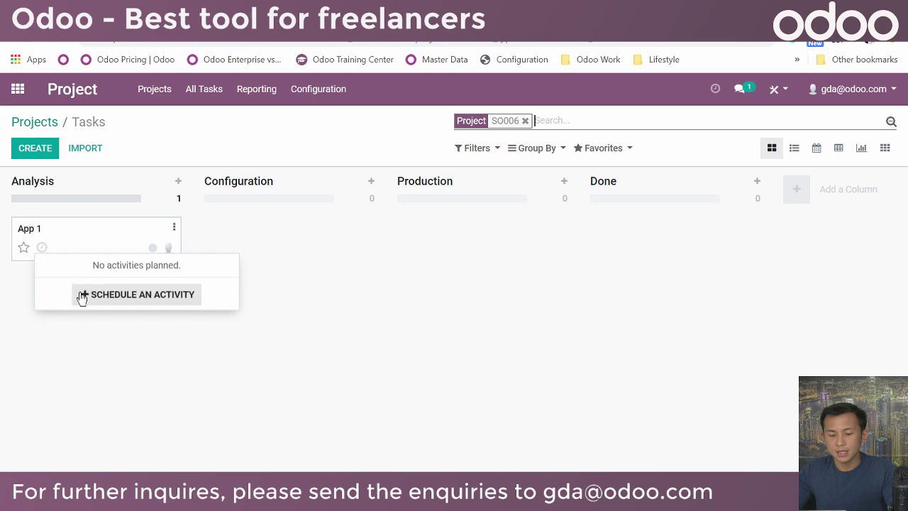
click(80, 300)
click(389, 173)
click(330, 225)
click(638, 170)
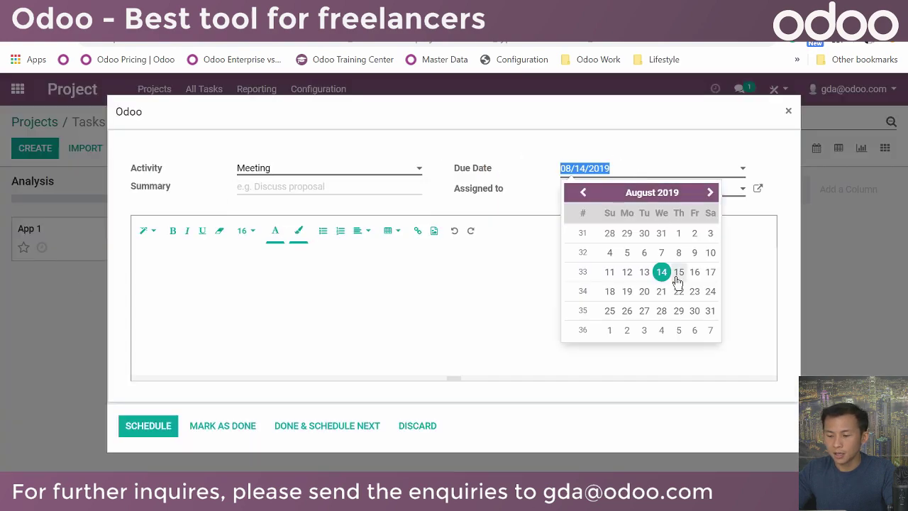
click(245, 397)
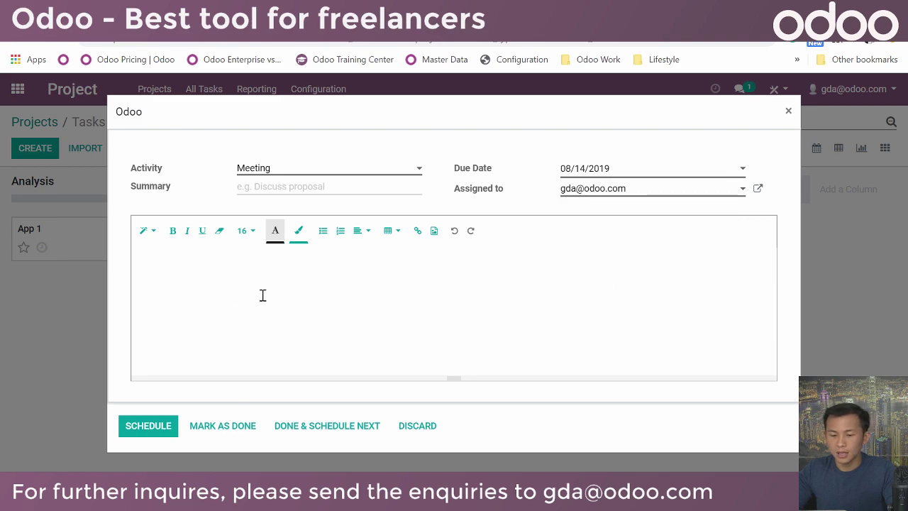
text(M)
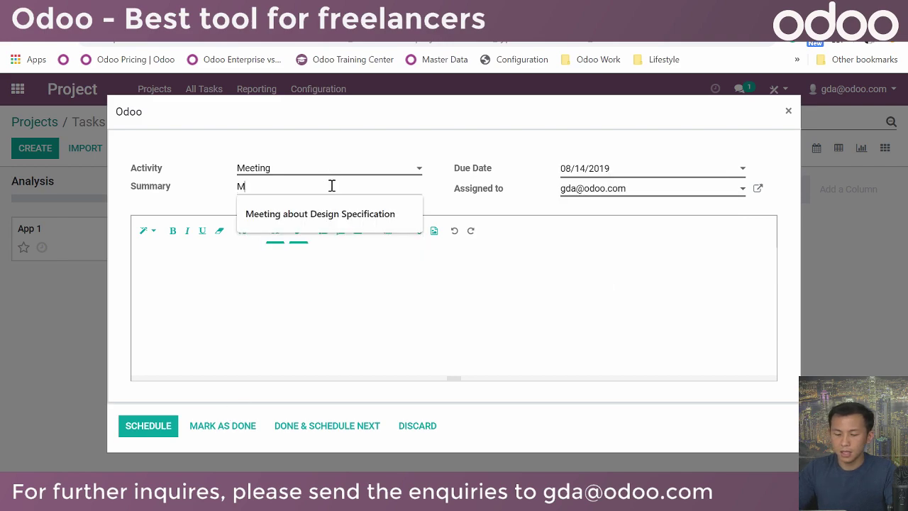
text(eeting afternoon)
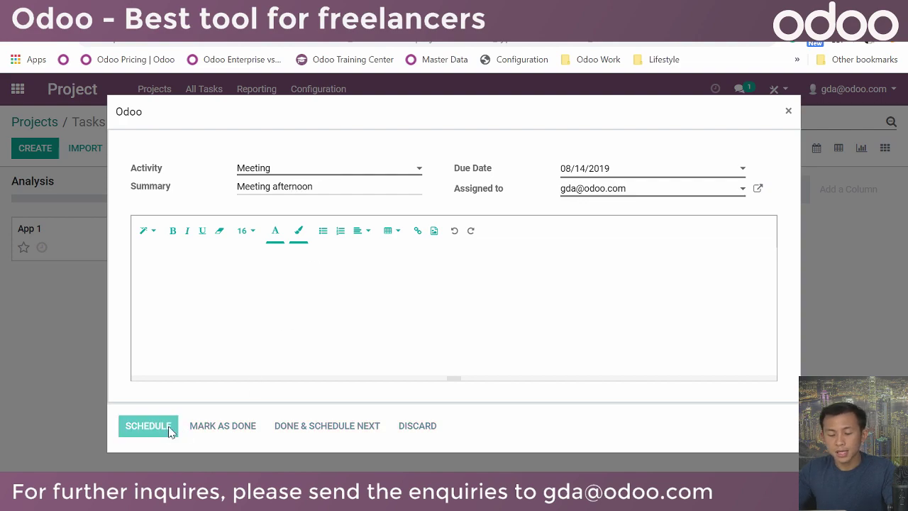
click(145, 427)
Move the App 1 task through Configuration to Production and mark it as Ready for Next Stage
drag(89, 234, 245, 244)
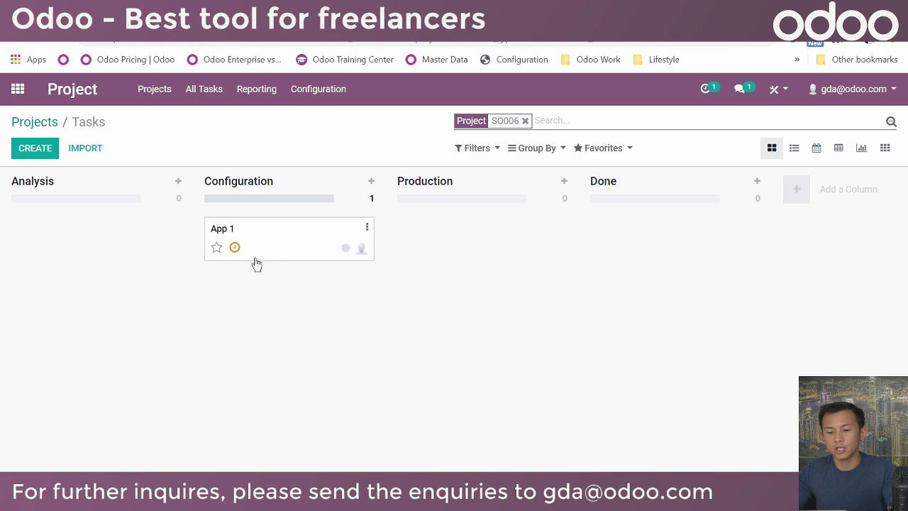
drag(261, 262, 441, 216)
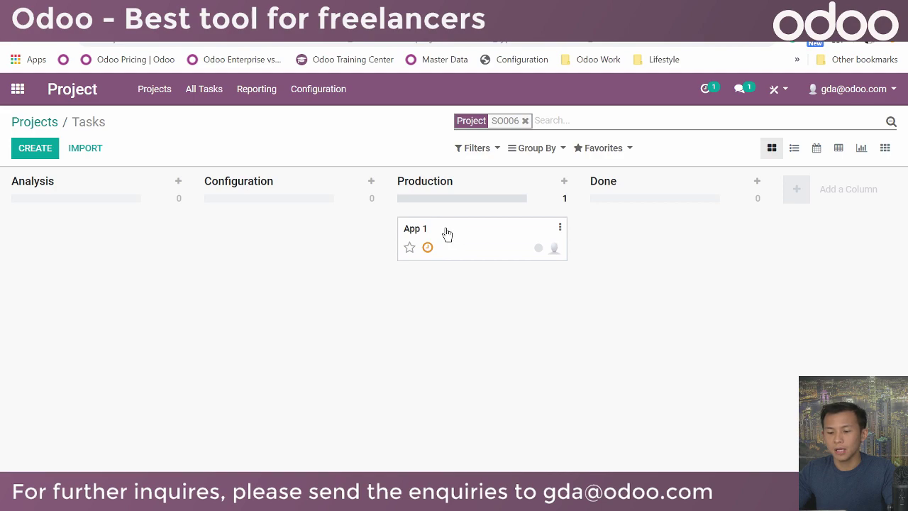
drag(459, 241, 508, 270)
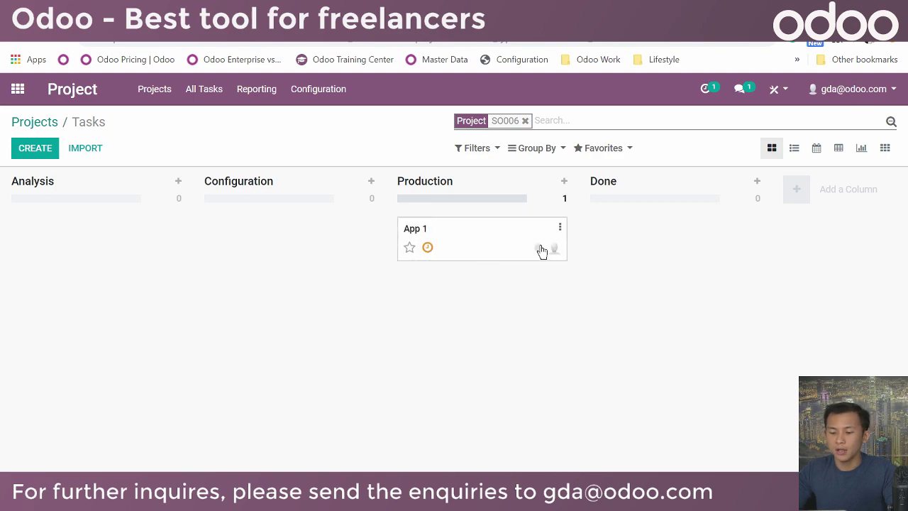
click(539, 248)
click(517, 274)
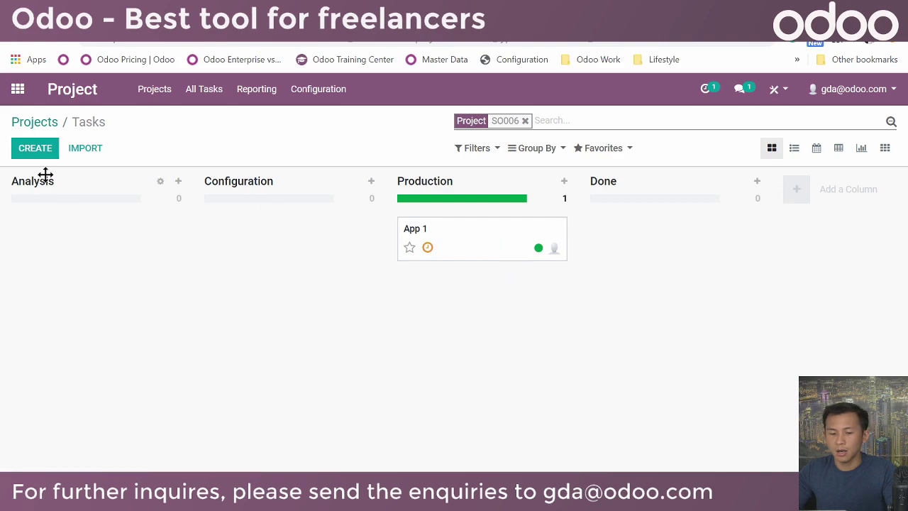
Create a task titled "App 2" in the Analysis stage, keeping the default assignee
click(27, 154)
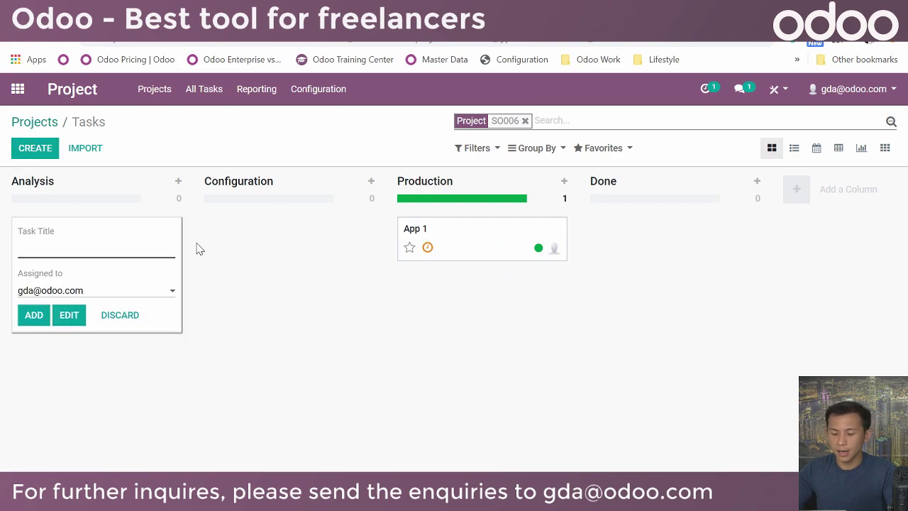
text(App 2)
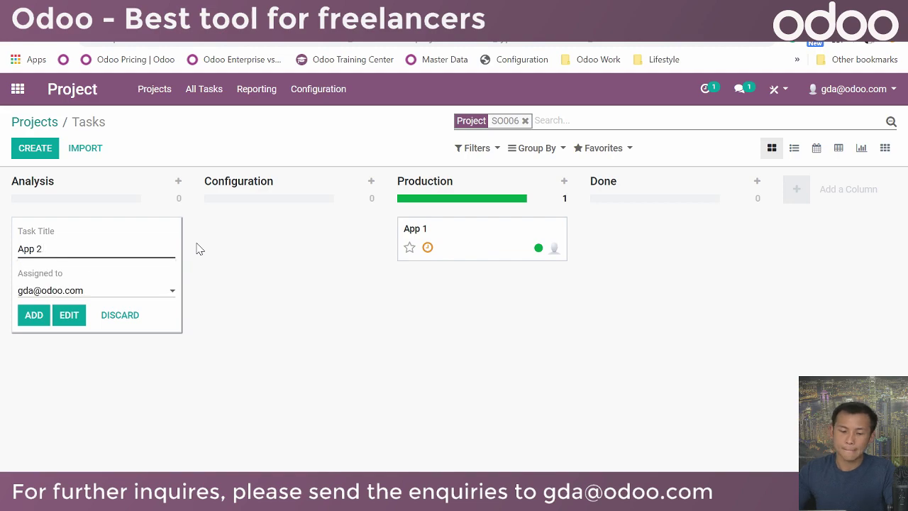
click(40, 316)
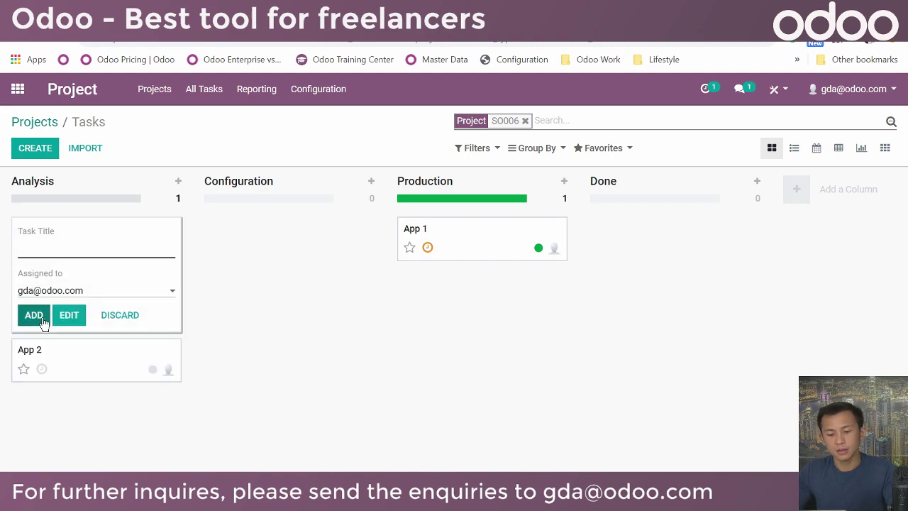
click(241, 296)
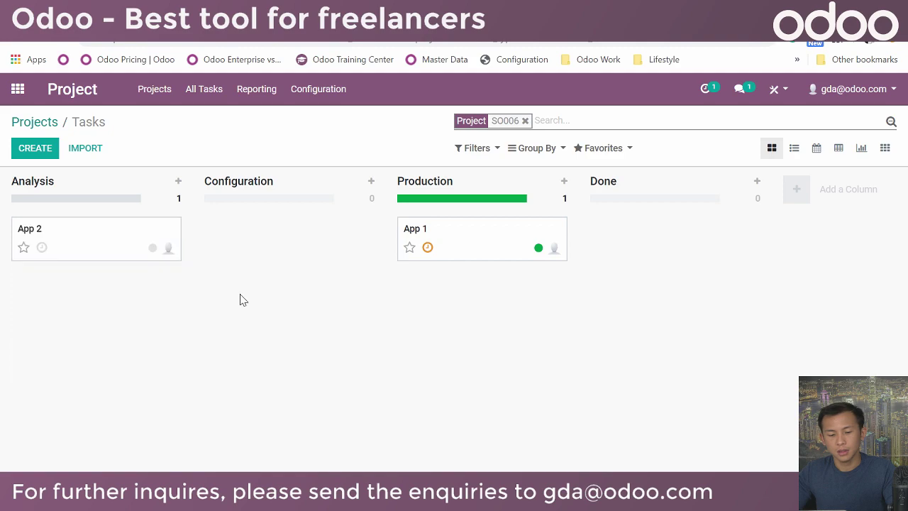
Check the App 2 task's details and mark the task as Blocked on the board
click(159, 257)
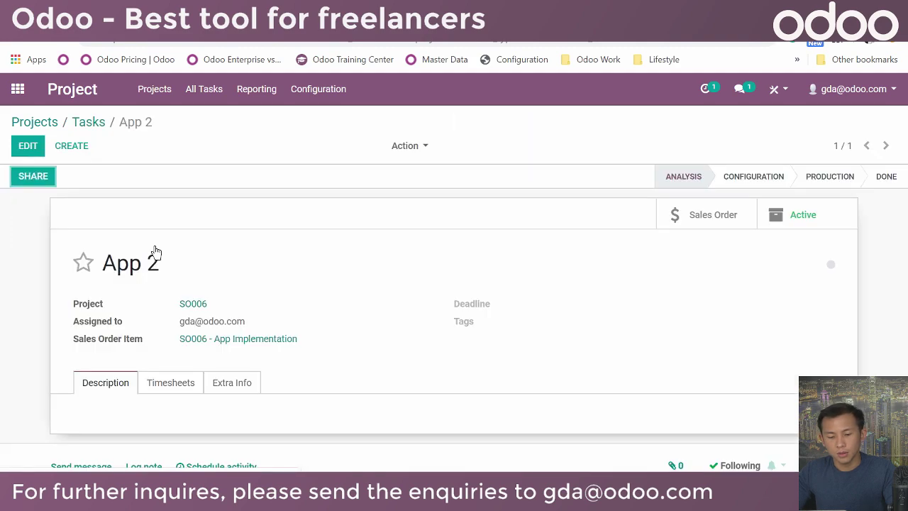
click(87, 124)
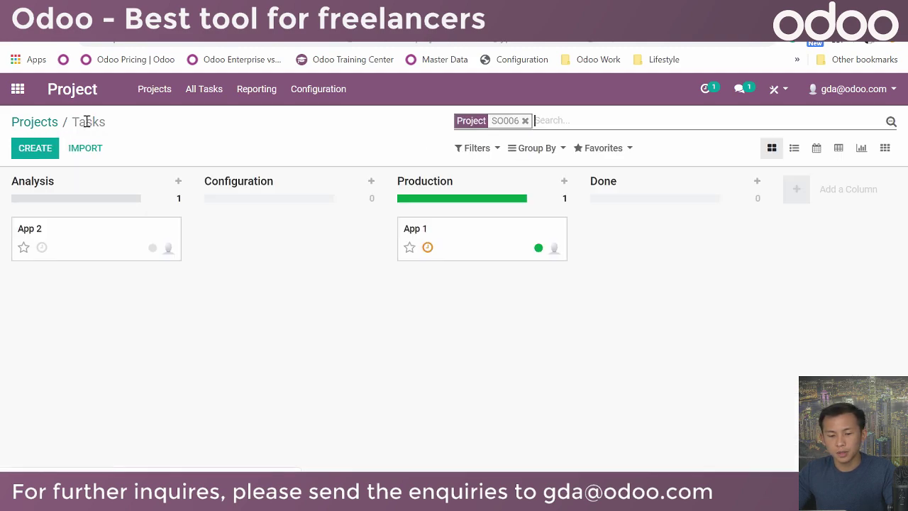
click(153, 248)
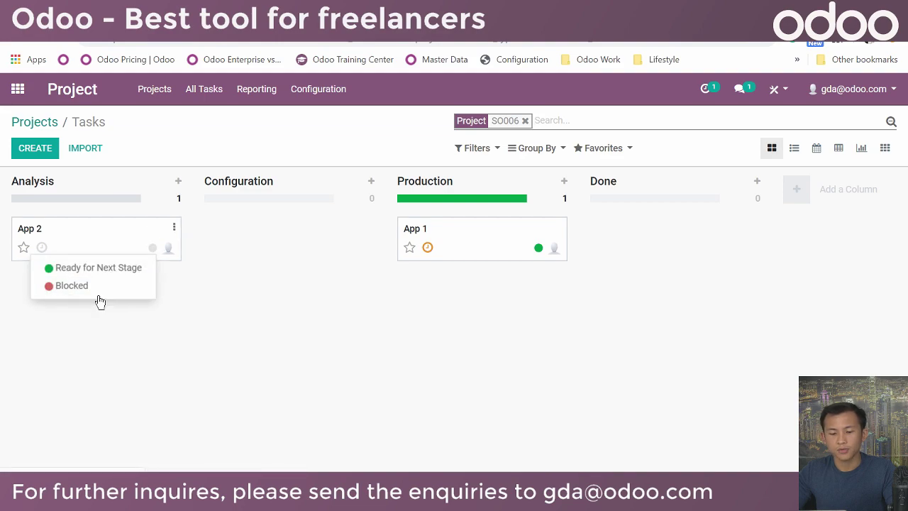
click(67, 292)
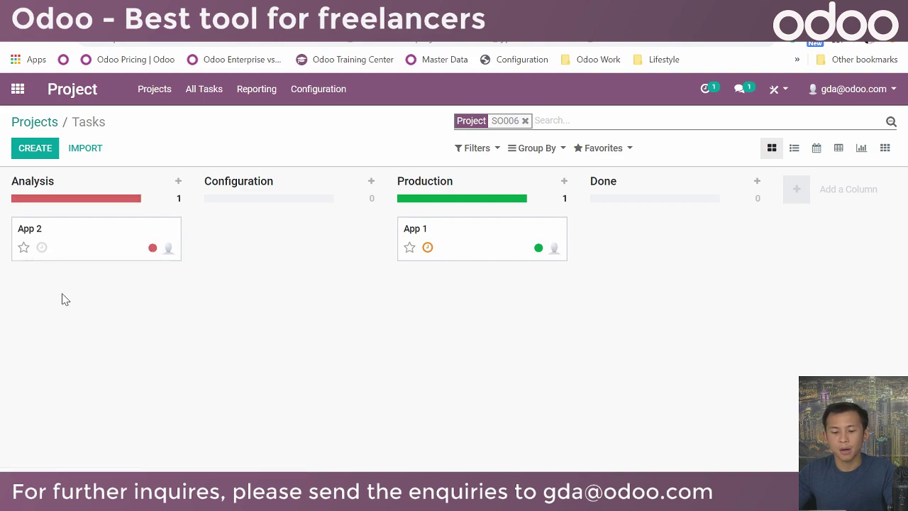
Set the planned hours of the App 2 task to 10 and save the task
click(68, 233)
scroll(633, 251, down, 1)
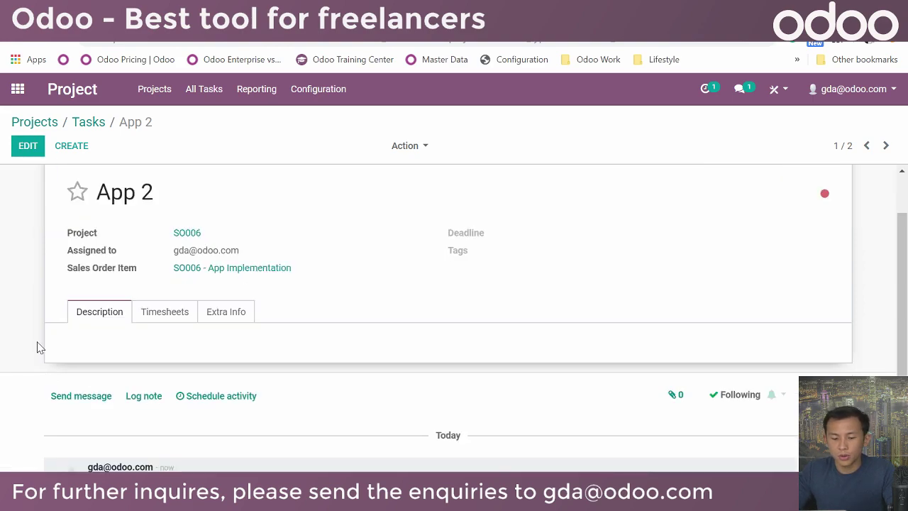
click(27, 145)
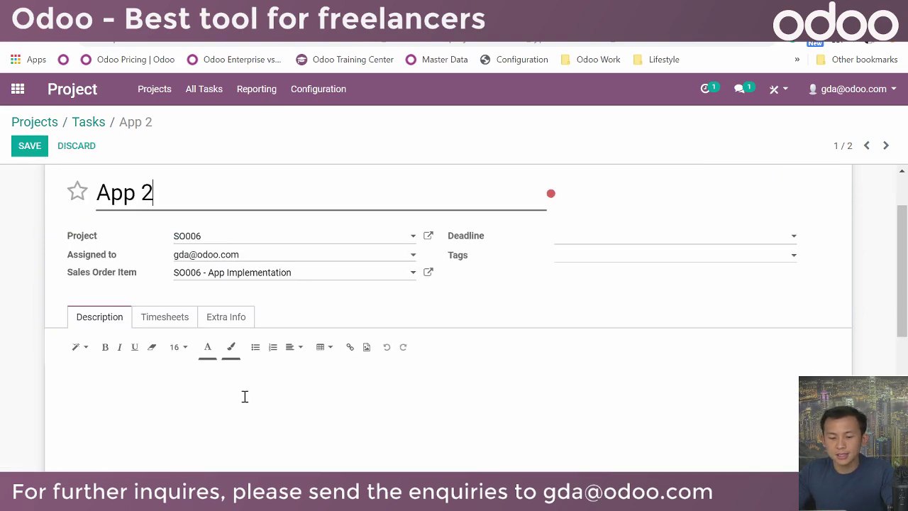
click(173, 319)
scroll(222, 353, down, 1)
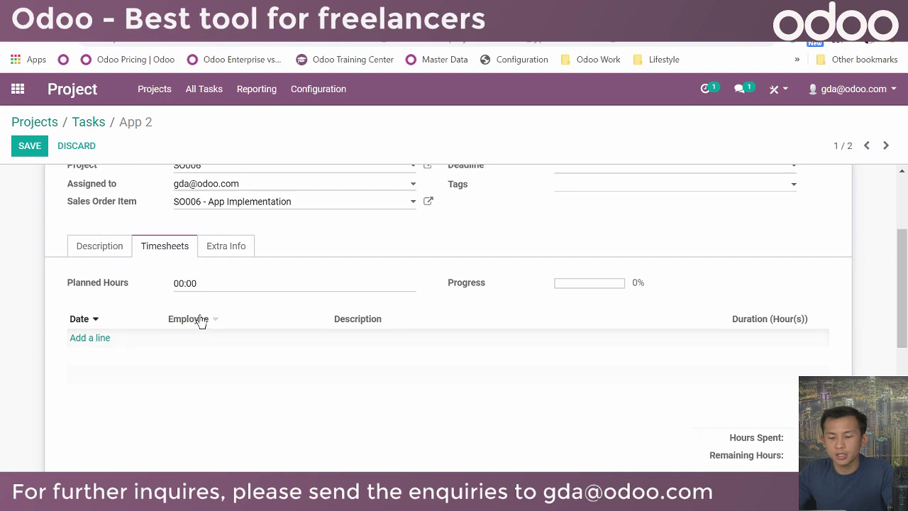
key(BackSpace)
key(BackSpace)
key(BackSpace)
text(1)
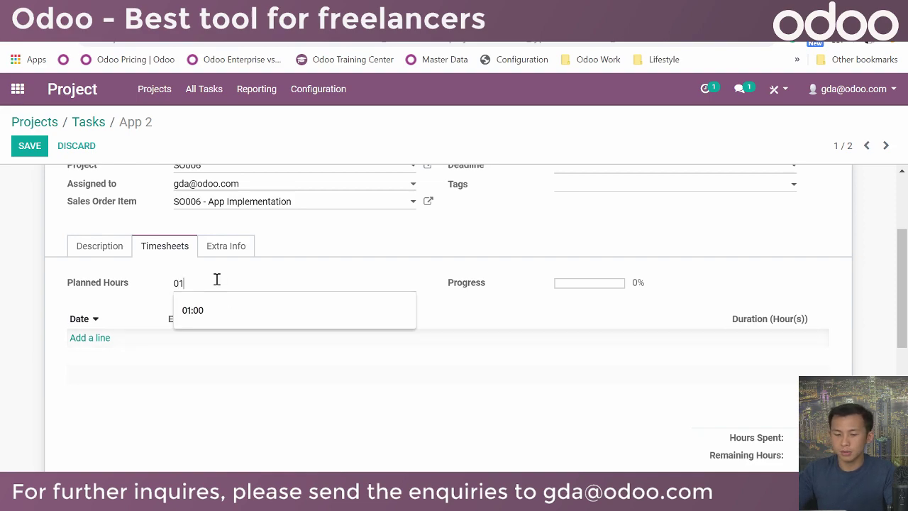
key(BackSpace)
text(10)
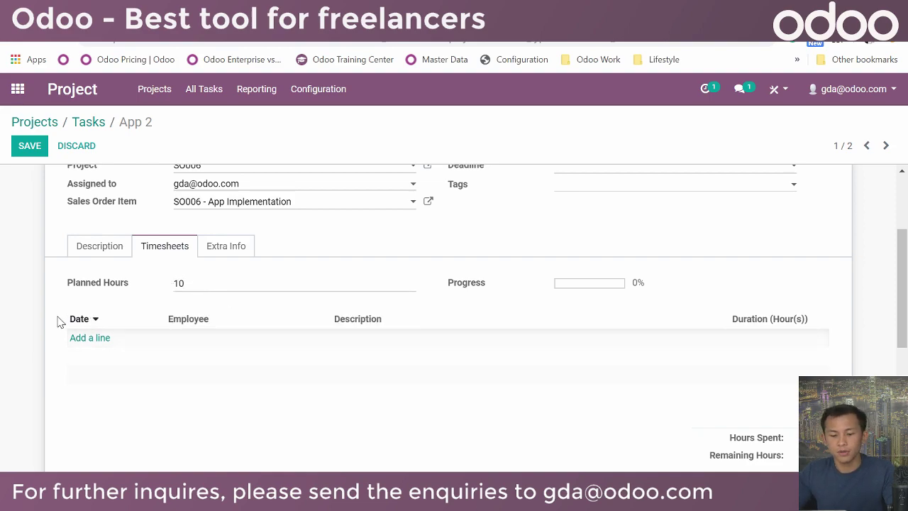
click(32, 149)
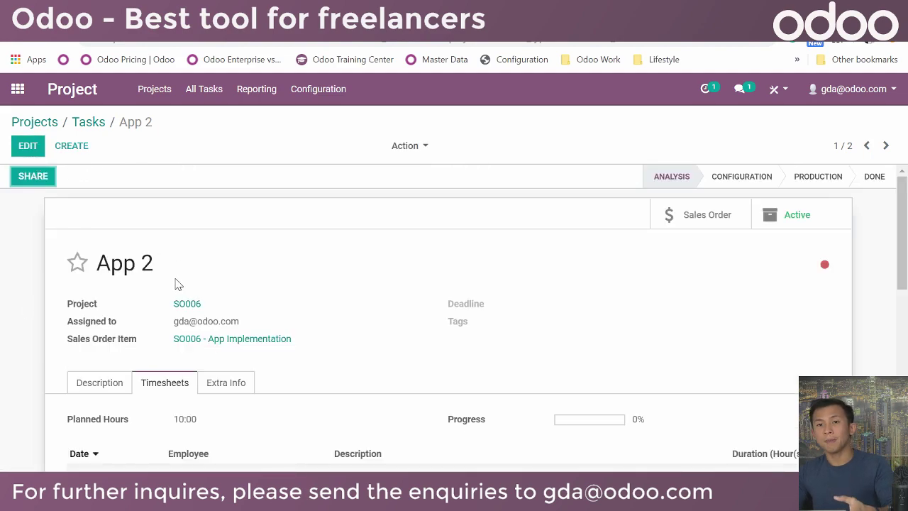
Log an 8-hour timesheet line on App 2 for Employee 1, described as "App Customization and Testing", and save it
scroll(170, 305, down, 2)
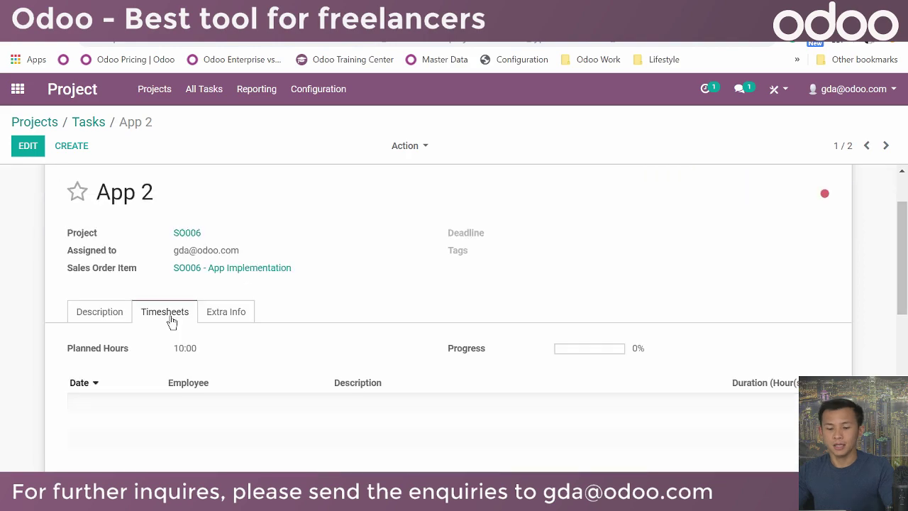
click(28, 145)
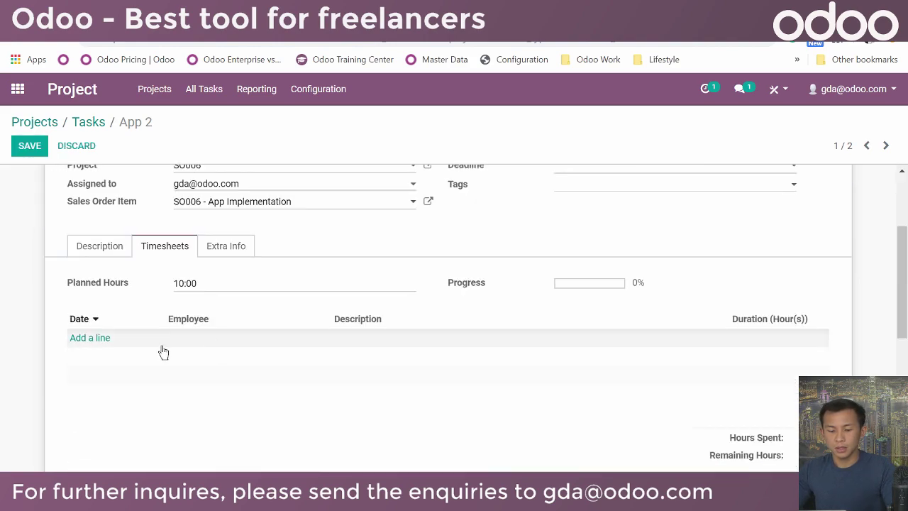
click(99, 338)
click(261, 348)
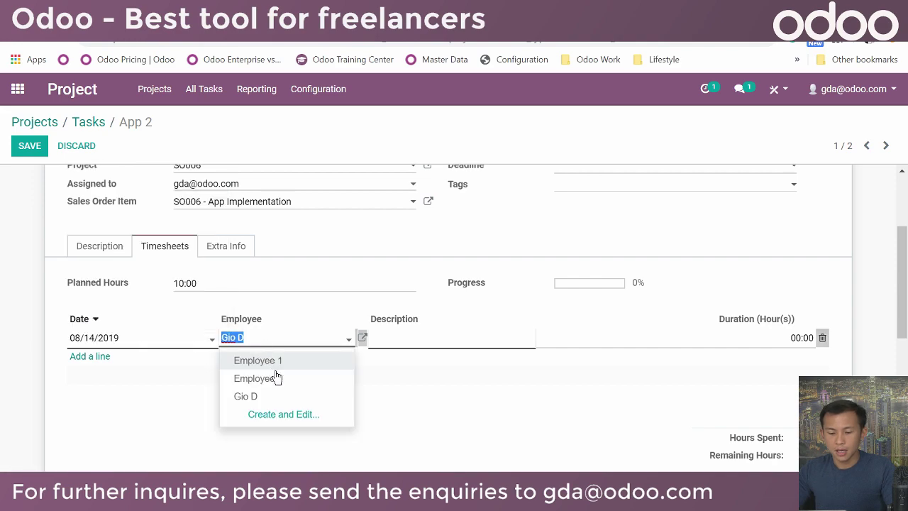
click(275, 366)
click(440, 339)
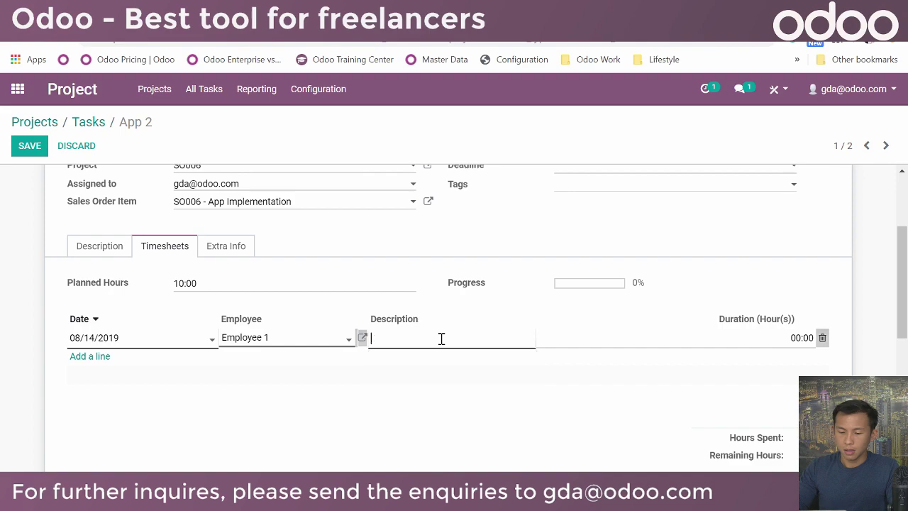
text(App Customization and Testing)
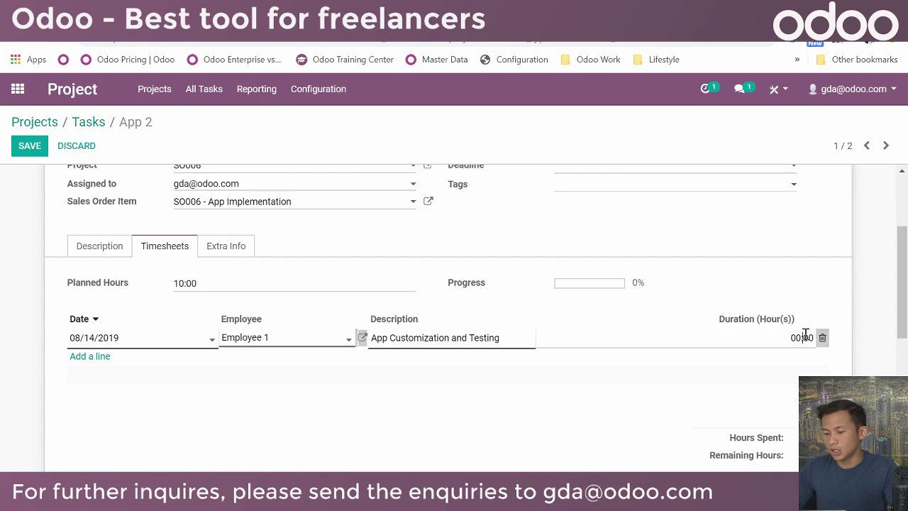
click(806, 334)
text(10)
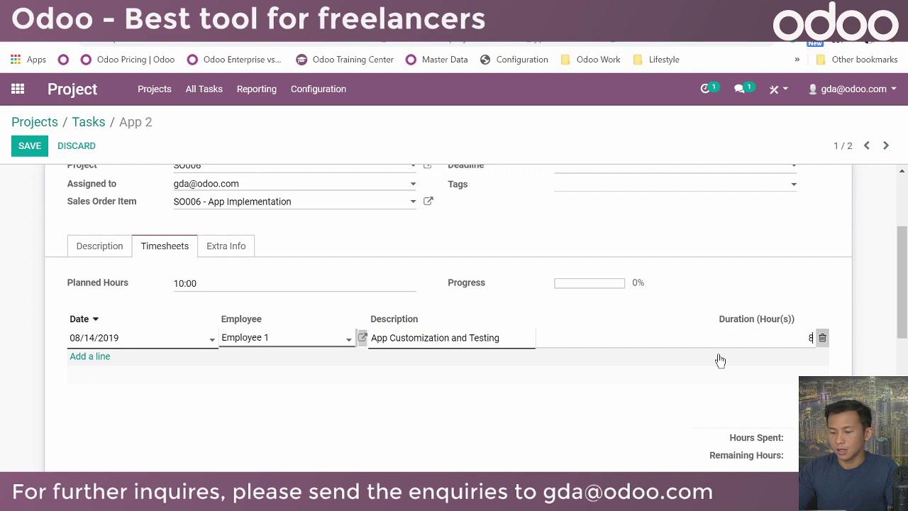
click(29, 146)
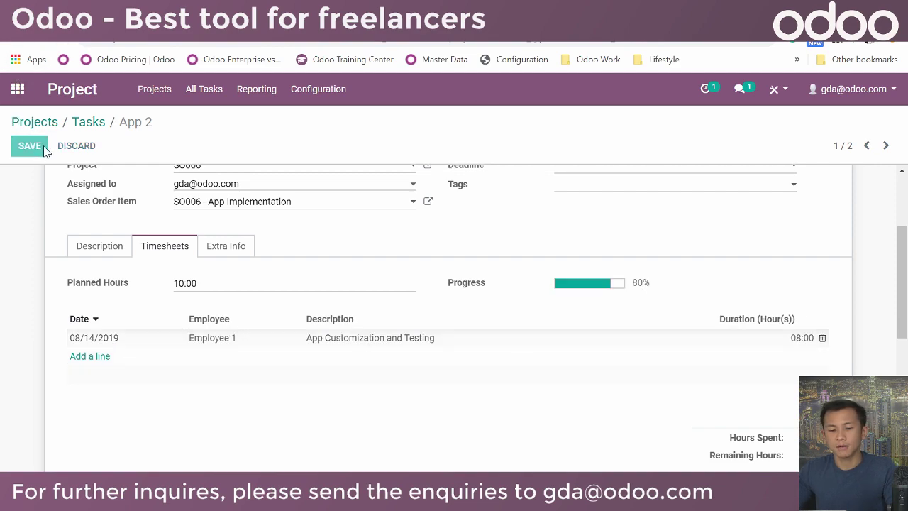
Return to the project's task board and move App 1 from Production to Done
click(89, 124)
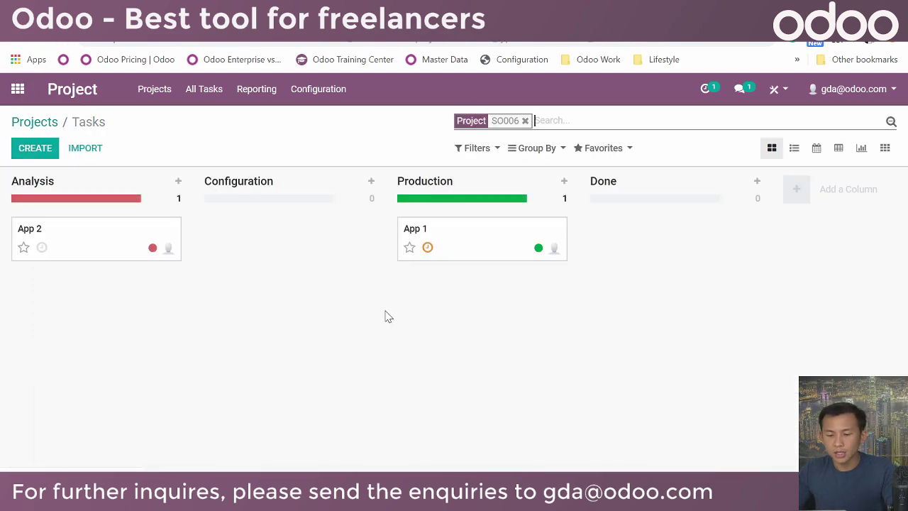
drag(481, 245, 659, 248)
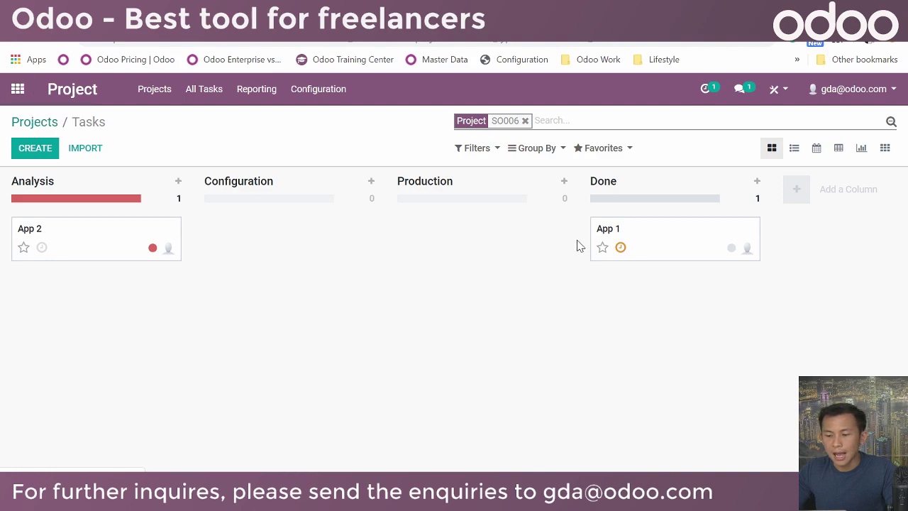
Open sales order SO006 in the Sales app, set the delivered quantity of App Implementation to 1 and save
click(18, 91)
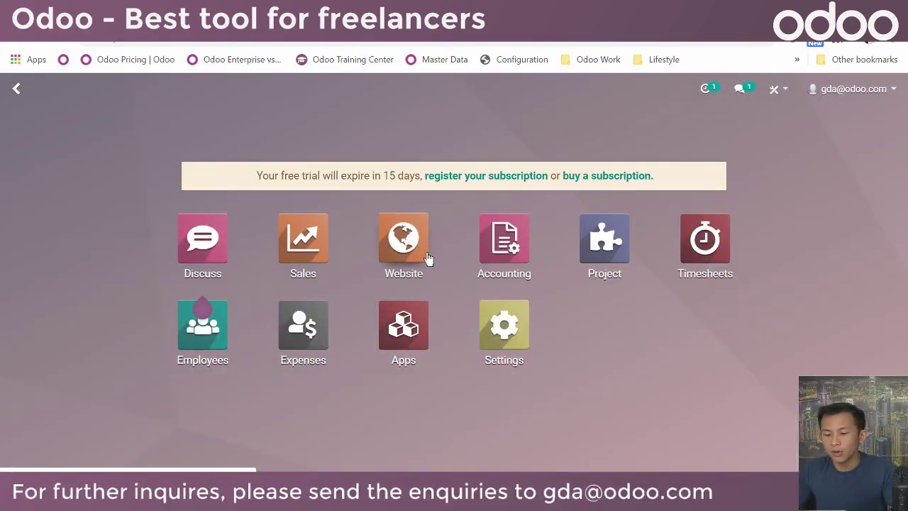
click(303, 240)
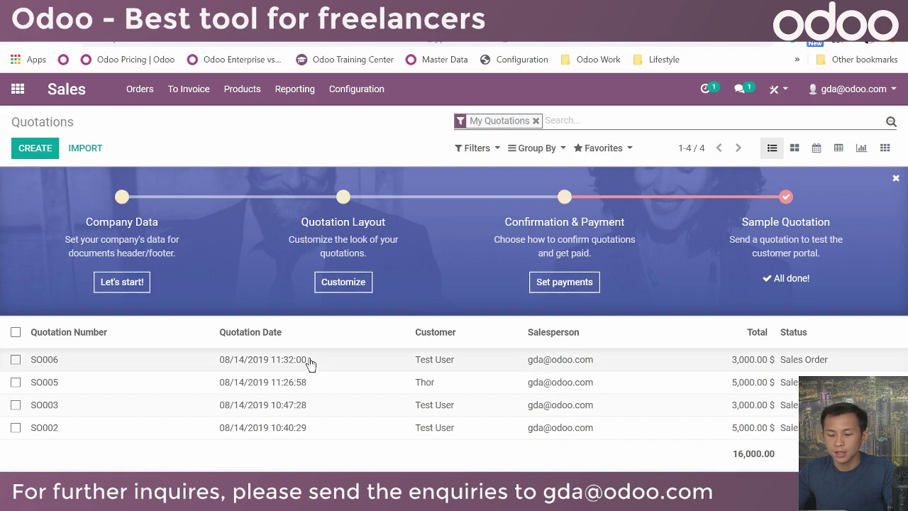
click(307, 364)
scroll(310, 360, down, 1)
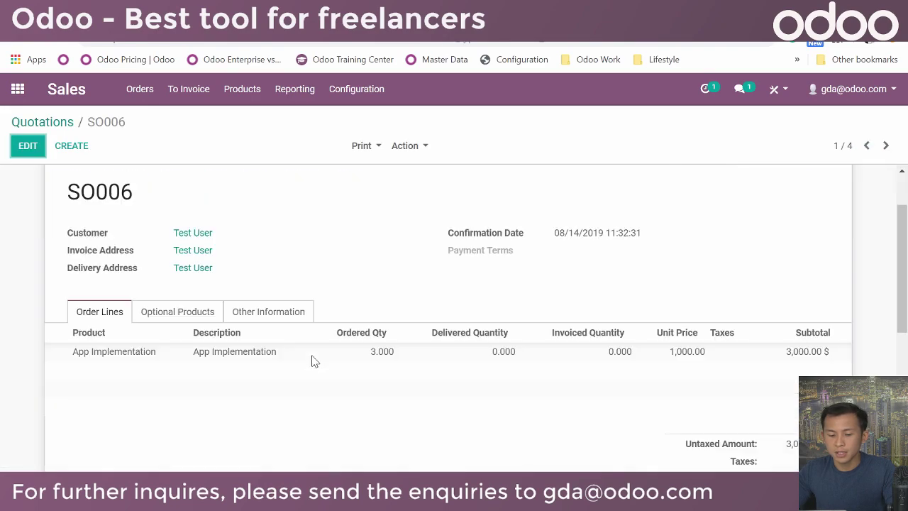
click(28, 145)
click(492, 360)
text(1)
click(521, 377)
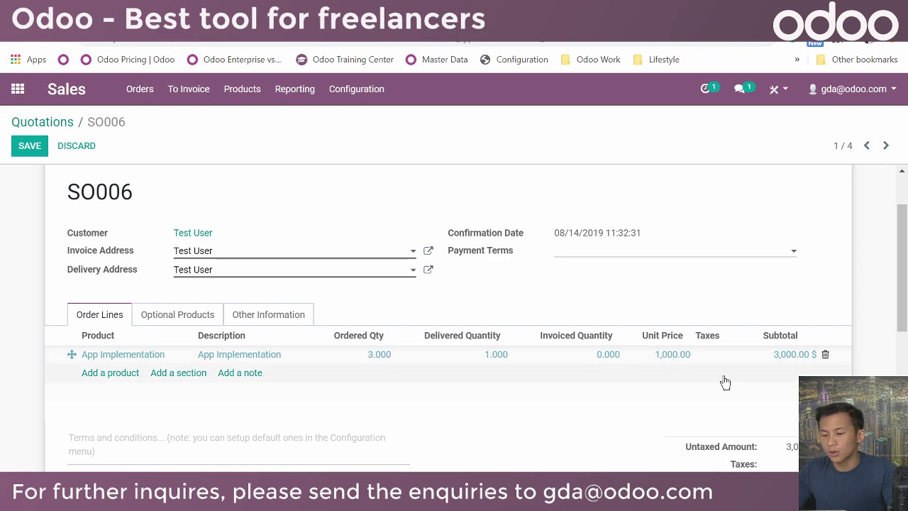
scroll(725, 383, down, 2)
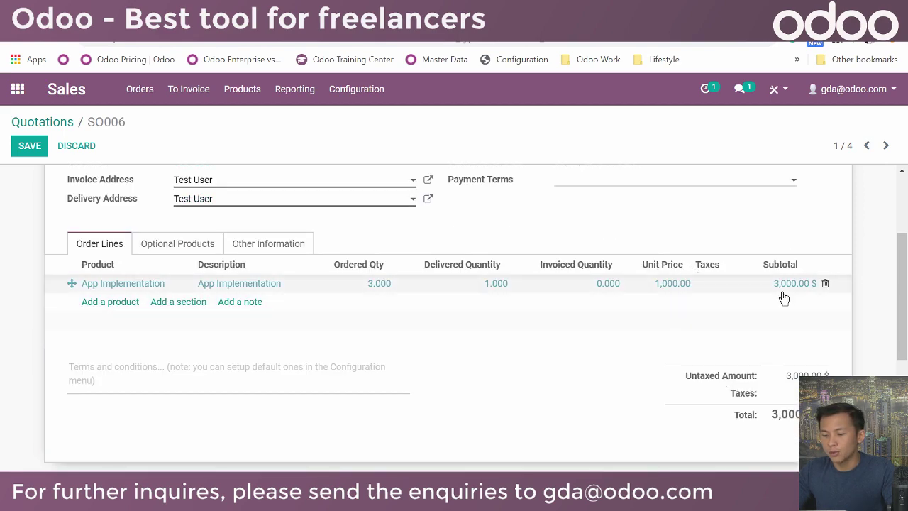
scroll(397, 263, up, 4)
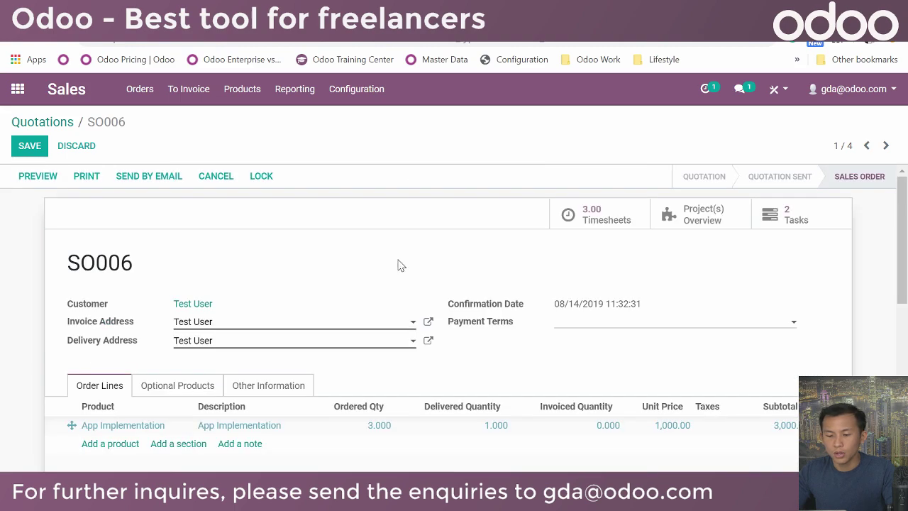
click(43, 137)
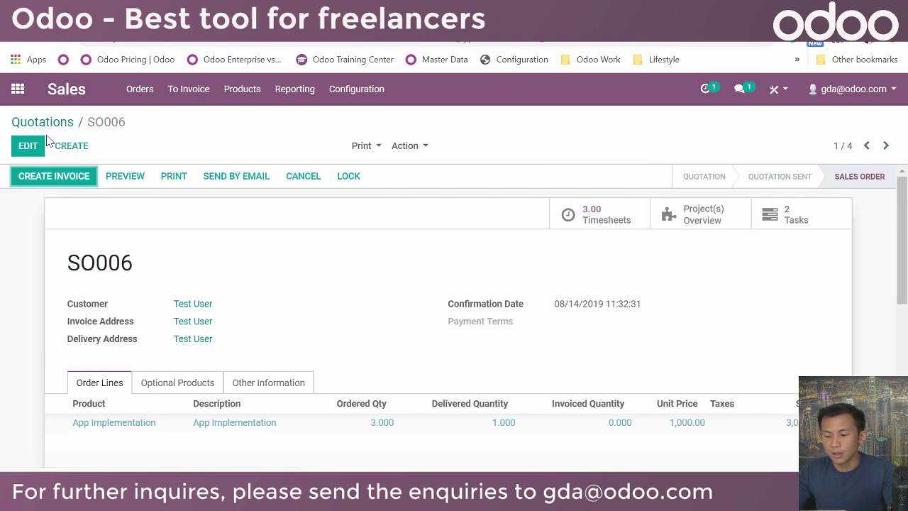
Create an invoice from SO006 for invoiceable lines with down payments deducted
click(89, 176)
click(229, 206)
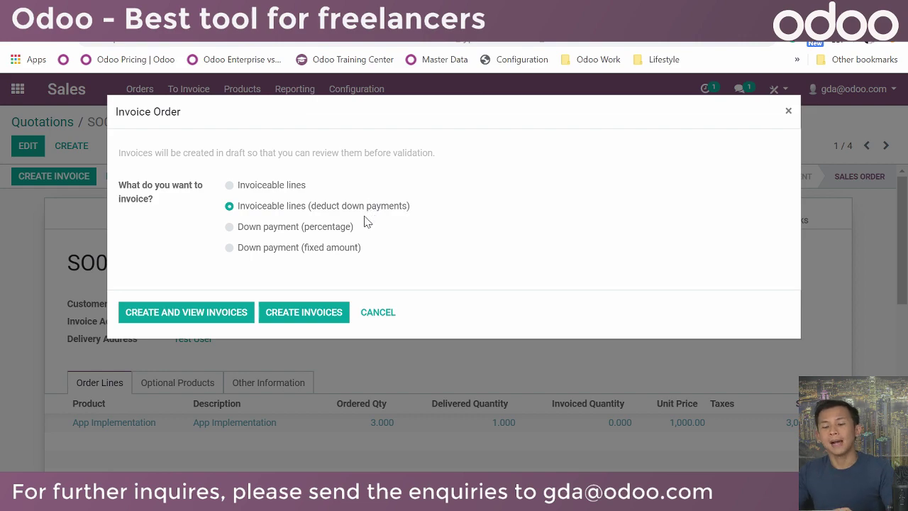
click(318, 312)
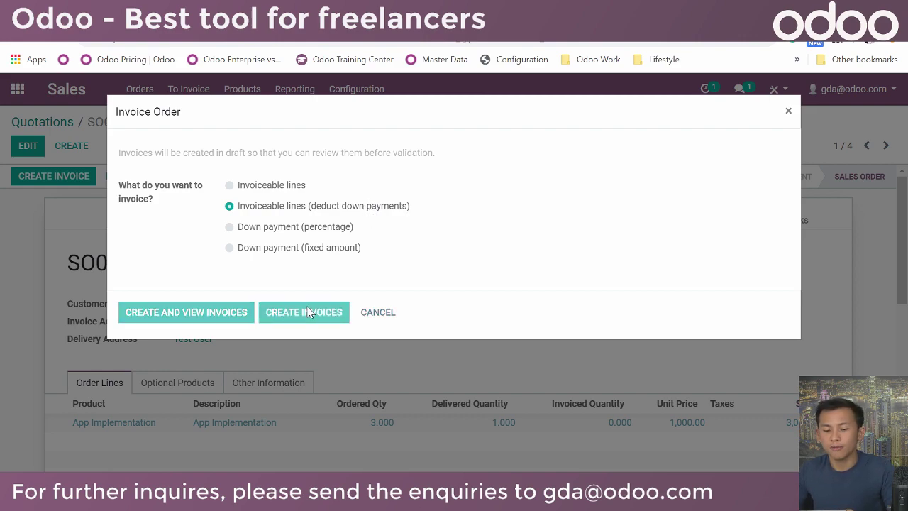
Open the draft invoice linked to SO006, review its App Implementation line and validate the invoice
scroll(307, 312, down, 2)
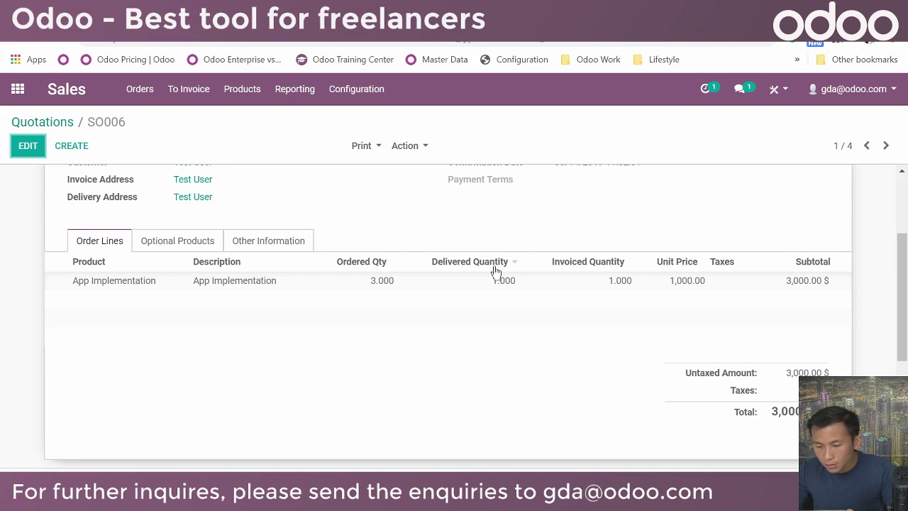
scroll(500, 283, down, 3)
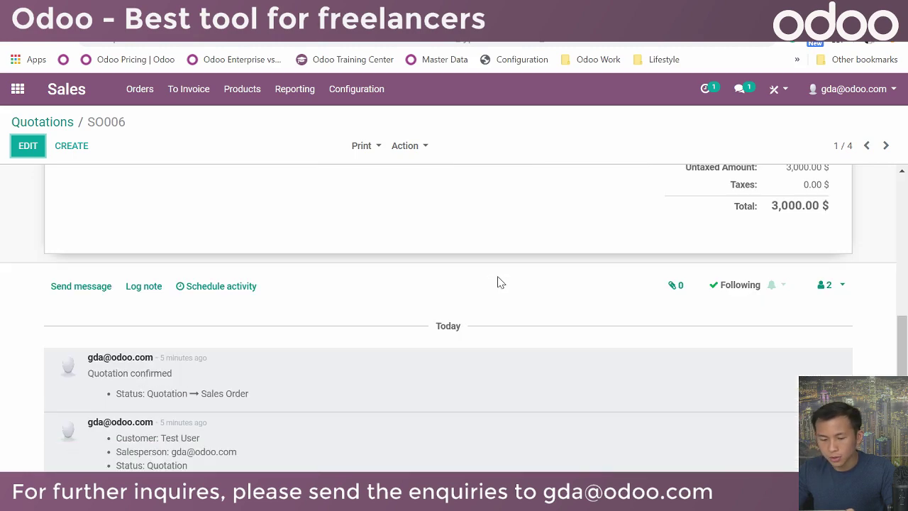
scroll(500, 283, up, 4)
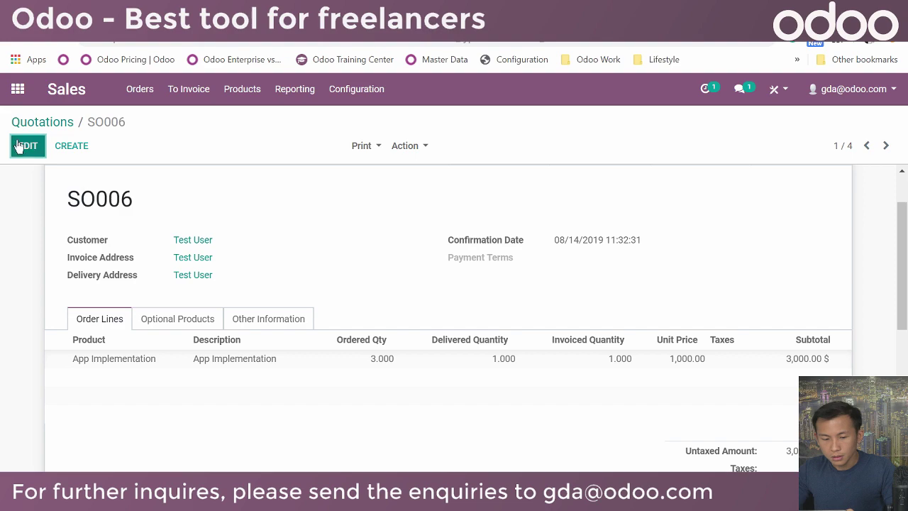
scroll(395, 235, up, 1)
click(787, 213)
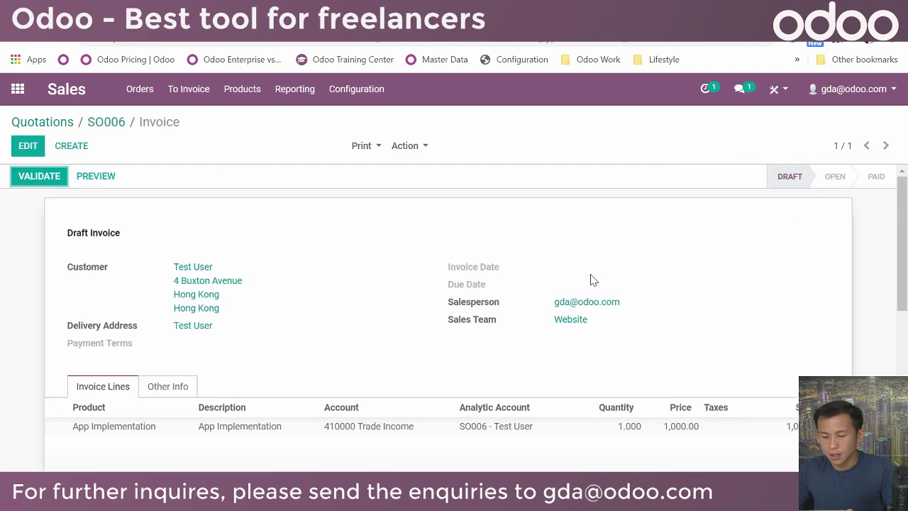
scroll(593, 280, down, 1)
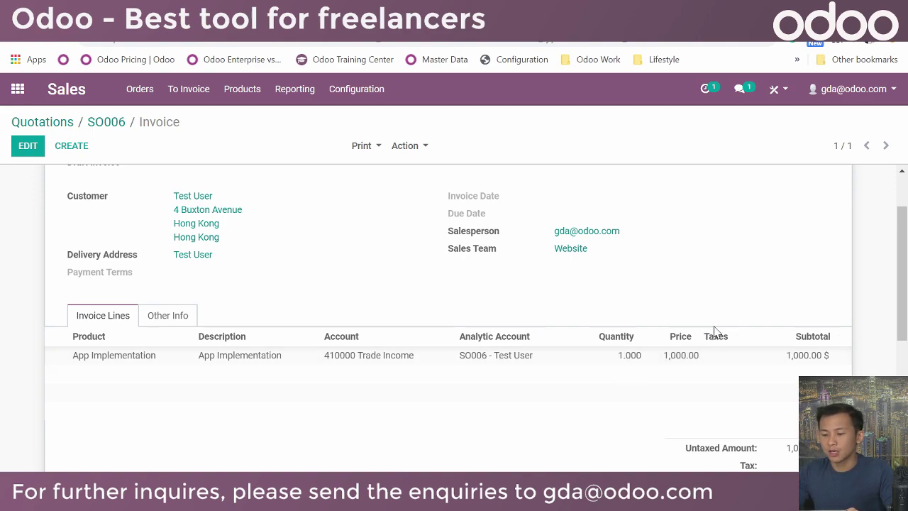
scroll(715, 332, down, 4)
scroll(715, 331, up, 5)
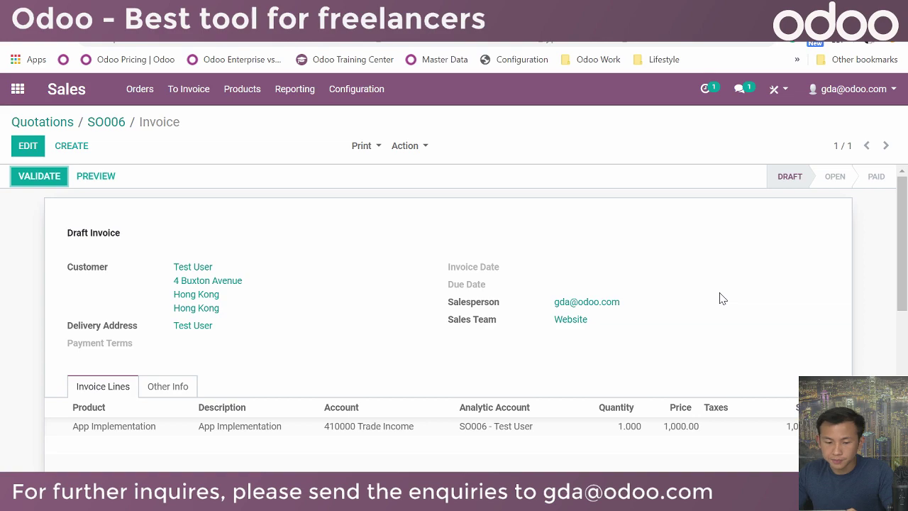
click(57, 176)
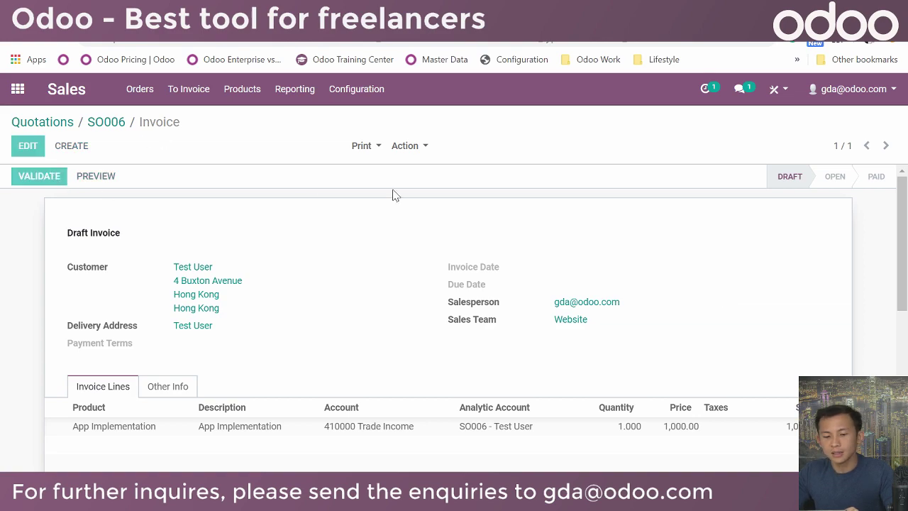
Register a payment of 1,000.00 $ for the invoice through the Bank (HKD) journal, dated 08/14/2019
click(169, 181)
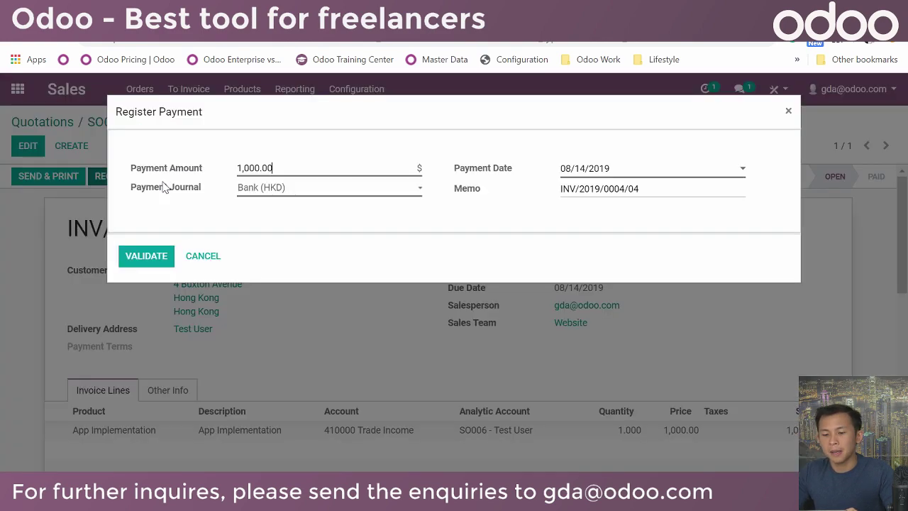
click(155, 254)
scroll(347, 232, down, 3)
scroll(344, 228, up, 3)
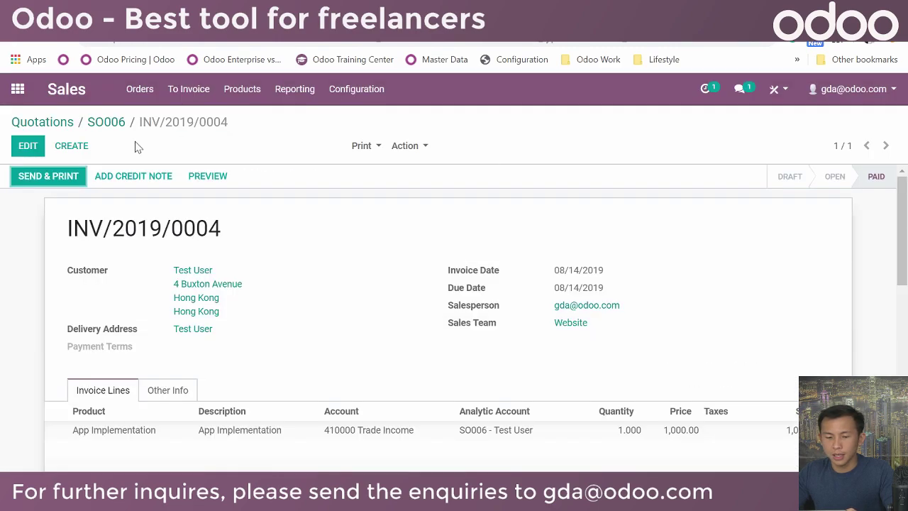
Return to sales order SO006 and check the delivered and invoiced quantities on its order line
click(106, 121)
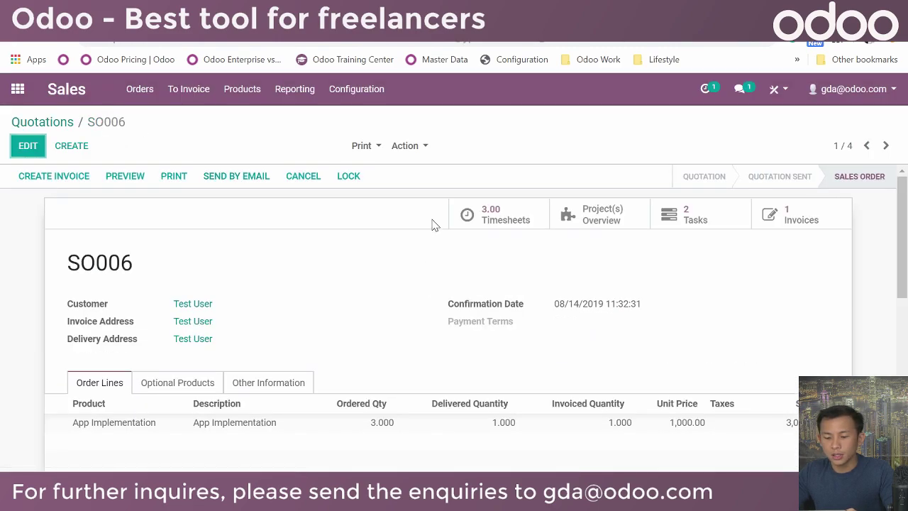
scroll(458, 213, down, 1)
scroll(454, 202, up, 1)
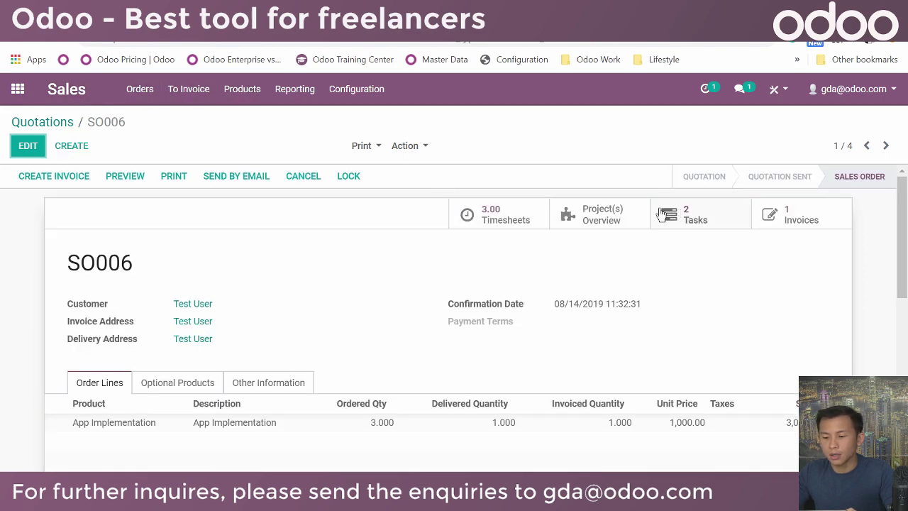
Open SO006's tasks and move App 2 from Analysis through Configuration to the Production stage
click(713, 219)
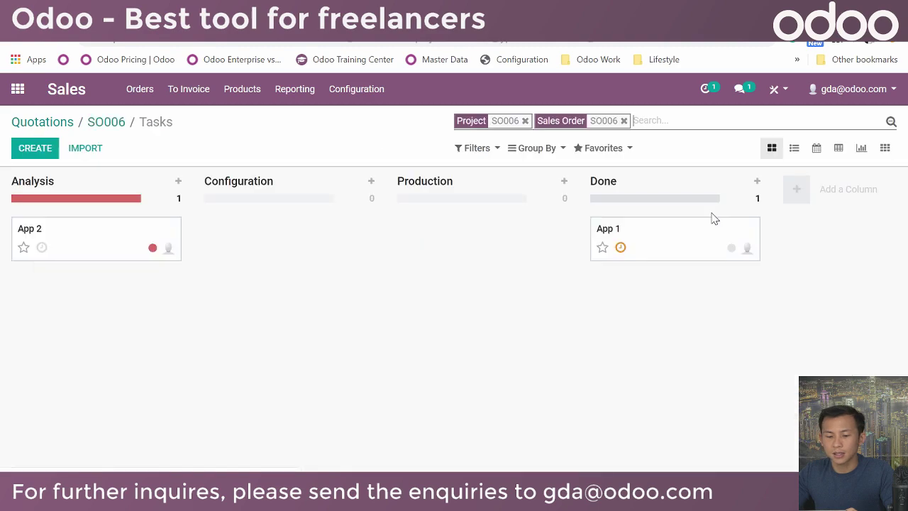
drag(112, 242, 274, 235)
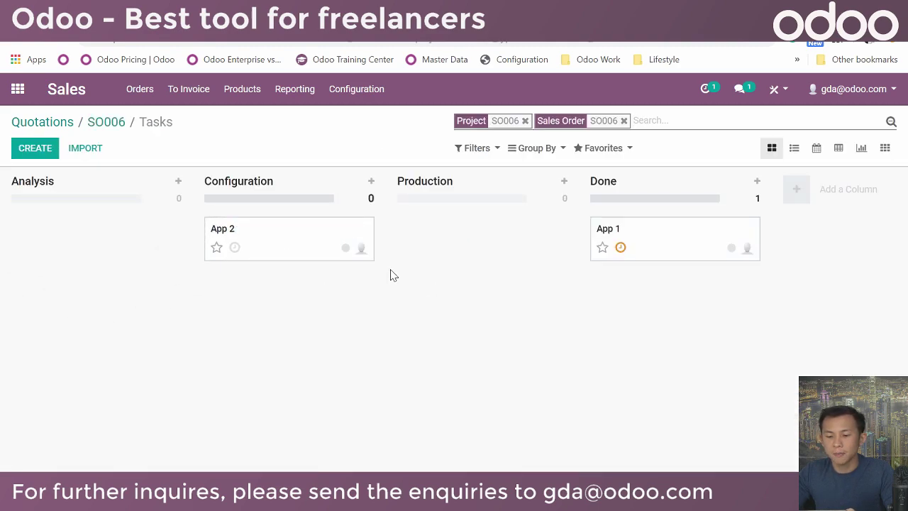
drag(305, 239, 445, 230)
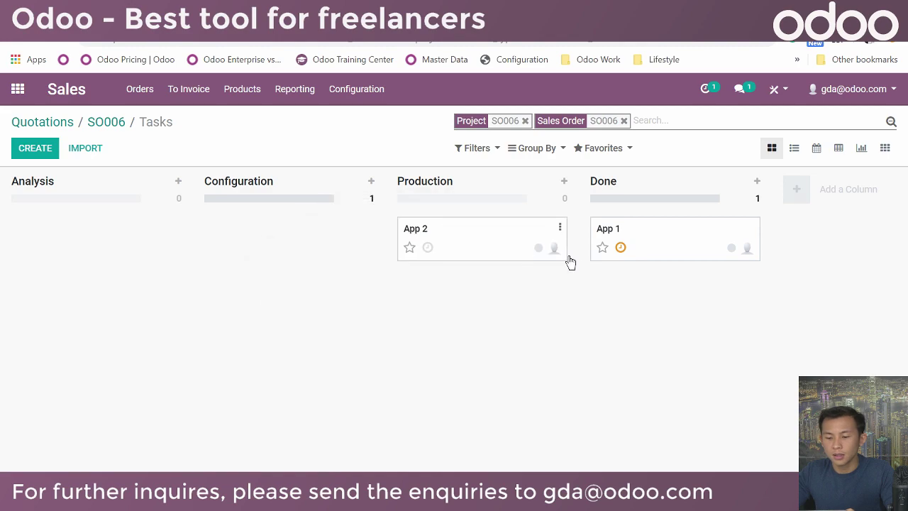
Add a 2-hour timesheet line described as "Done Testing" to the App 2 task and save it
click(476, 241)
scroll(267, 342, down, 2)
click(26, 150)
click(170, 386)
scroll(658, 348, down, 2)
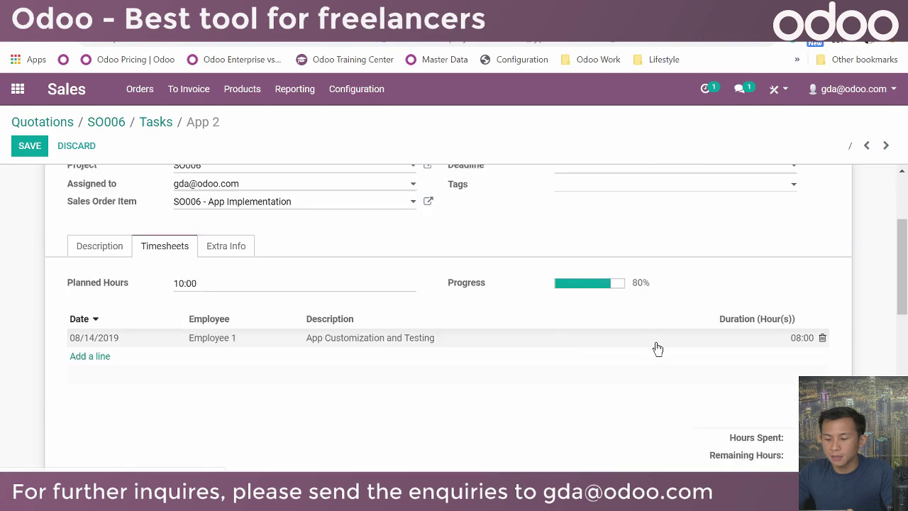
click(89, 357)
click(364, 354)
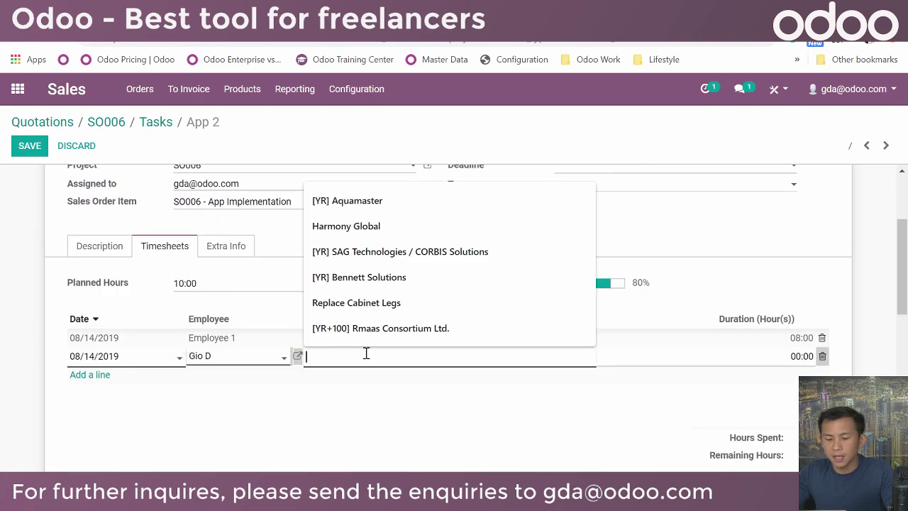
text(Done Testing)
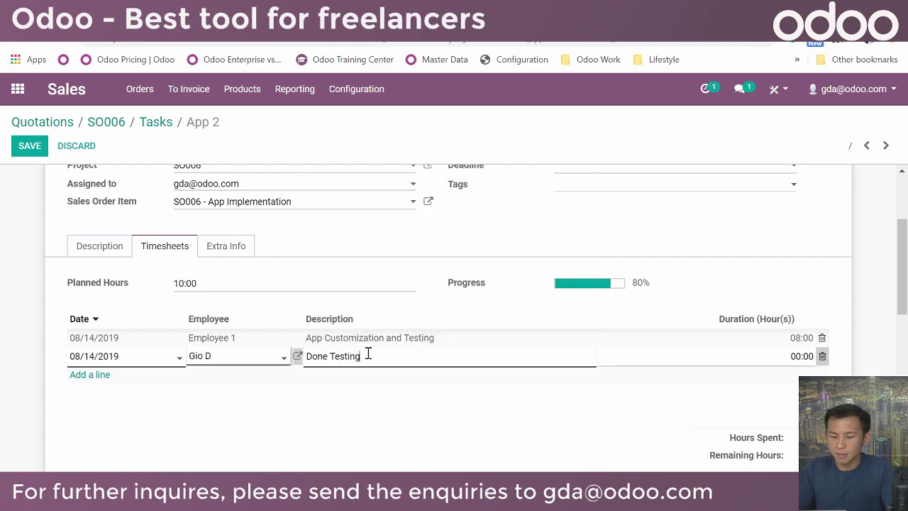
click(786, 356)
text(2)
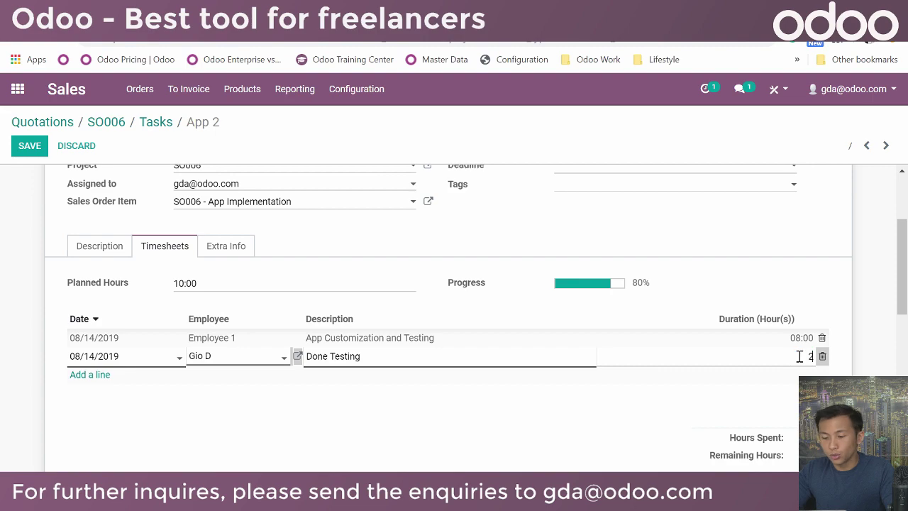
click(30, 146)
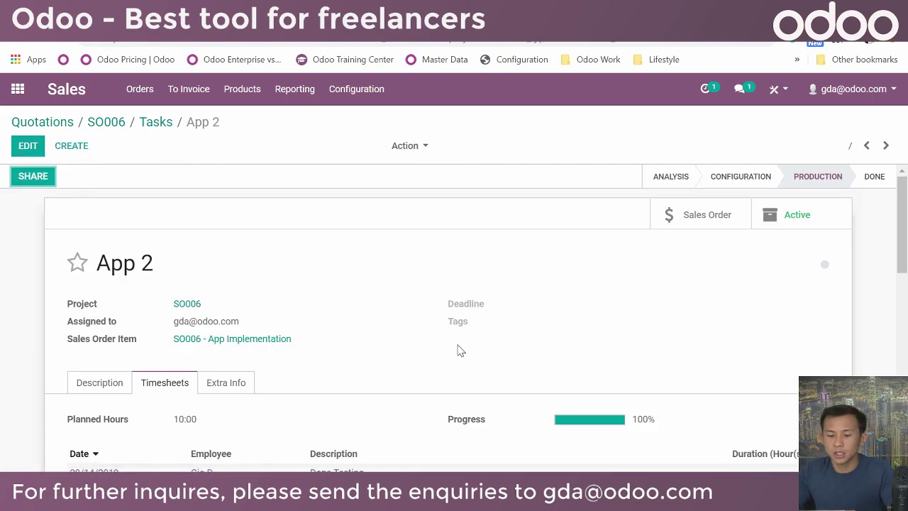
Return to SO006's task board and move App 2 to the Done stage
scroll(348, 200, down, 1)
scroll(290, 193, up, 1)
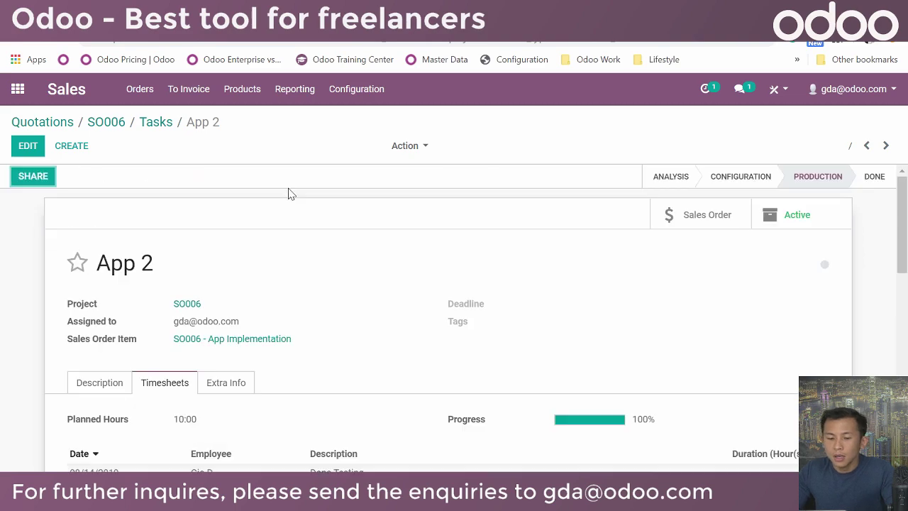
click(150, 122)
drag(497, 258, 674, 304)
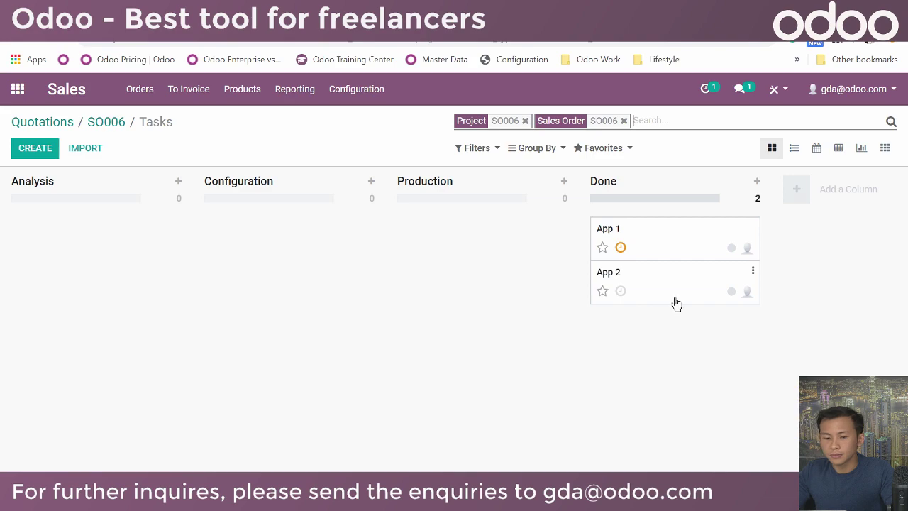
Set the delivered quantity of SO006's App Implementation line to 2 and save the sales order
click(113, 128)
click(26, 147)
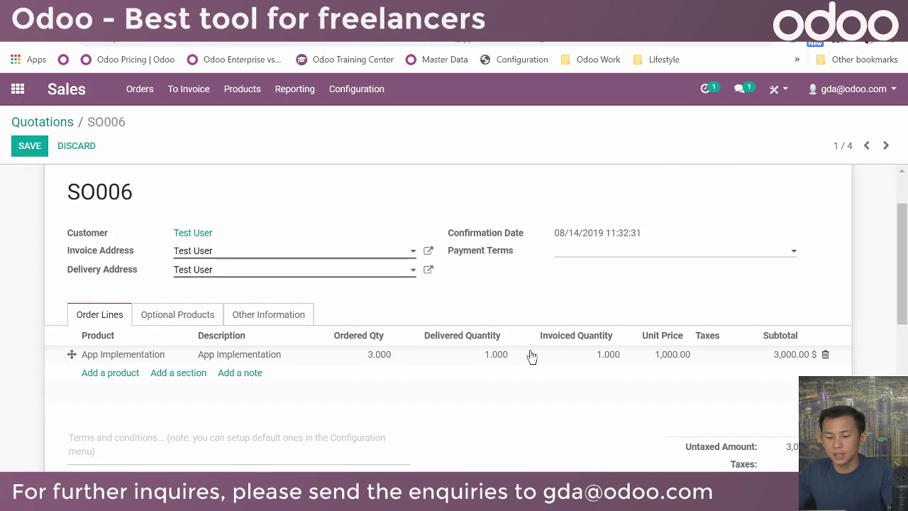
scroll(497, 319, down, 1)
click(483, 283)
text(2)
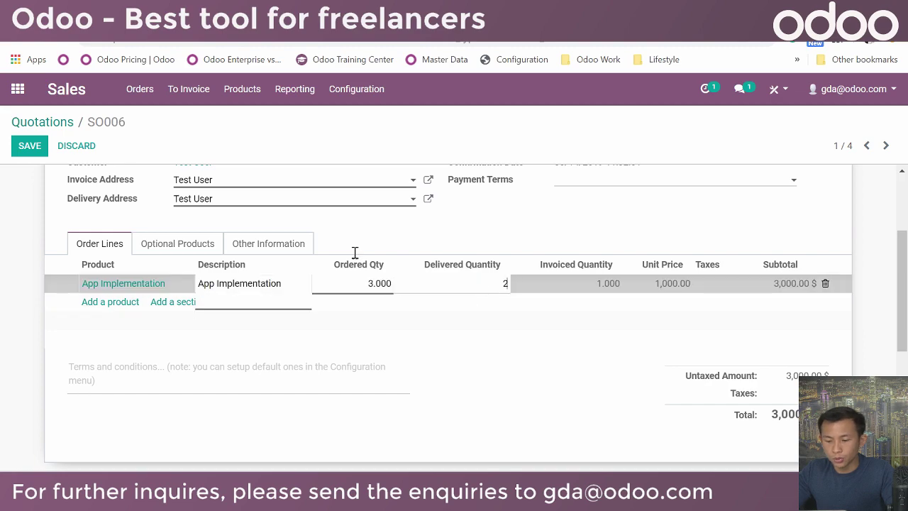
click(29, 146)
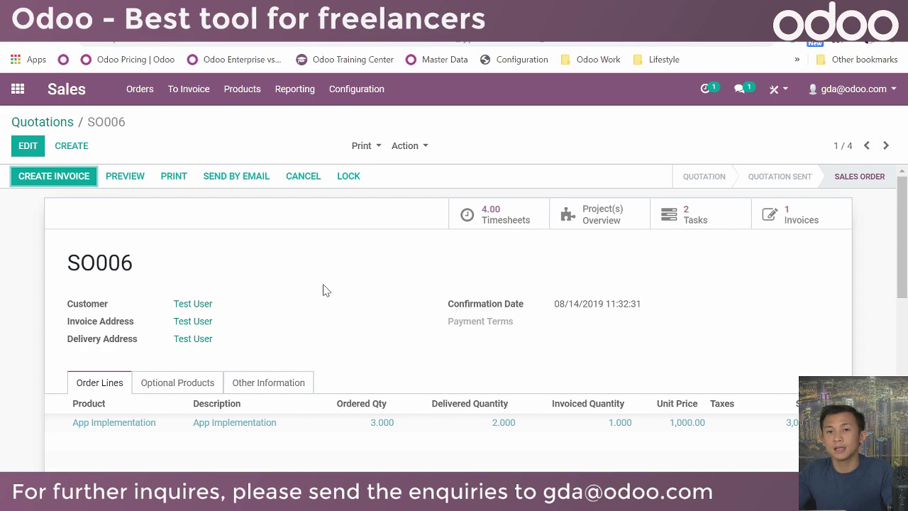
Create a second invoice from SO006 for the newly delivered App Implementation milestone
click(64, 175)
click(230, 207)
click(303, 314)
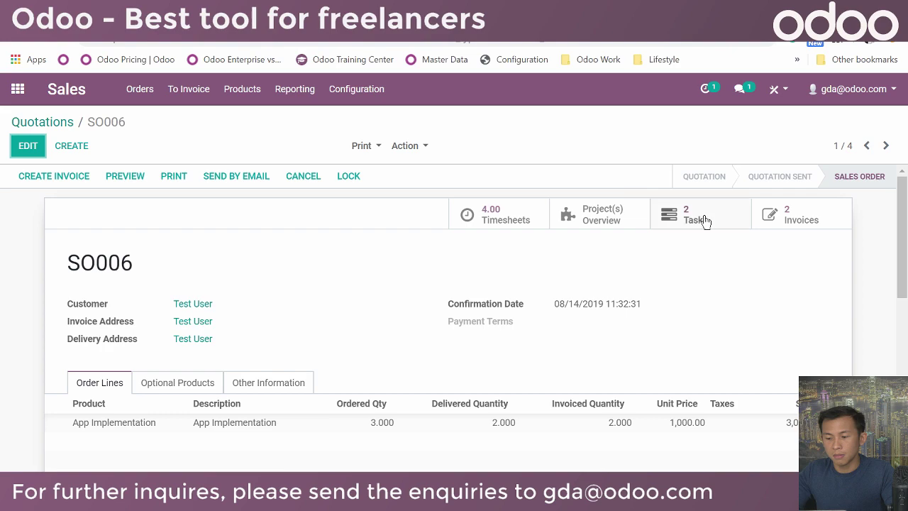
Validate SO006's new draft invoice and register its 1,000.00 $ payment through the Bank (HKD) journal, dated 08/14/2019
click(776, 222)
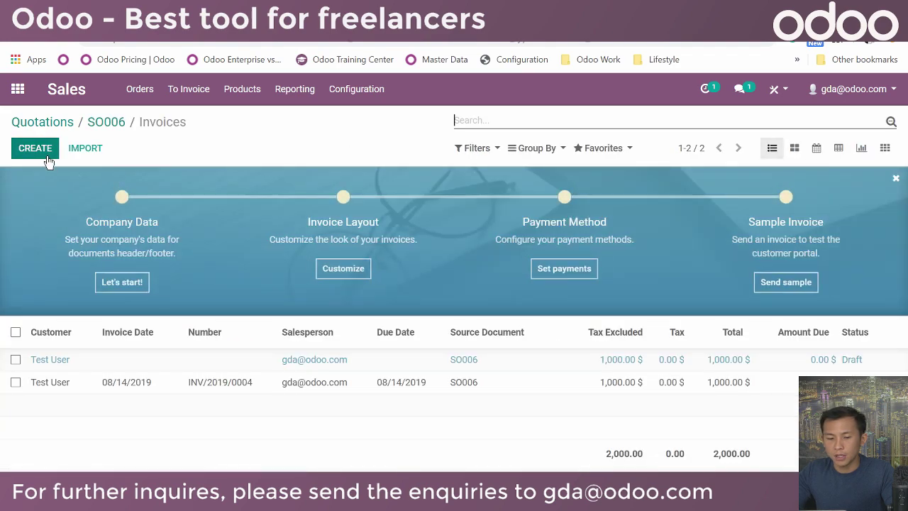
click(160, 359)
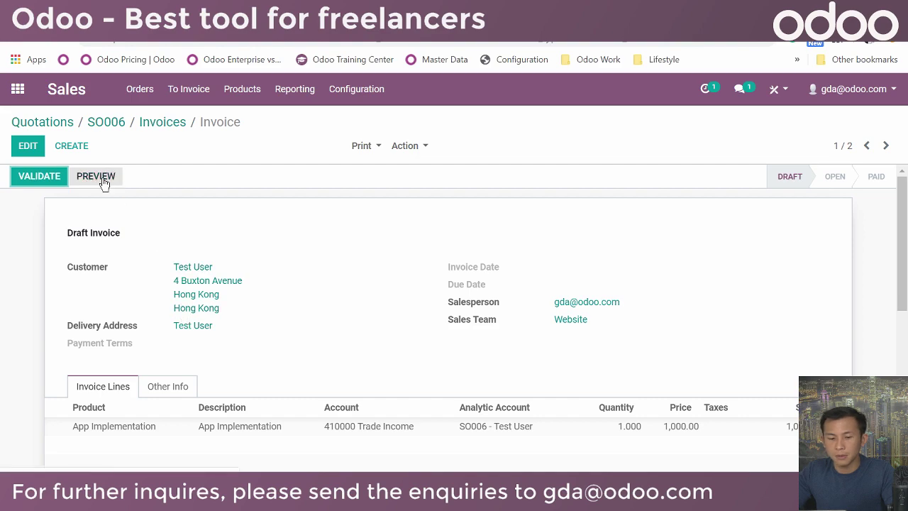
click(63, 175)
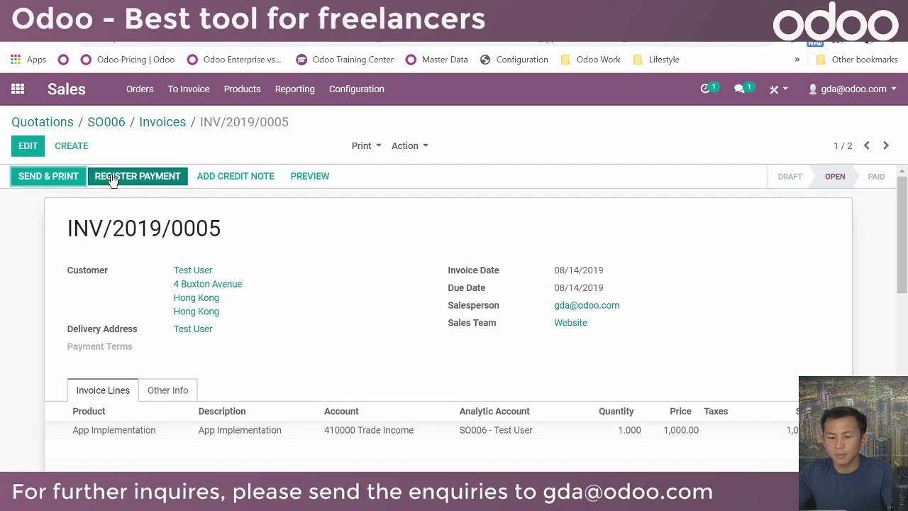
click(111, 179)
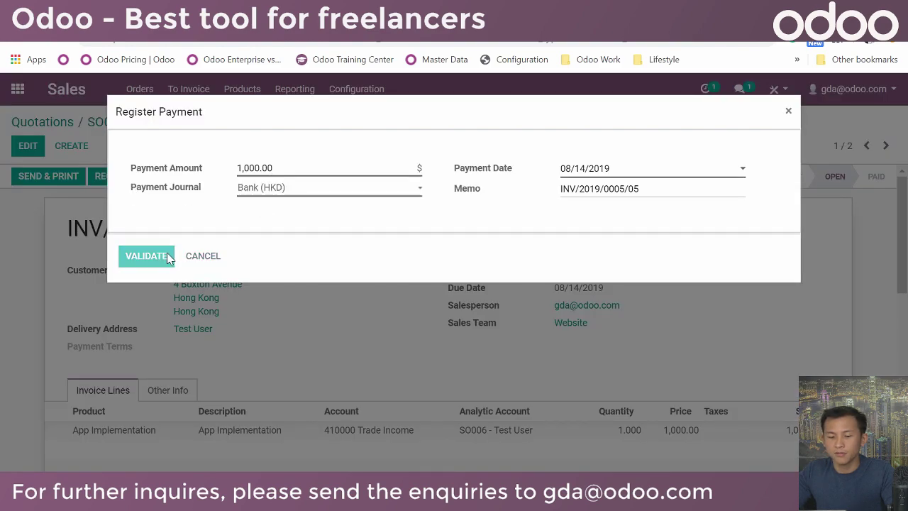
click(166, 254)
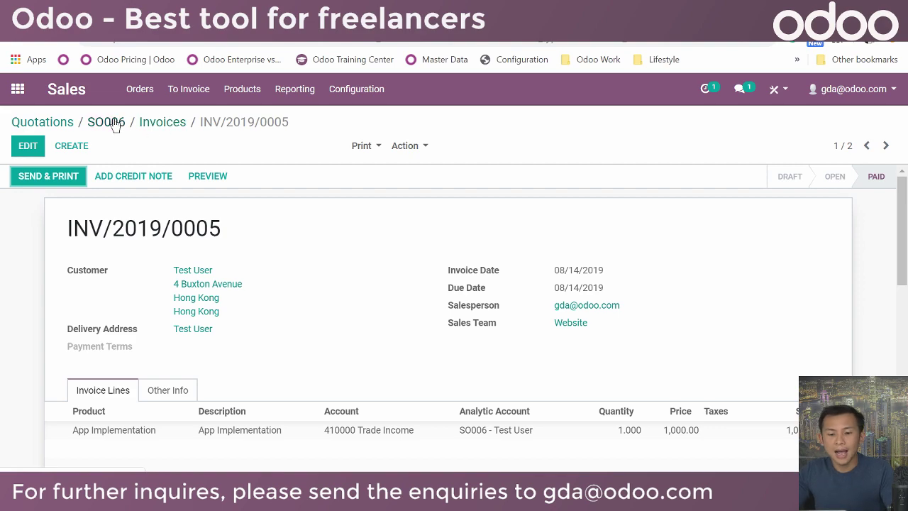
Switch to the Project app and add a task titled "App 3" to the Analysis stage of project SO006
click(17, 89)
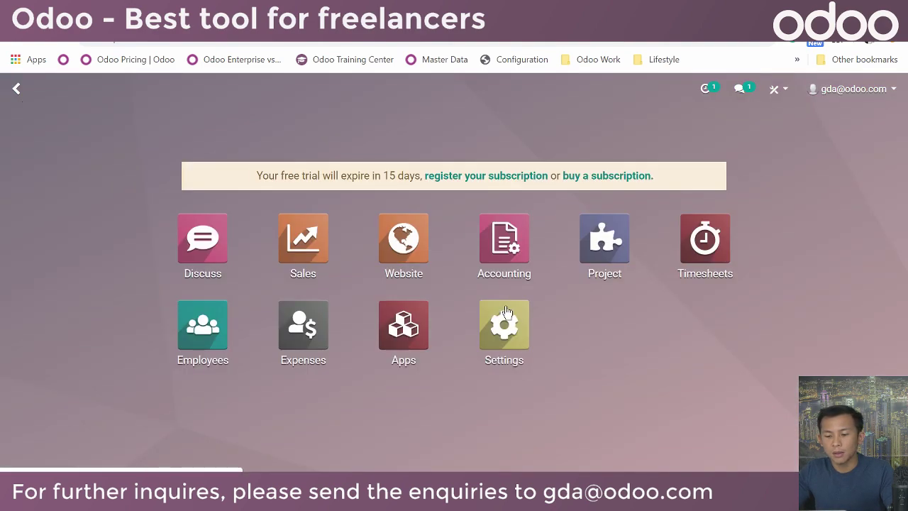
click(612, 260)
click(276, 283)
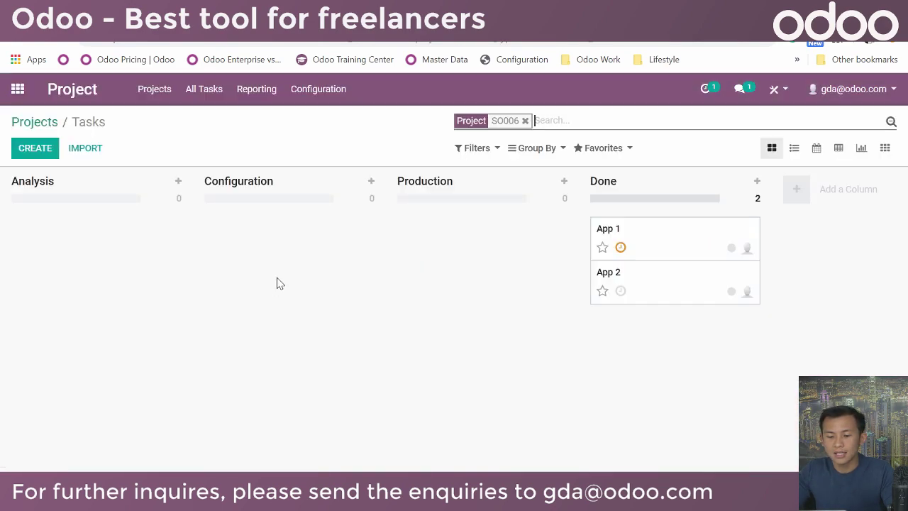
click(49, 150)
text(App3)
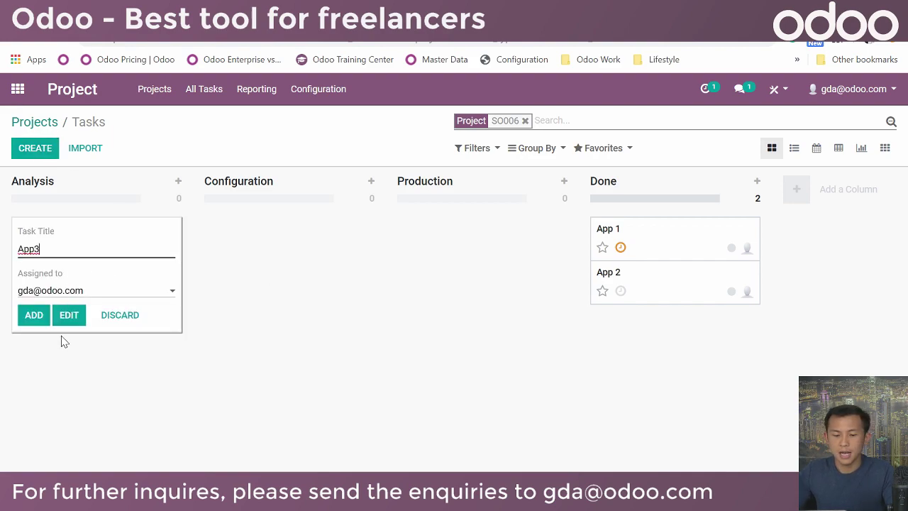
click(35, 249)
click(43, 315)
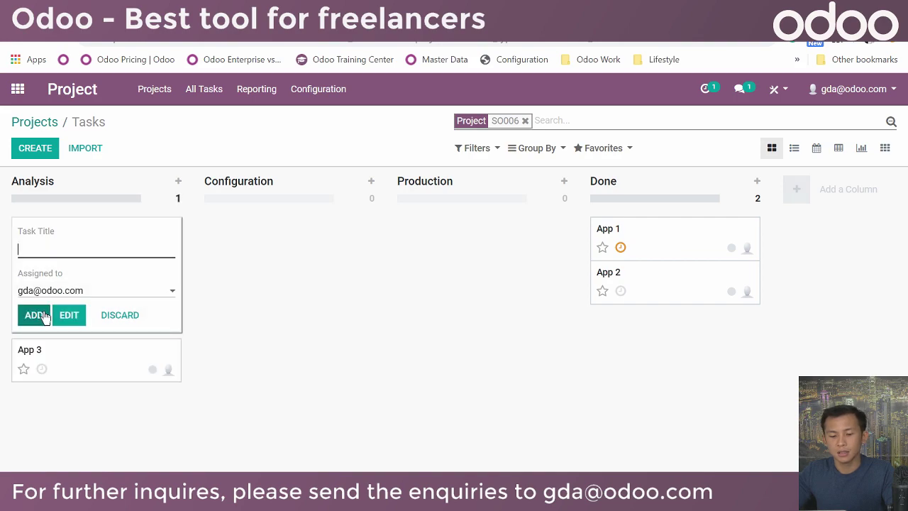
Set the planned hours of the App 3 task to 15 and save it
click(78, 358)
scroll(153, 331, down, 1)
click(43, 147)
scroll(174, 250, down, 2)
scroll(145, 263, up, 2)
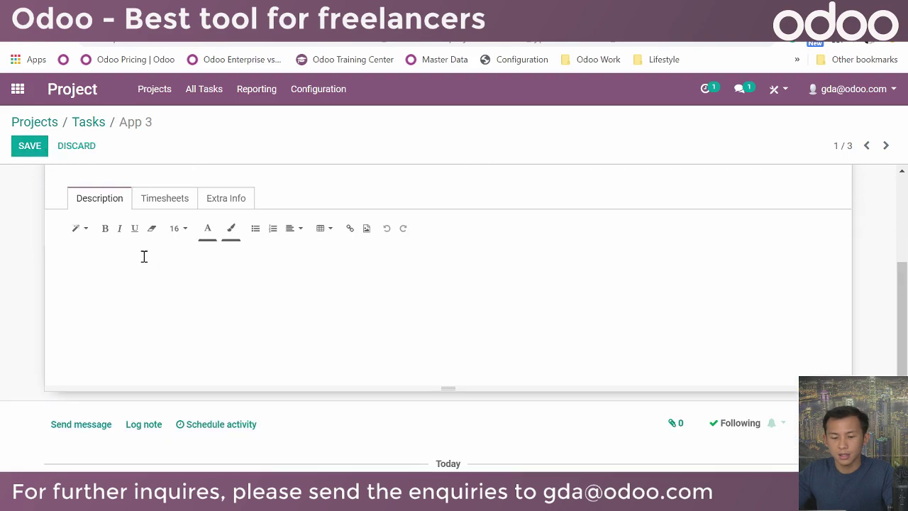
click(164, 198)
scroll(136, 263, up, 1)
click(210, 305)
text(15)
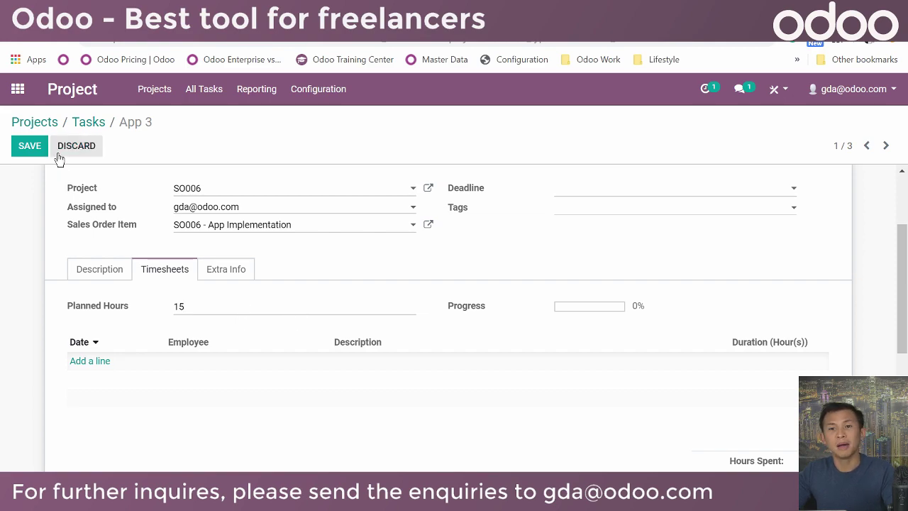
click(29, 145)
Add a 15-hour timesheet line to App 3 for Employee 2, described as "Config, prod, analysis, consultancy", and save the task
scroll(121, 361, down, 2)
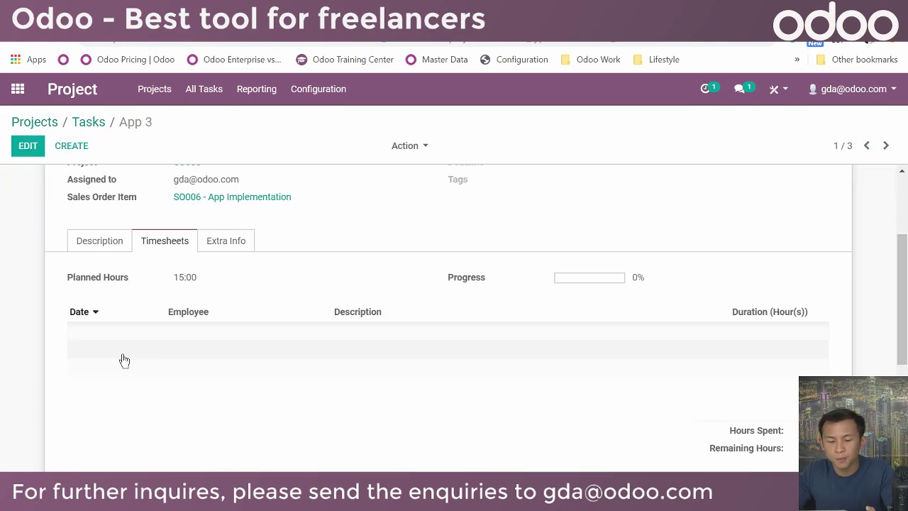
click(28, 147)
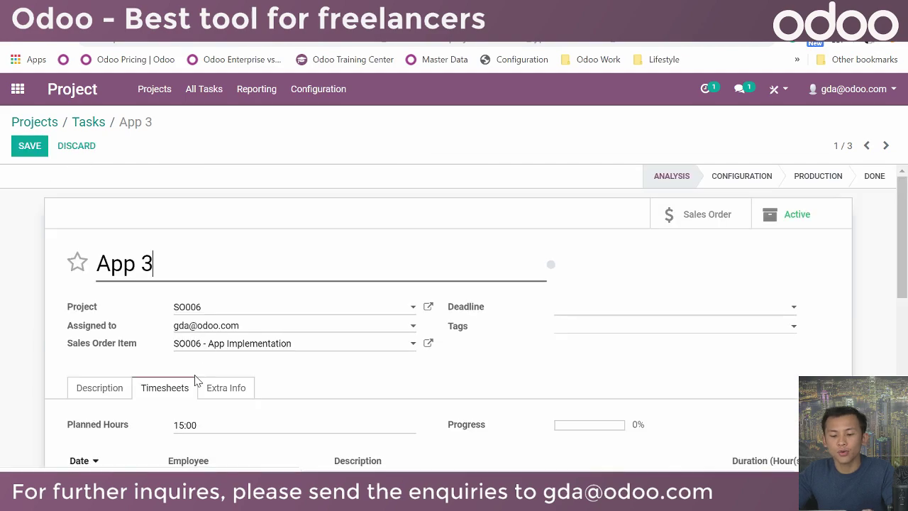
click(107, 410)
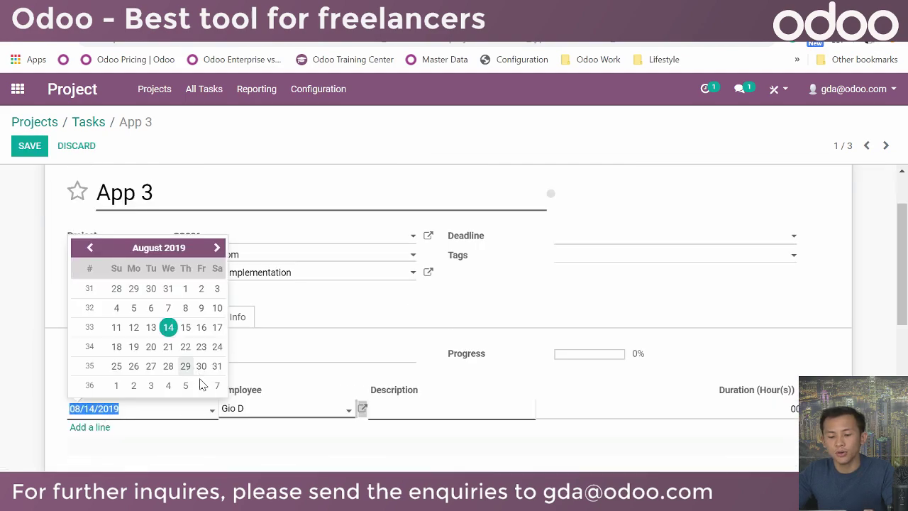
click(249, 416)
click(275, 350)
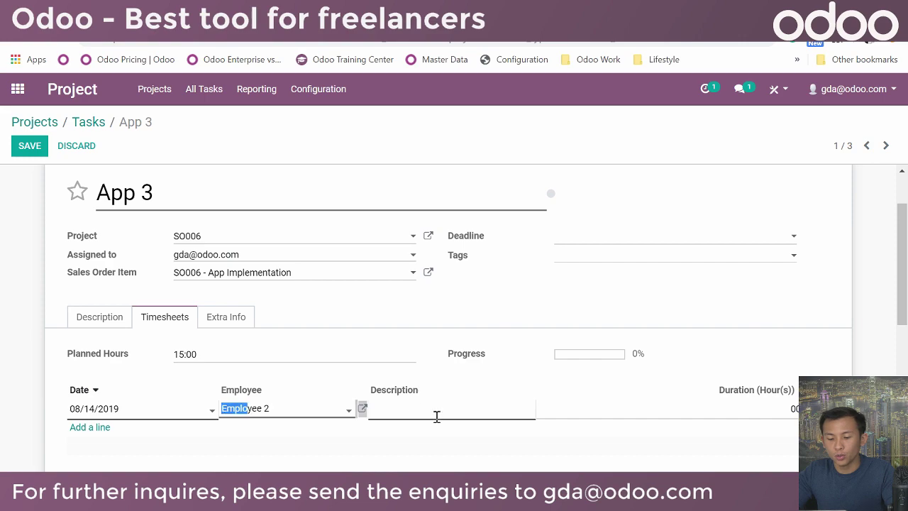
click(437, 417)
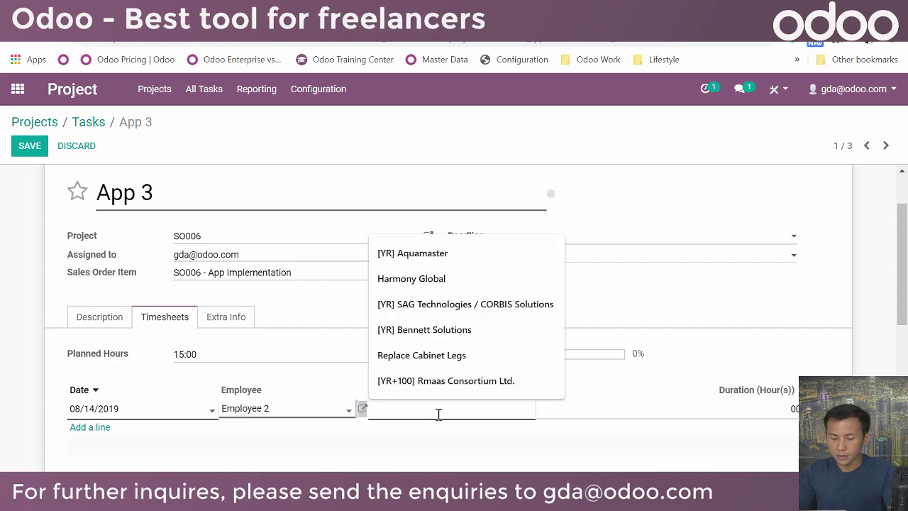
text(Config, prod, analysis, consultancy)
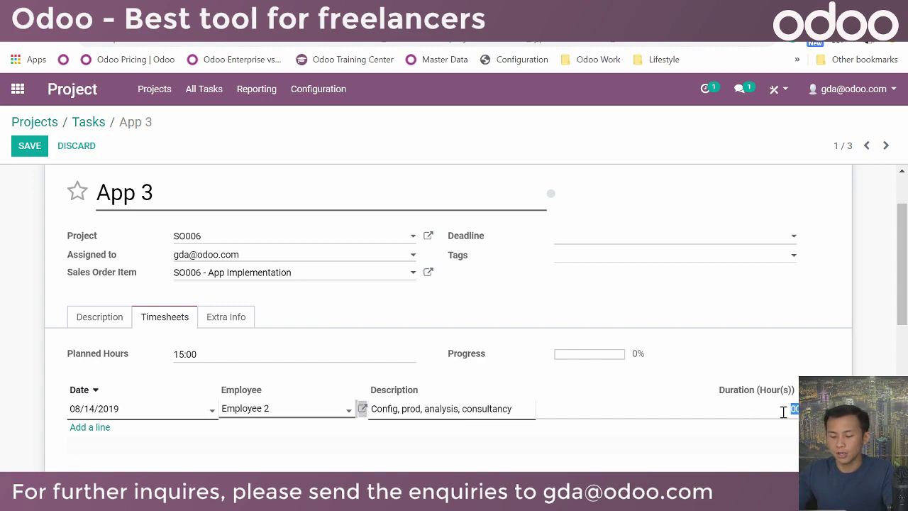
click(717, 443)
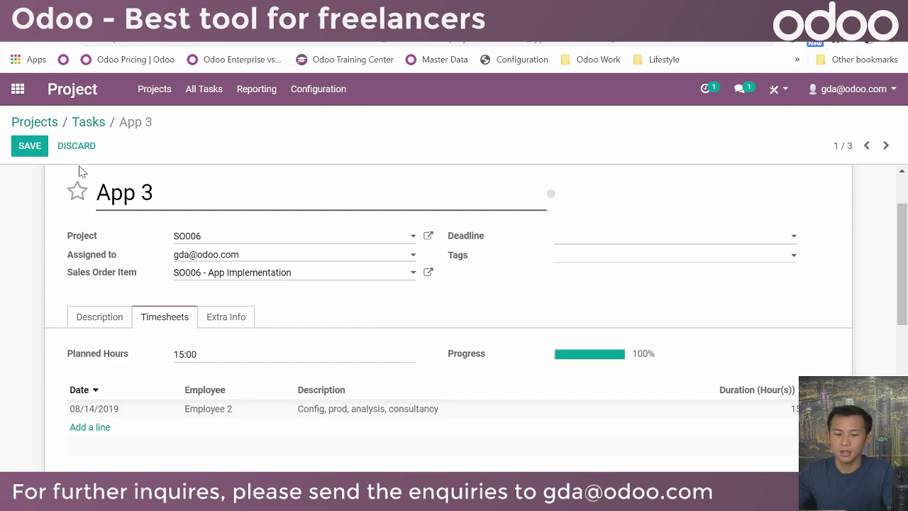
click(43, 145)
Review App 3's saved timesheet, return to the task board and move App 3 to the Done stage
scroll(148, 237, down, 2)
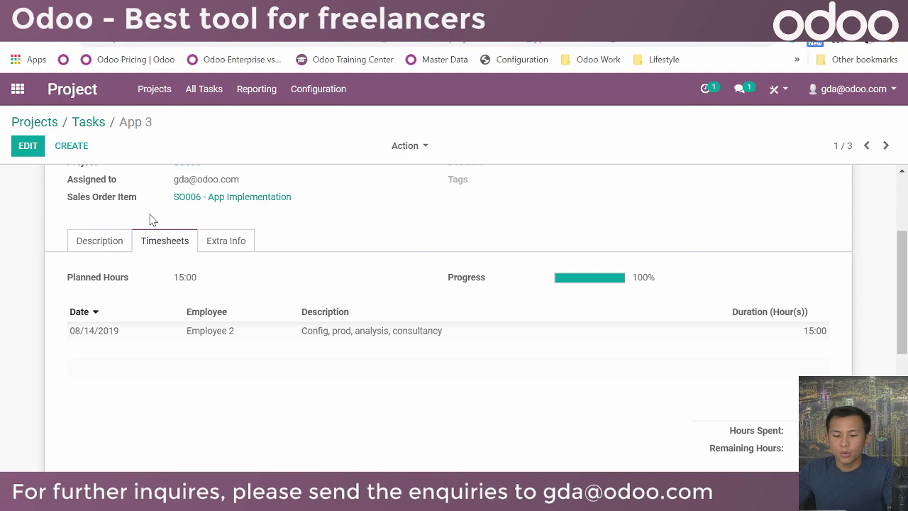
scroll(272, 252, up, 2)
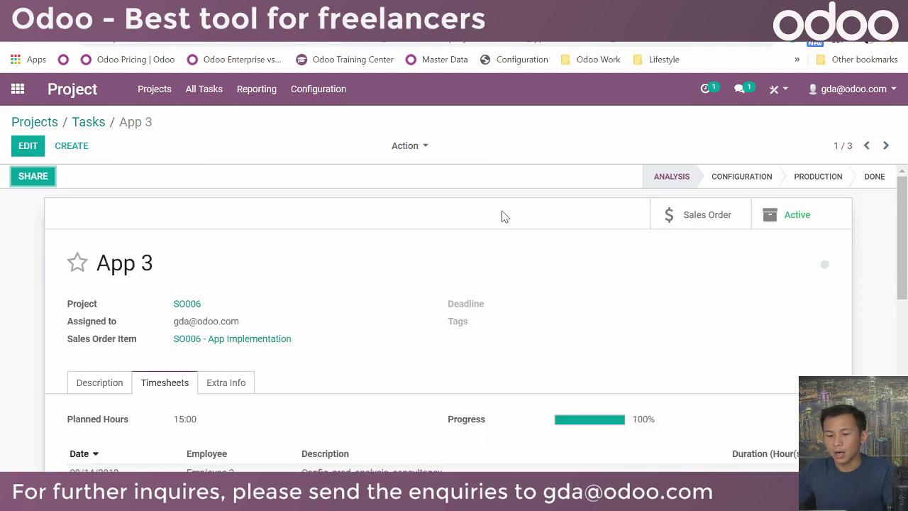
click(103, 124)
drag(118, 243, 706, 326)
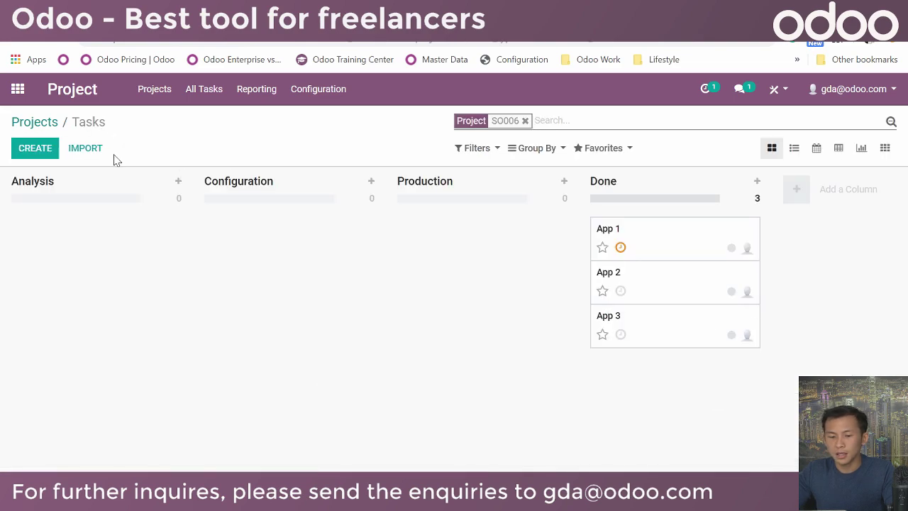
Open sales order SO006 from the App 3 task, set App Implementation's delivered quantity to 3 and save the order
click(52, 124)
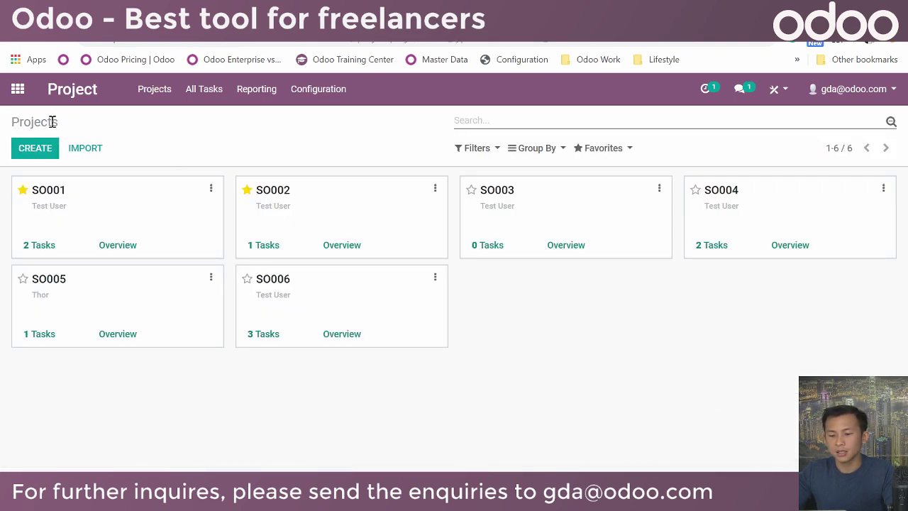
click(312, 293)
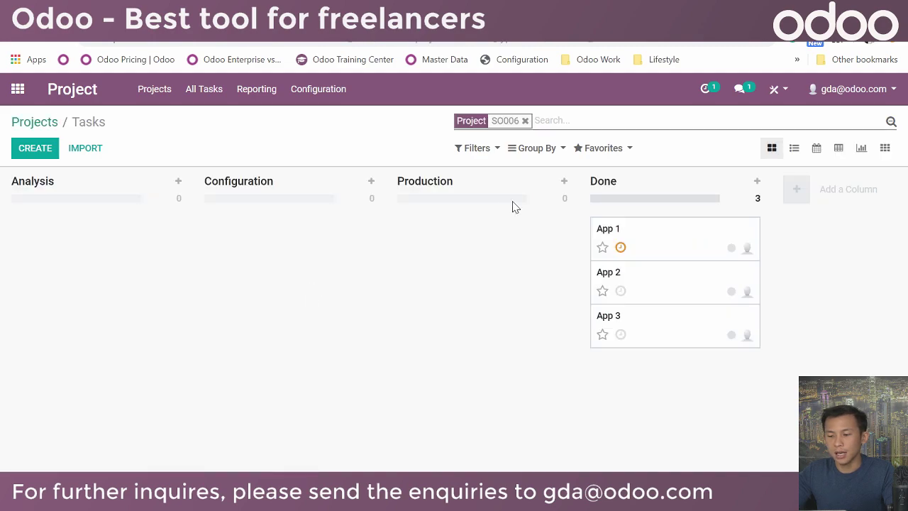
click(671, 326)
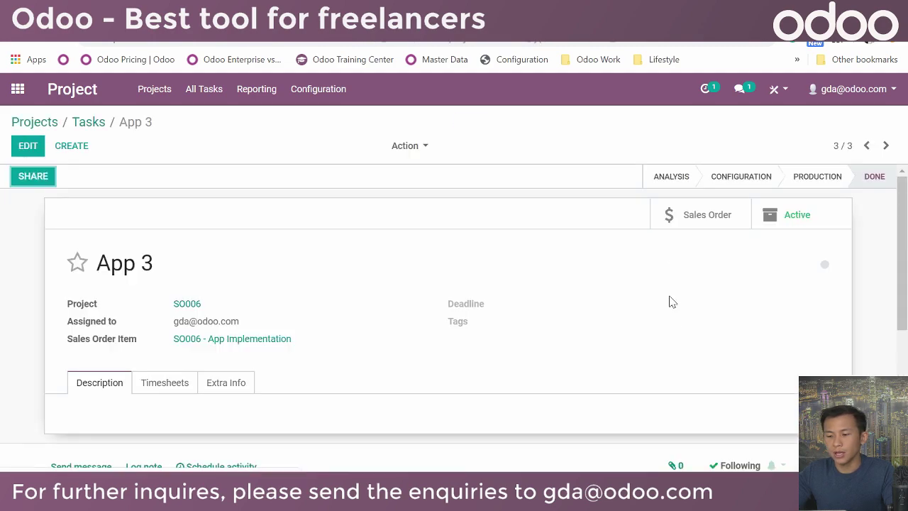
click(707, 217)
scroll(498, 358, down, 2)
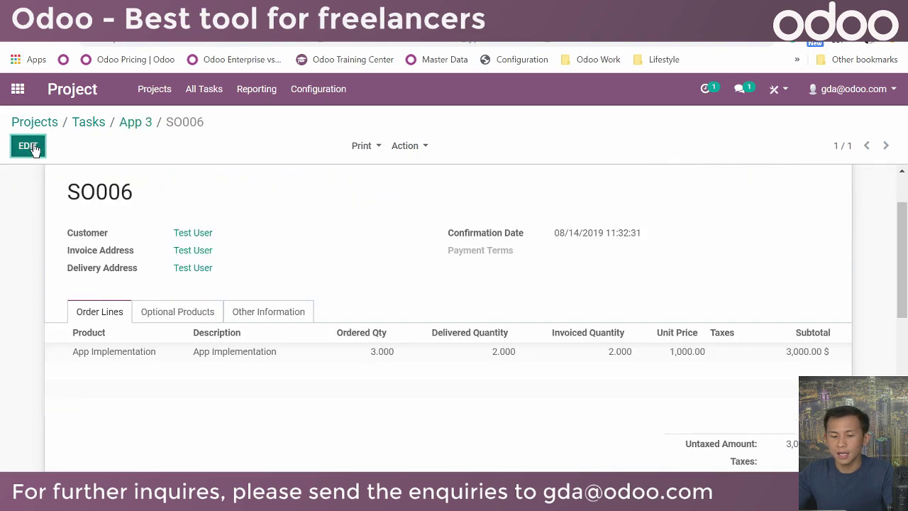
click(28, 145)
click(497, 354)
text(3)
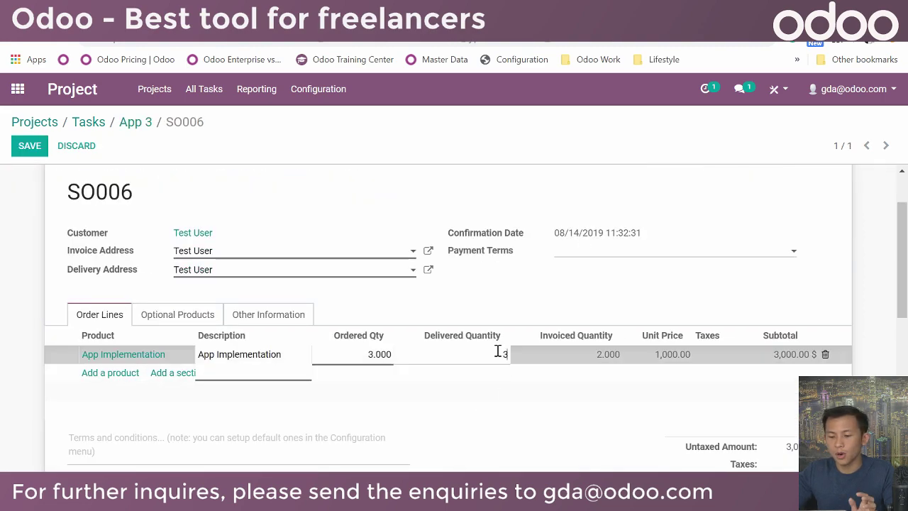
click(468, 413)
scroll(448, 422, down, 1)
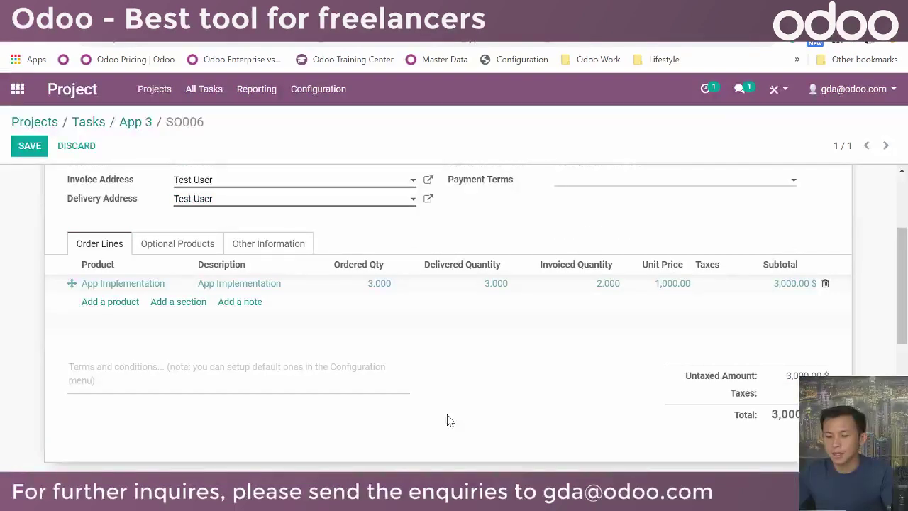
click(30, 145)
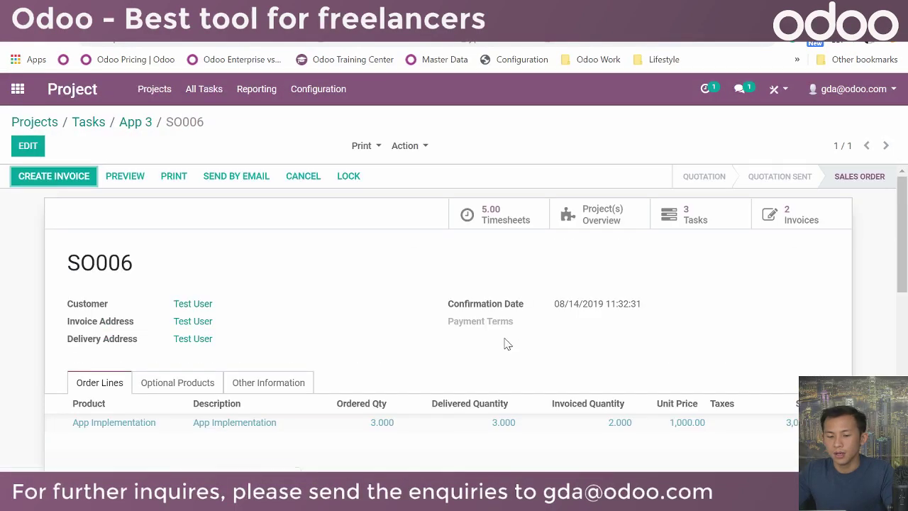
Create an invoice for SO006 from the invoiceable lines, with down payments deducted
click(68, 176)
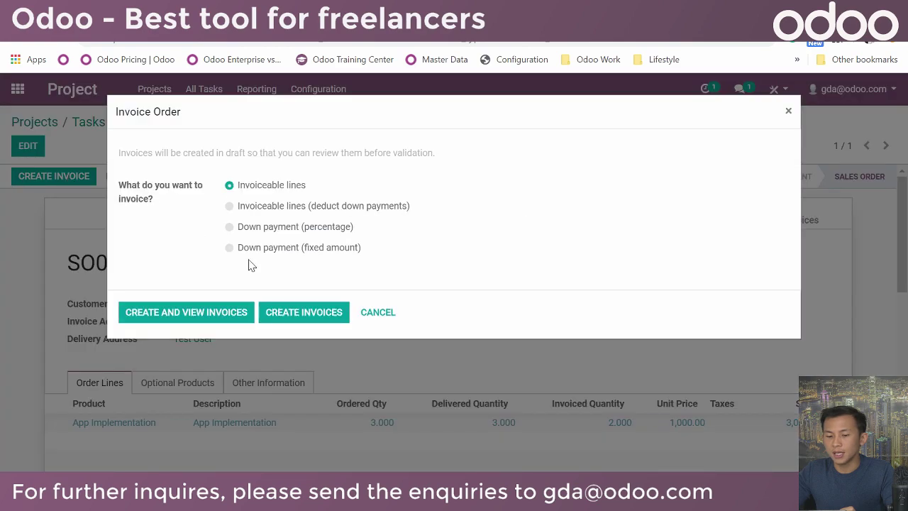
click(283, 207)
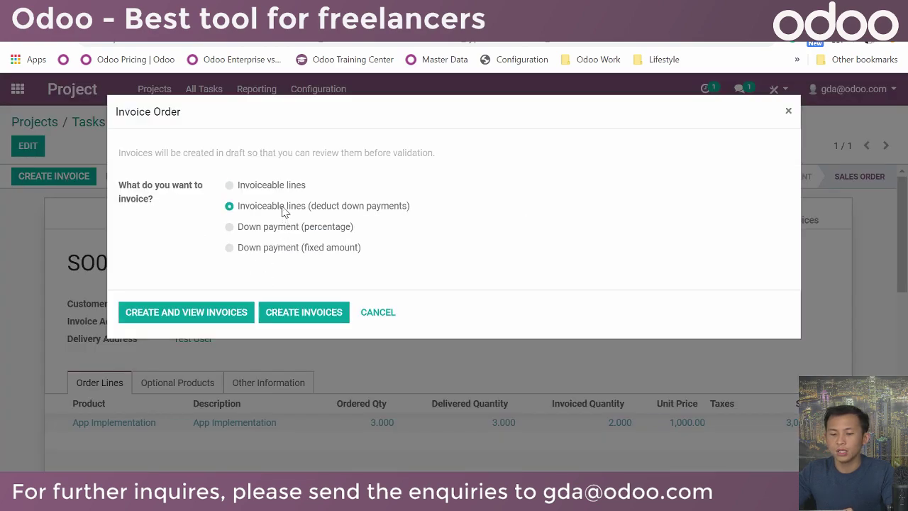
click(297, 312)
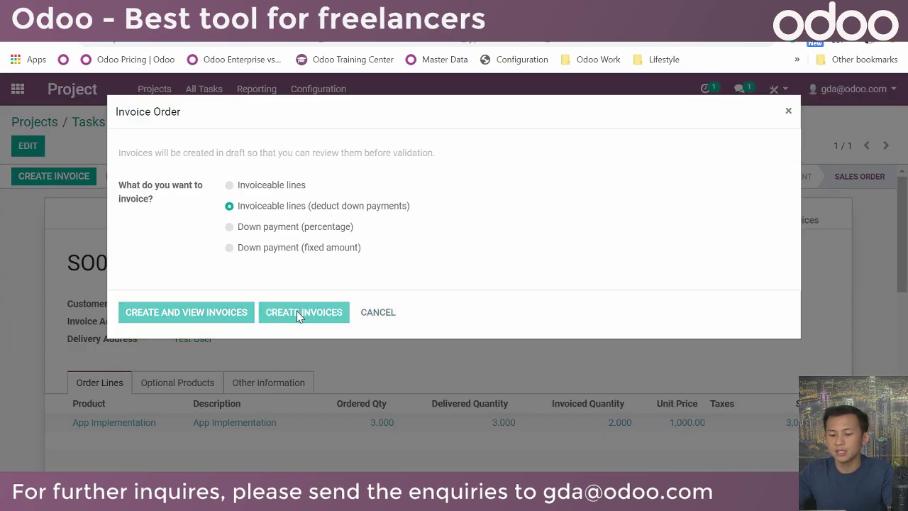
Validate SO006's new draft invoice and register its 1,000.00 $ payment in the Bank (HKD) journal
click(813, 214)
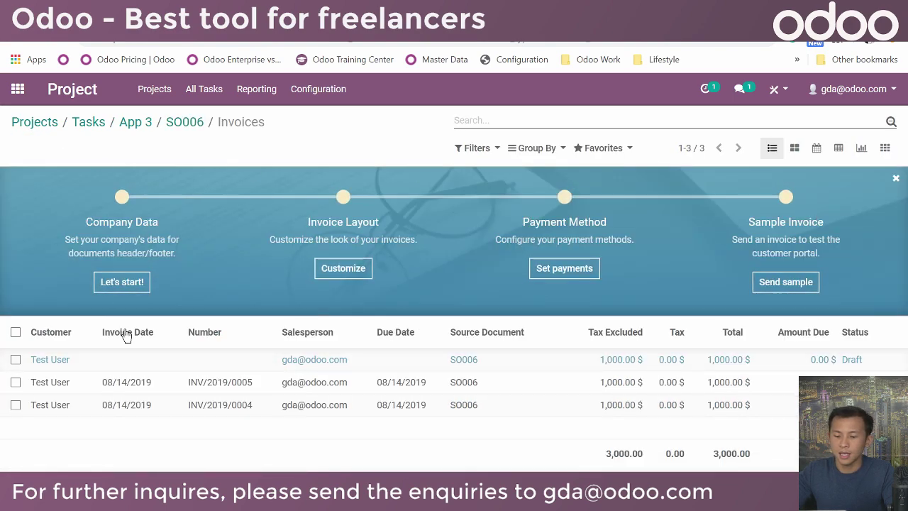
click(228, 360)
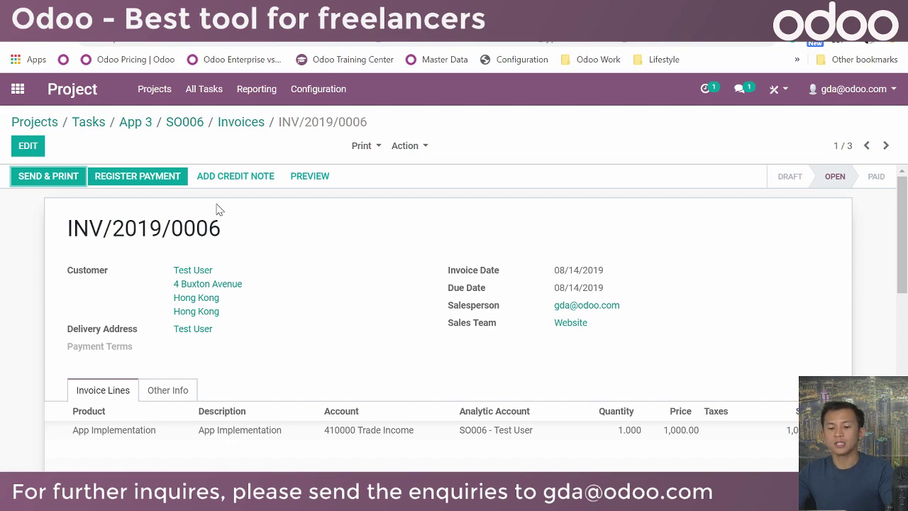
click(137, 176)
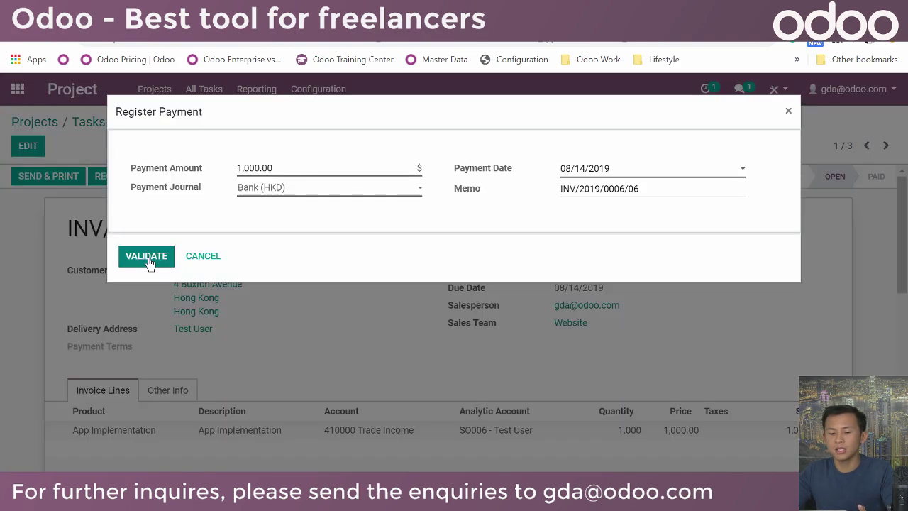
click(148, 258)
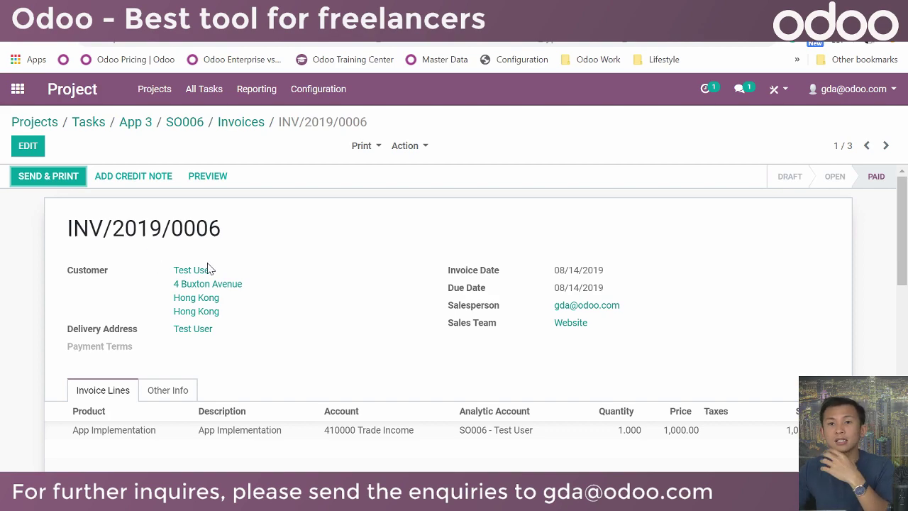
scroll(188, 312, down, 7)
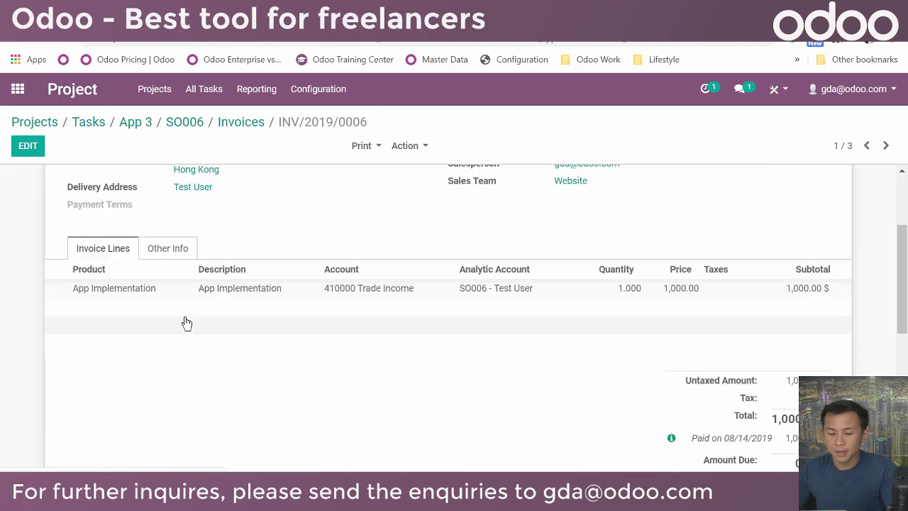
scroll(197, 323, up, 8)
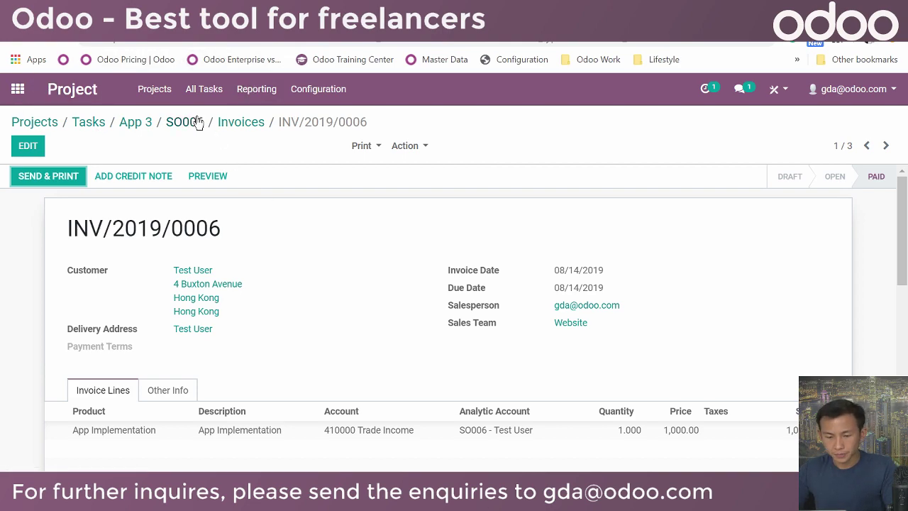
Switch to the Accounting app and review the list of customer invoices
click(18, 89)
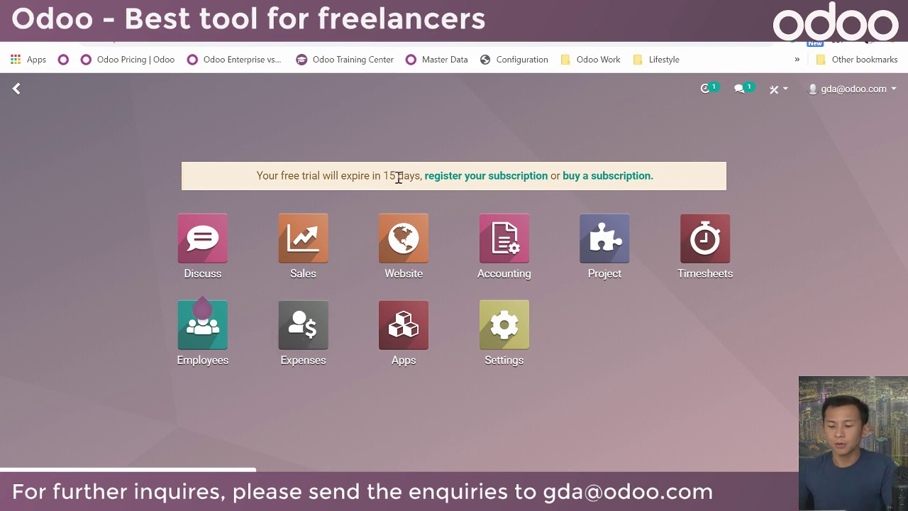
click(490, 239)
click(239, 91)
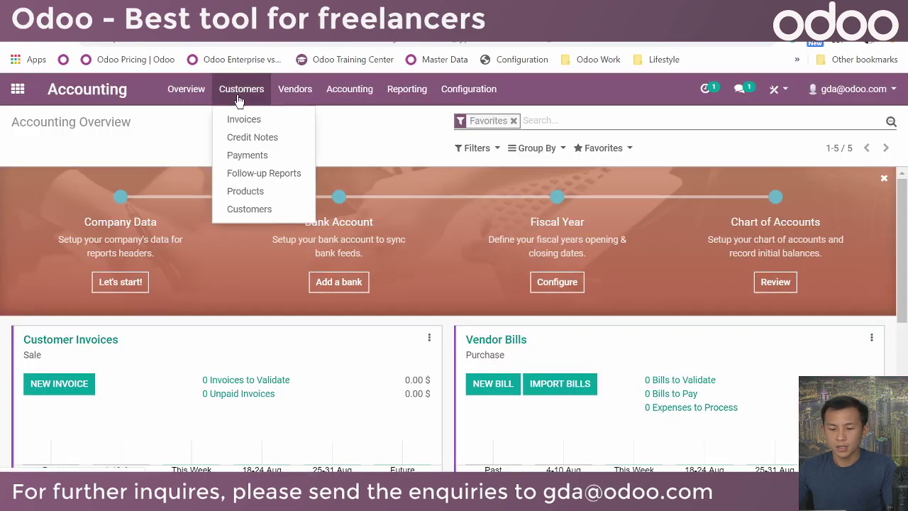
click(248, 121)
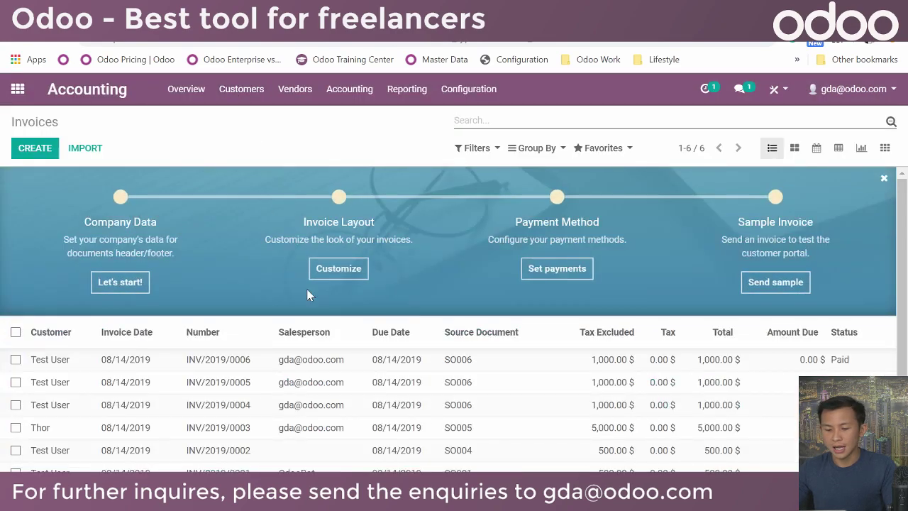
scroll(310, 298, down, 1)
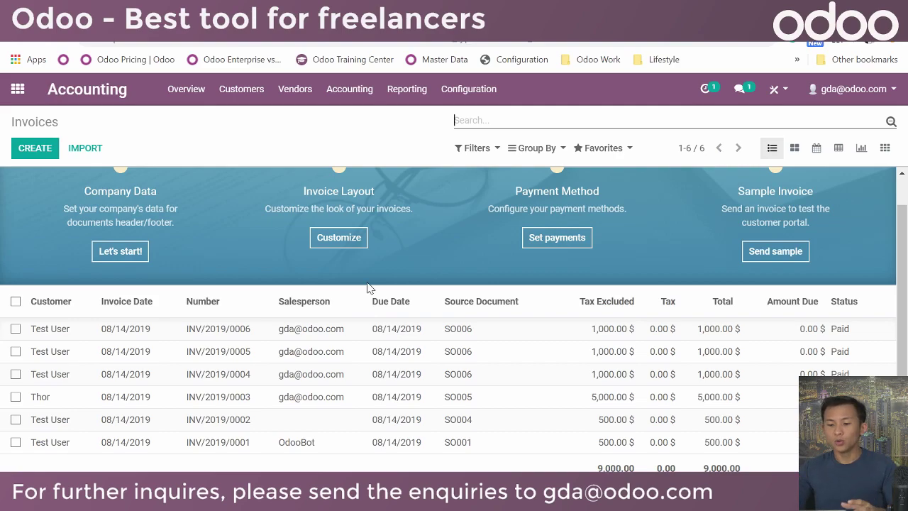
View the list of customers in Accounting and return to the accounting overview
click(246, 96)
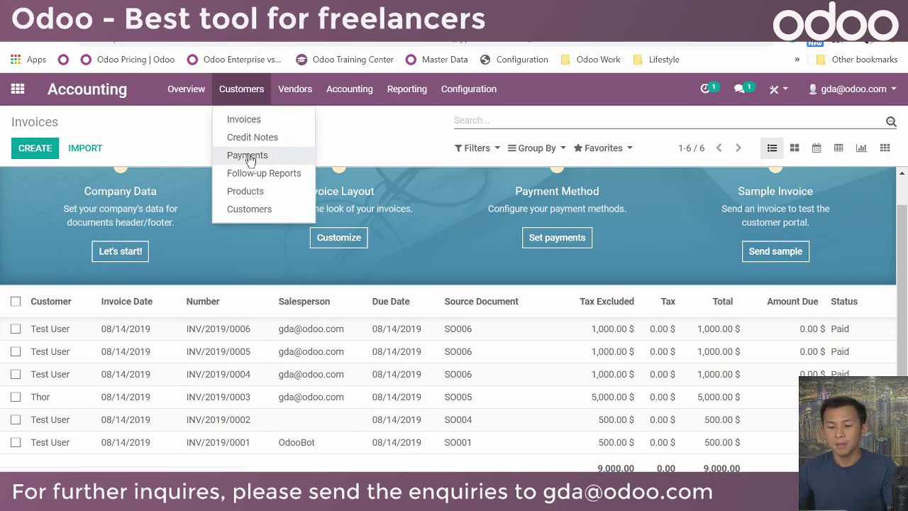
click(264, 209)
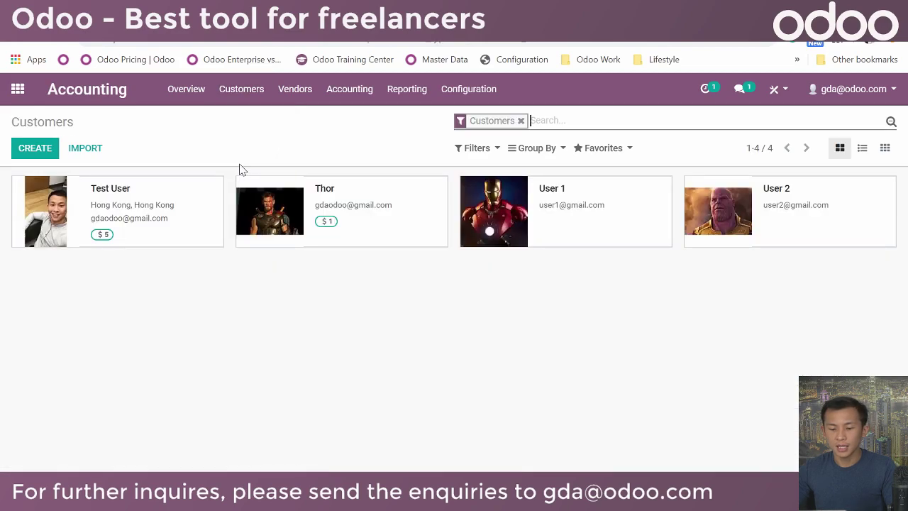
click(189, 92)
click(248, 92)
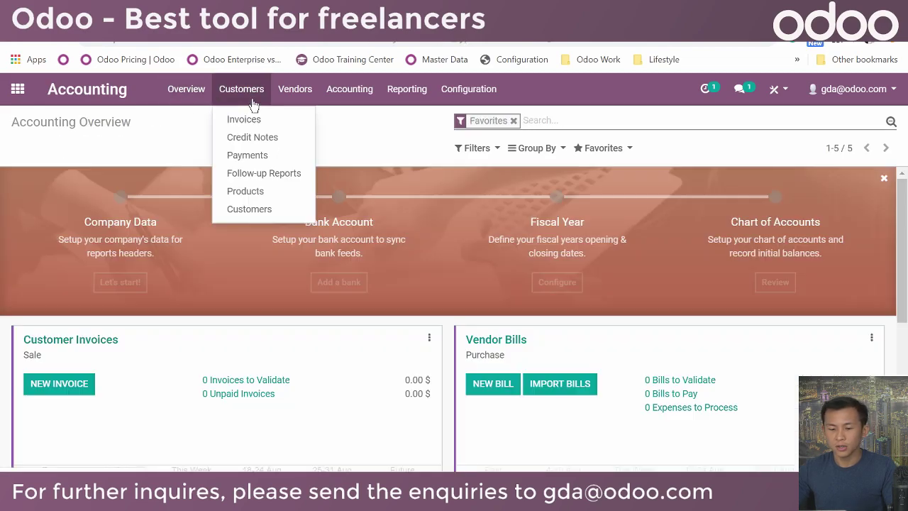
click(294, 94)
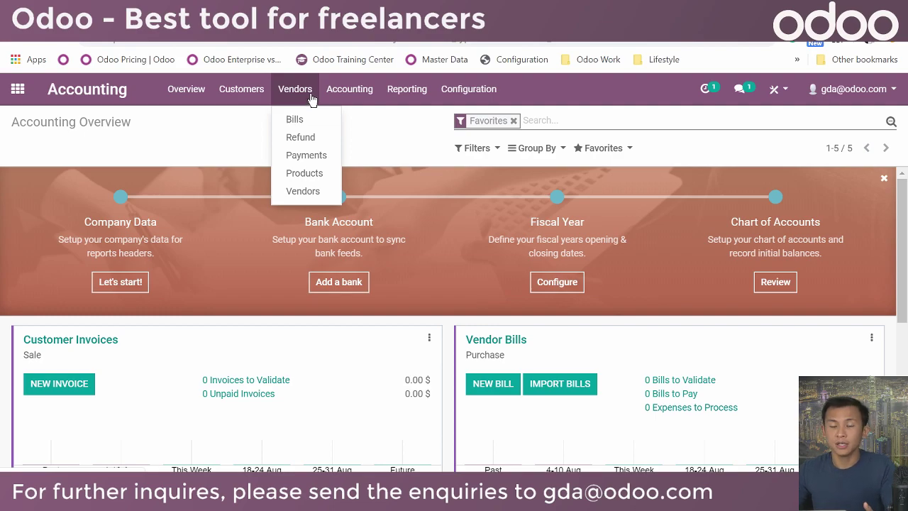
click(348, 90)
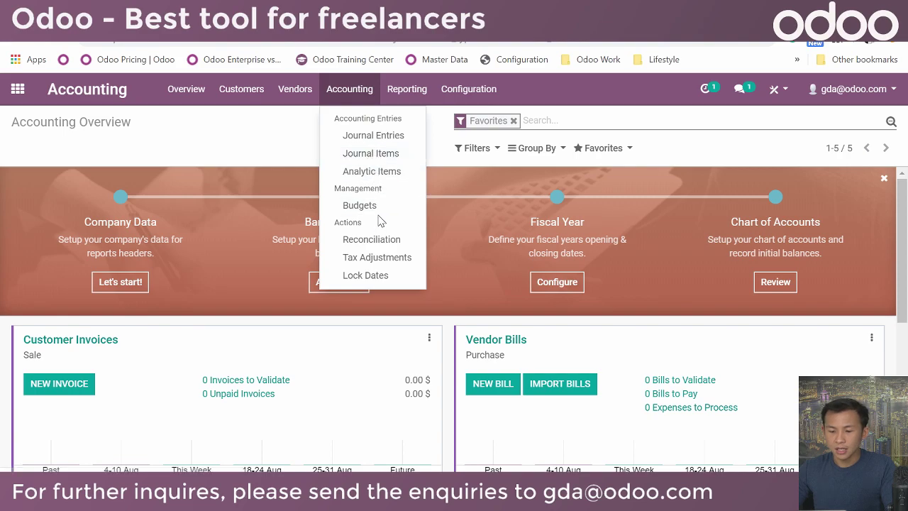
View the Balance Sheet report and examine the Profit and Loss report down to net profit
click(406, 91)
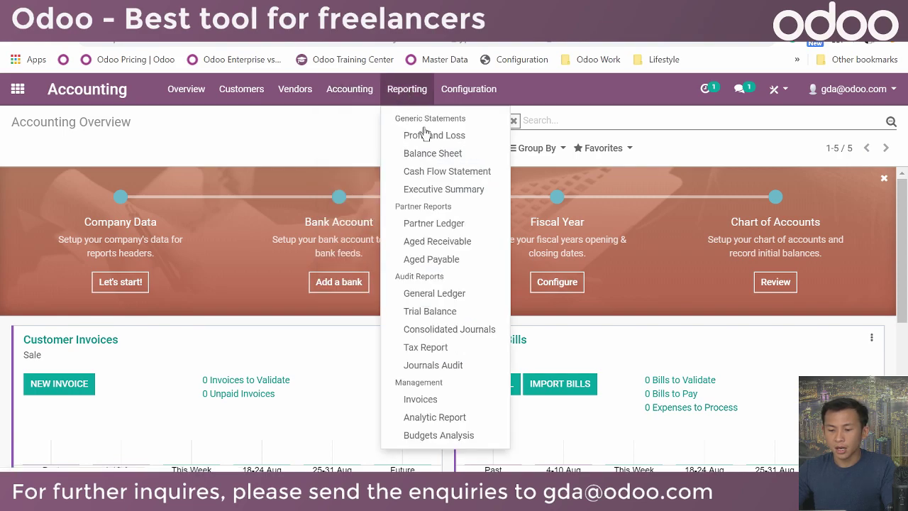
click(432, 153)
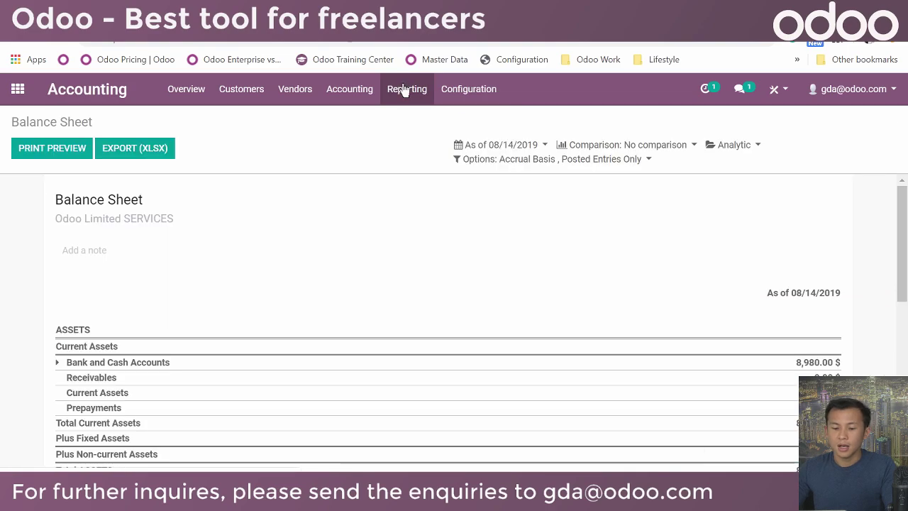
scroll(434, 178, down, 1)
click(408, 90)
click(434, 144)
scroll(411, 183, down, 2)
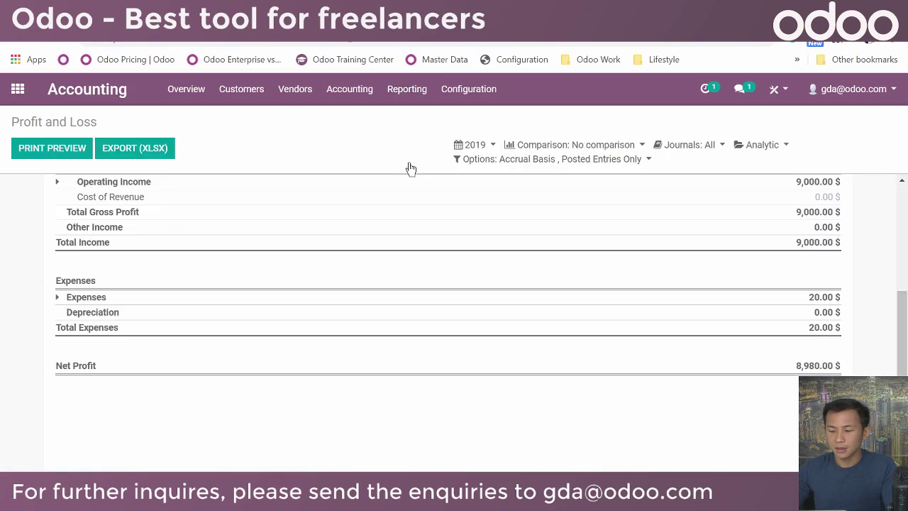
click(402, 95)
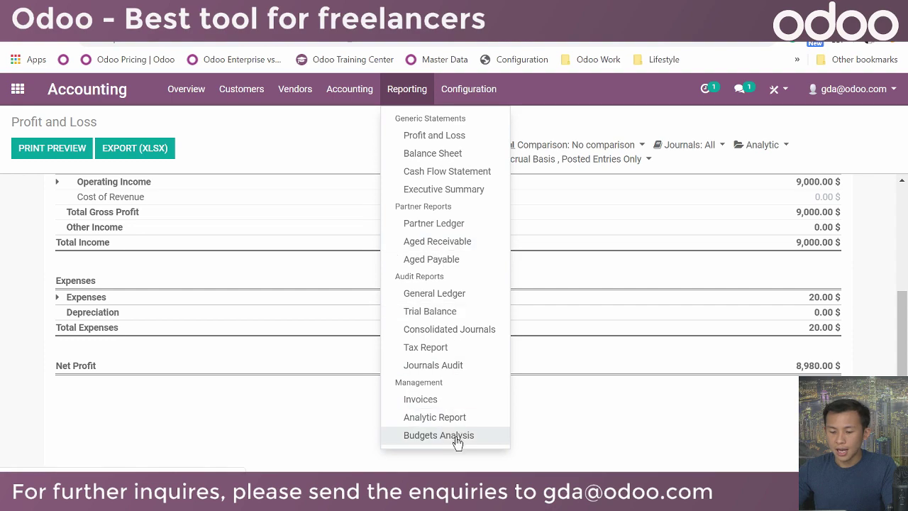
click(468, 89)
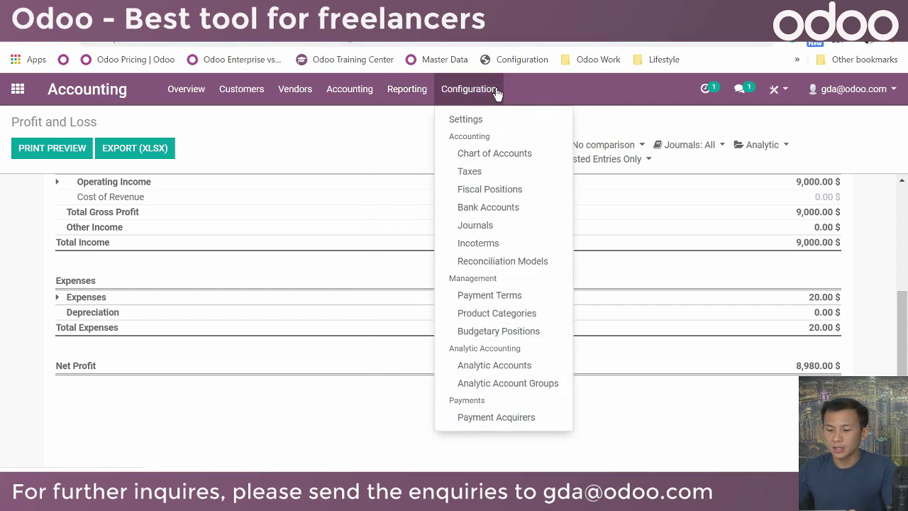
Switch to the Expenses app and remove the My Expenses and To report filters to list every expense
click(18, 92)
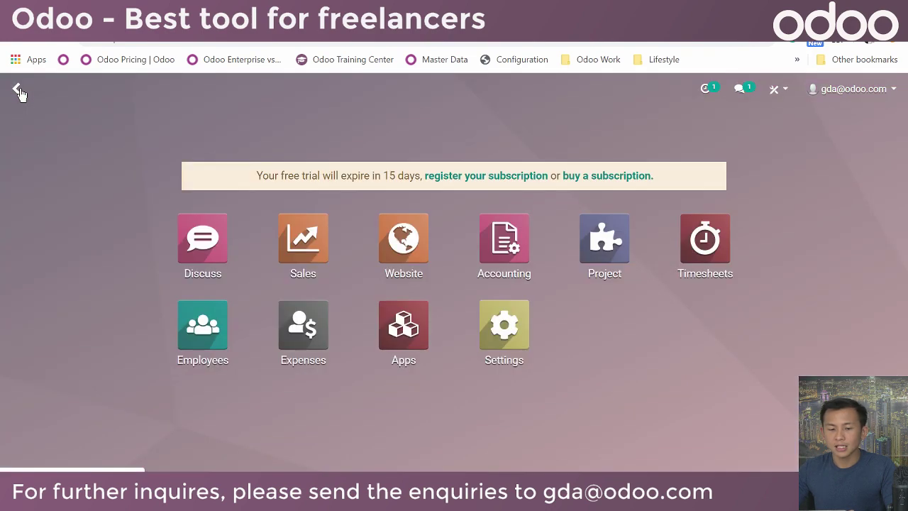
click(320, 325)
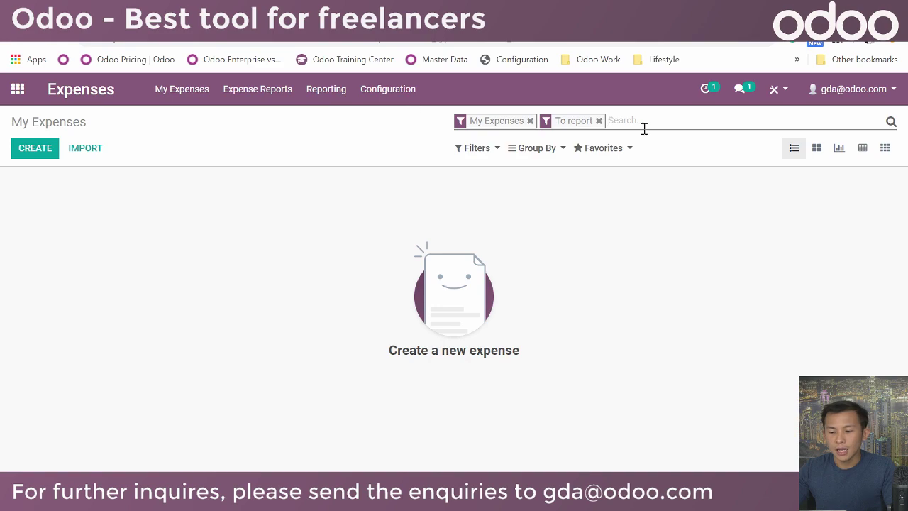
click(599, 120)
click(530, 121)
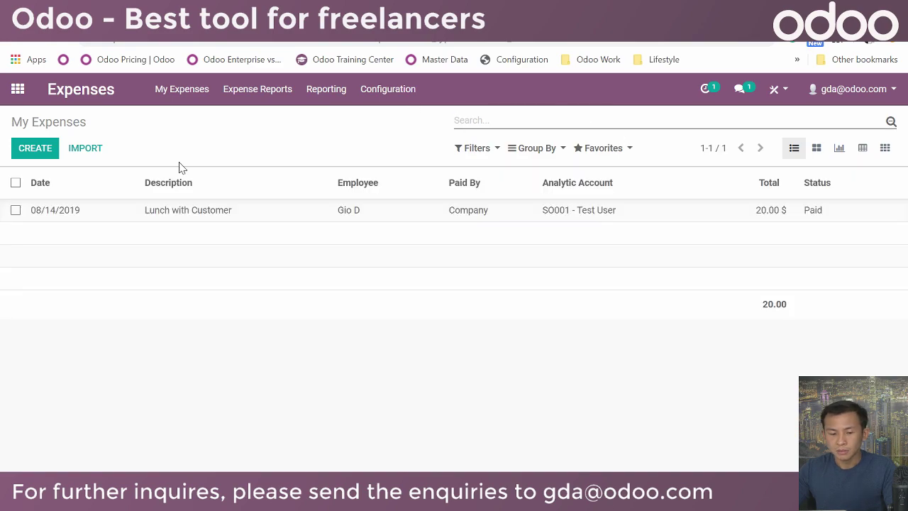
Create a new expense described as "Lunch with Client A" with the product [EXP_GEN] Expenses
click(44, 150)
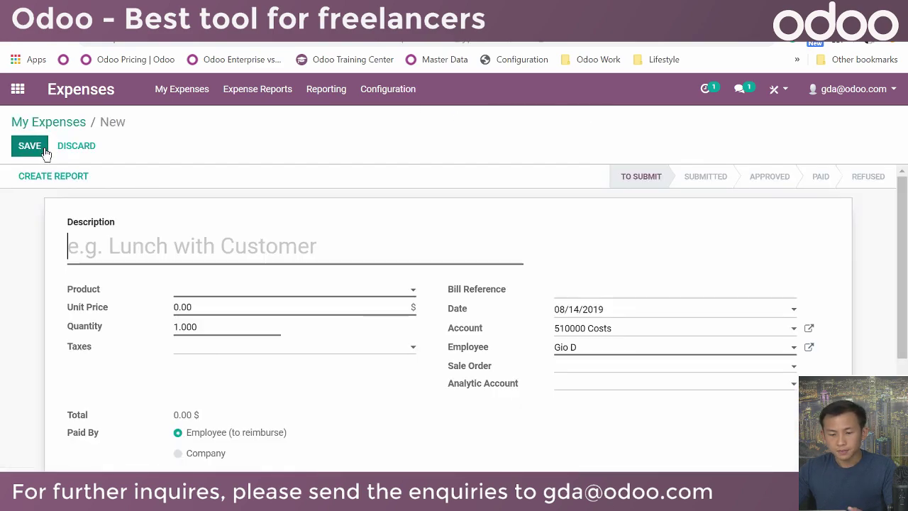
click(375, 249)
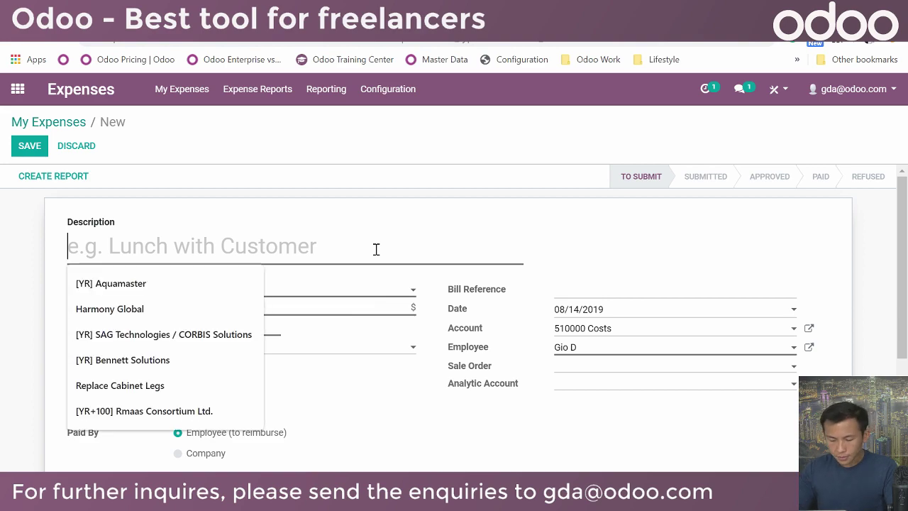
text(Lunch with )
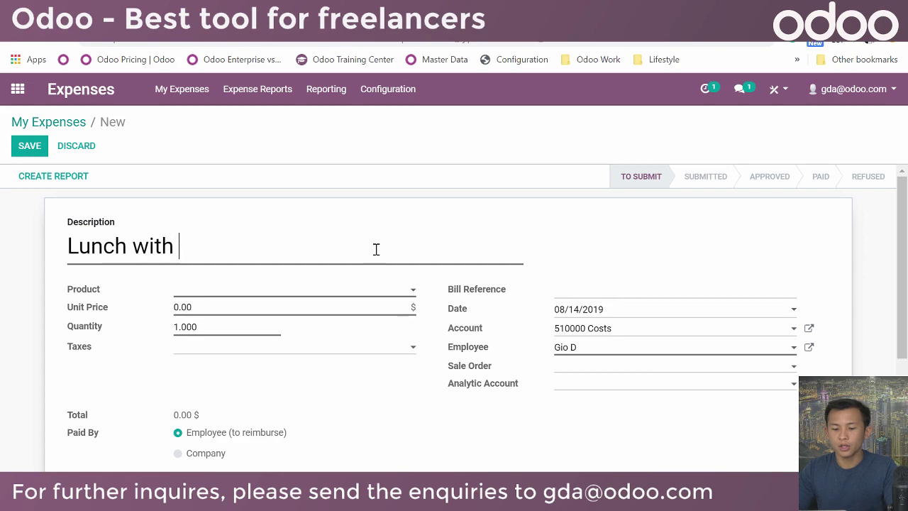
text(your)
key(BackSpace)
key(BackSpace)
key(BackSpace)
key(BackSpace)
text(Clie)
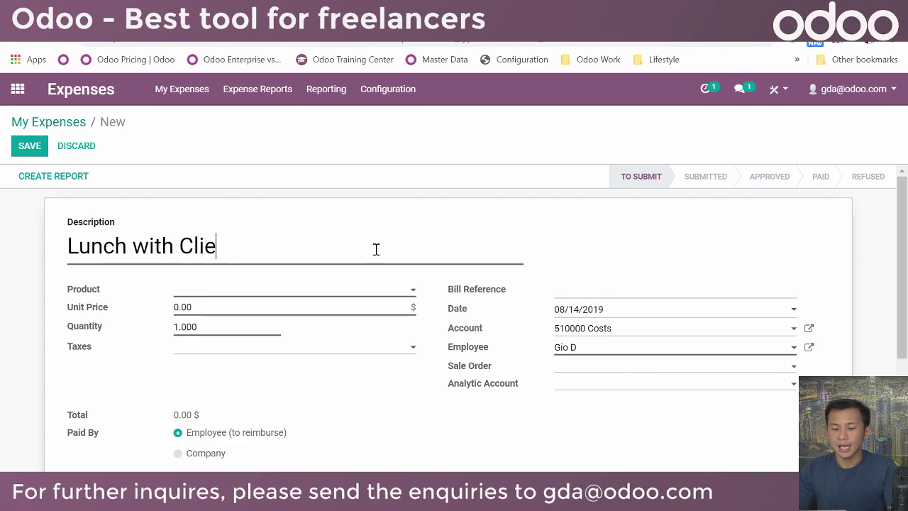
text(nt a)
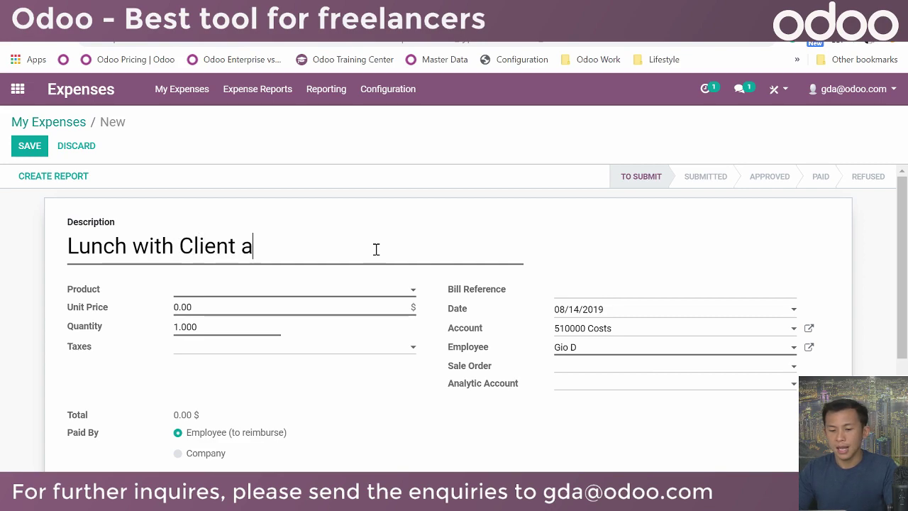
key(BackSpace)
text(A)
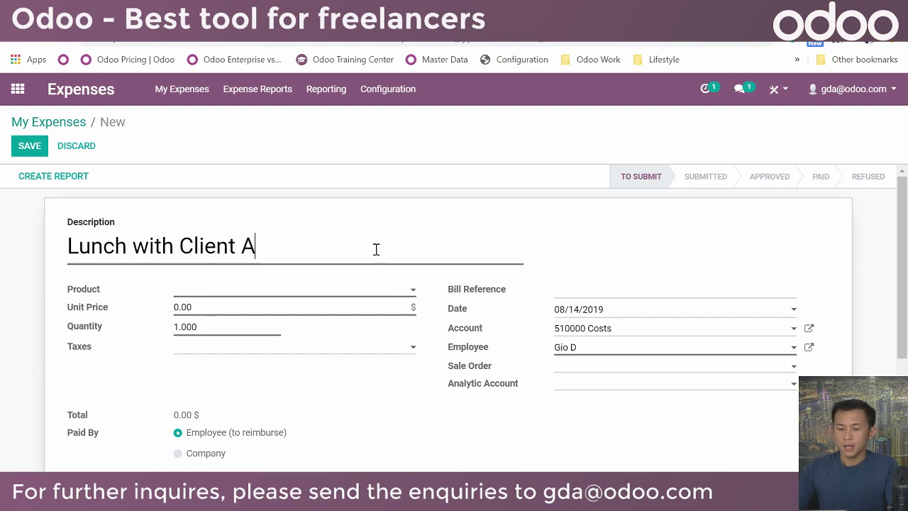
click(264, 293)
click(263, 307)
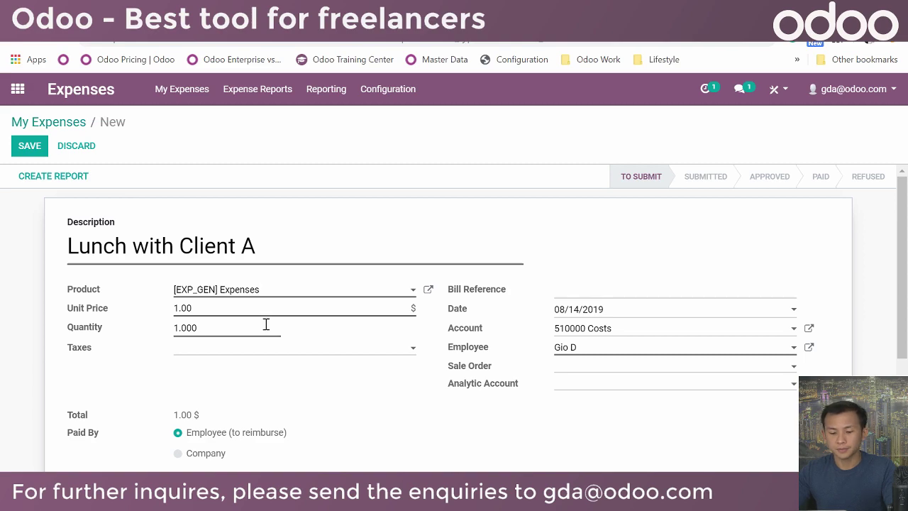
Try the Company option for who paid the expense and return it to Employee (to reimburse)
scroll(266, 324, down, 1)
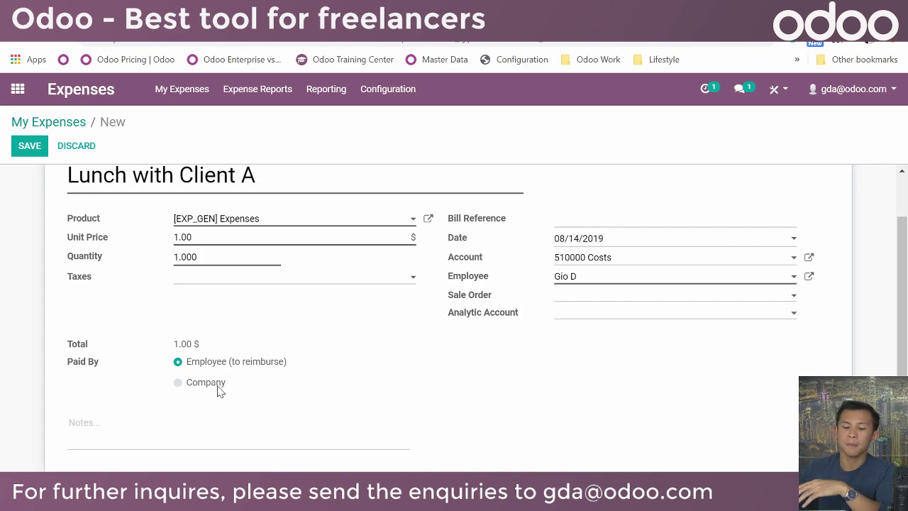
click(178, 383)
click(179, 363)
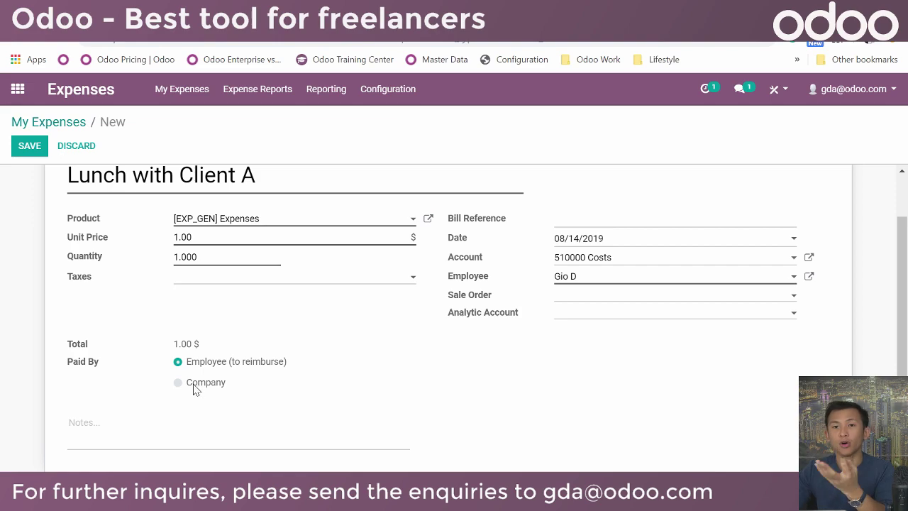
click(196, 387)
click(179, 363)
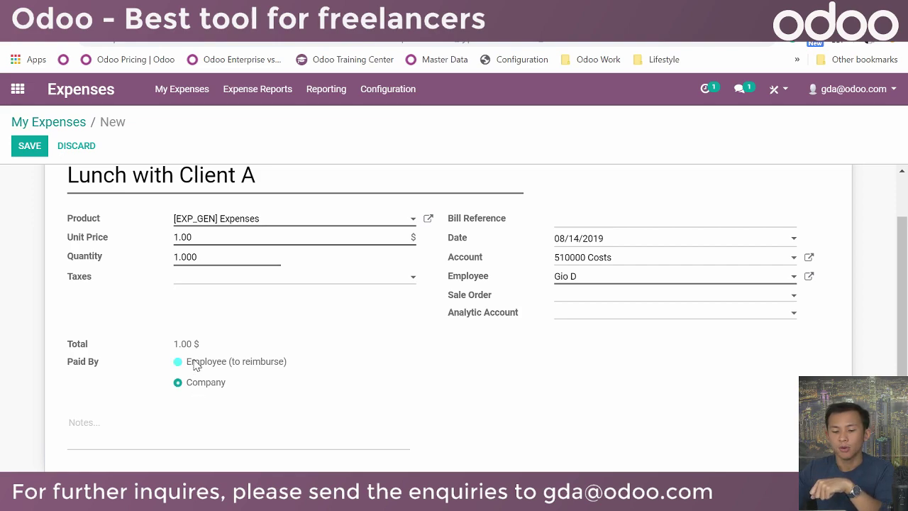
Assign the expense to the analytic account SO004 - Test User and save it as paid by Employee (to reimburse)
click(608, 318)
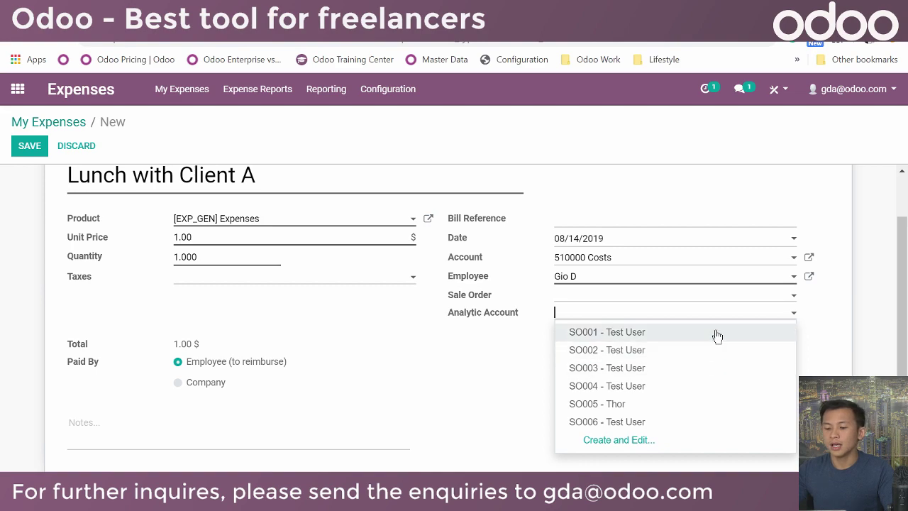
click(703, 390)
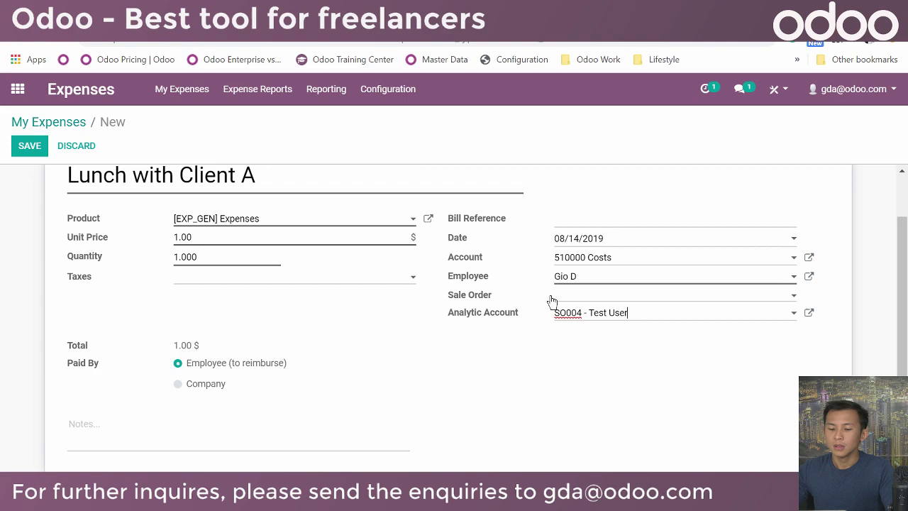
click(179, 384)
click(183, 366)
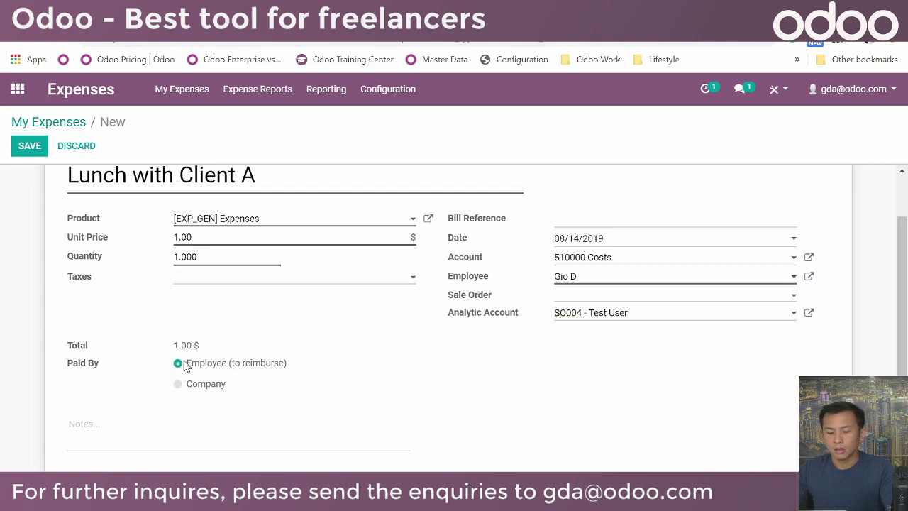
click(179, 386)
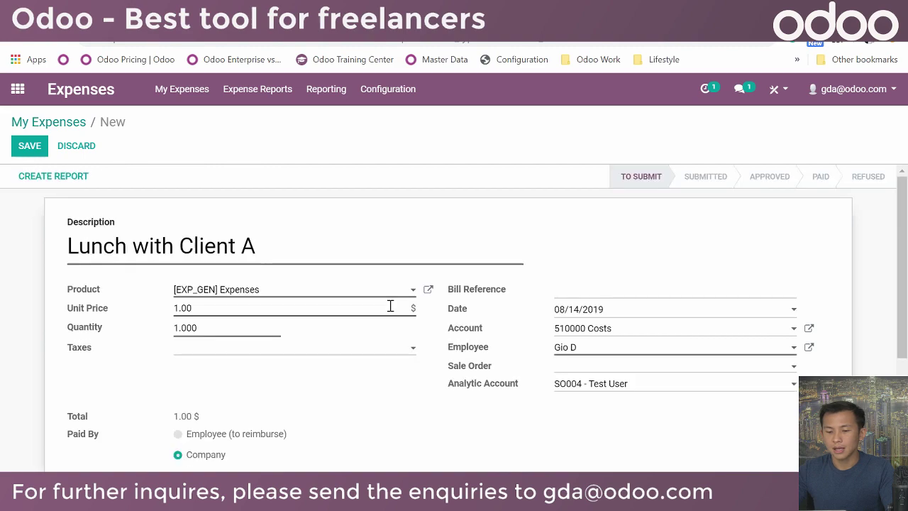
click(190, 365)
scroll(271, 319, down, 2)
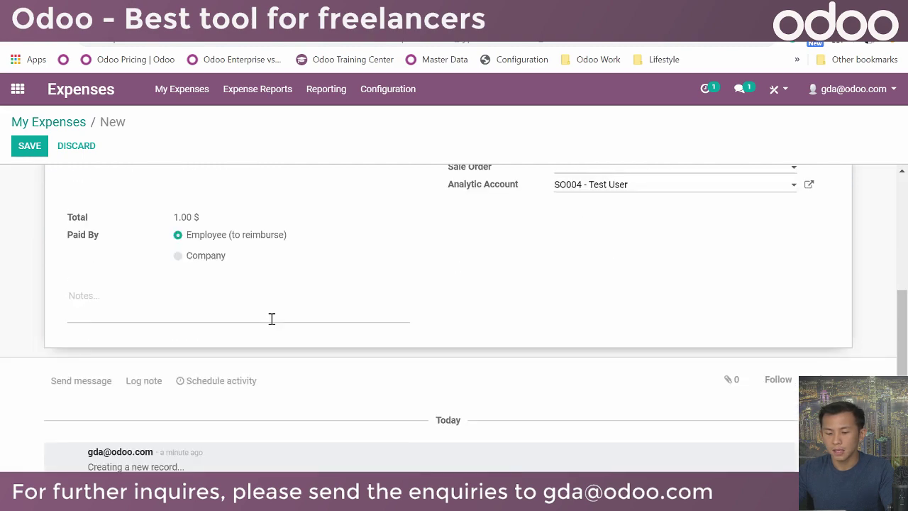
scroll(262, 344, up, 3)
click(31, 146)
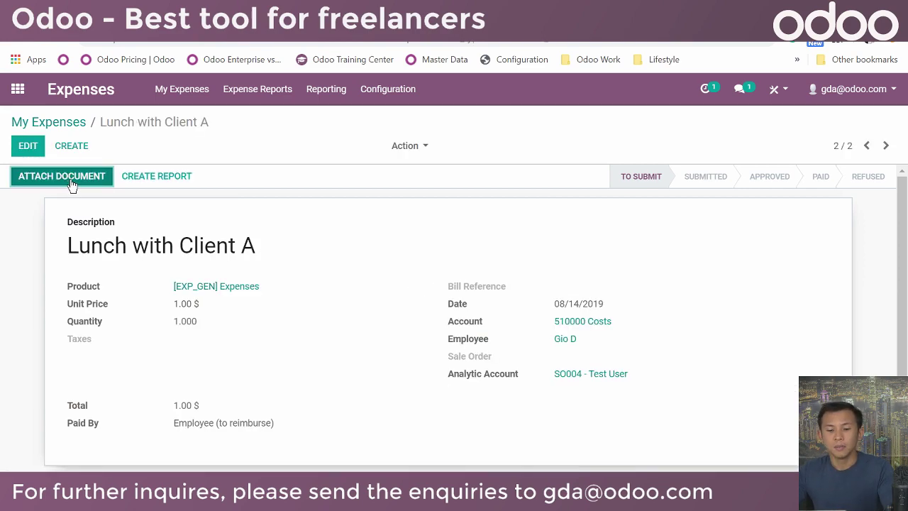
Submit the expense to the manager as an expense report and save its line with a unit price of 50.00
click(150, 179)
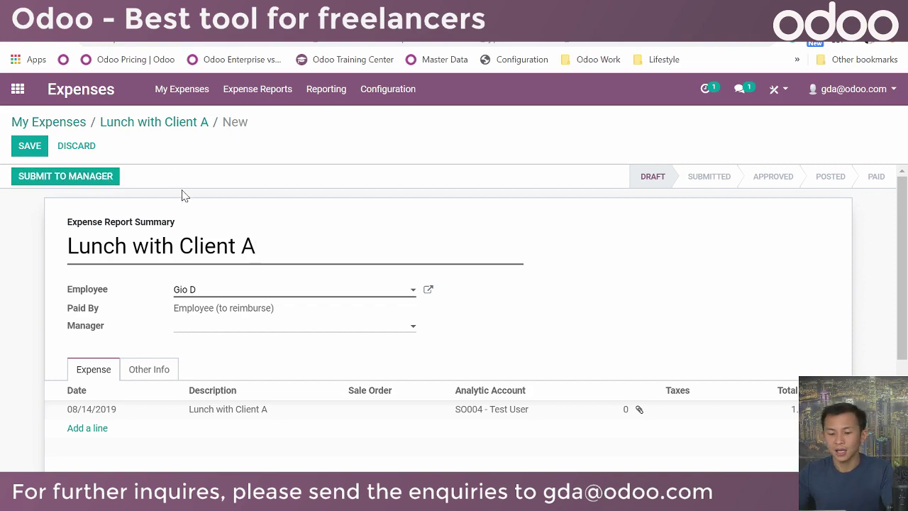
click(106, 179)
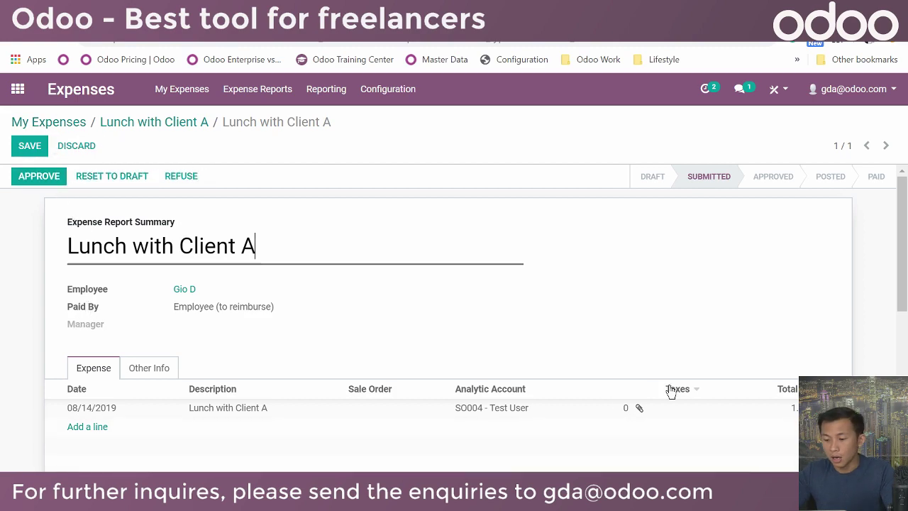
click(750, 416)
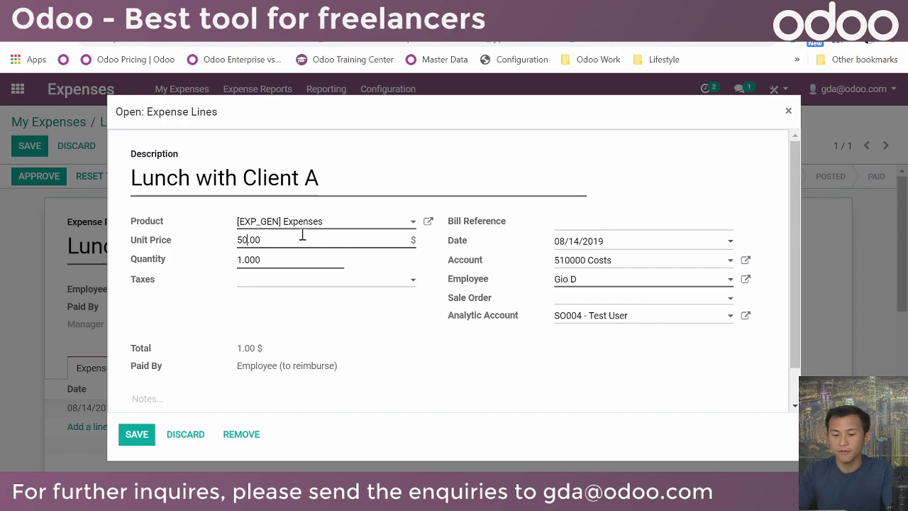
click(127, 440)
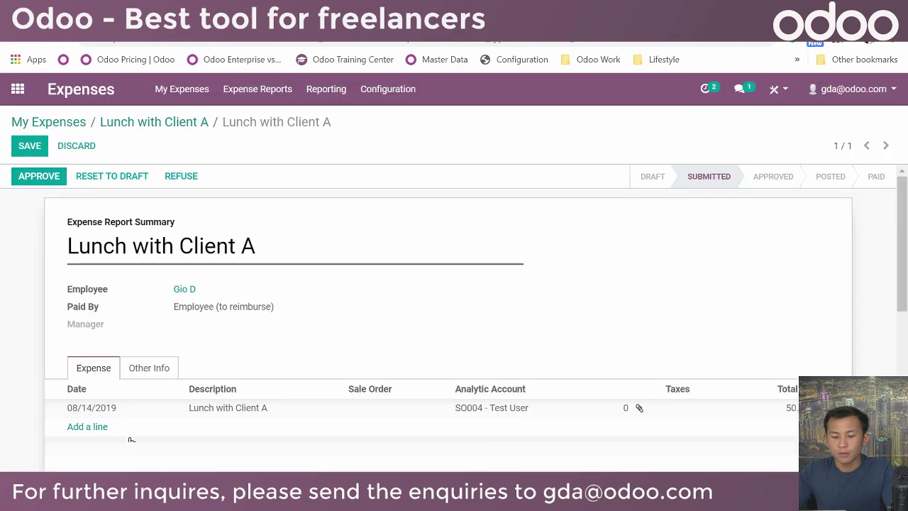
click(32, 151)
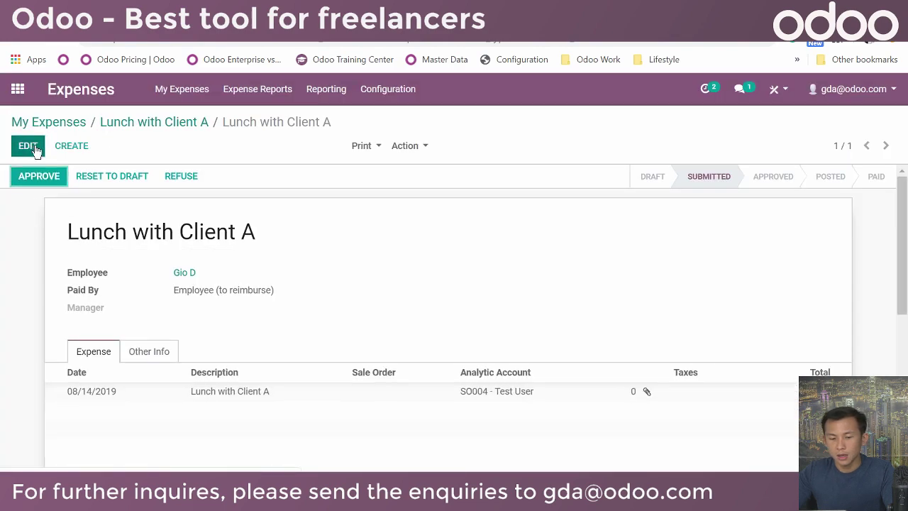
Approve the Lunch with Client A expense report and post its journal entries
click(53, 176)
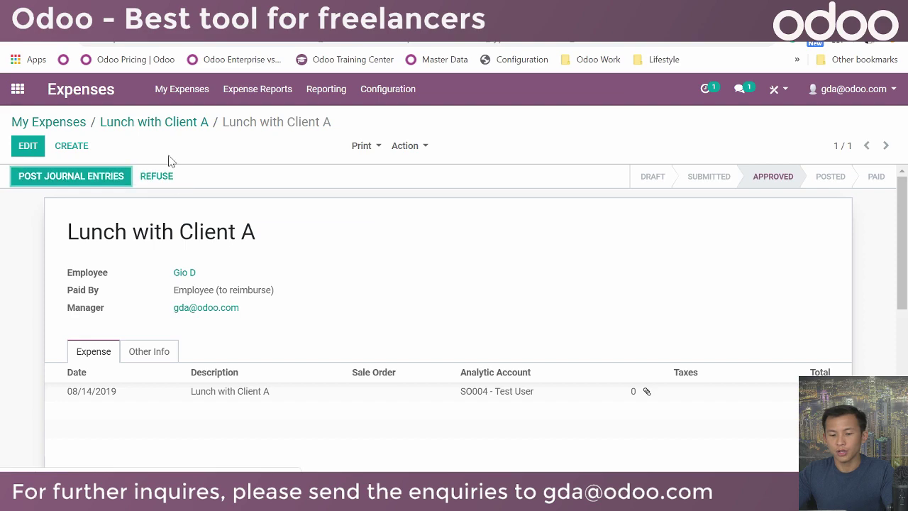
click(109, 177)
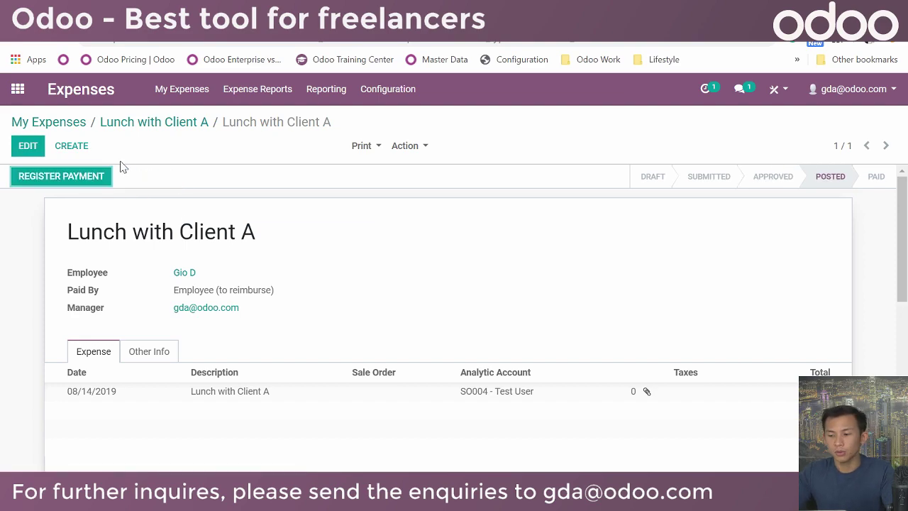
Register the report's payment with the Cash (HKD) payment method and check the report's message history
click(104, 178)
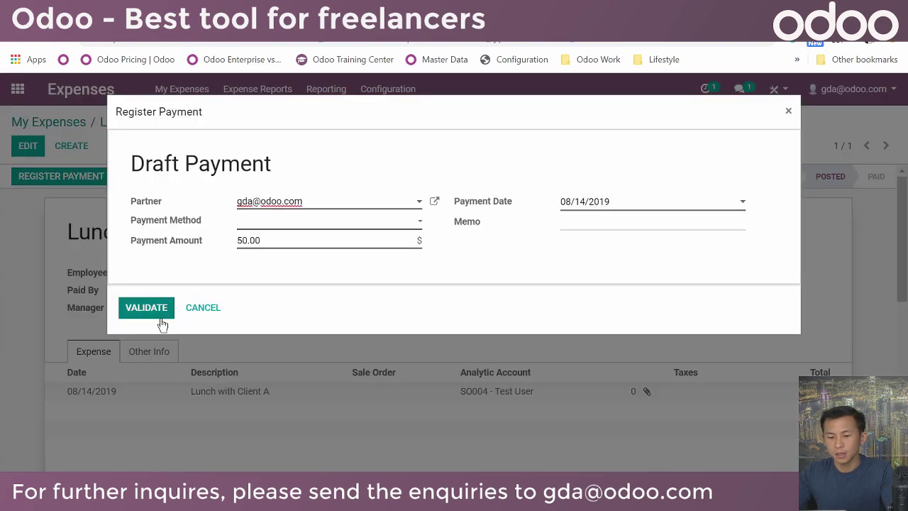
click(136, 306)
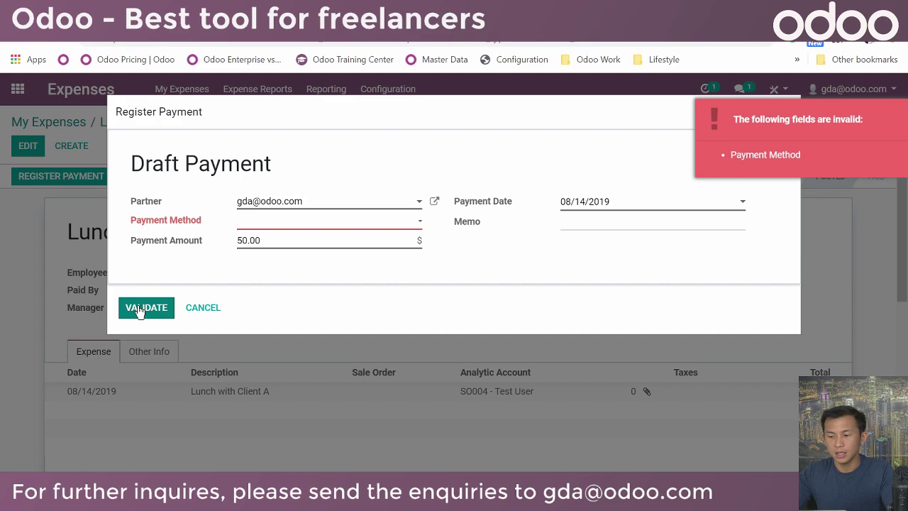
click(268, 227)
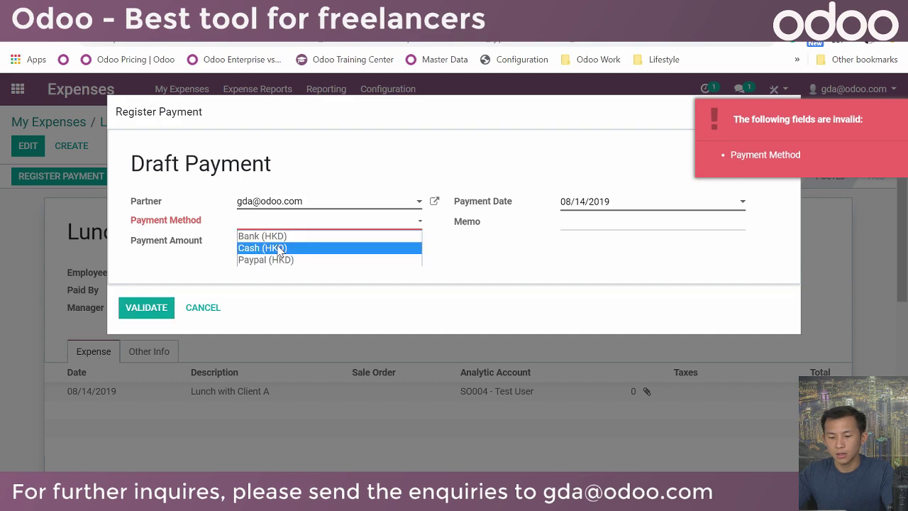
click(282, 247)
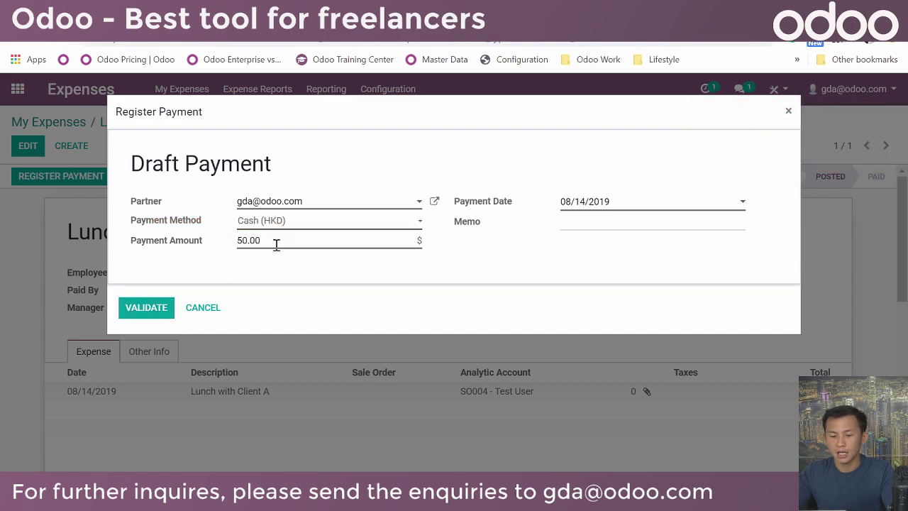
click(129, 306)
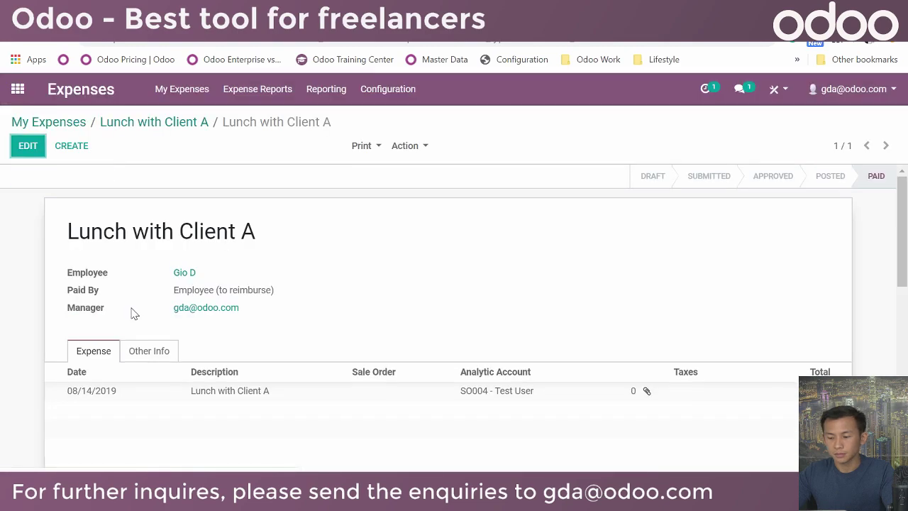
scroll(305, 310, down, 10)
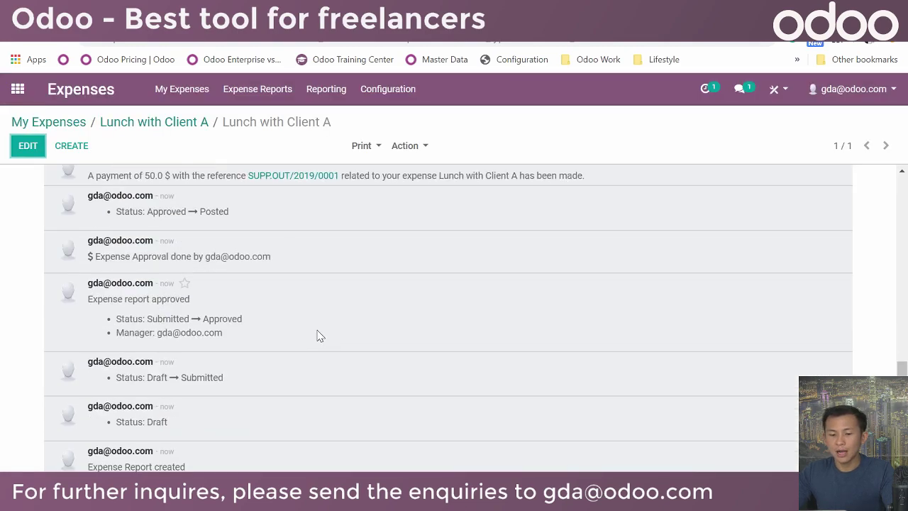
scroll(319, 334, up, 10)
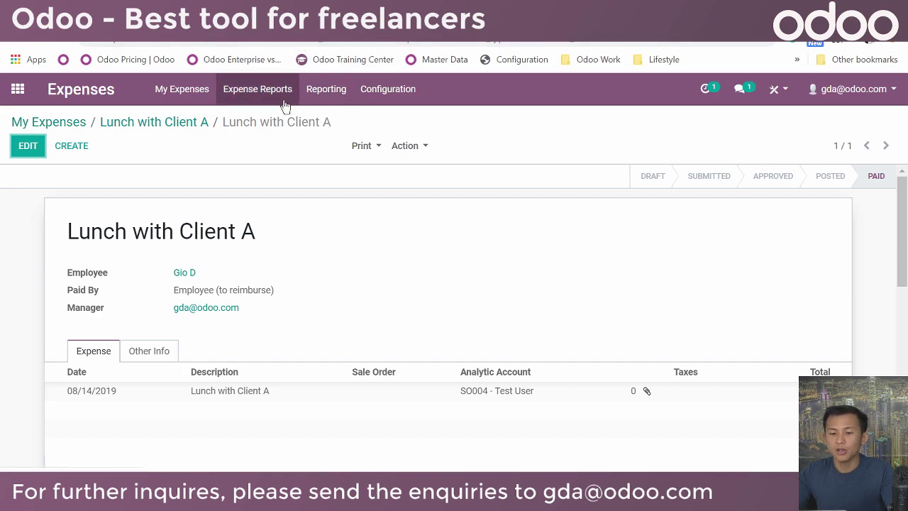
View the My Expense Reports list and examine the Lunch with Client A and Lunch with Customer reports
click(236, 102)
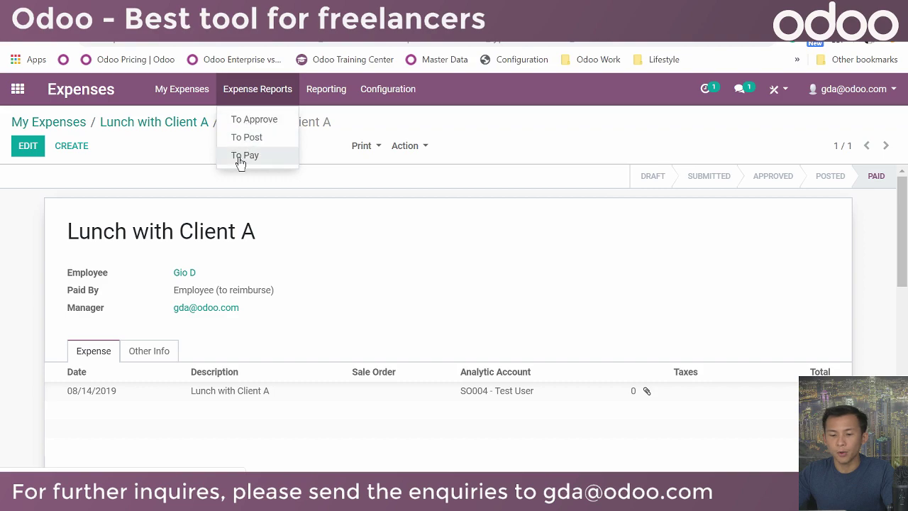
click(178, 87)
click(192, 138)
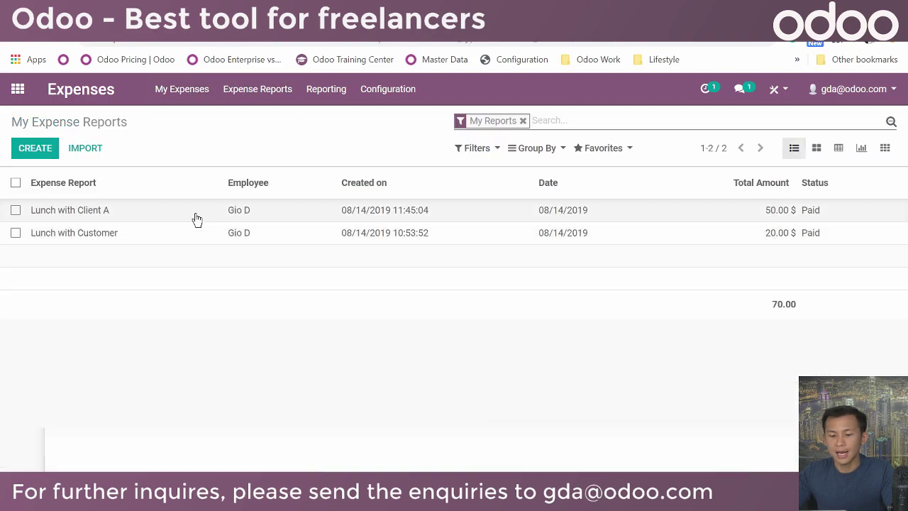
click(194, 217)
click(129, 123)
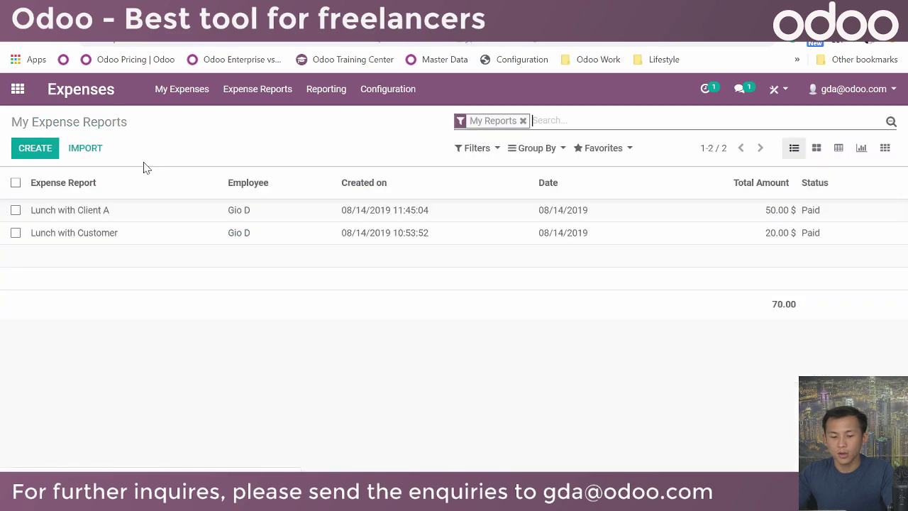
click(156, 236)
scroll(160, 240, down, 3)
scroll(160, 240, up, 3)
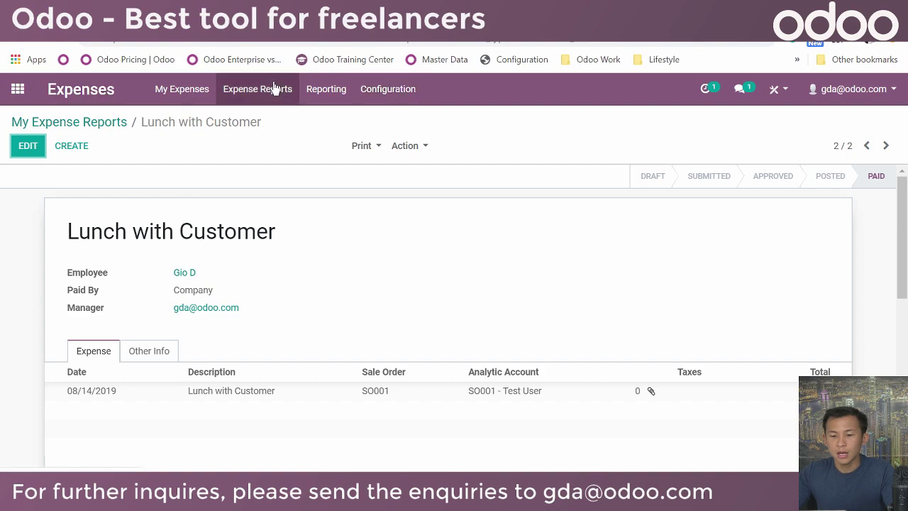
Open the graph of all expenses in the expense analysis
click(318, 89)
click(338, 120)
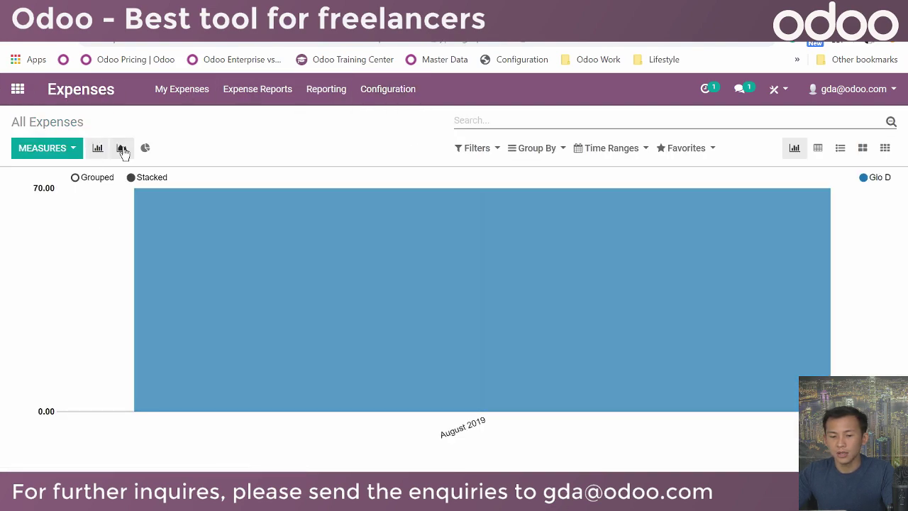
Compare the all-expenses analysis as a line chart and a pie chart, ending on the line chart
click(122, 149)
click(149, 150)
click(121, 148)
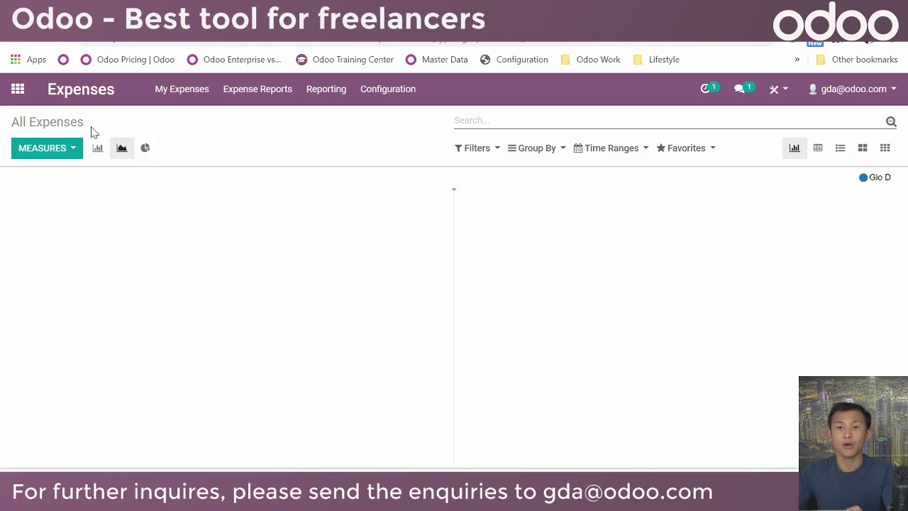
Open the Sales Analysis dashboard in the Sales app and view its key figures
click(18, 91)
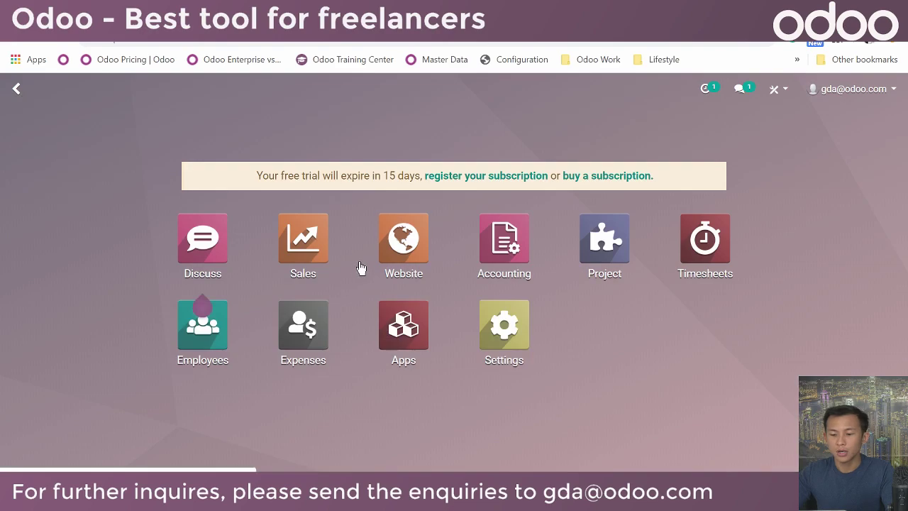
click(319, 253)
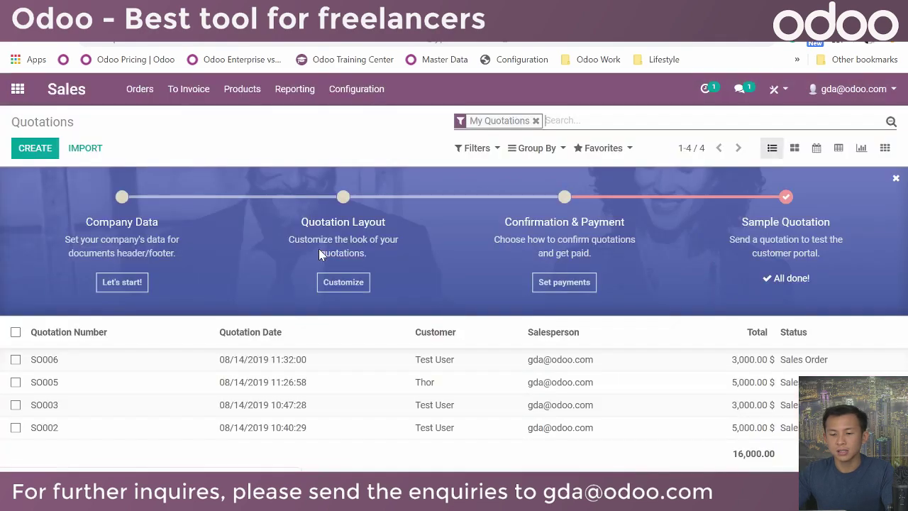
click(294, 89)
click(297, 124)
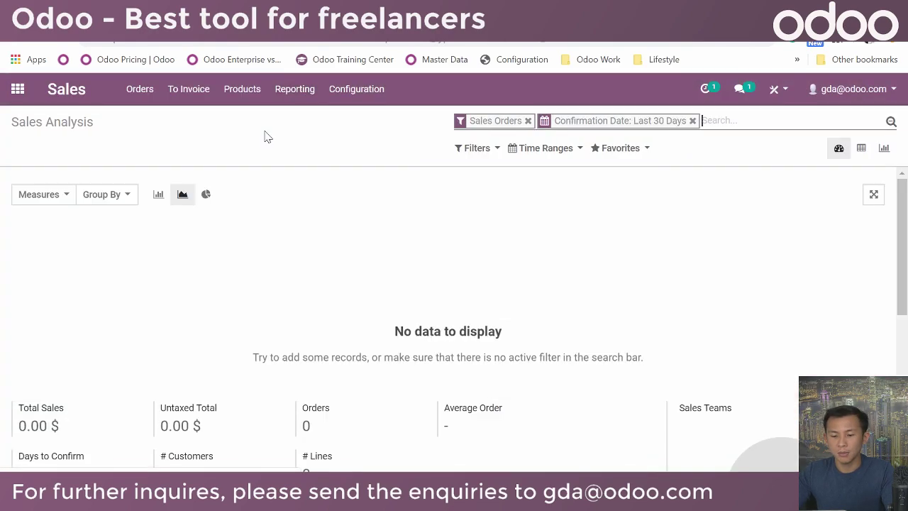
scroll(267, 252, down, 1)
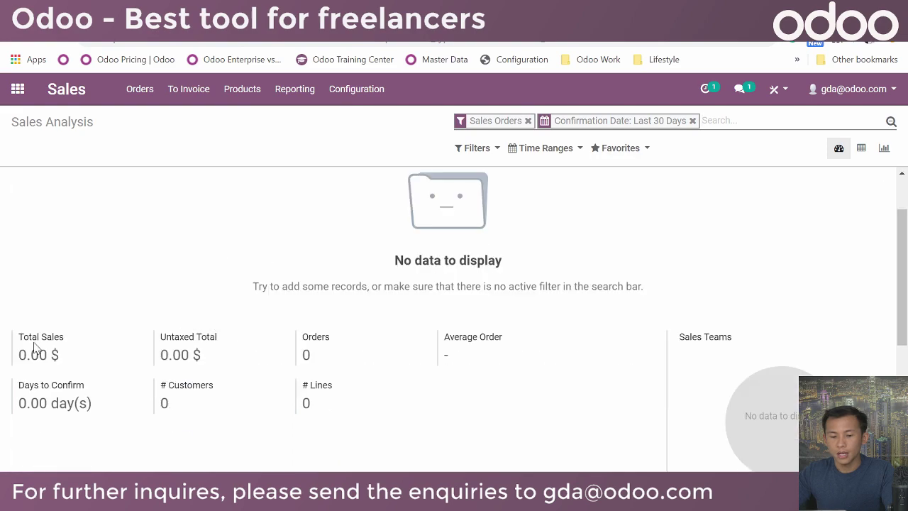
Remove the Last 30 Days confirmation date and Sales Orders filters, and examine the dashboard's sales figures and pivot table
click(693, 120)
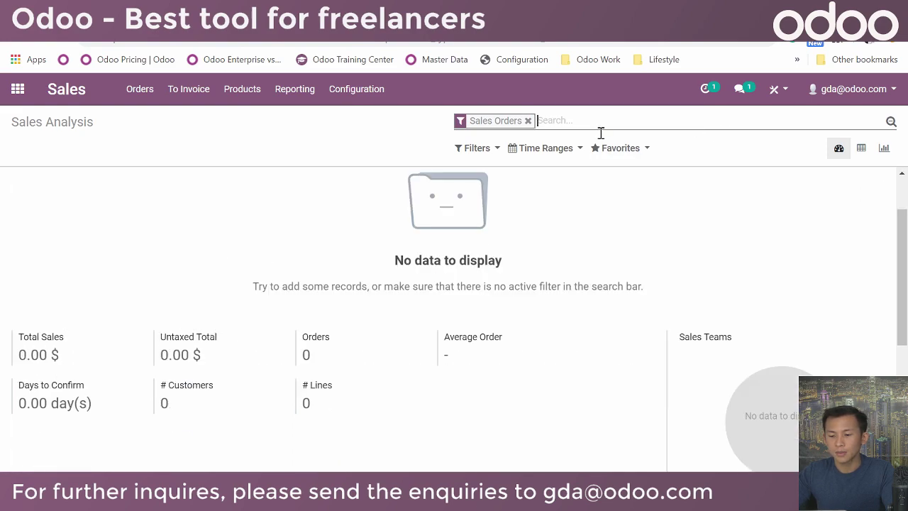
click(527, 121)
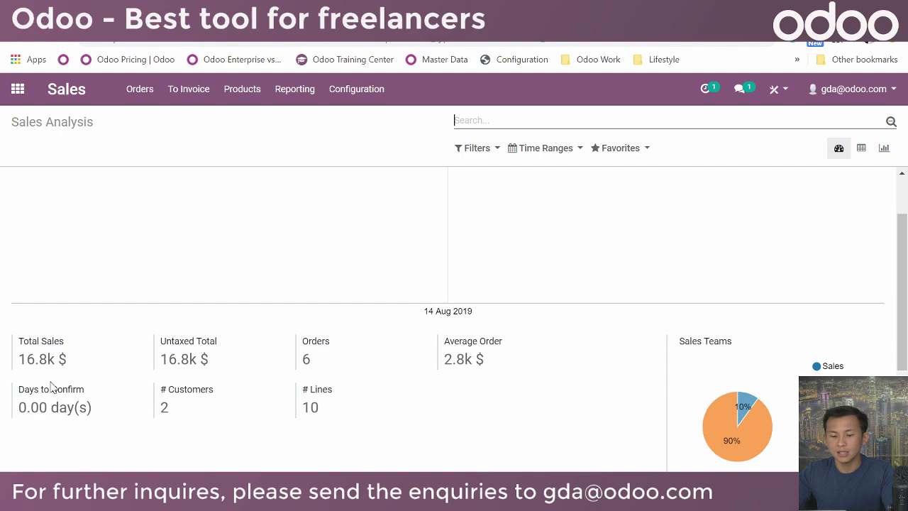
scroll(280, 317, down, 1)
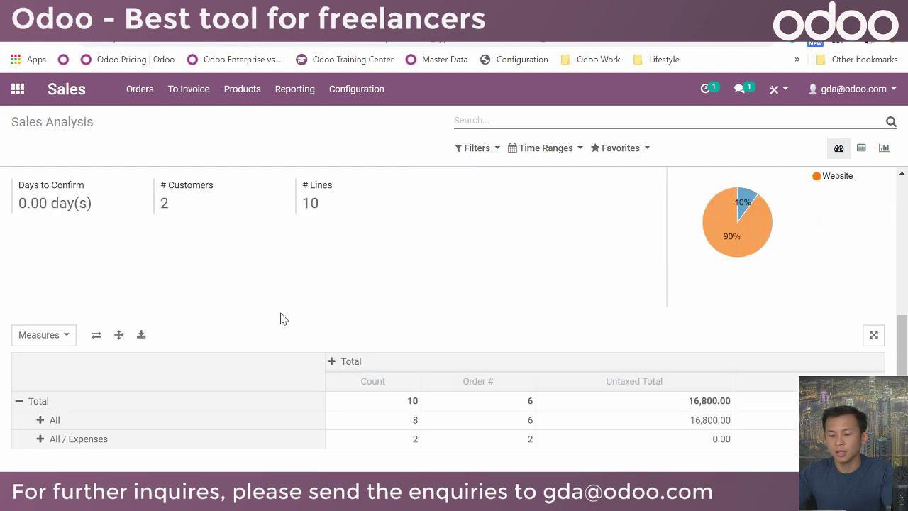
scroll(280, 317, up, 2)
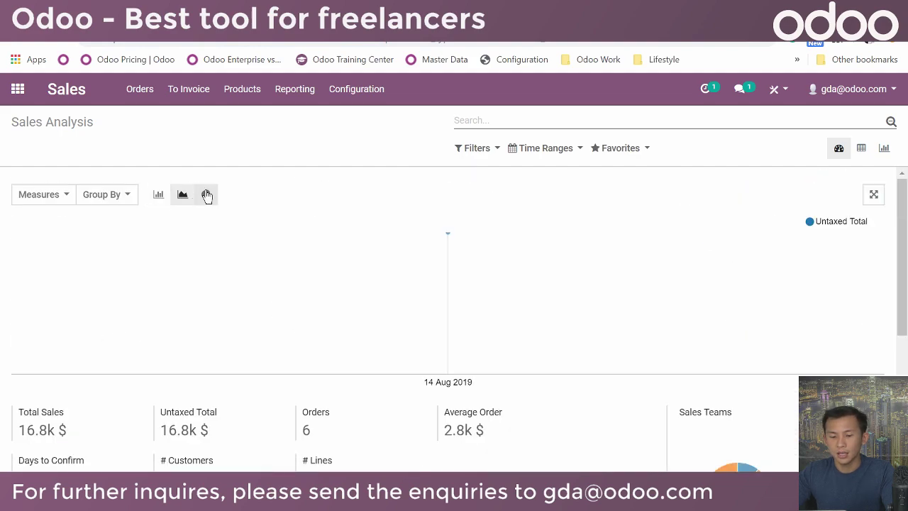
Display the dashboard's untaxed total as a bar chart, a line chart and finally a pie chart
click(159, 201)
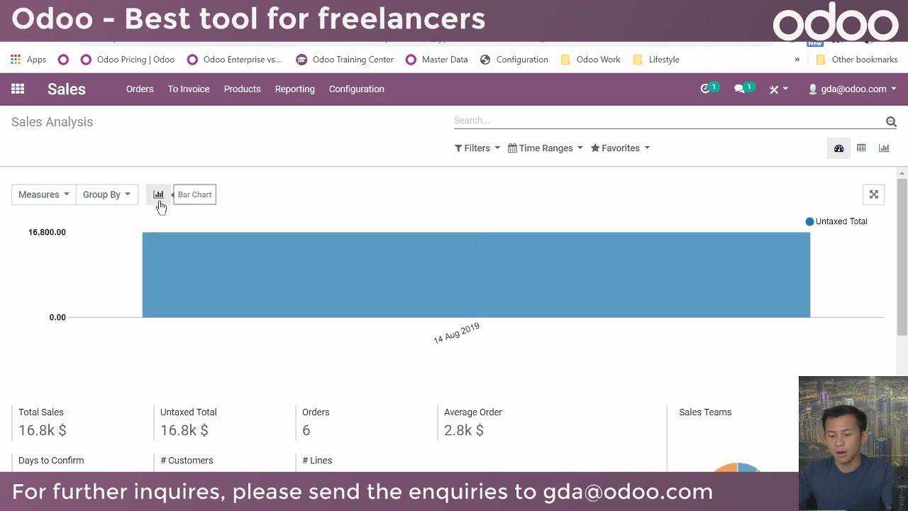
click(187, 198)
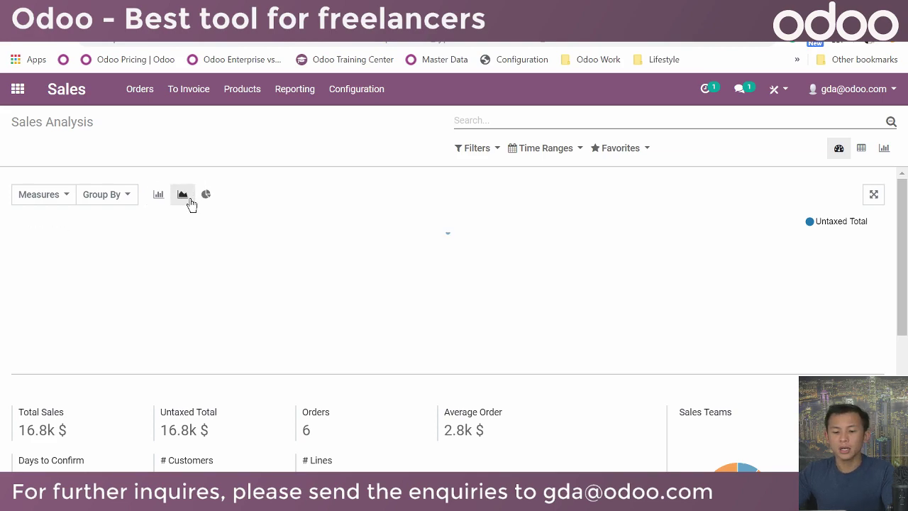
click(205, 197)
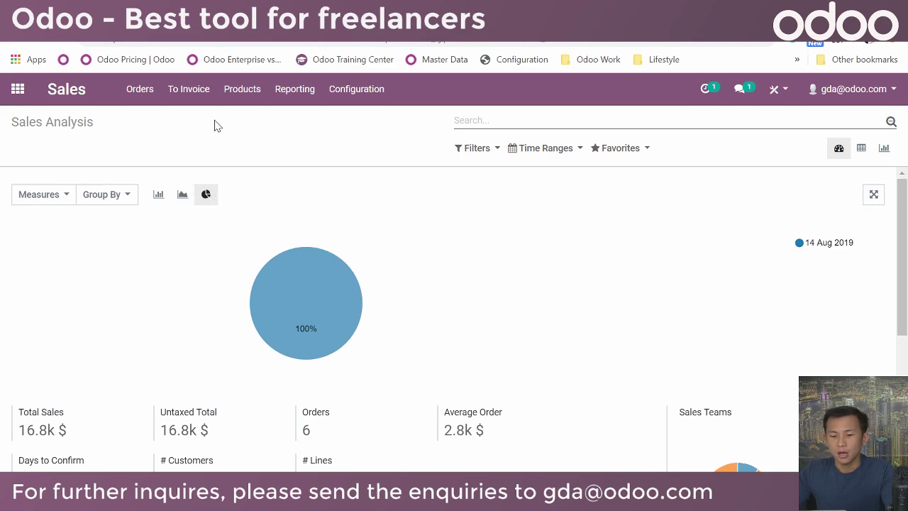
Open the Analytic Report in the Accounting app and view the analytic entries of SO001
click(18, 88)
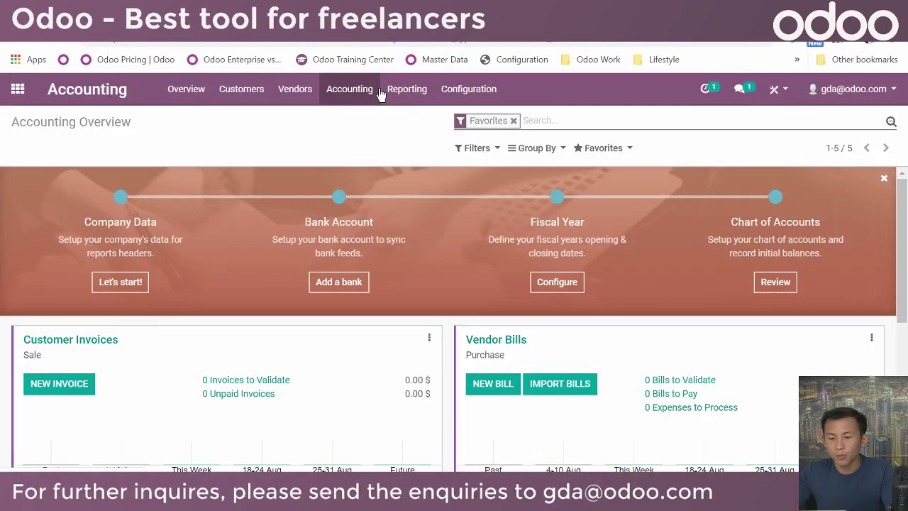
click(392, 89)
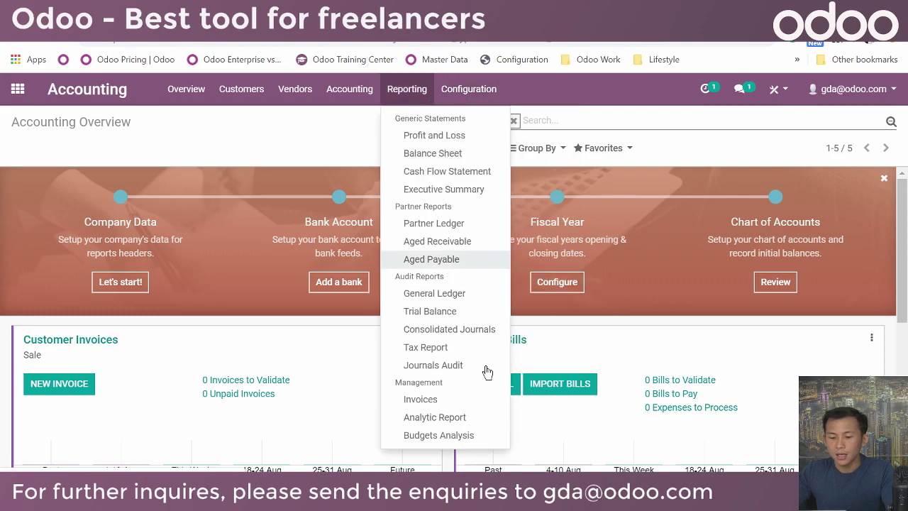
click(457, 418)
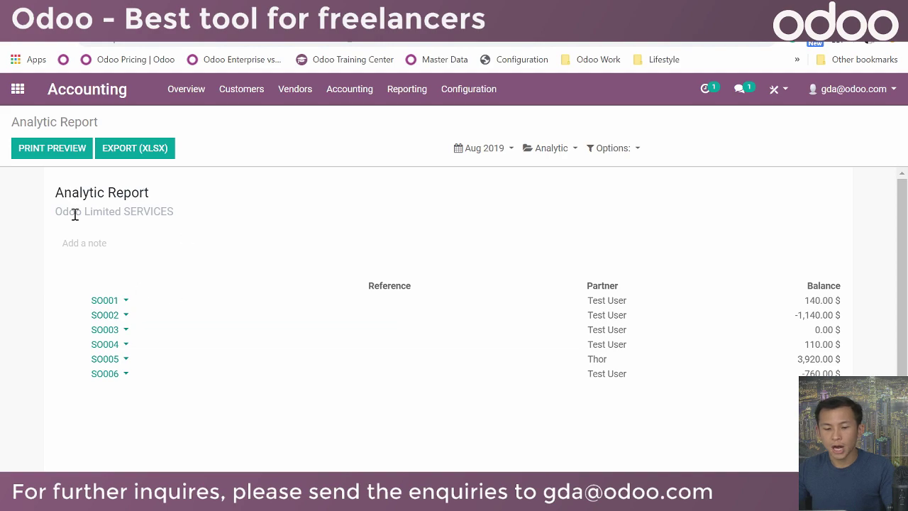
click(125, 301)
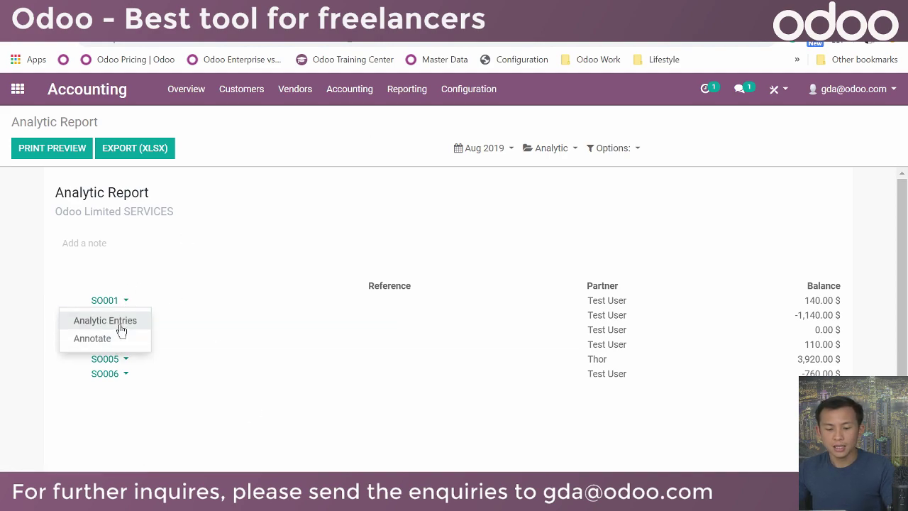
click(106, 323)
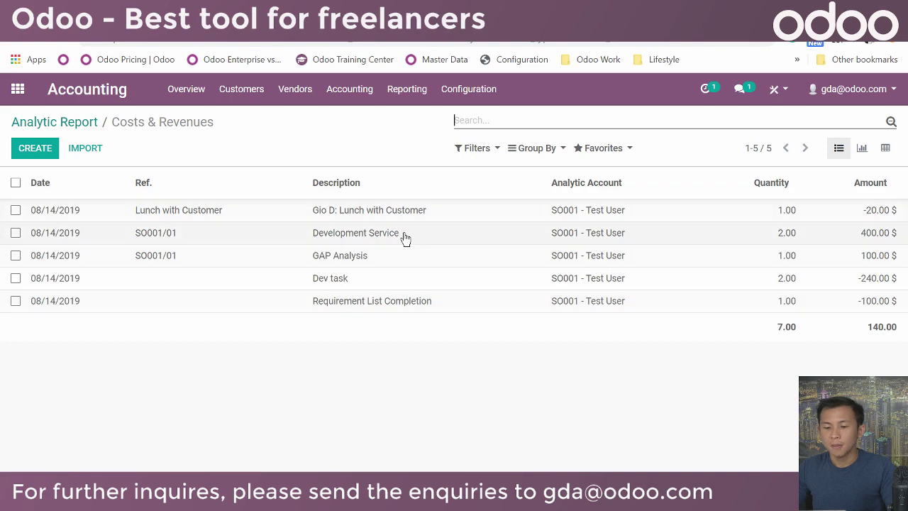
Open the list of Analytic Accounts to review each account's debit, credit and balance
click(418, 100)
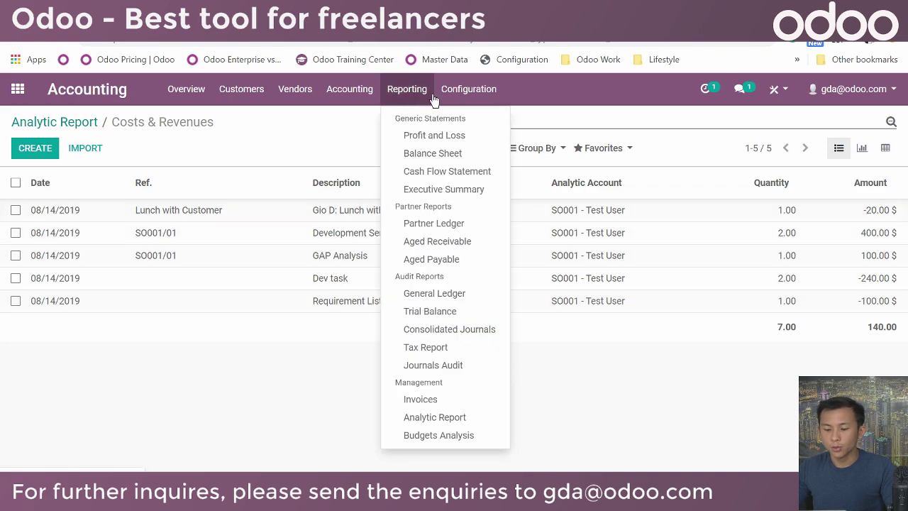
click(447, 98)
click(494, 370)
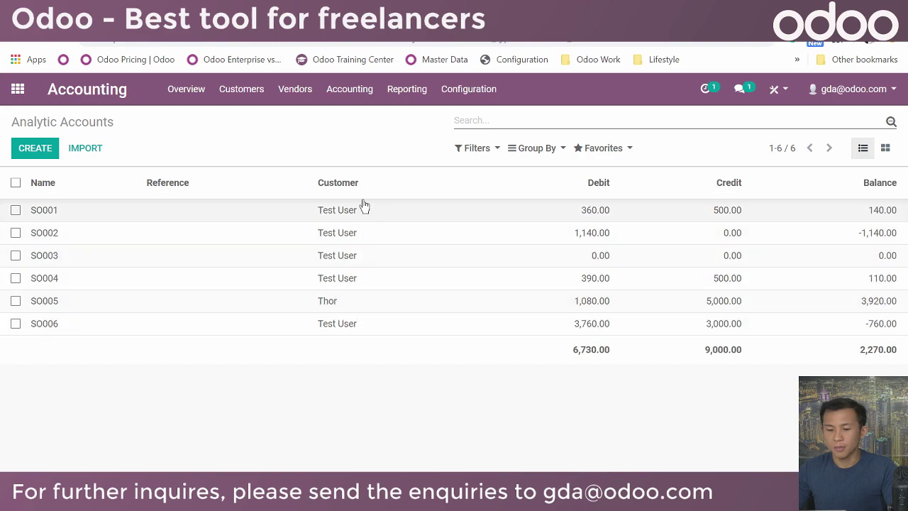
View analytic account SO004's linked project and its cost and revenue entries, and return to the app overview
click(292, 287)
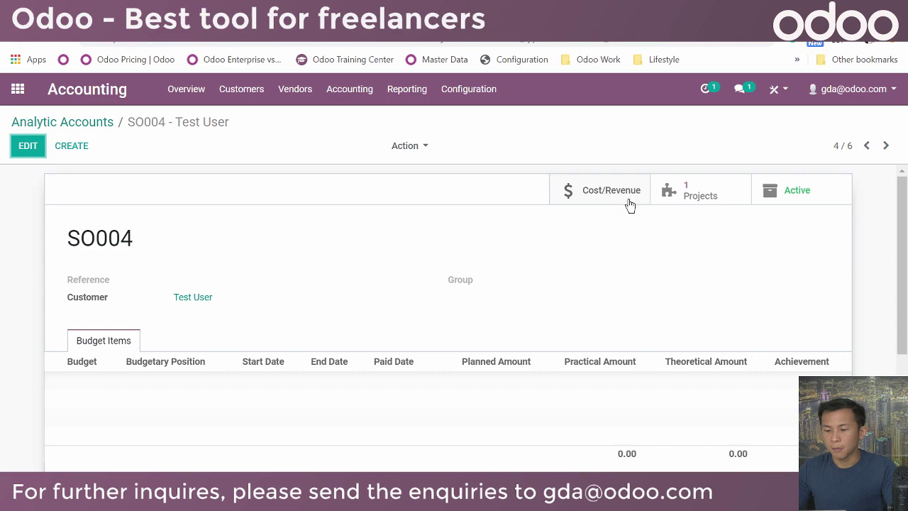
click(689, 199)
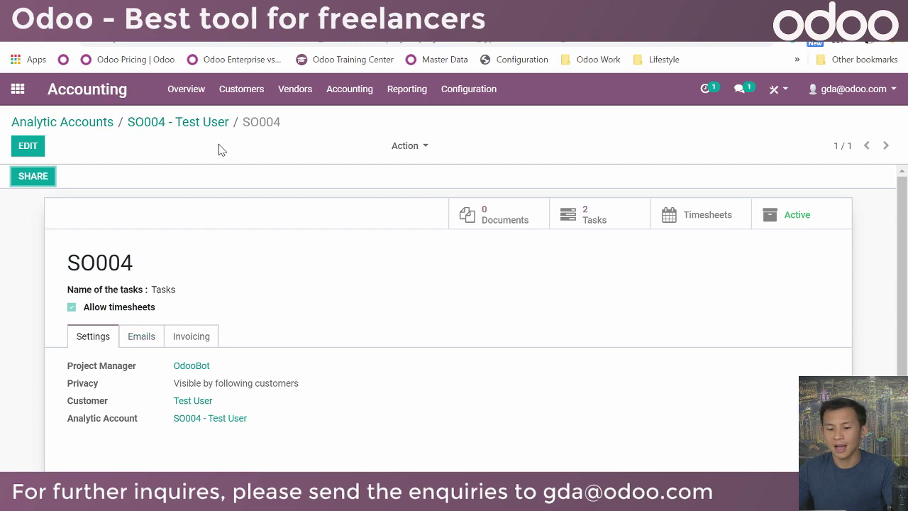
click(178, 123)
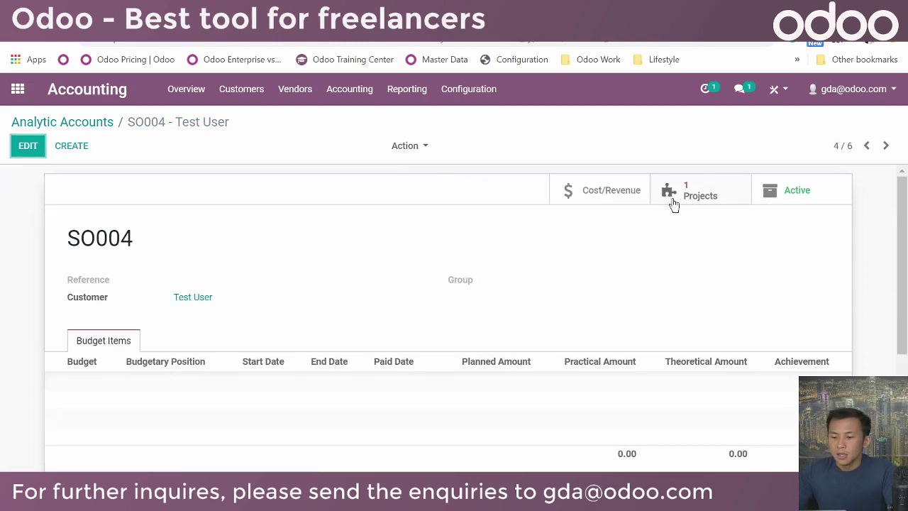
click(630, 192)
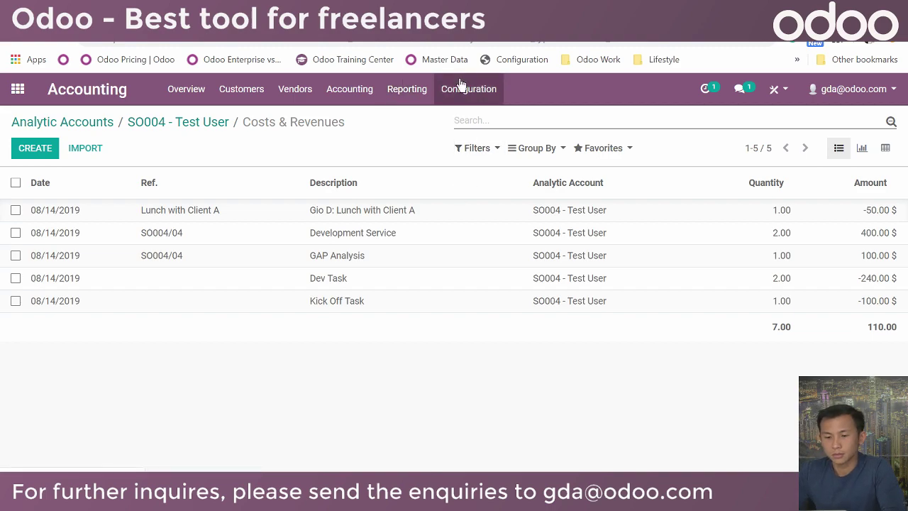
click(16, 89)
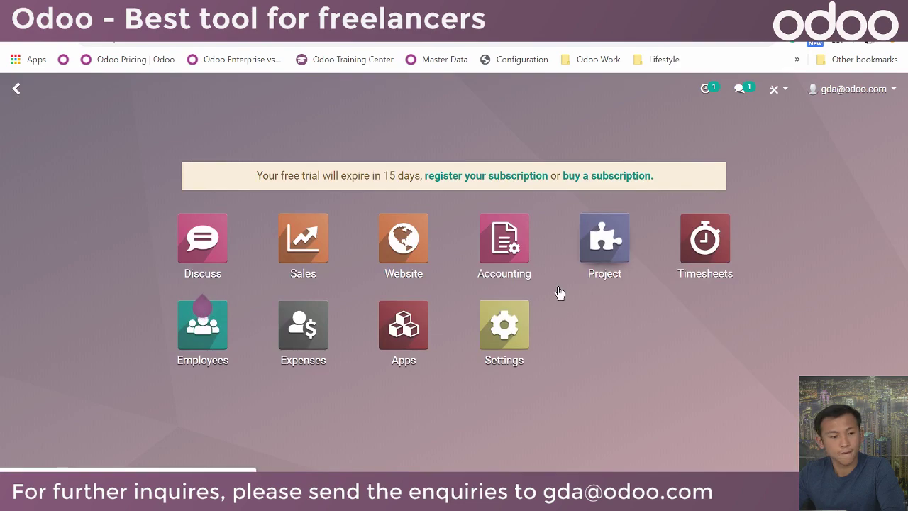